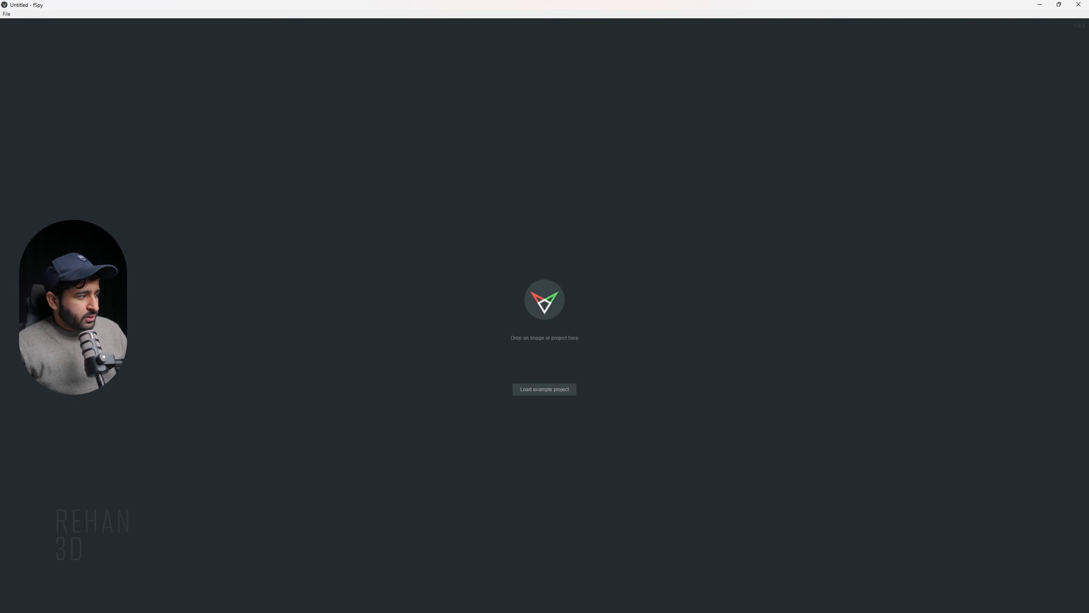
Load the city skyline image and assign the second vanishing point axis to z
left_click(544, 389)
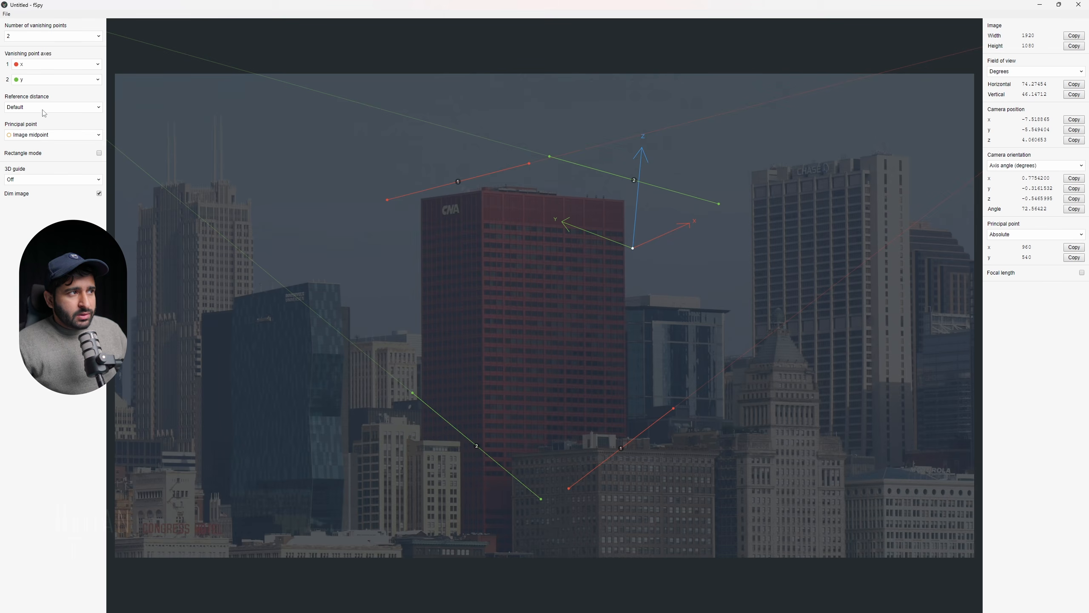
left_click(50, 81)
left_click(41, 140)
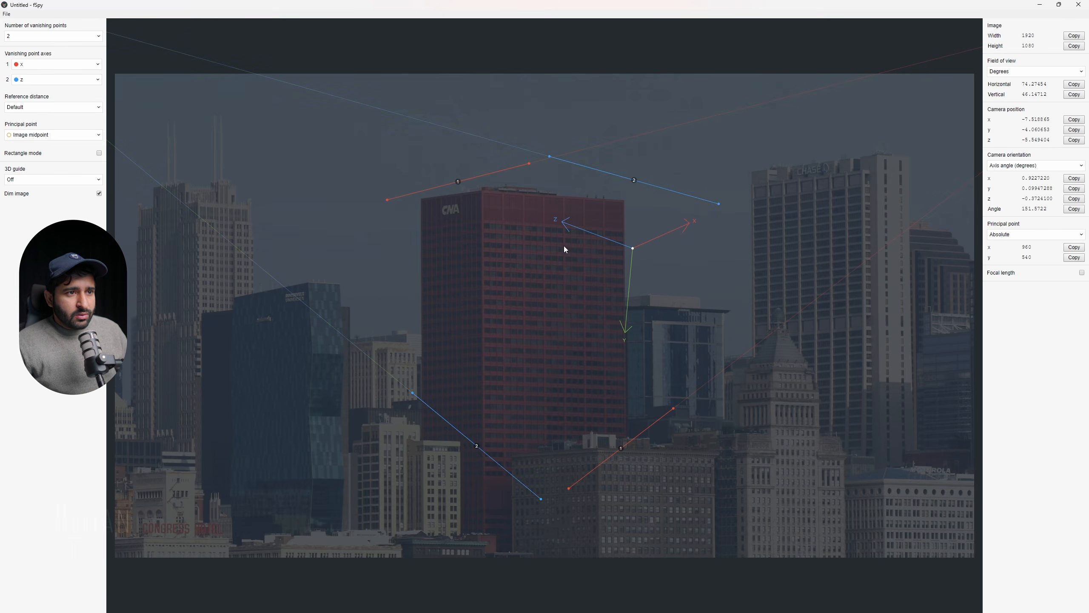
Set the 3D guide to Box and move the origin onto the middle of the red building's facade
left_click(60, 185)
left_click(25, 232)
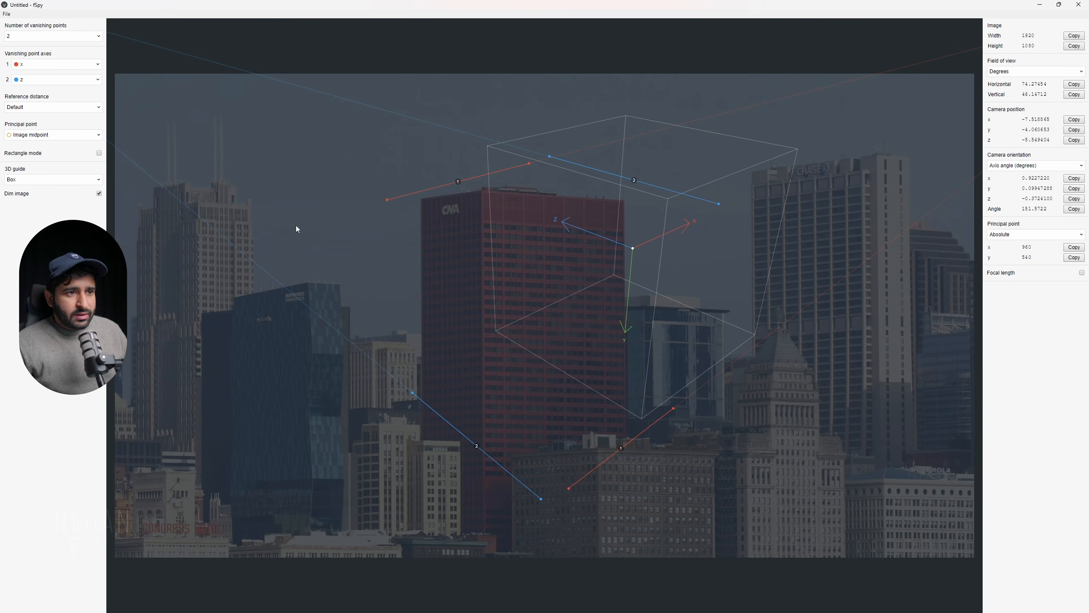
left_click_drag(633, 248, 549, 326)
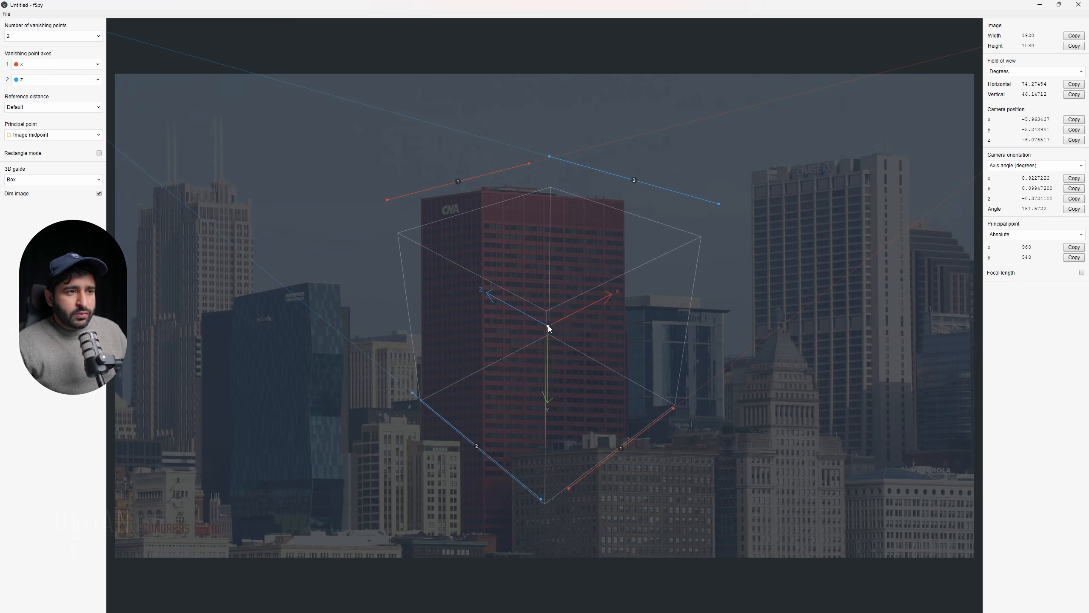
Align both z vanishing lines with the red building's far vertical edge and its near vertical corner
left_click_drag(542, 499, 423, 218)
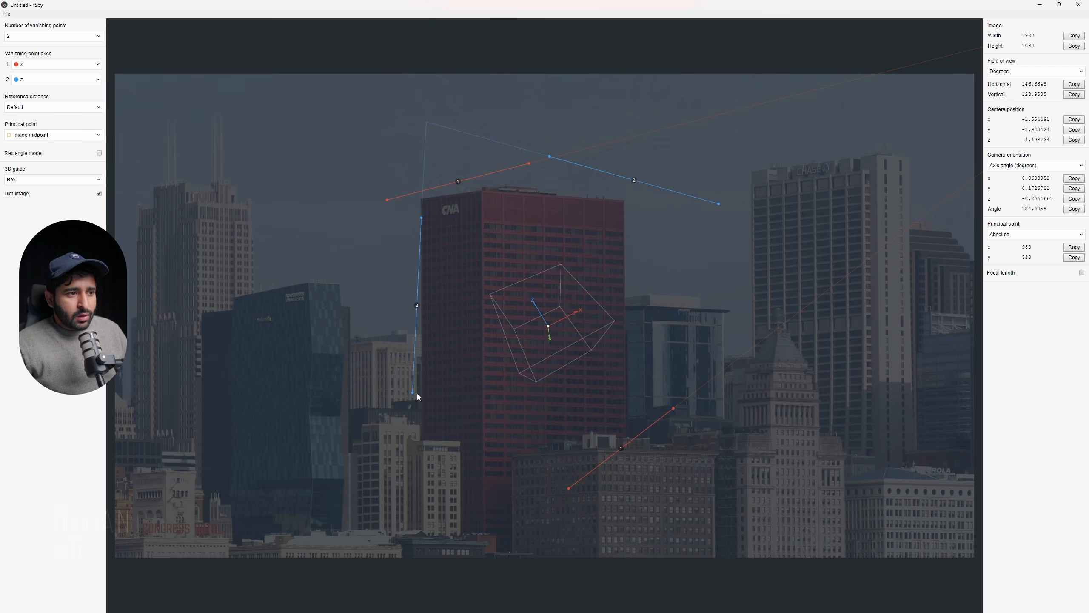
left_click_drag(414, 394, 422, 394)
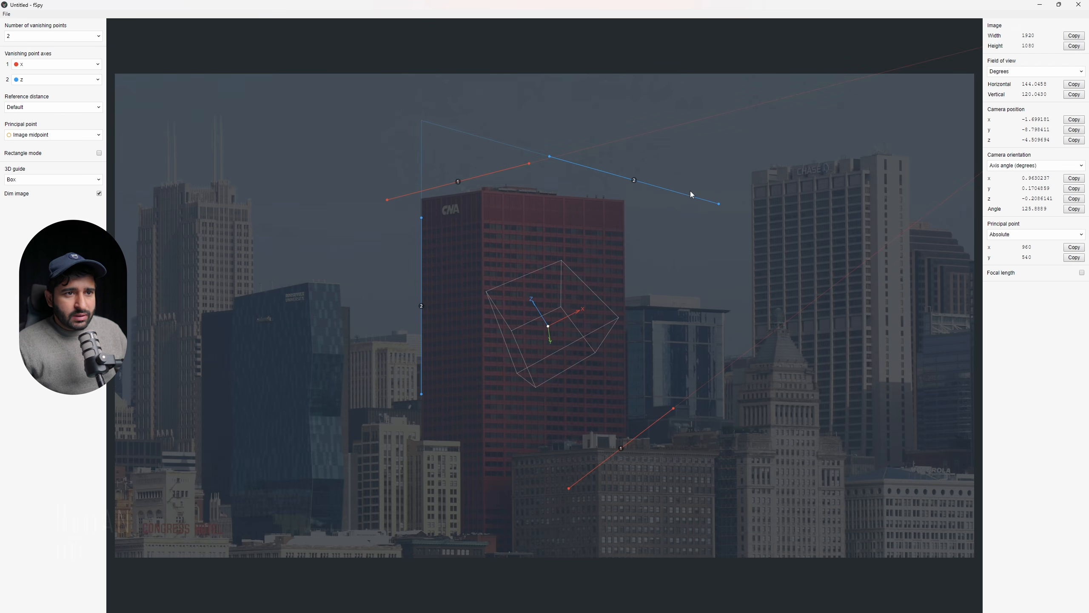
left_click_drag(719, 204, 485, 368)
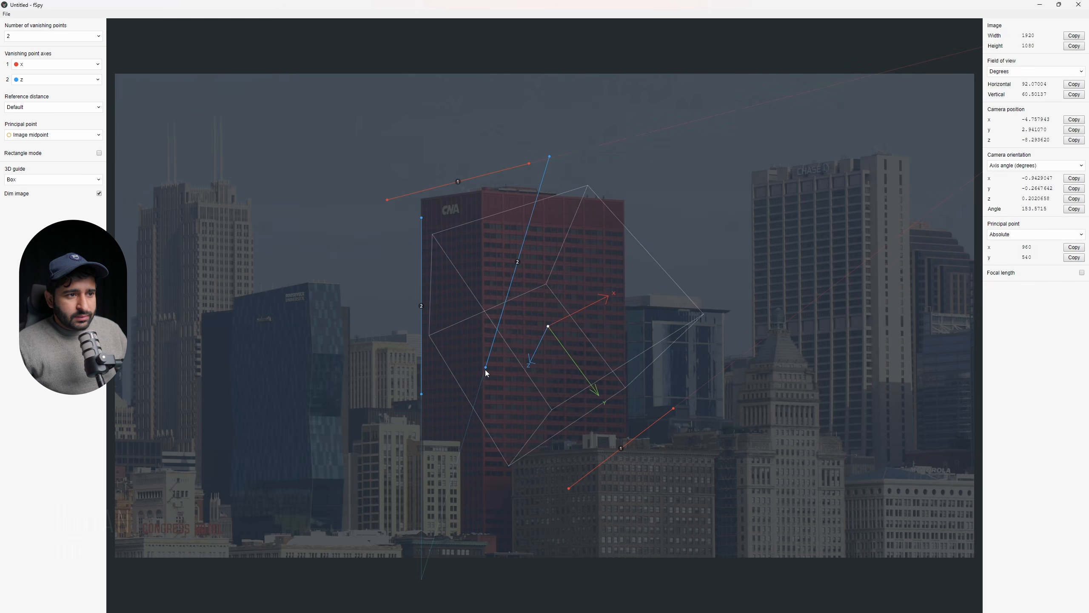
left_click_drag(550, 158, 484, 209)
Align the x vanishing lines with the red building's top front edge and the lower brown building's roofline, and nudge the origin
left_click_drag(530, 163, 622, 202)
left_click_drag(387, 200, 498, 194)
left_click_drag(569, 488, 609, 455)
left_click_drag(674, 408, 703, 456)
left_click_drag(549, 326, 555, 332)
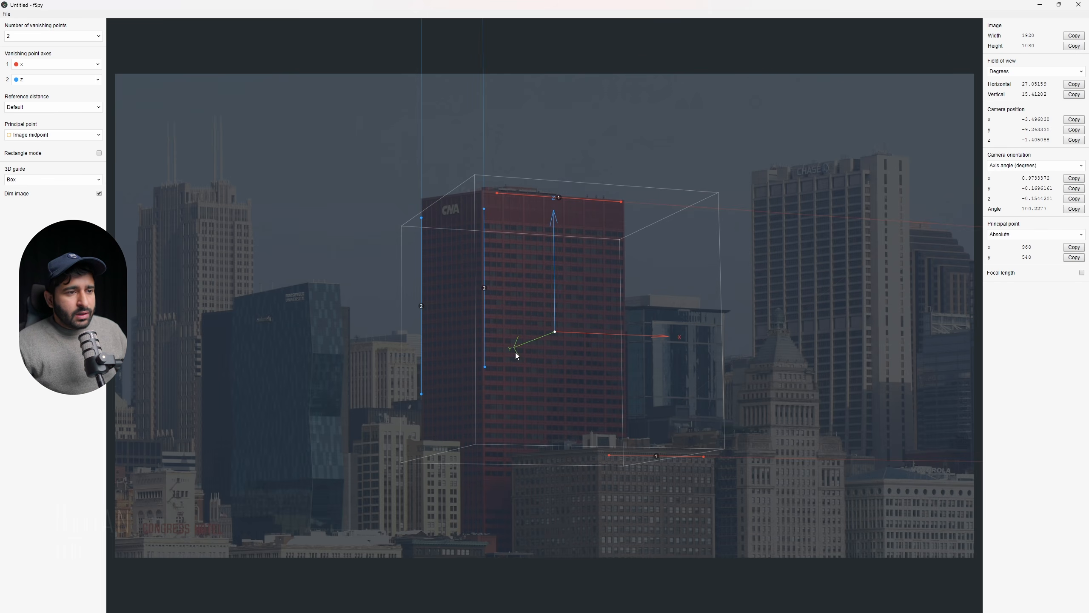
Save the camera-match project as REDBUILDIUT.fspy
left_click(7, 13)
left_click(32, 84)
left_click(481, 299)
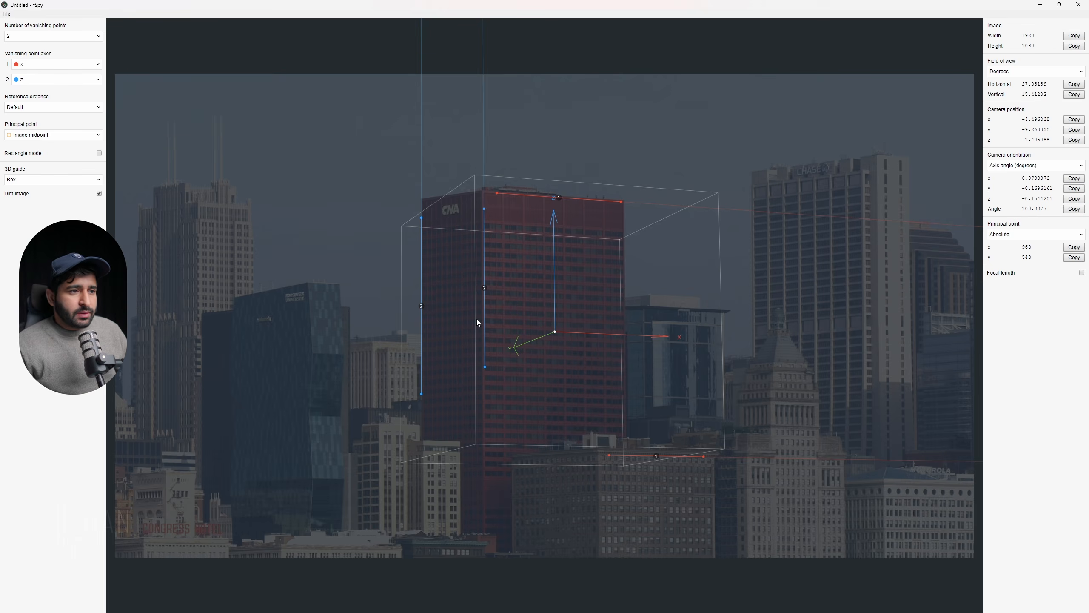
Switch to Blender and import the fSpy project file REDBUILDIUT.fspy
key("alt+Tab")
left_click(14, 18)
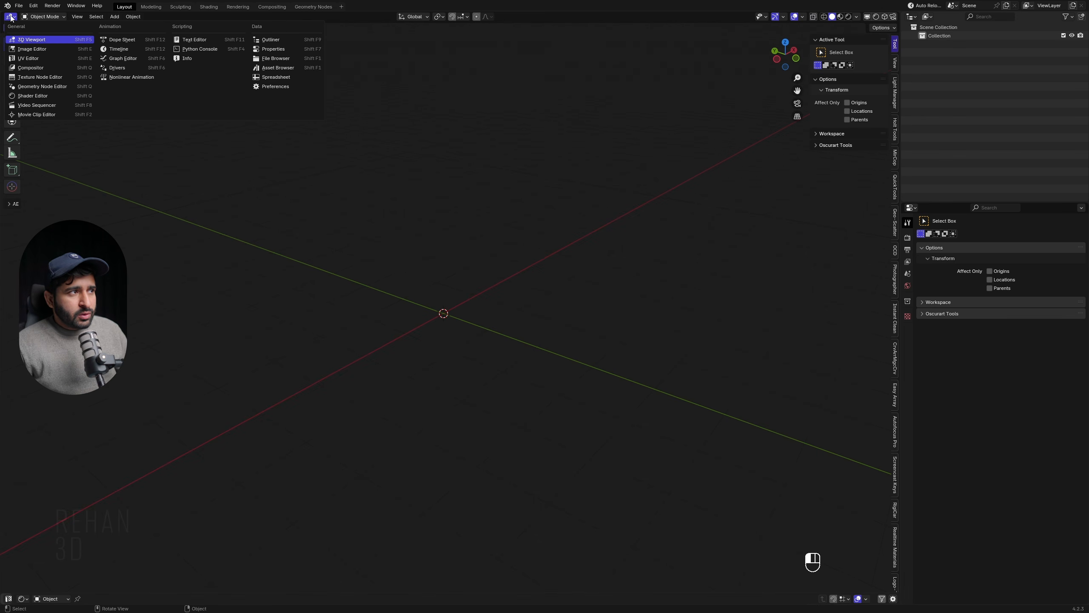
left_click(19, 6)
mouse_move(56, 127)
left_click(165, 246)
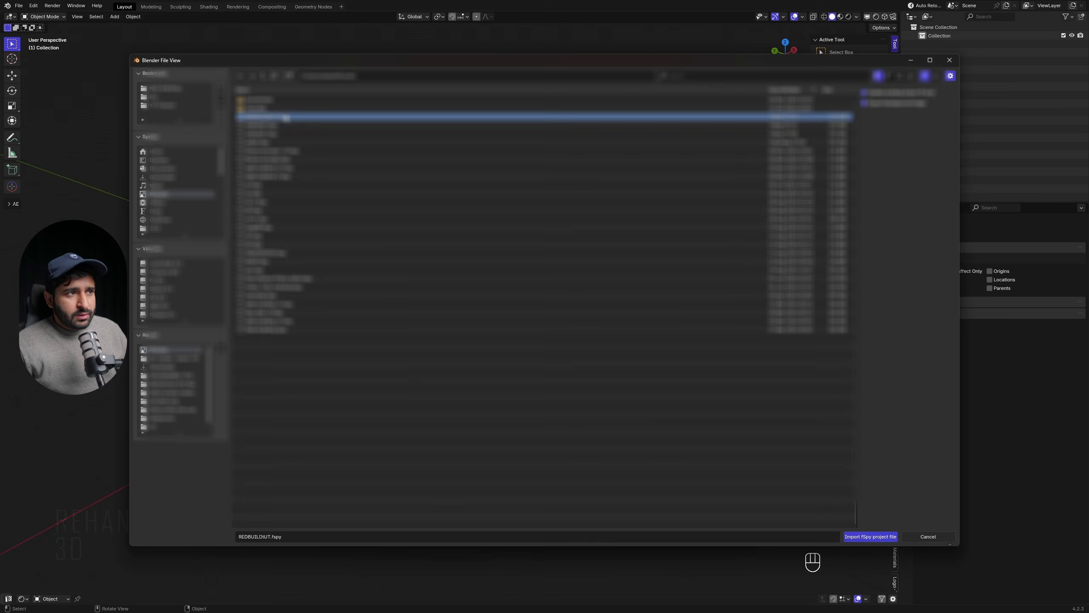
double_click(492, 312)
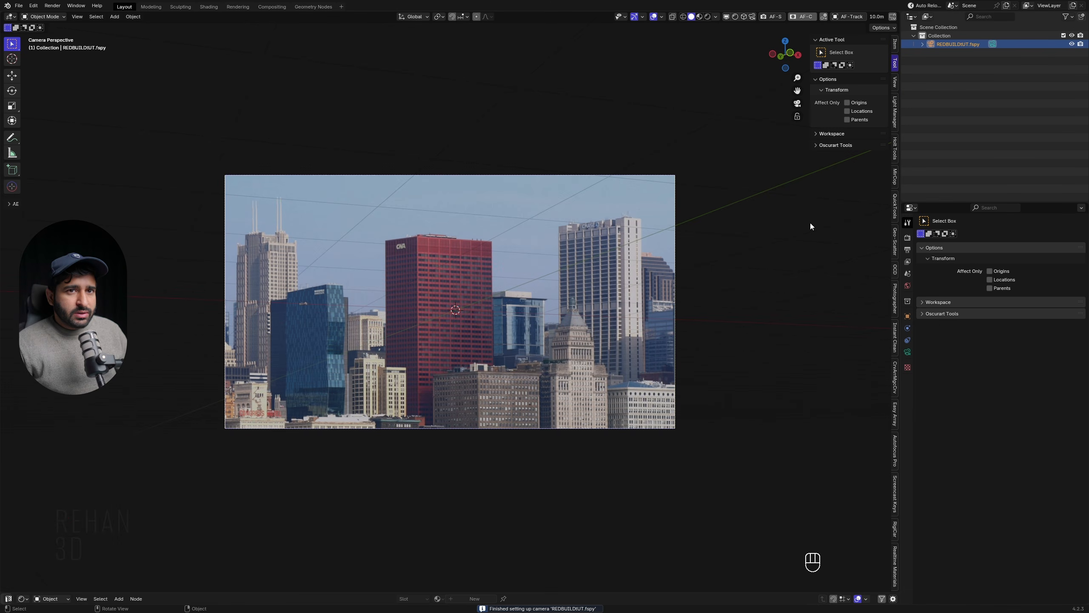
Add a cube at the scene origin in the matched camera view and scale it to about 0.366
left_click(922, 45)
key("shift+a")
left_click(512, 314)
scroll(536, 338, "up", 1)
scroll(535, 337, "up", 2)
key("s")
left_click(439, 300)
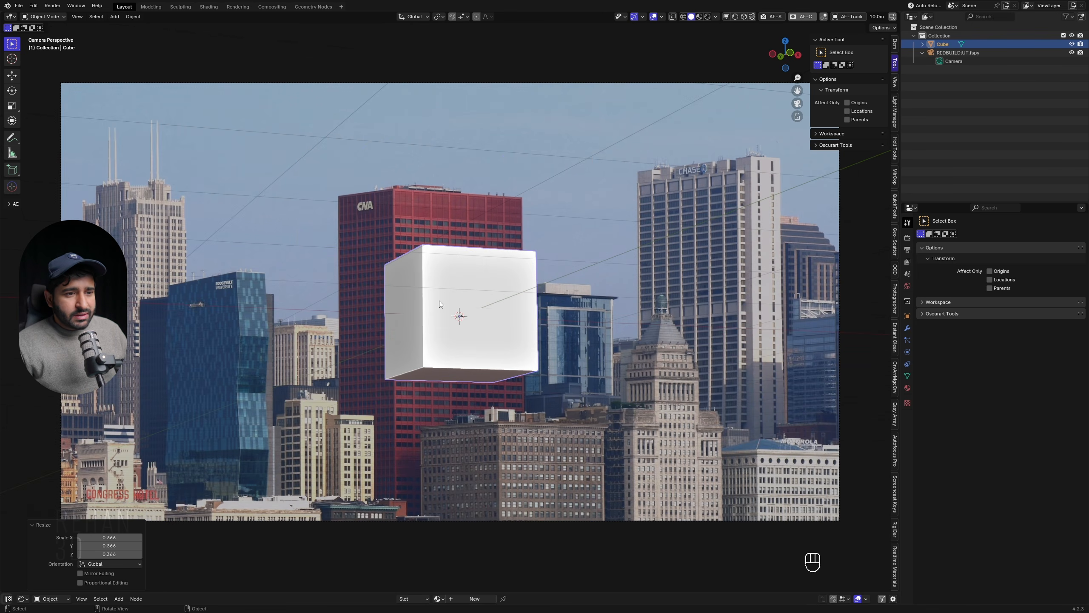
scroll(453, 290, "down", 2)
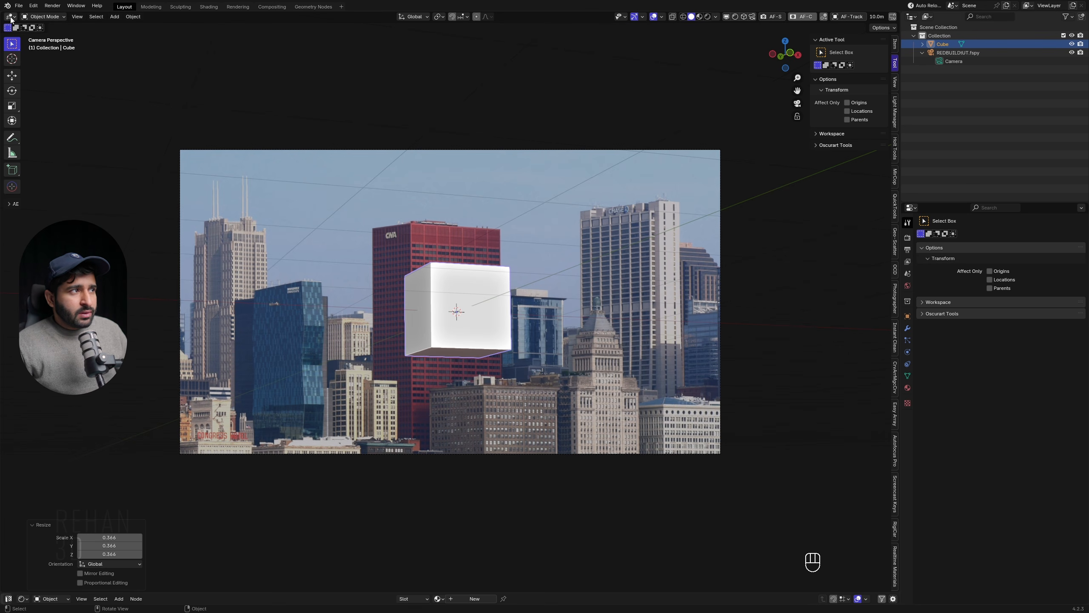
Split the 3D viewport vertically to create a second camera view, with its sidebar and toolbar hidden and the image framed
left_click_drag(2, 13, 384, 129)
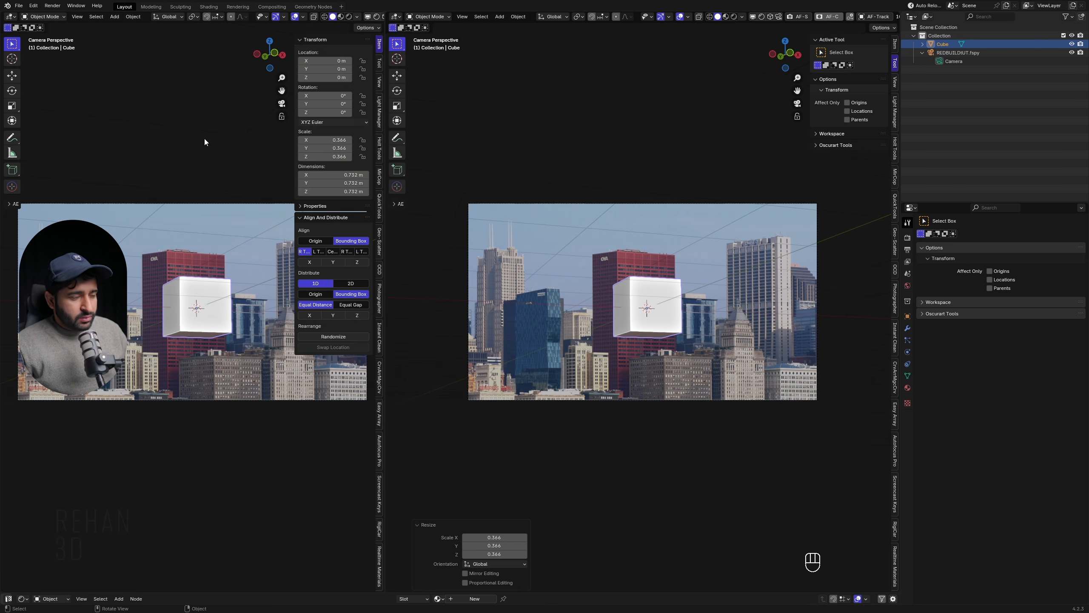
key("n")
key("t")
middle_click_drag(217, 193, 224, 46, "shift")
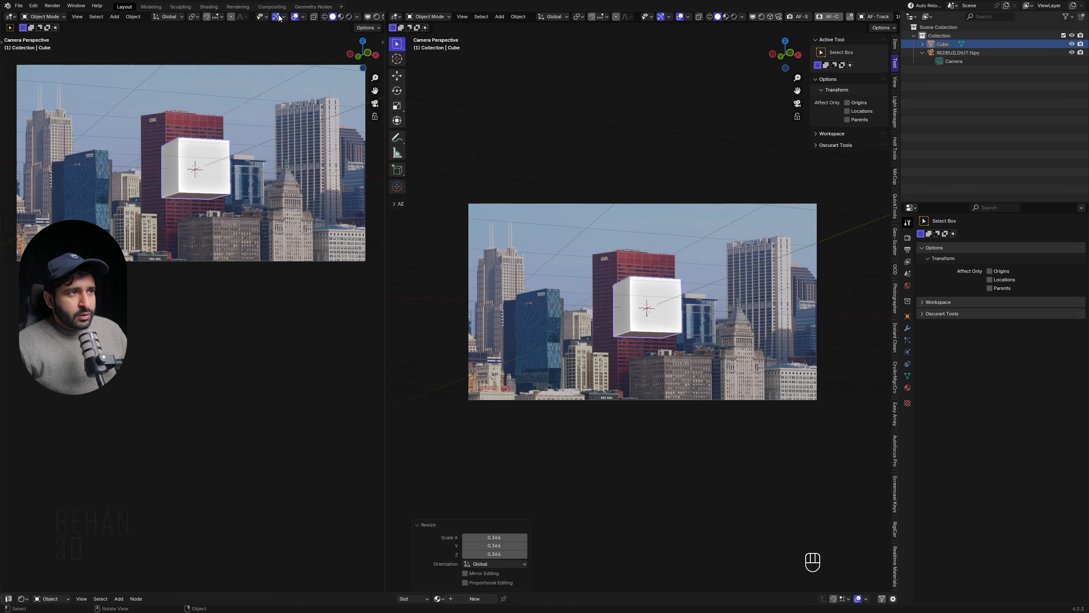
Turn off the floor, text info, camera guides, extras, relationship lines, selection outline and 3D cursor overlays in the second viewport
left_click(294, 17)
left_click(295, 17)
left_click(303, 17)
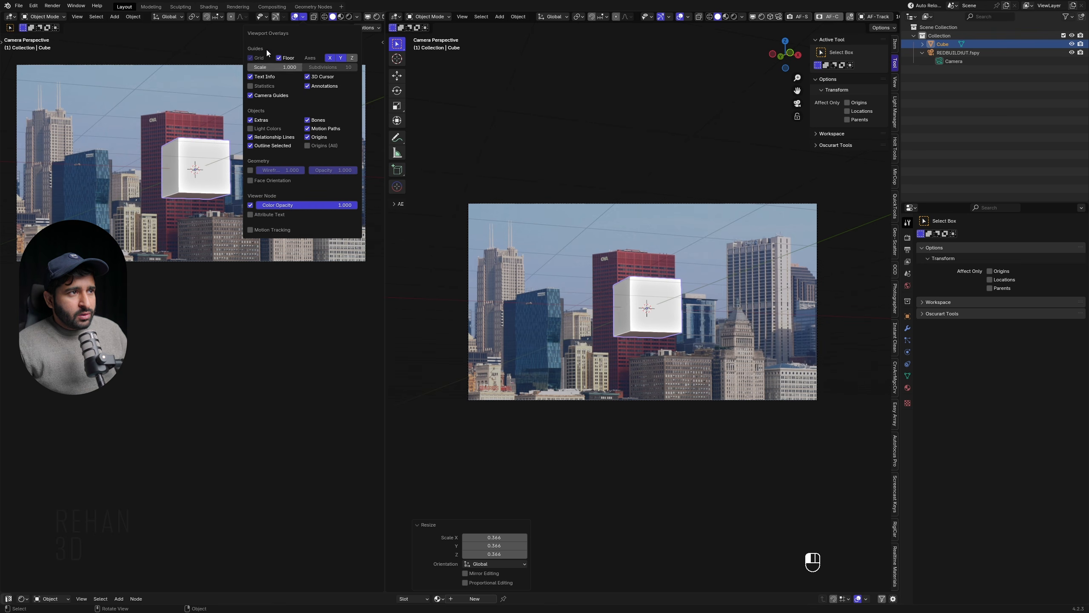
left_click_drag(258, 76, 253, 206)
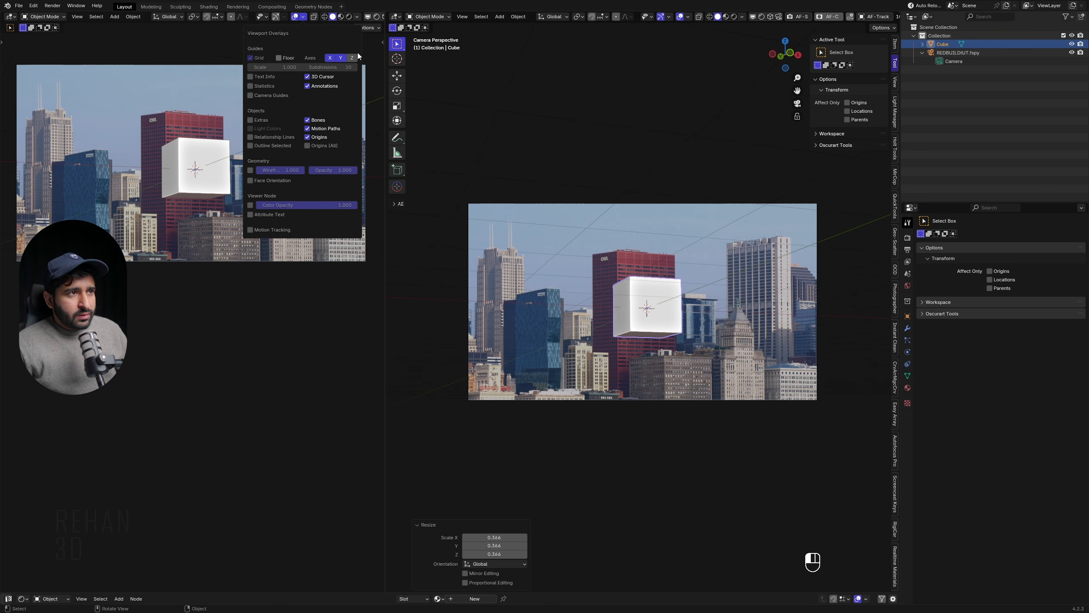
left_click(318, 76)
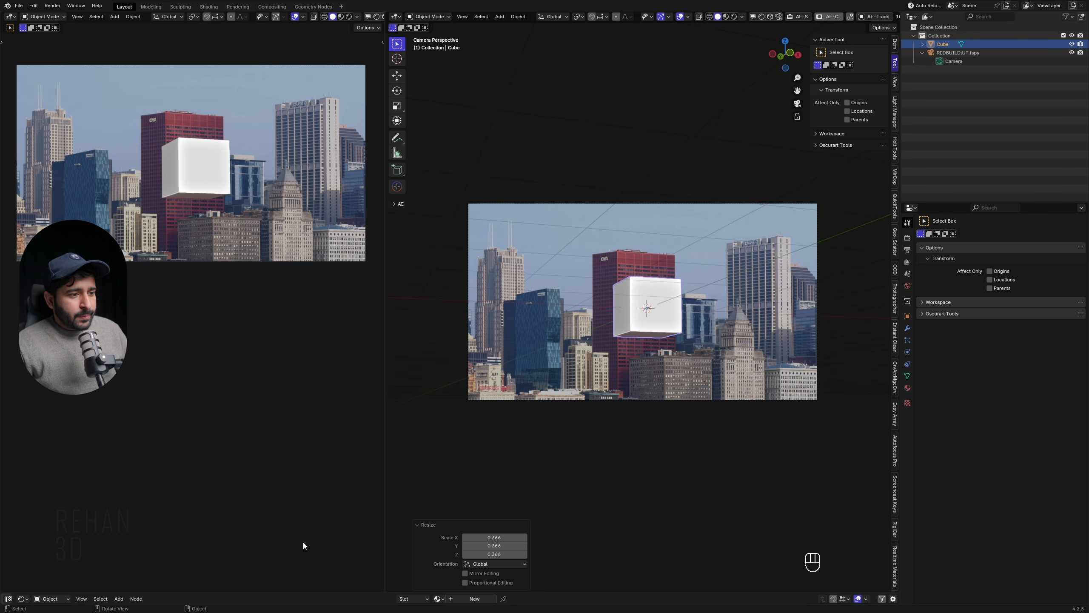
Split the reference camera viewport horizontally and turn the lower area into a slightly shorter Shader Editor
left_click_drag(379, 584, 227, 420)
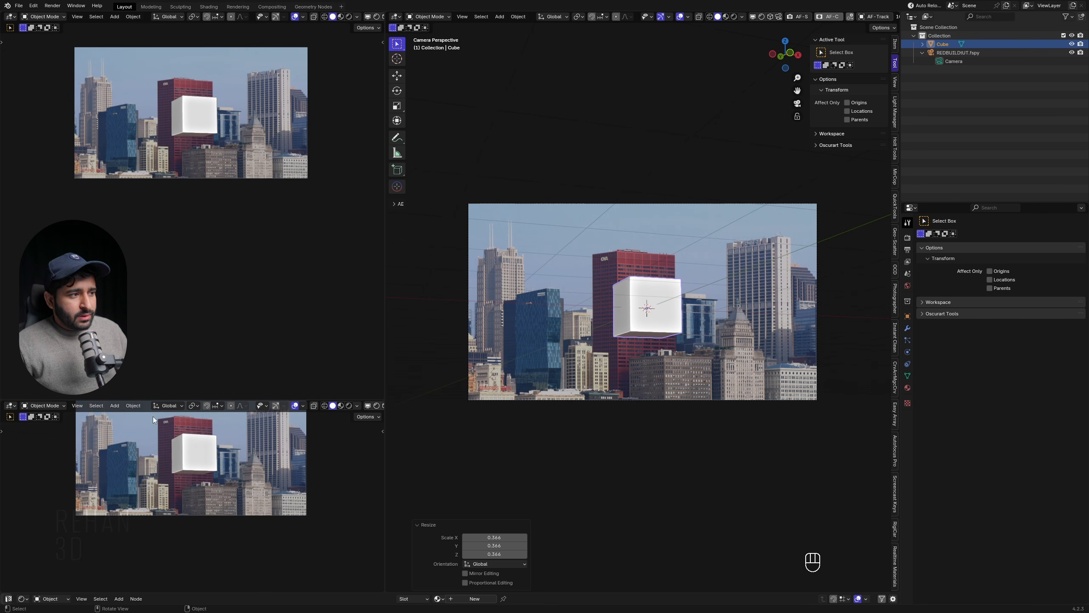
left_click(10, 406)
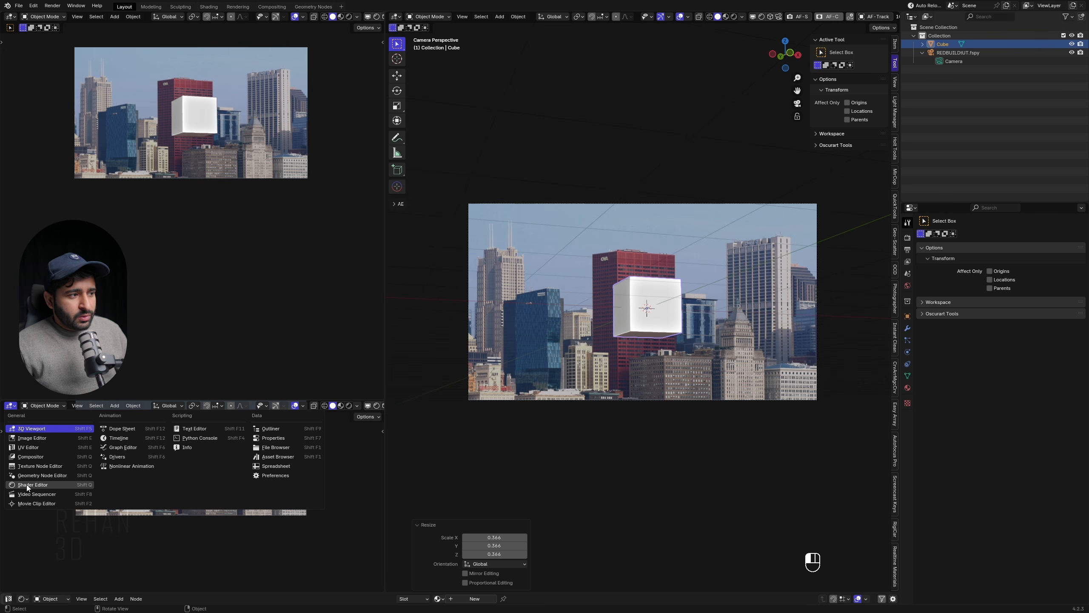
left_click(26, 484)
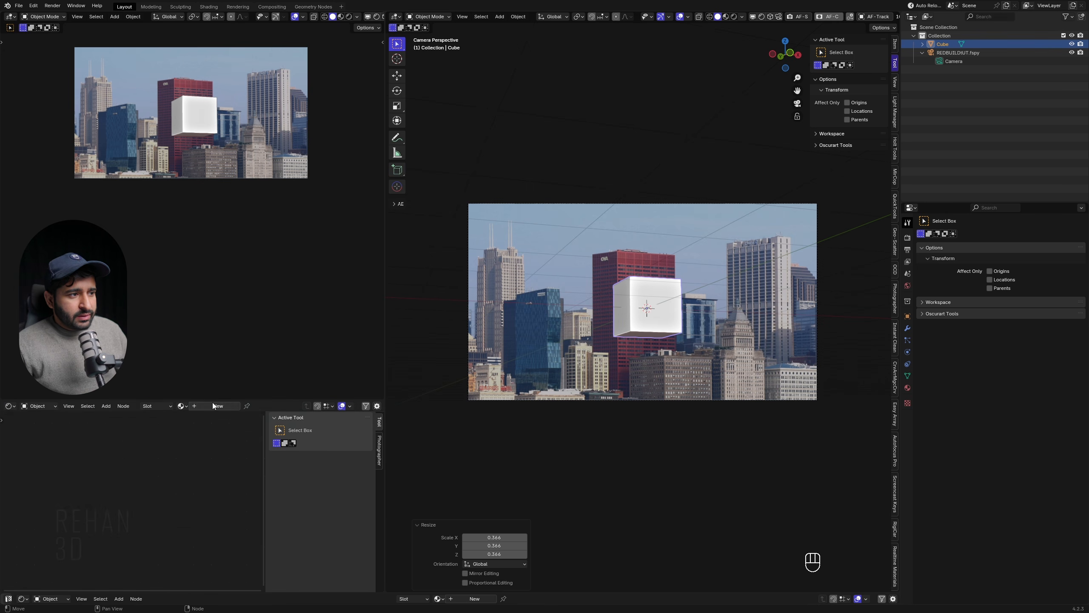
left_click_drag(213, 400, 213, 435)
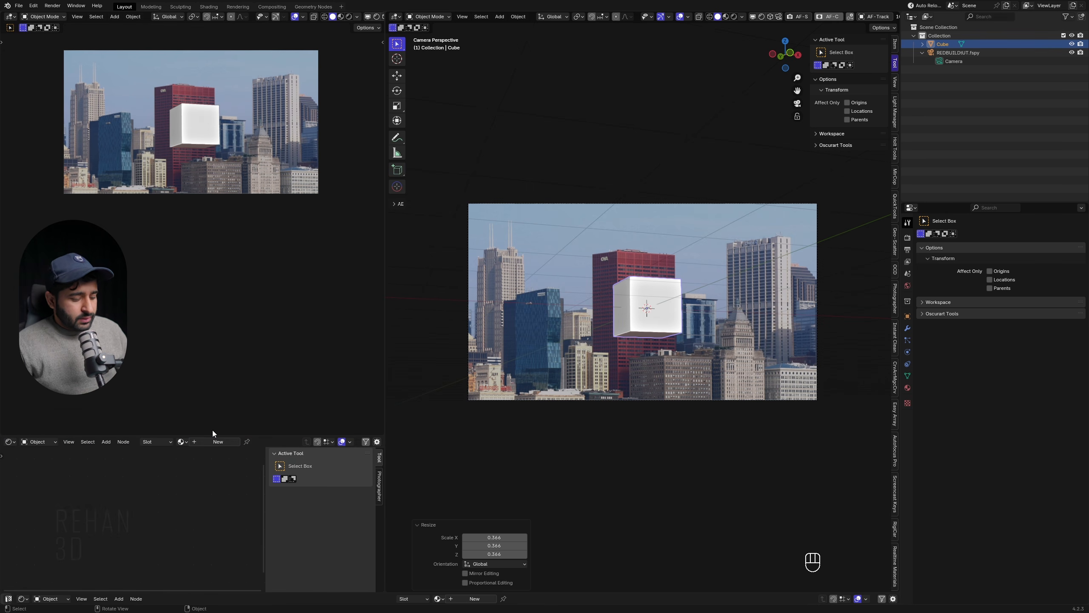
Hide the Shader Editor's sidebar and keep the reference viewport's toolbar hidden
key("t")
key("t")
key("n")
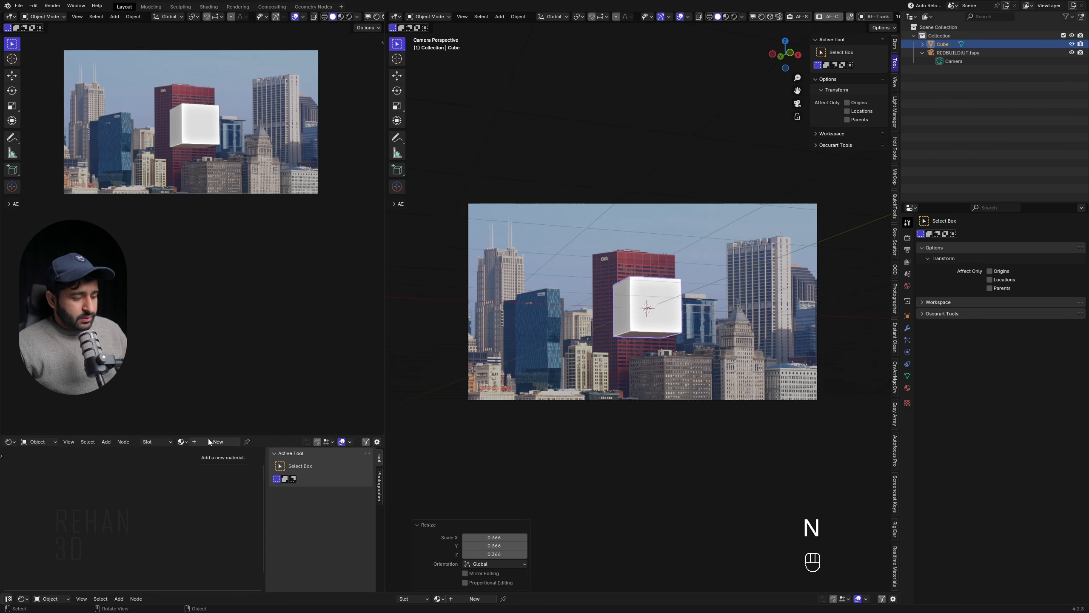
key("n")
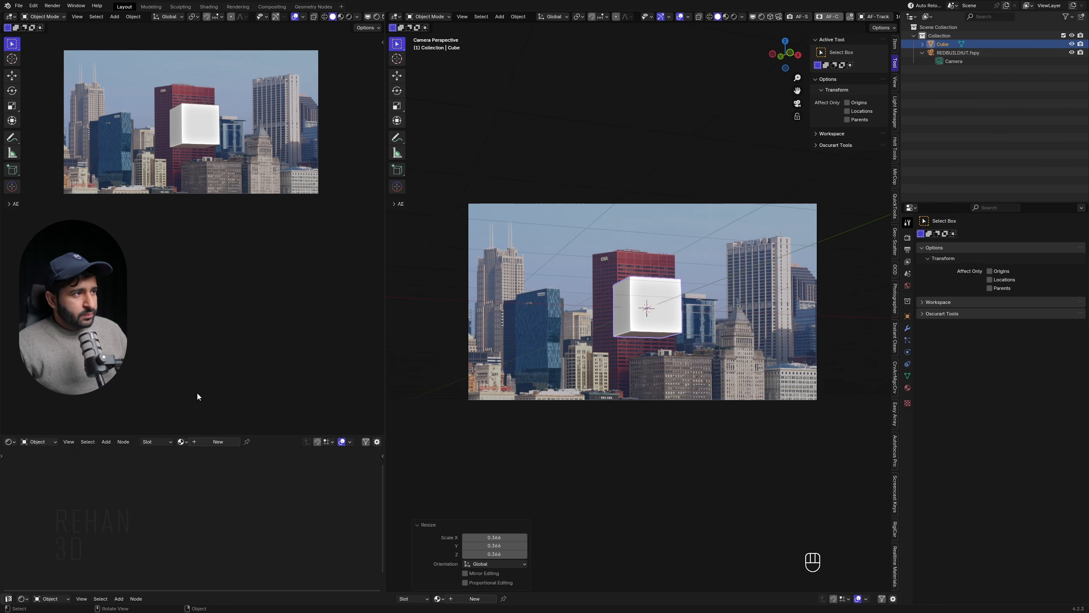
key("t")
Edit the cube's vertices with X-ray on, moving the back ones along Y and the front ones about 0.56 m to the red building's corner
scroll(222, 223, "up", 1)
scroll(222, 225, "up", 1)
middle_click_drag(231, 236, 239, 306, "shift")
middle_click_drag(678, 285, 622, 312, "alt")
key("Tab")
key("1")
key("alt+z")
left_click_drag(535, 233, 614, 474)
left_click_drag(568, 331, 527, 335)
left_click_drag(764, 238, 634, 412)
left_click_drag(639, 328, 579, 330)
Extend the cube's back vertices further along Y to reach the far edge of the red building's side wall
scroll(246, 189, "up", 2)
scroll(246, 189, "up", 3)
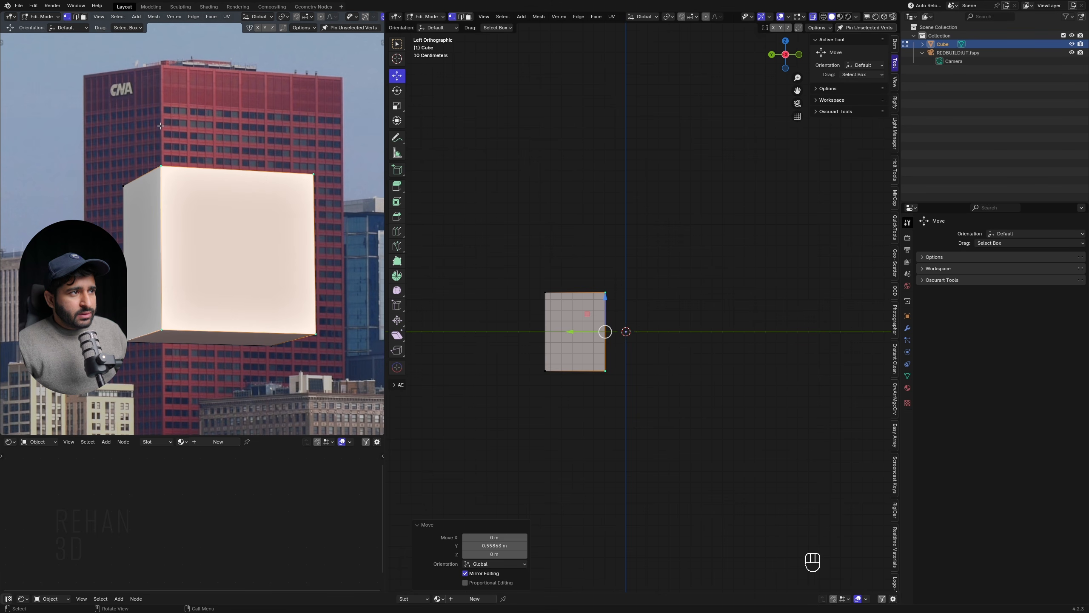
left_click_drag(470, 215, 577, 403)
left_click_drag(520, 326, 448, 323)
Raise the cube's top vertices about 0.45 m along Z to match the red building's roofline
left_click_drag(434, 250, 643, 323)
key("g")
key("z")
left_click(640, 256, "shift")
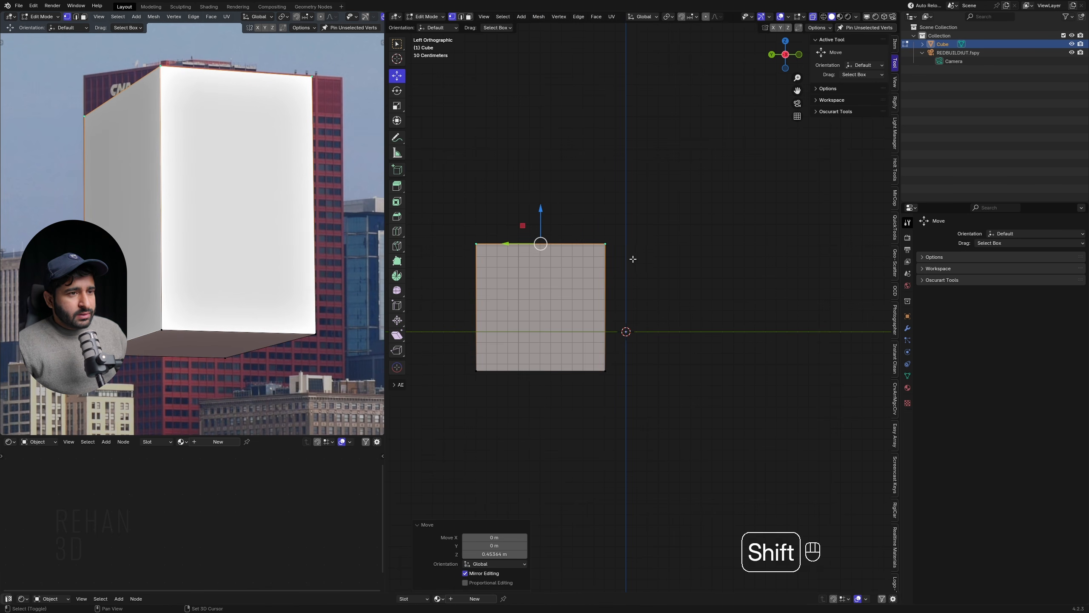
In the front orthographic view, move the cube's +X side vertices about 0.145 m along X to the red building's outer edge
key("KP_1")
left_click_drag(751, 212, 639, 426)
key("g")
key("x")
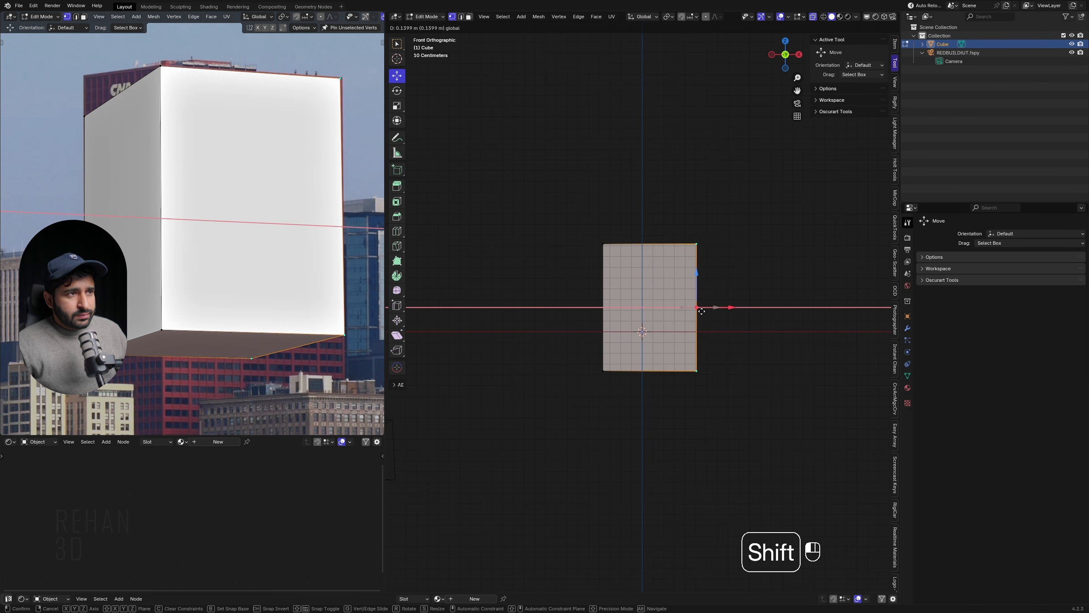
left_click(705, 313, "shift")
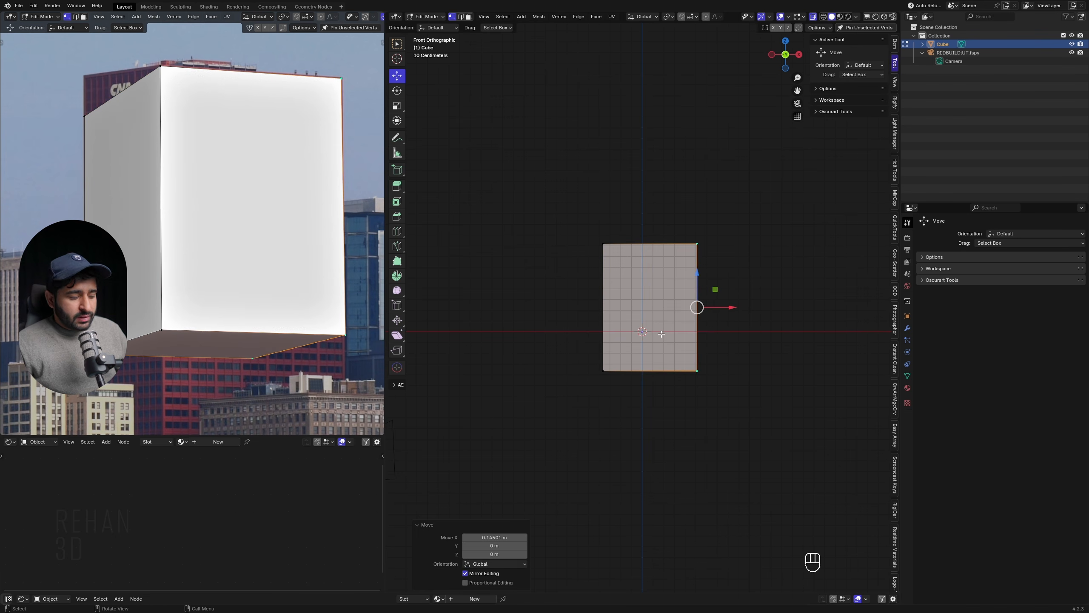
In the front view, lower the cube's top vertices about 0.005 m along Z
middle_click_drag(557, 372, 648, 375, "alt")
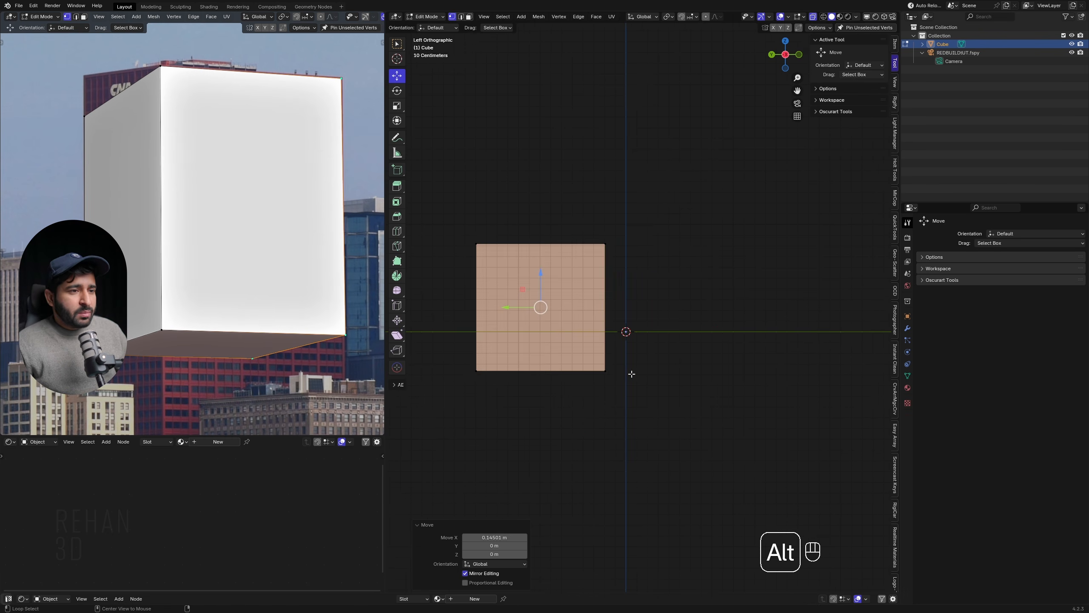
middle_click_drag(641, 377, 603, 409, "alt")
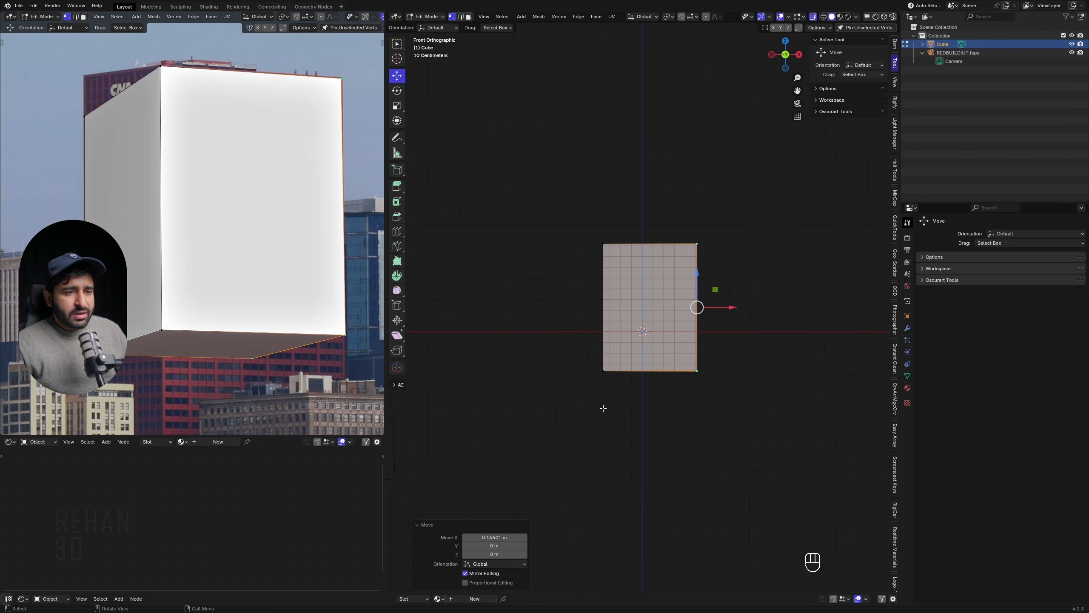
middle_click_drag(603, 408, 606, 448, "shift")
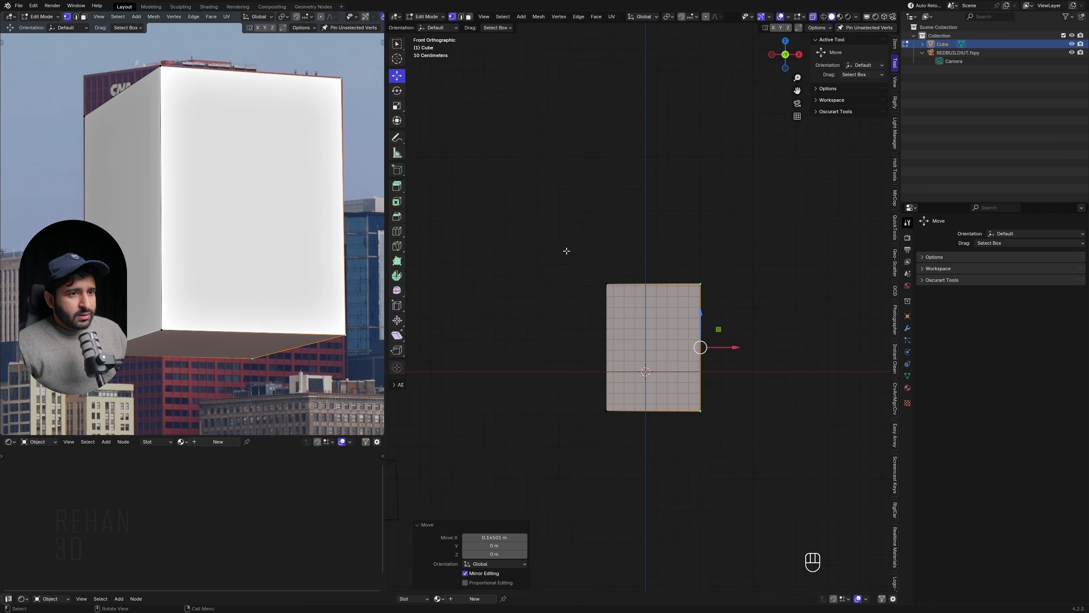
left_click_drag(550, 244, 759, 315)
key("g")
key("z")
left_click(699, 351)
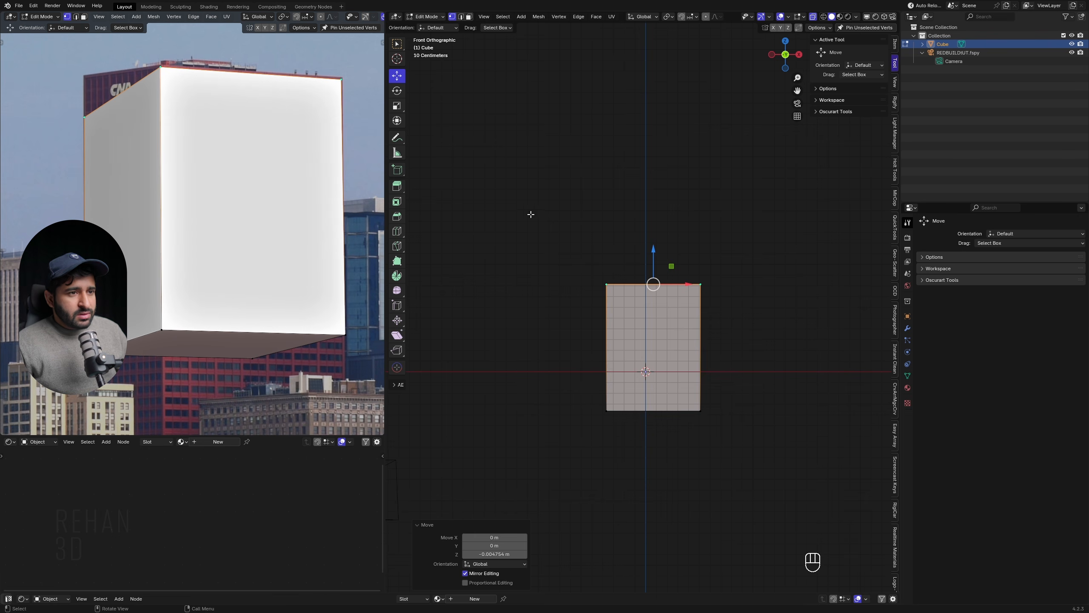
left_click_drag(515, 190, 664, 461)
key("g")
key("z")
right_click(665, 400)
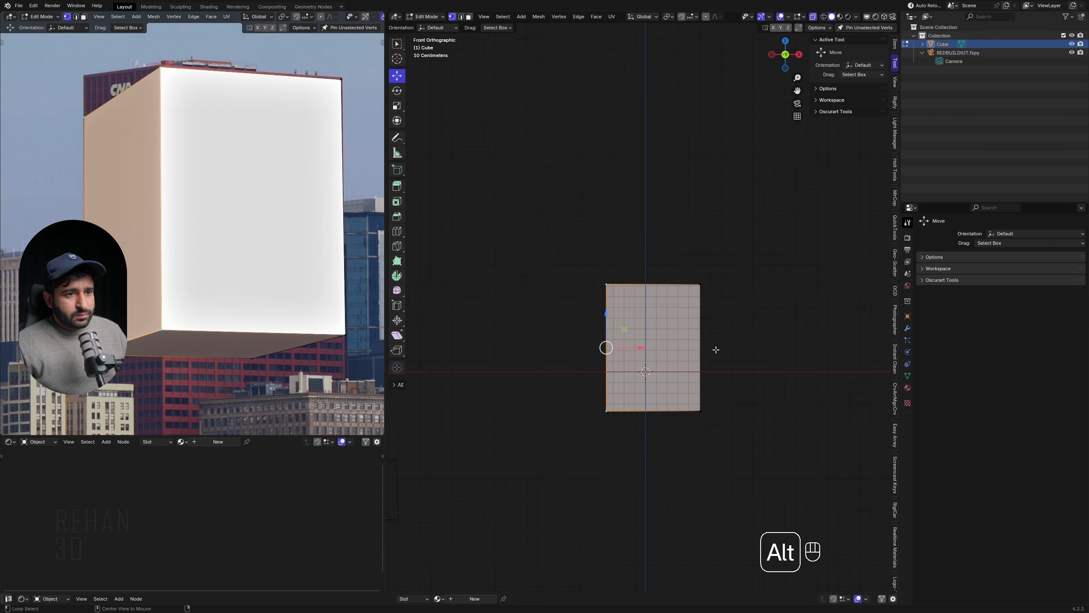
In the right orthographic view, raise the cube's back (+Y) edges about 0.208 m along Z to match the building's side wall
middle_click_drag(715, 349, 570, 322, "alt")
left_click(809, 284)
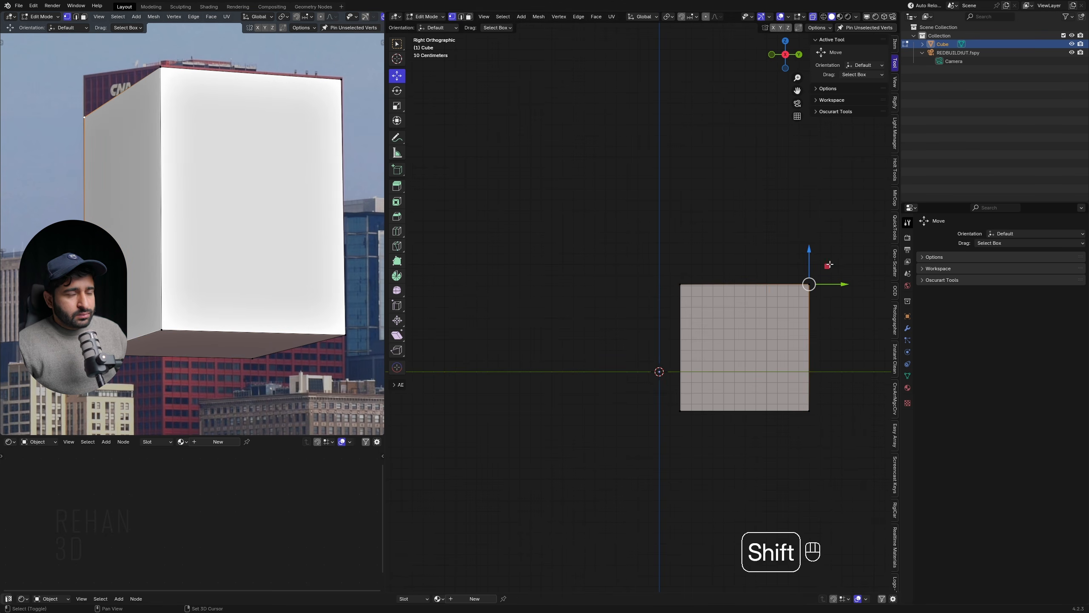
key("2")
left_click(809, 346)
middle_click_drag(810, 346, 774, 257)
left_click_drag(775, 257, 666, 483)
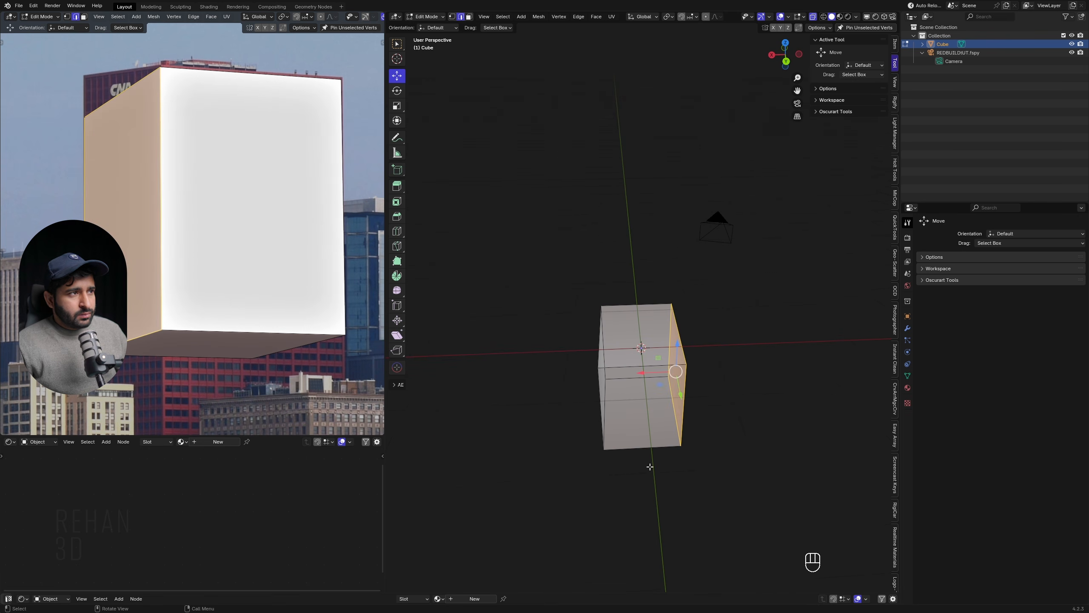
middle_click_drag(553, 391, 645, 371)
left_click_drag(810, 263, 710, 446)
middle_click_drag(710, 446, 747, 431)
key("g")
middle_click(748, 423)
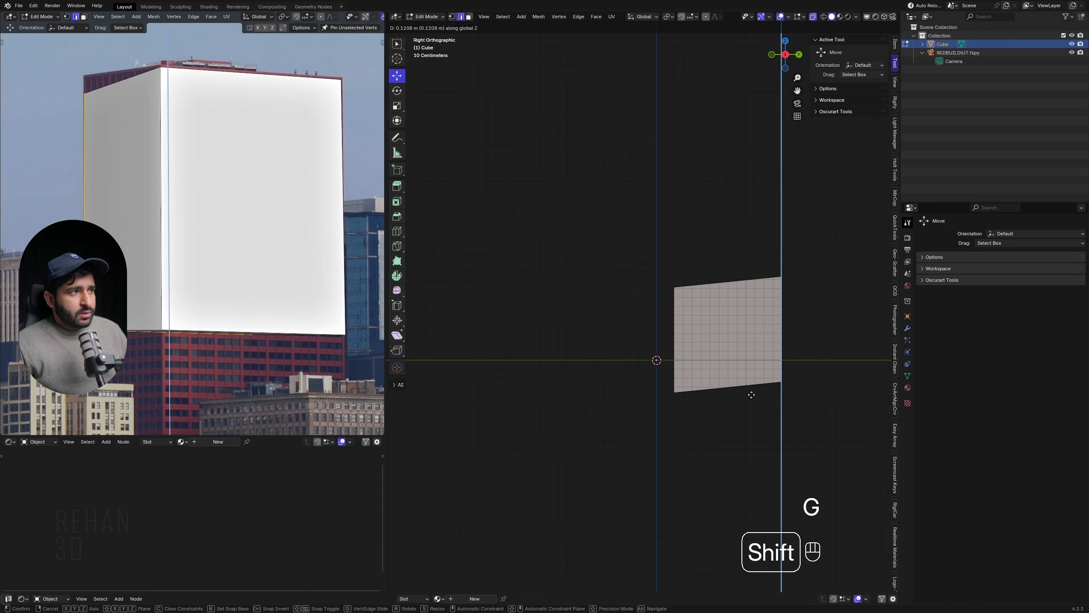
left_click(745, 320)
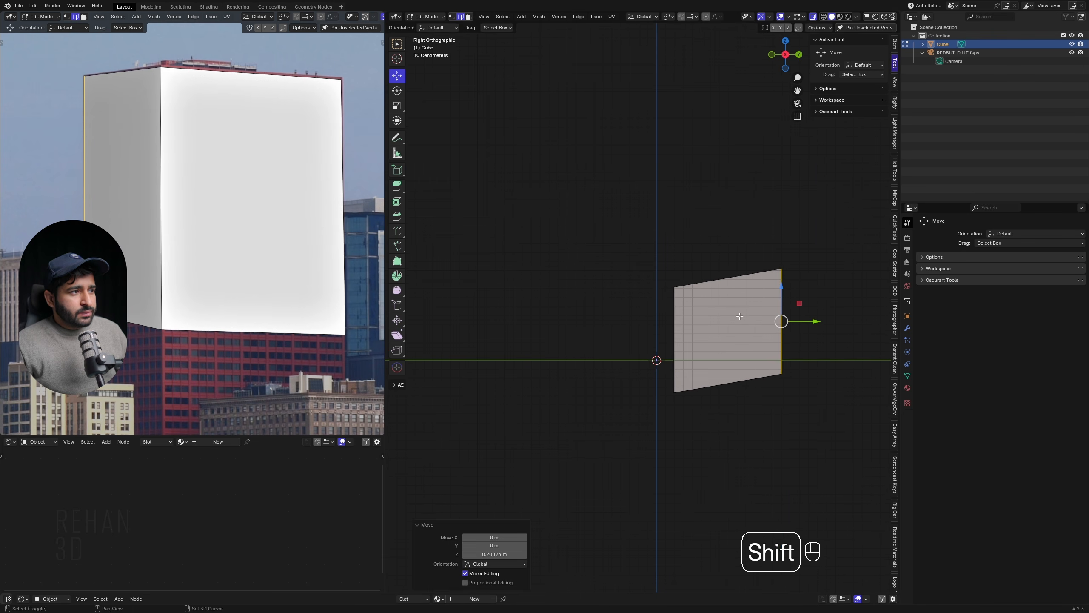
Fine-tune the back edges' height along Z and raise the cube's front-side edges about 0.007 m along Z
key("g")
middle_click(759, 382)
left_click(750, 375)
left_click_drag(630, 226, 736, 447)
key("g")
middle_click(734, 443)
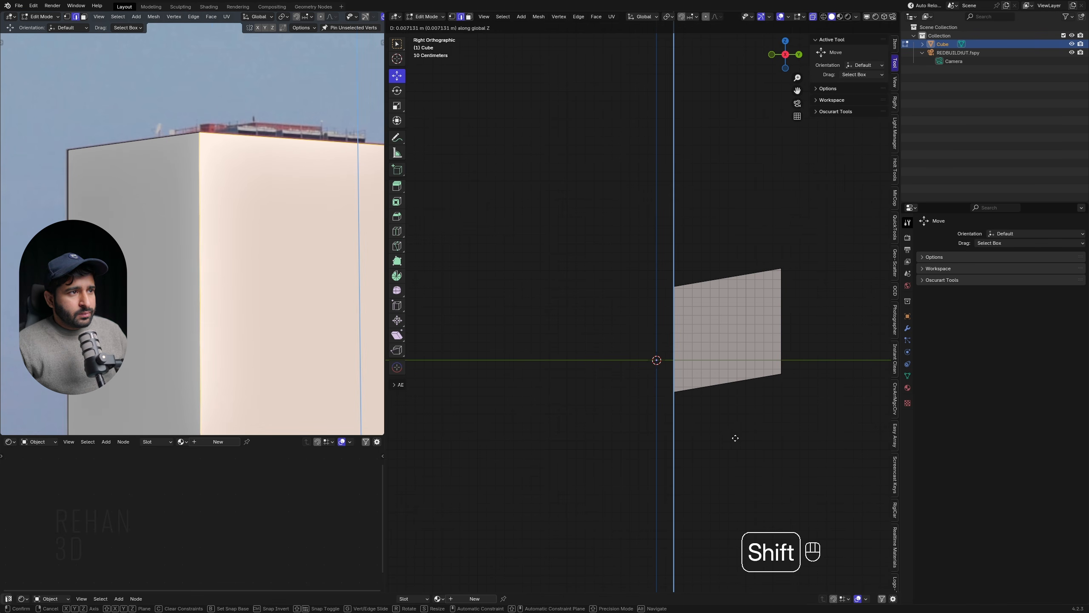
left_click(734, 437)
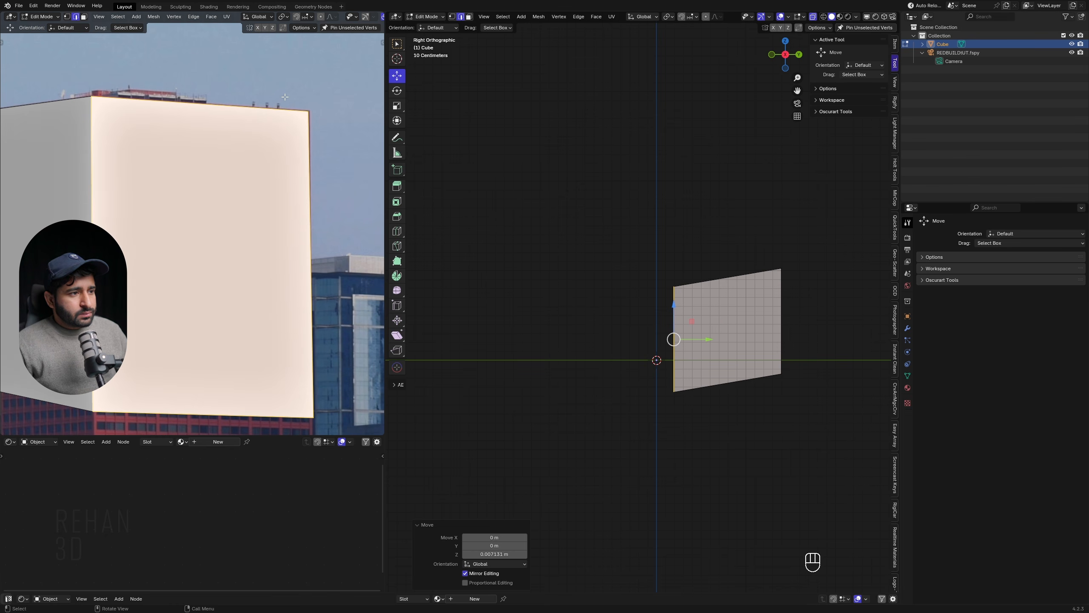
Raise the cube's bottom edges slightly along Z in the right view
scroll(285, 97, "down", 3)
left_click_drag(616, 336, 784, 431)
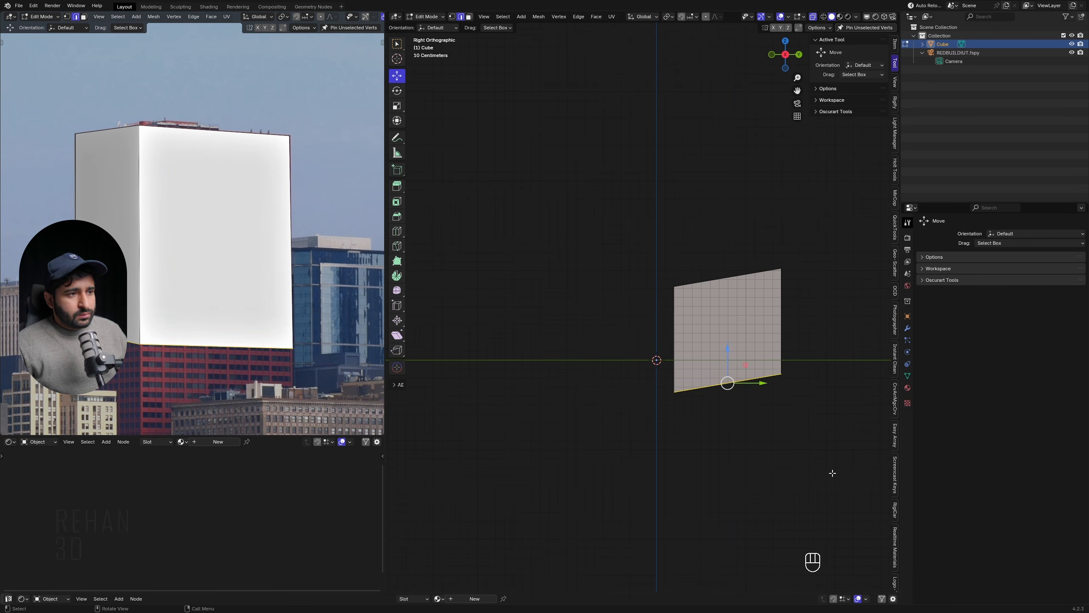
key("g")
middle_click(833, 459)
left_click(832, 444)
Lower the cube's bottom back edge about 0.123 m along Z and leave Edit Mode
left_click_drag(827, 314, 774, 414)
key("g")
middle_click(759, 433)
key("shift")
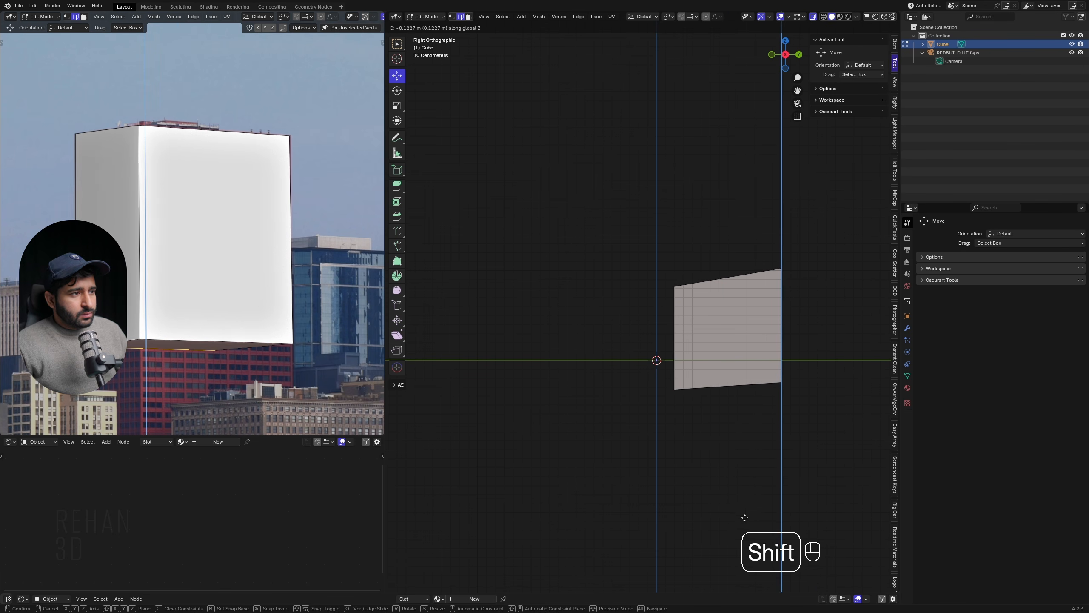
left_click(744, 517)
key("Tab")
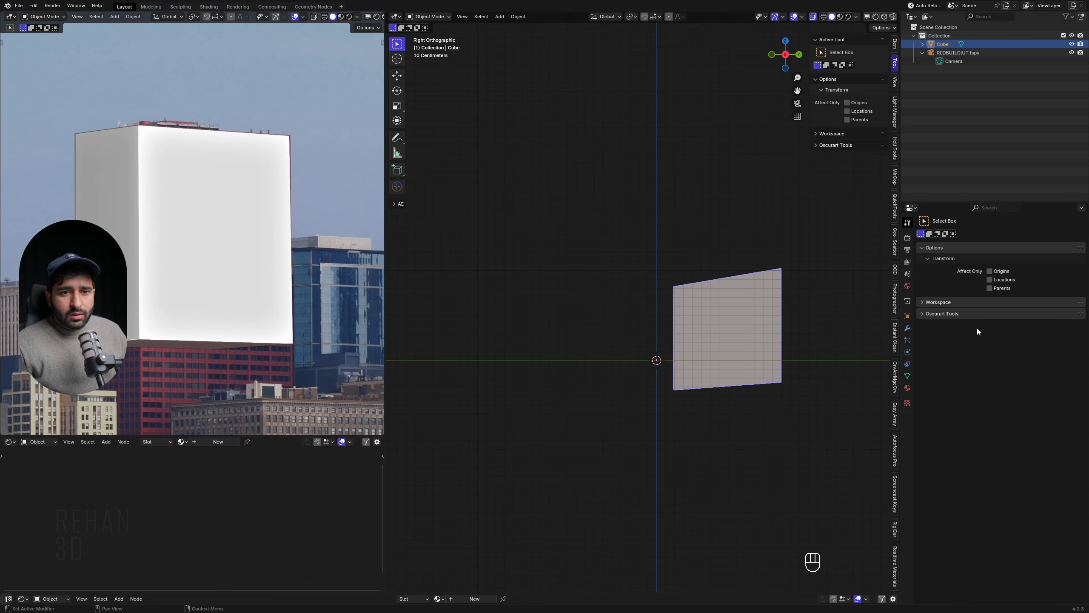
Give the cube a new material named oUTER
left_click(907, 387)
left_click(991, 274)
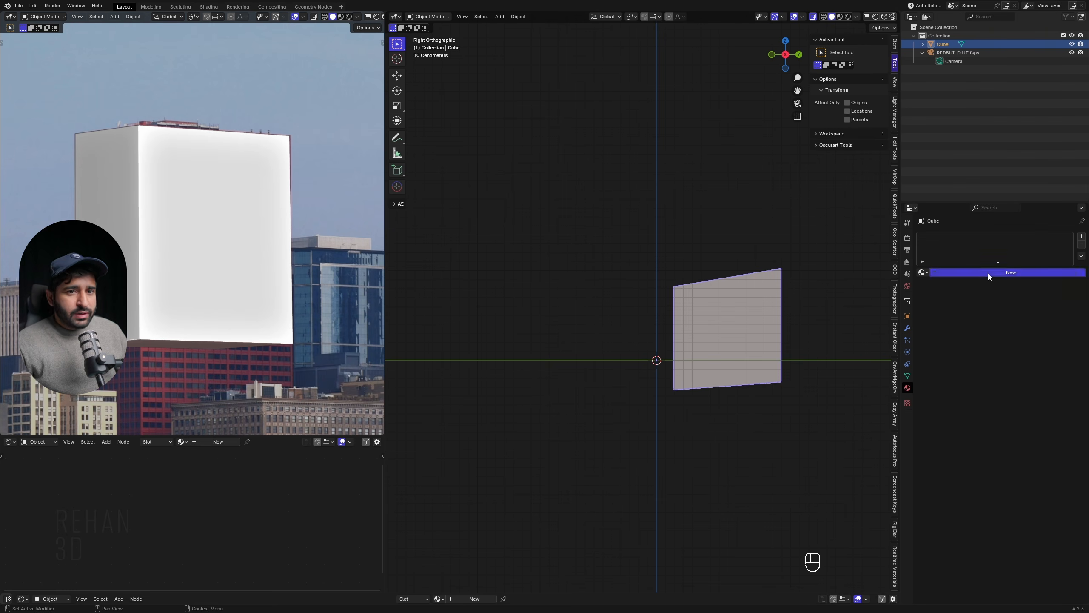
left_click(988, 273)
type("oUTER")
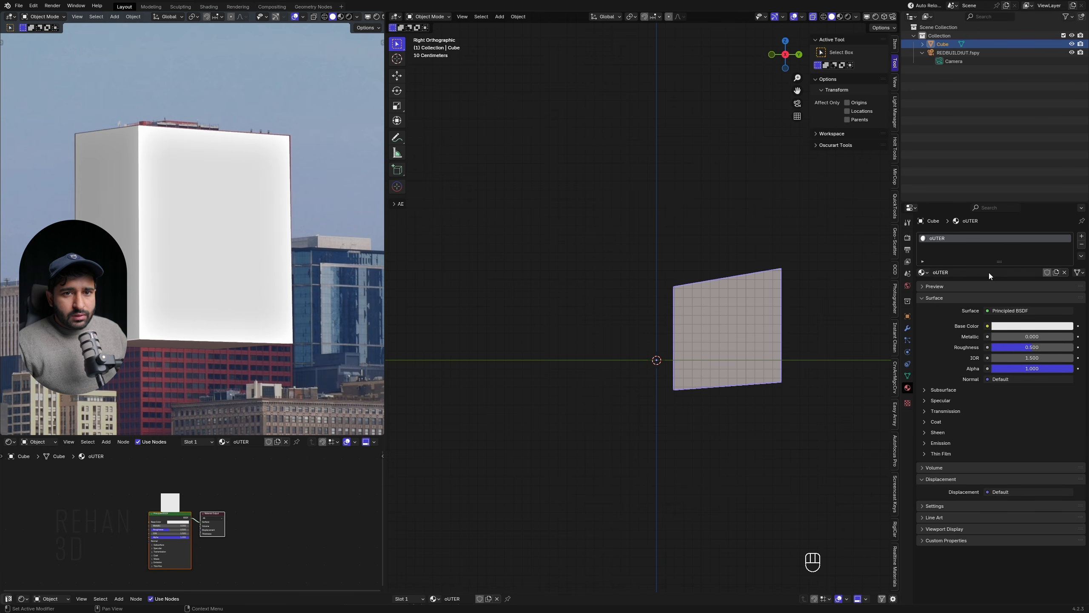
key("Return")
Add a second material slot with a new material named hOLDOUT and set its surface shader to Holdout
left_click(1082, 236)
left_click(985, 284)
left_click(989, 284)
type("hOLDOUT")
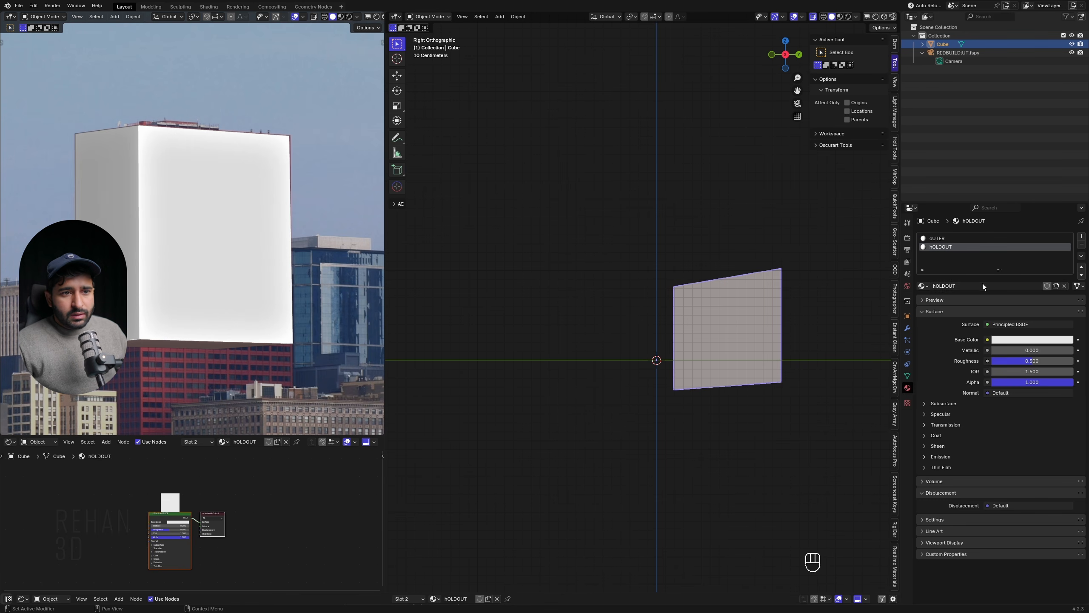
key("Tab")
key("Tab")
left_click(989, 324)
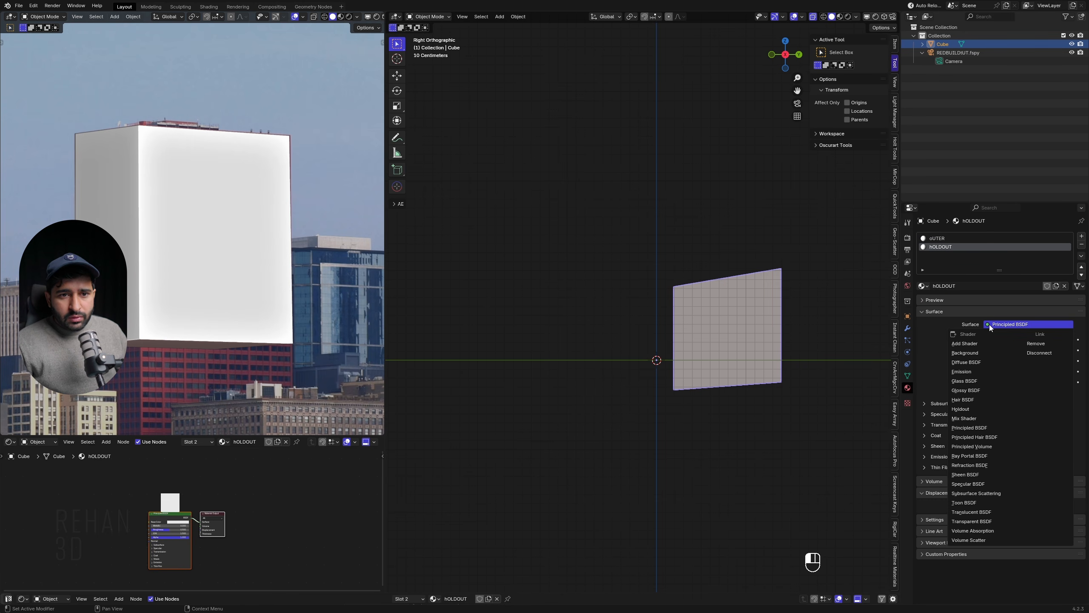
left_click(961, 409)
Show the camera viewport in Material Preview and assign the hOLDOUT material to the cube's bottom face
key("Tab")
middle_click_drag(651, 385, 673, 329)
key("3")
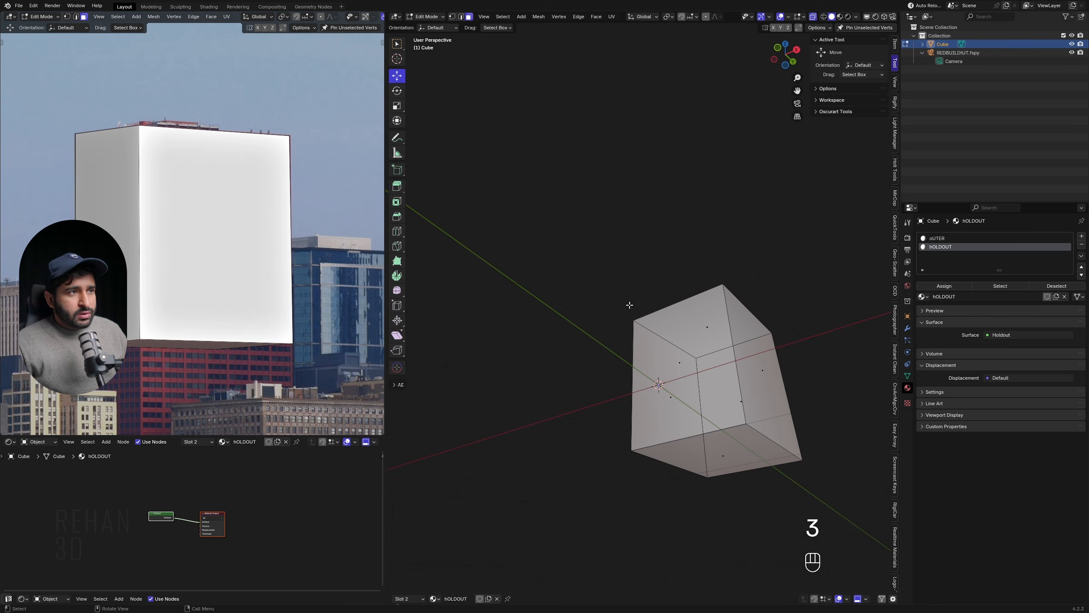
scroll(326, 18, "down", 5)
left_click(337, 17)
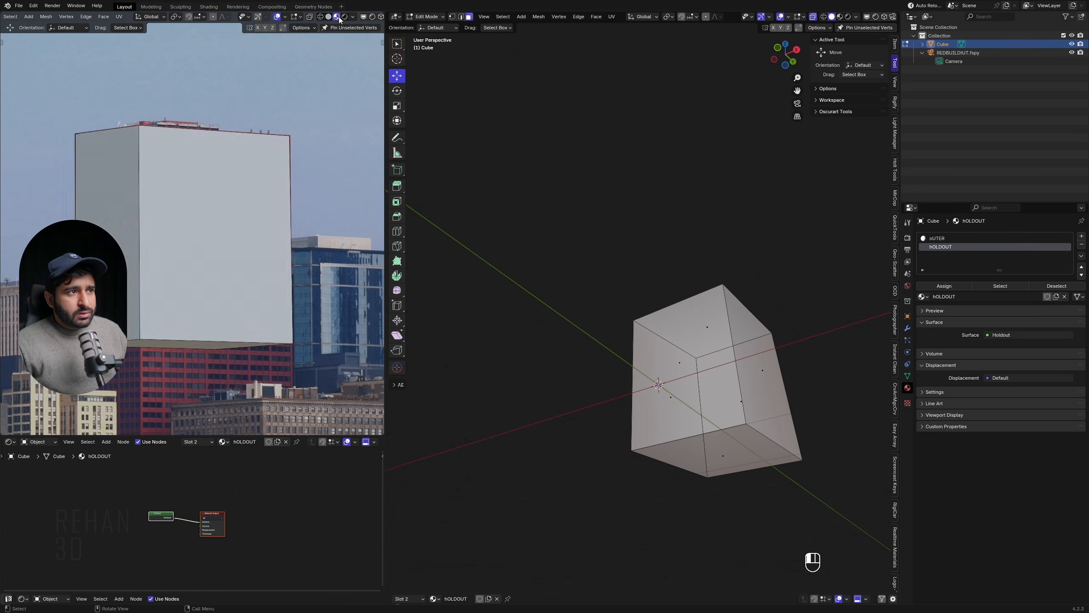
left_click(736, 466)
key("alt+z")
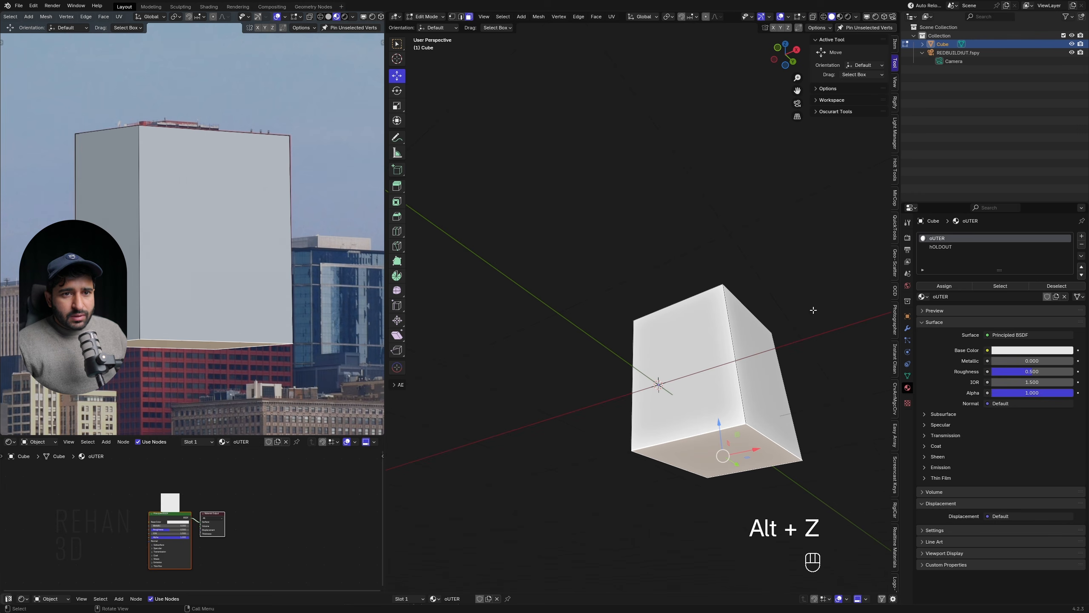
left_click(942, 247)
left_click(944, 286)
key("Tab")
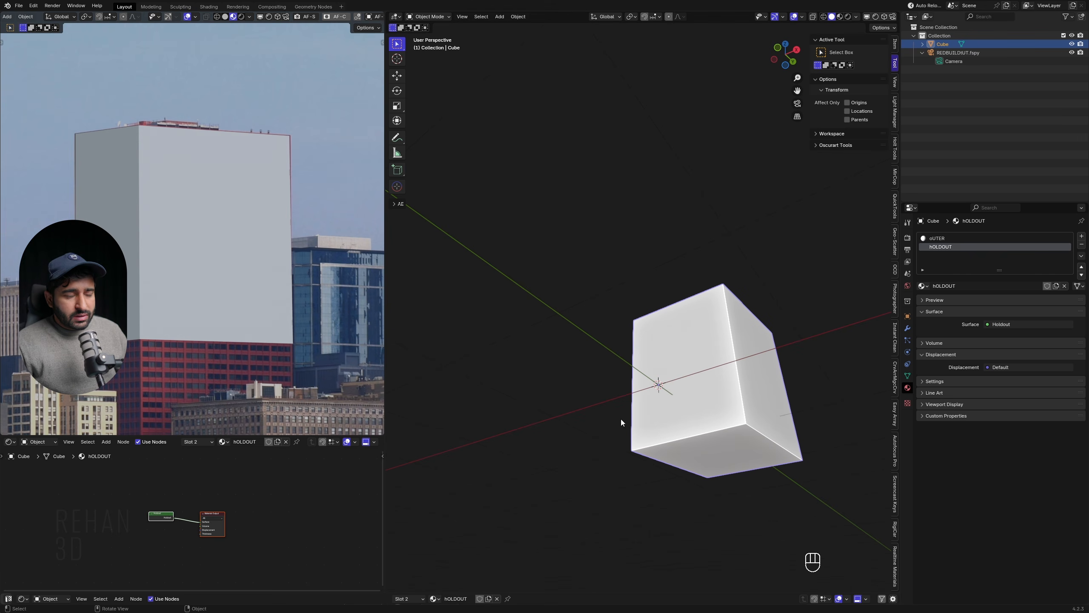
Examine the cube's corners and overall fit against the red building in the camera view, with X-ray display
middle_click_drag(621, 419, 659, 425)
middle_click_drag(558, 369, 537, 384, "shift")
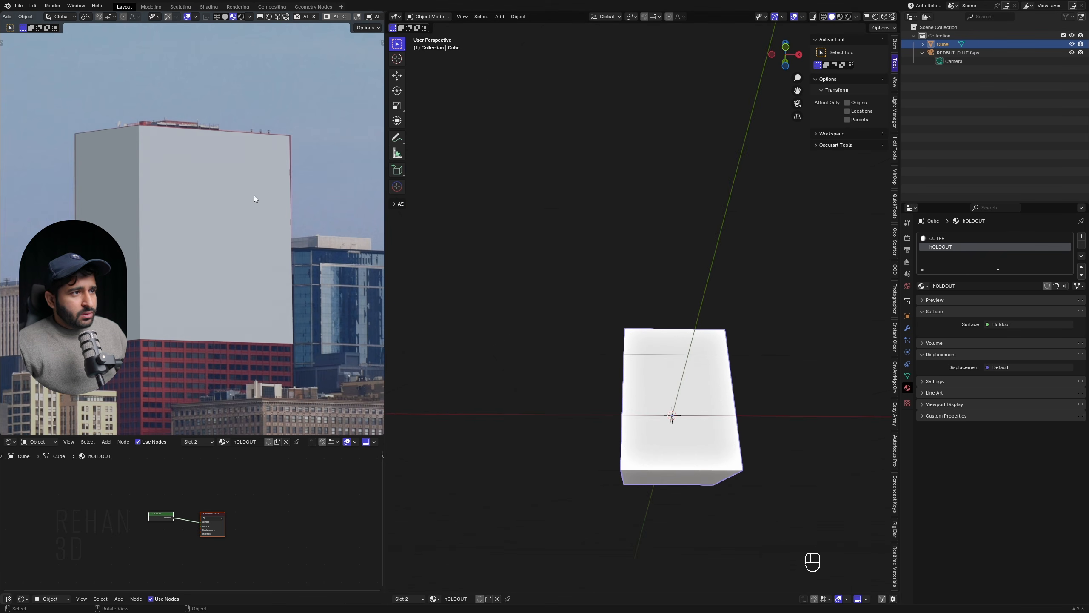
key("Tab")
key("1")
key("alt+z")
left_click_drag(270, 115, 302, 185)
key("2")
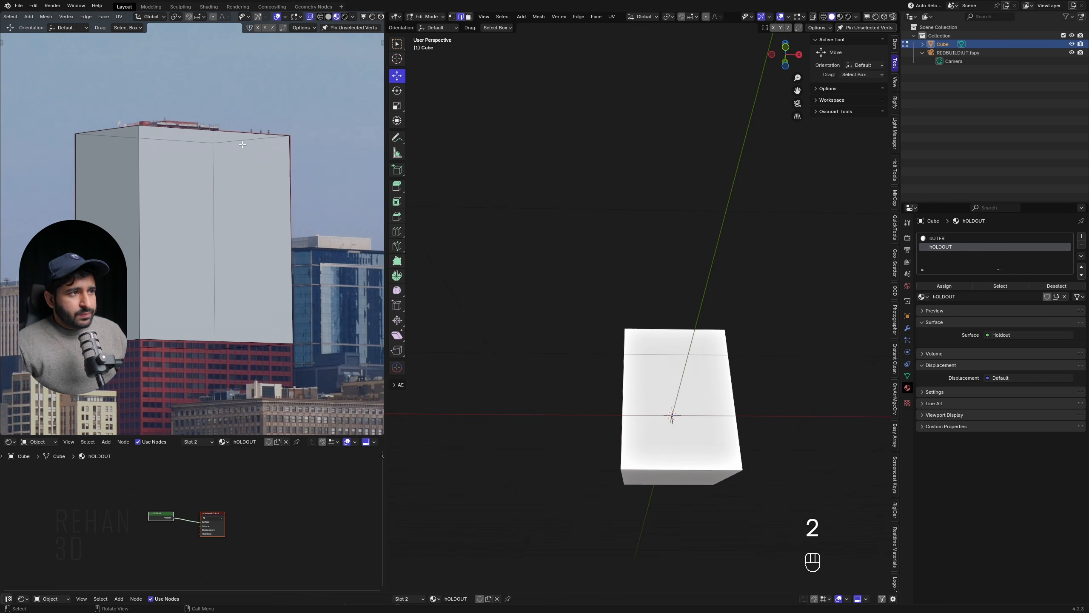
middle_click_drag(628, 353, 649, 468)
middle_click_drag(649, 429, 644, 453, "shift")
left_click_drag(702, 263, 704, 262, "shift")
key("Tab")
scroll(145, 305, "down", 5)
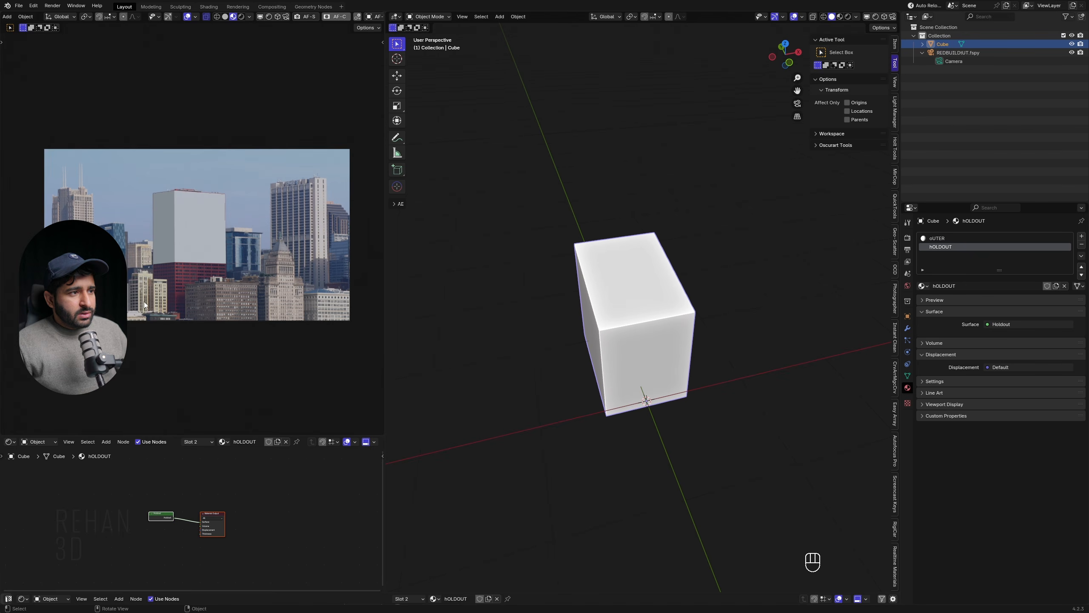
scroll(145, 306, "up", 2)
Set the fSpy camera's background image opacity to 1.000
left_click(957, 52)
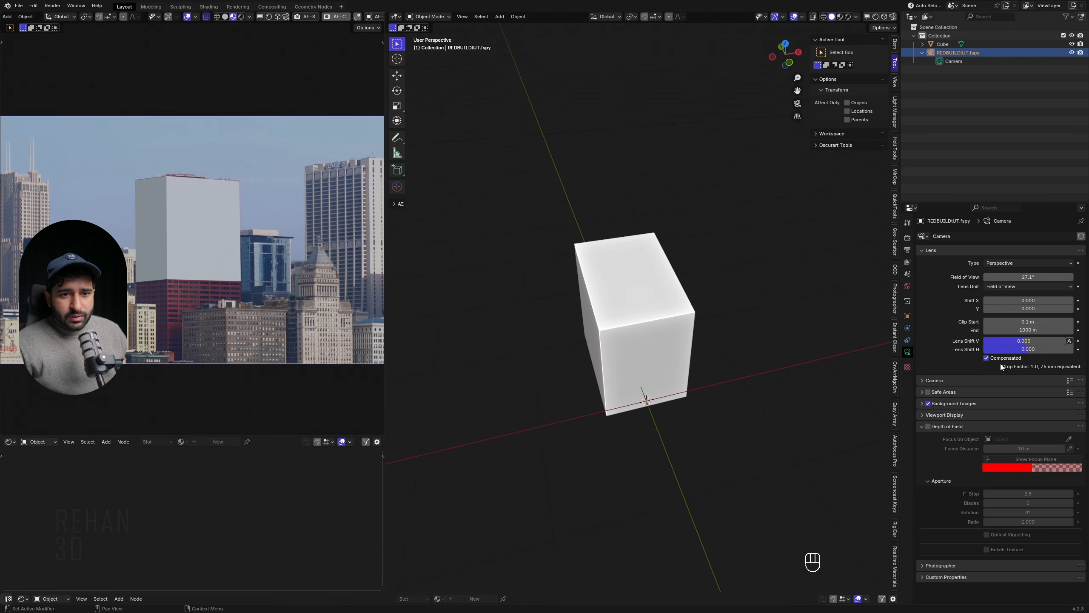
left_click(955, 403)
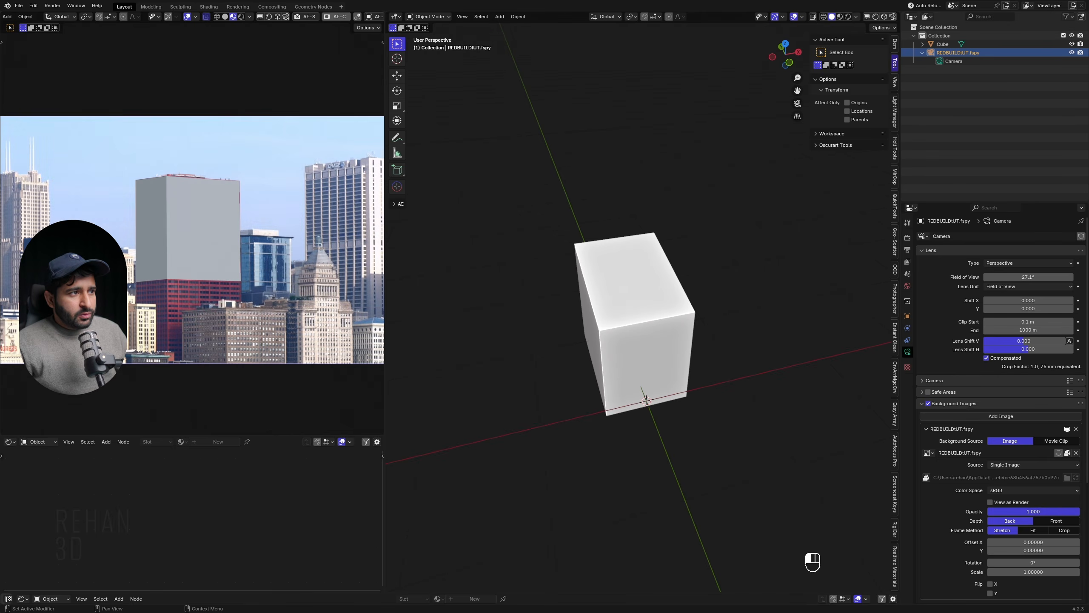
scroll(203, 257, "up", 1)
scroll(202, 257, "up", 1)
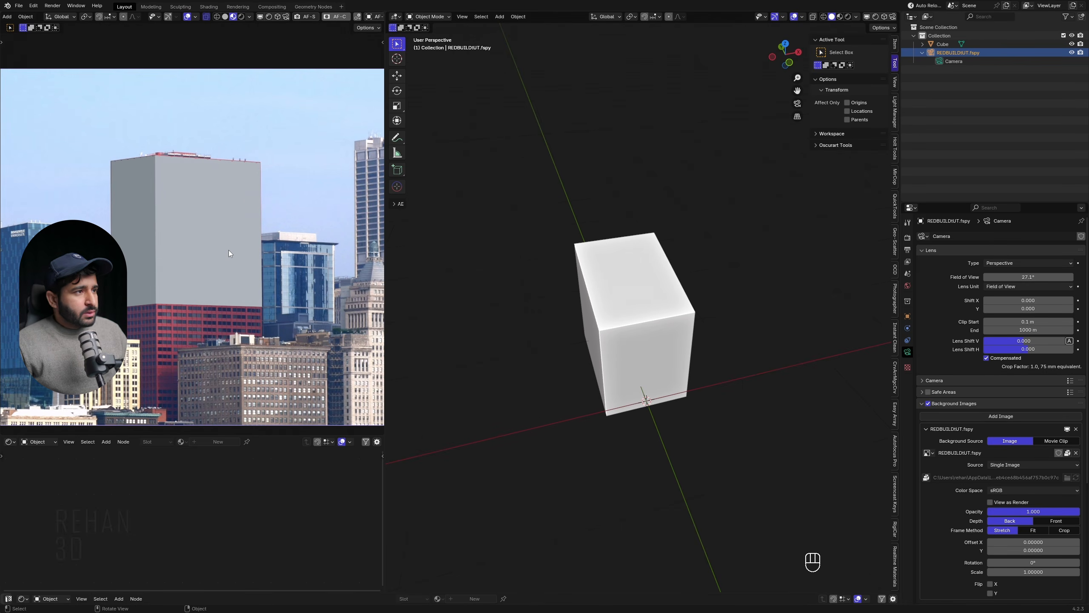
Try to inset the cube's front face by about 0.056 m
middle_click_drag(522, 347, 696, 303)
key("Tab")
left_click(176, 226)
key("Tab")
key("3")
key("alt+z")
left_click(179, 227)
middle_click_drag(581, 340, 672, 403)
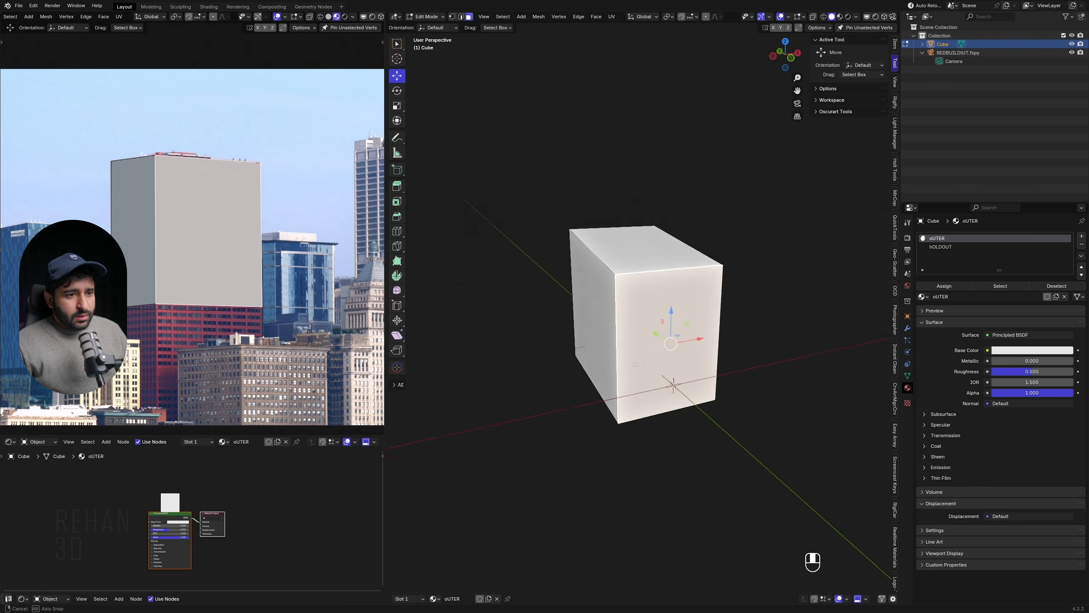
scroll(672, 403, "up", 3)
key("i")
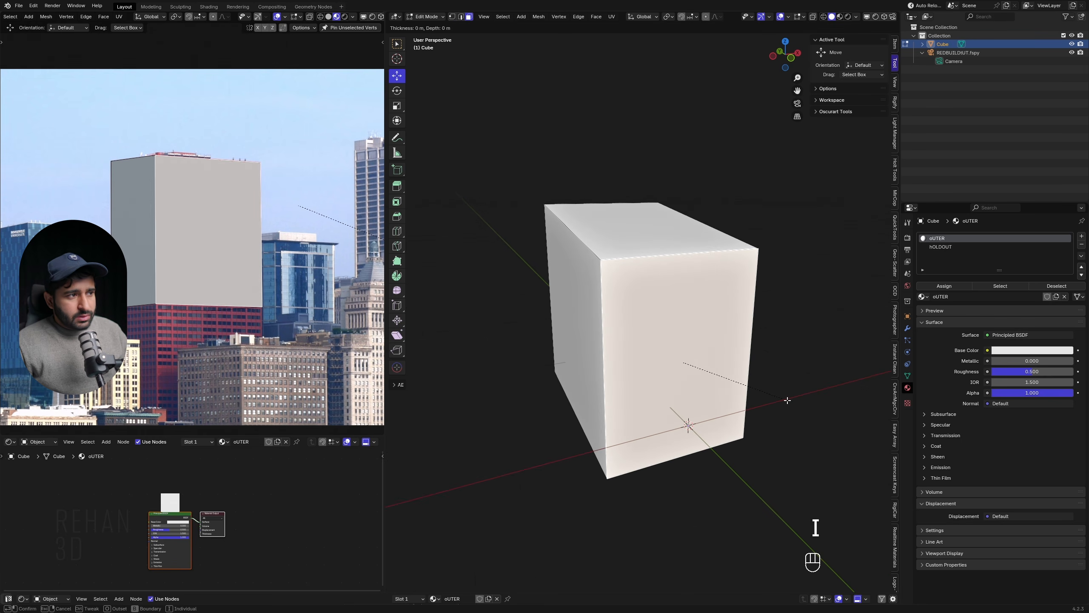
left_click(746, 397)
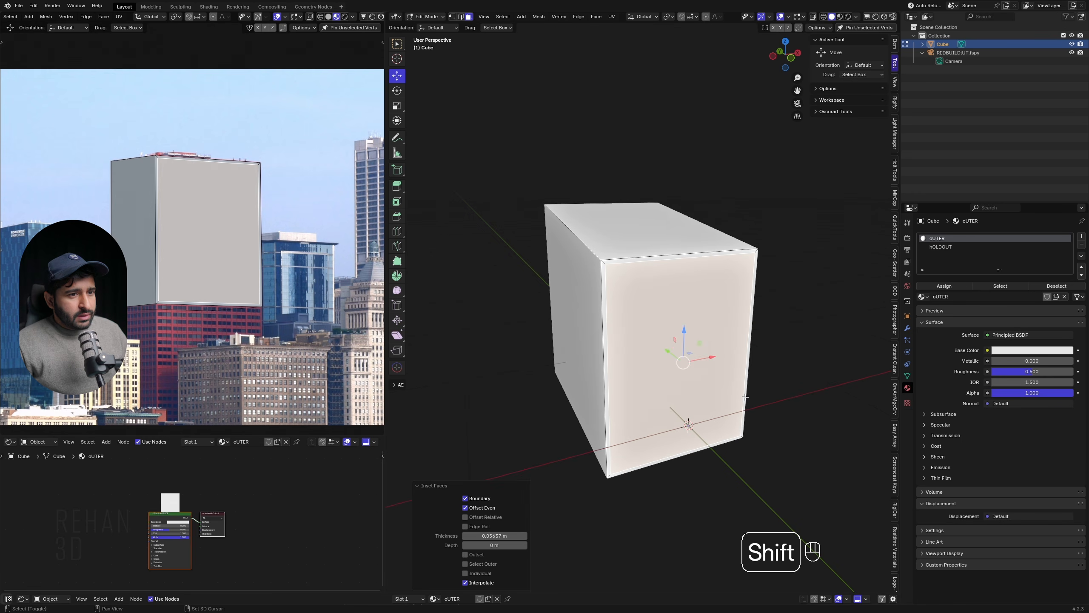
key("ctrl+z")
key("Tab")
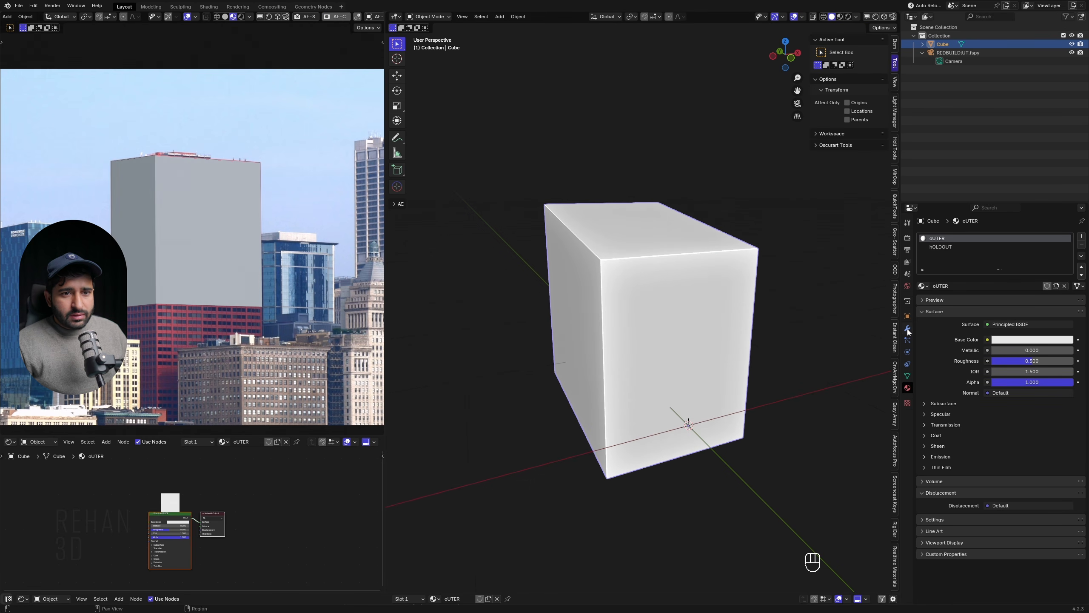
Add a Solidify modifier to the cube and apply the cube's scale, with the side viewport in wireframe
left_click(907, 330)
left_click(956, 237)
mouse_move(928, 268)
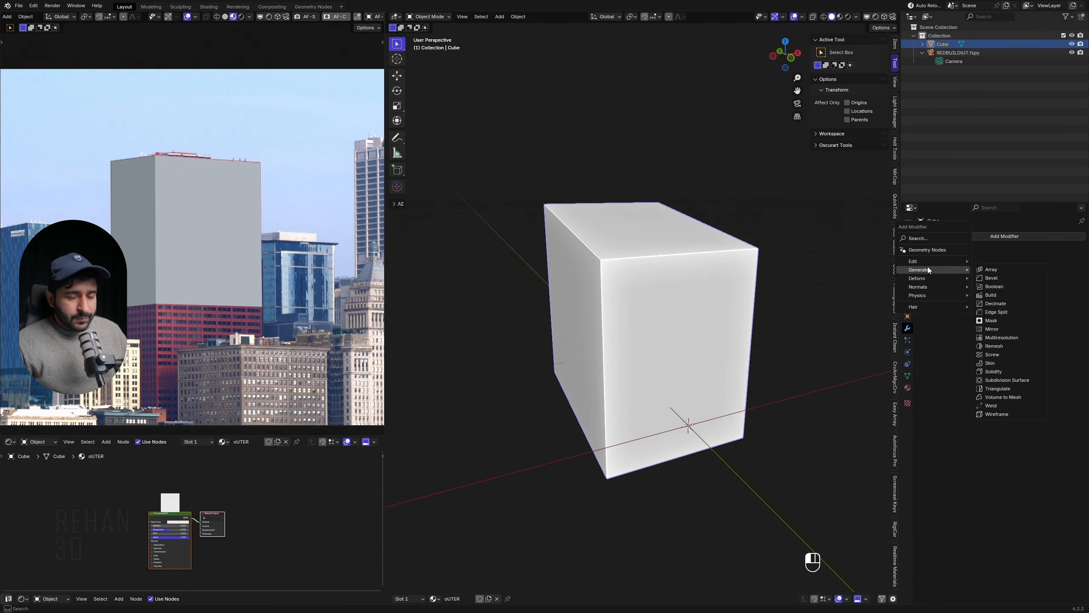
left_click(993, 371)
key("alt+z")
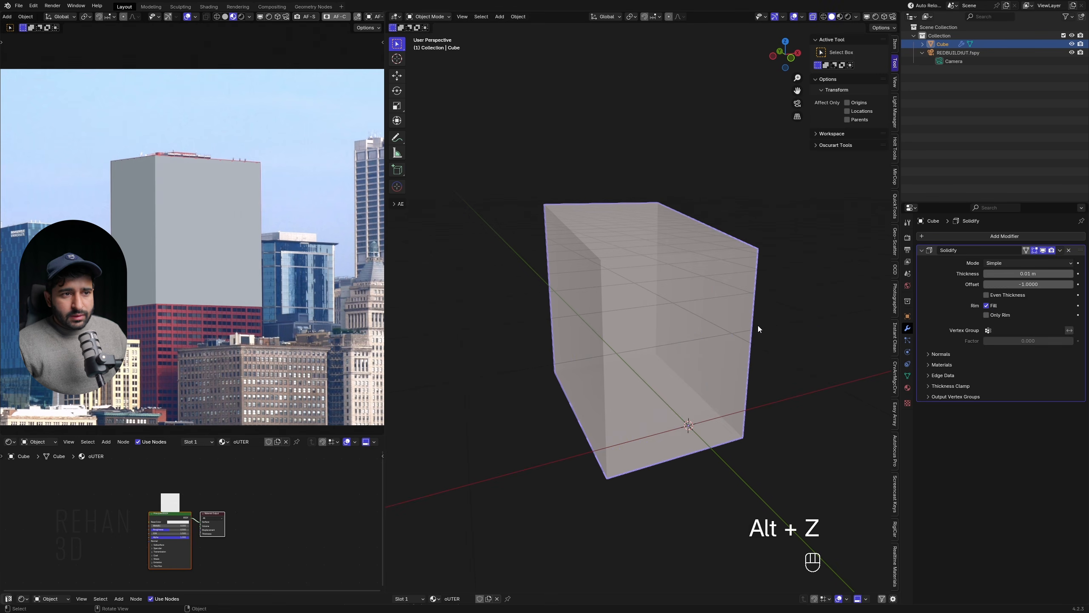
key("z")
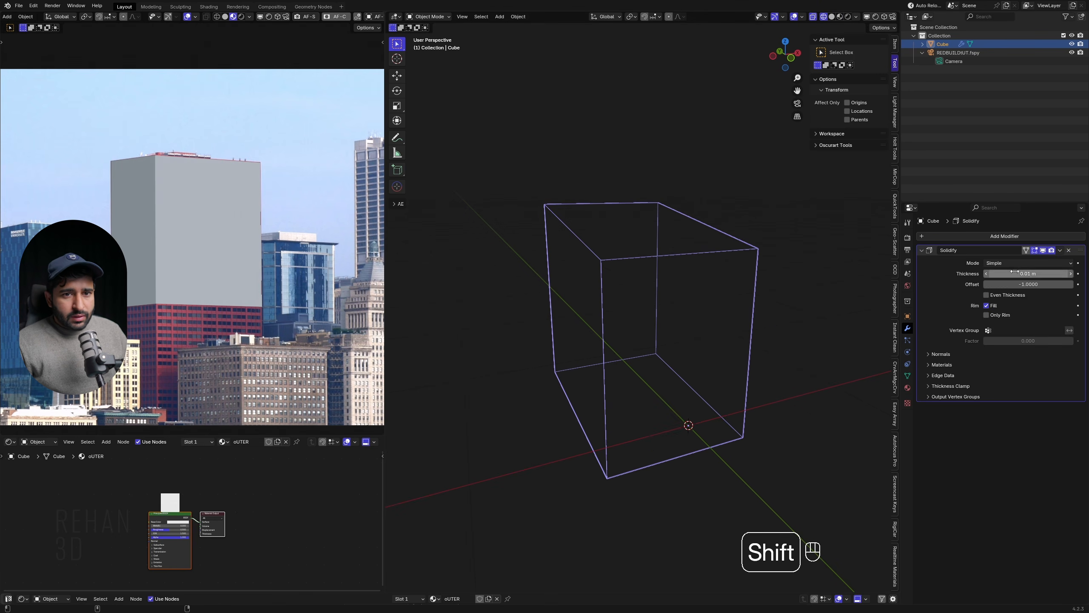
key("ctrl+a")
left_click(815, 326)
Set the Solidify thickness to about 0.036 m and enable Even Thickness
left_click_drag(1028, 273, 1064, 273, "shift")
scroll(665, 395, "down", 3)
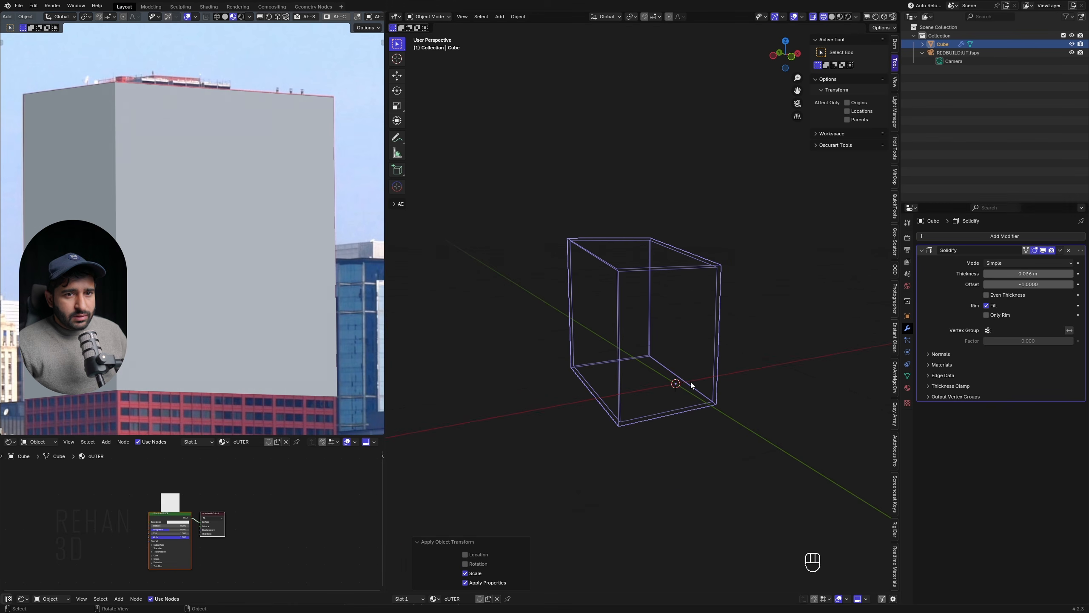
left_click(1000, 292)
middle_click_drag(648, 389, 638, 370, "alt")
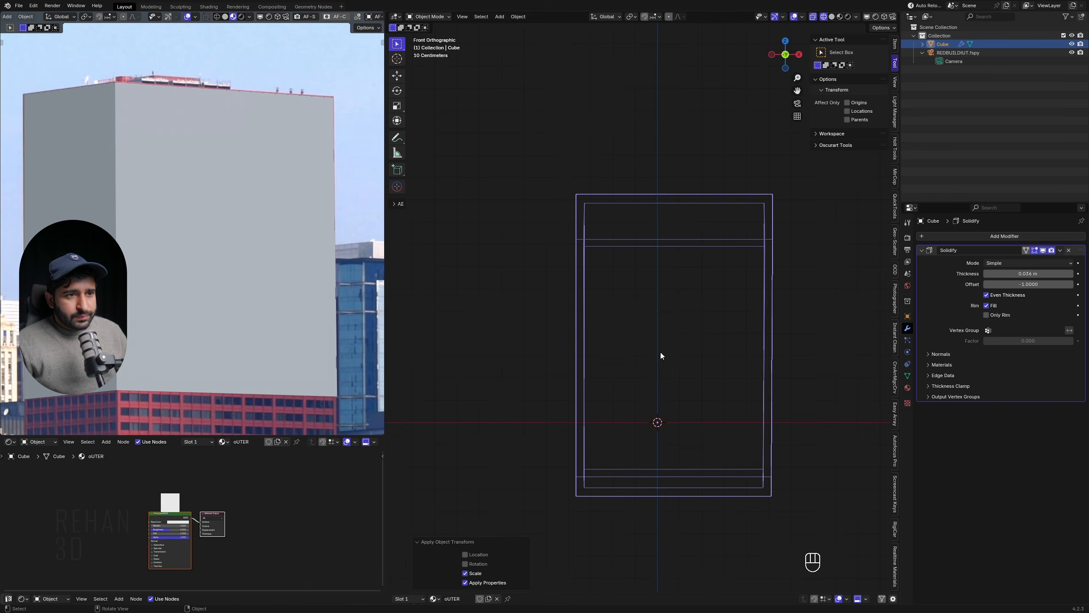
left_click_drag(1028, 273, 1032, 274, "shift")
Apply the Solidify modifier and return to face selection in Edit Mode
middle_click_drag(600, 424, 695, 442)
key("ctrl+a")
key("alt+z")
key("Tab")
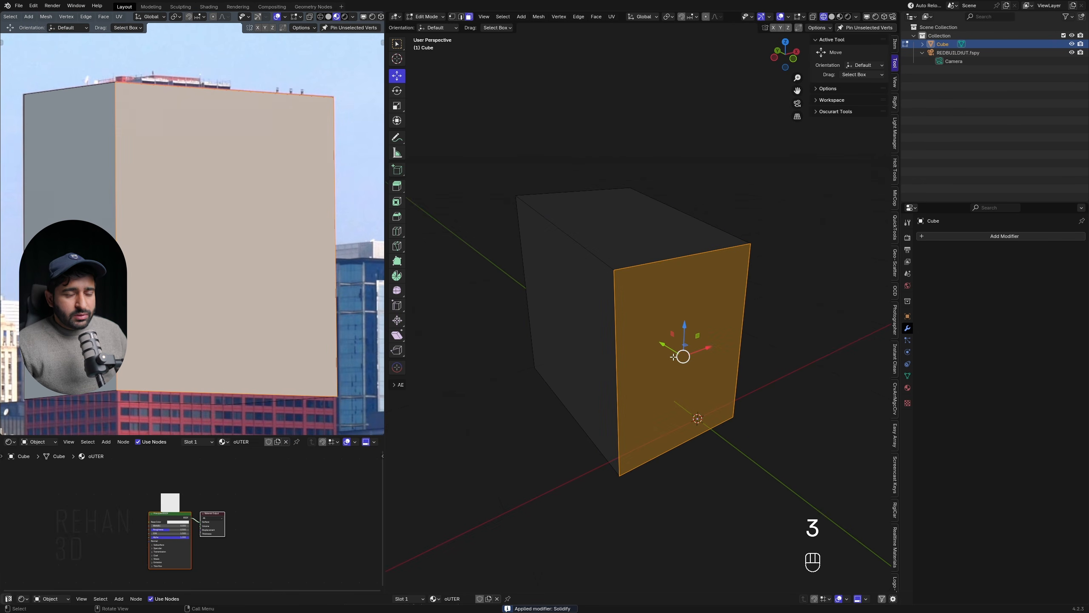
key("alt+z")
key("alt+z")
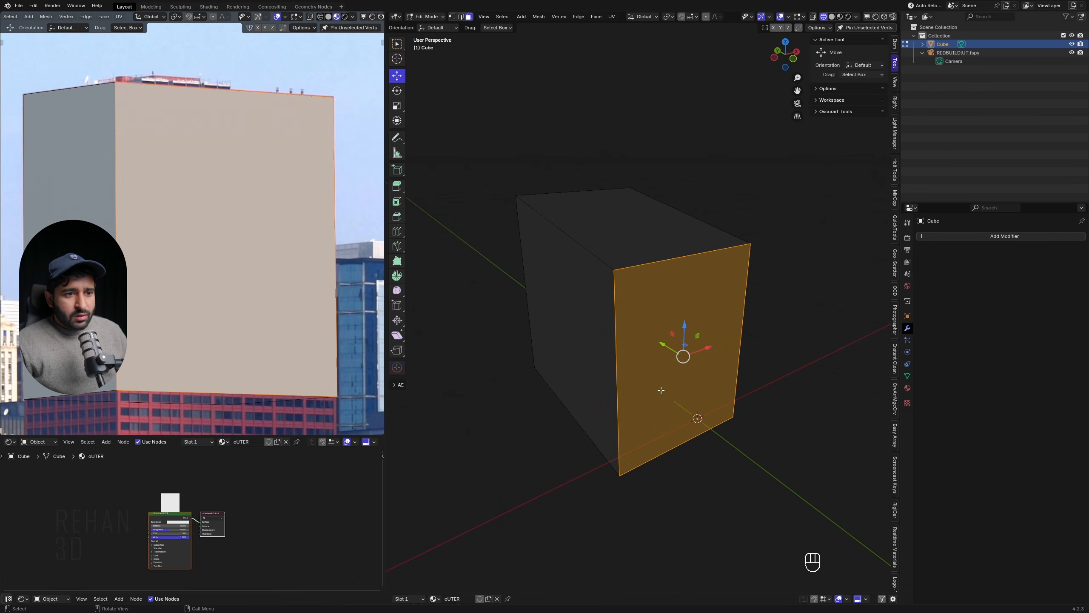
Show the cube in X-ray and inset its outer and inner front faces by a narrow border
middle_click_drag(661, 390, 634, 340)
key("z")
left_click(603, 370)
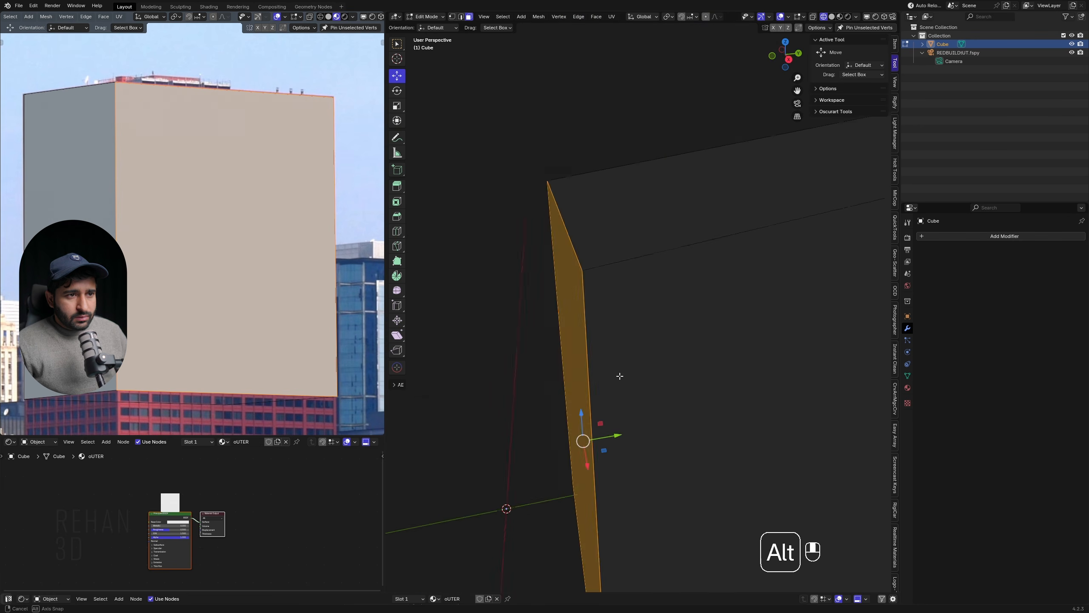
key("alt+z")
middle_click_drag(584, 377, 843, 496)
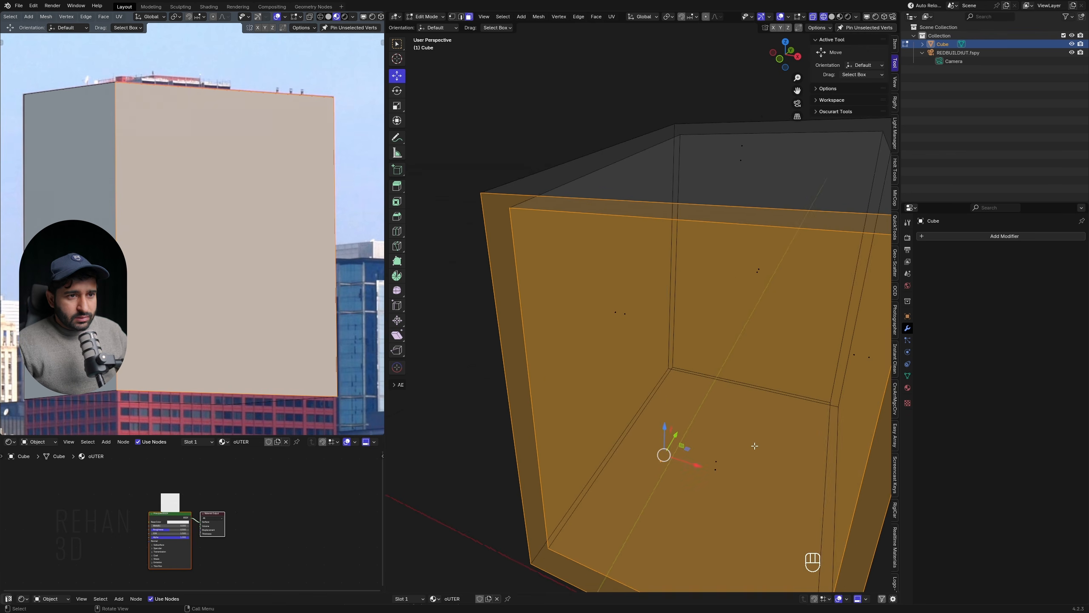
scroll(843, 496, "down", 4)
key("i")
key("shift")
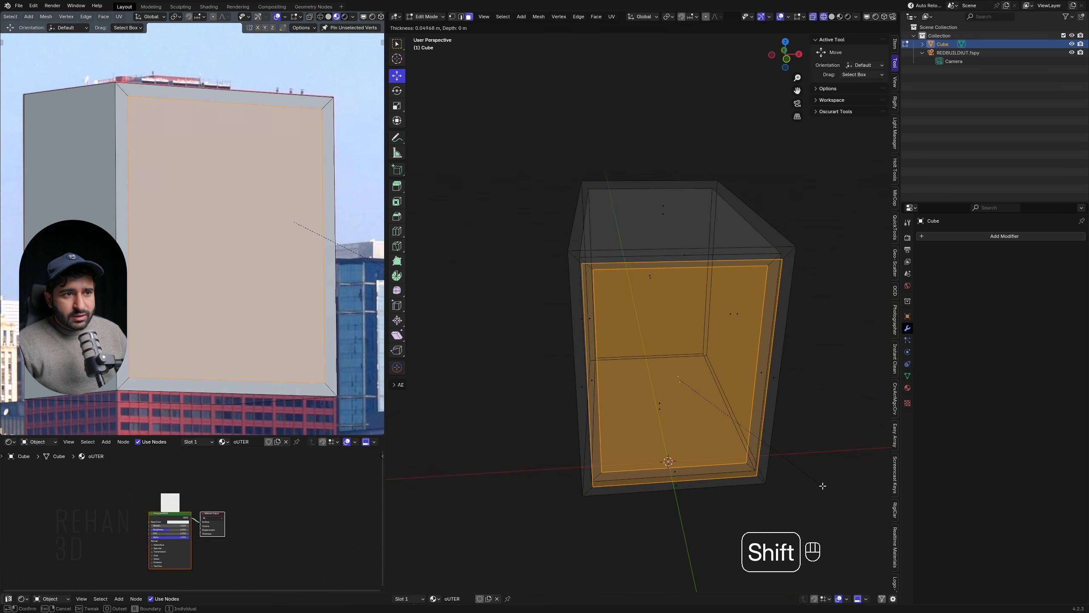
left_click(852, 494)
Delete the inset front faces to open the shell, turn X-ray off and use Material Preview shading
middle_click_drag(853, 494, 623, 397)
key("x")
left_click(672, 457)
key("alt+z")
key("z")
key("z")
key("z")
scroll(588, 300, "up", 3)
Join the outer and inner rim vertices with an edge at both upper corners of the front opening
mouse_move(588, 301)
middle_mouse_down("shift")
mouse_move(588, 277)
mouse_move(507, 292)
middle_mouse_up("shift")
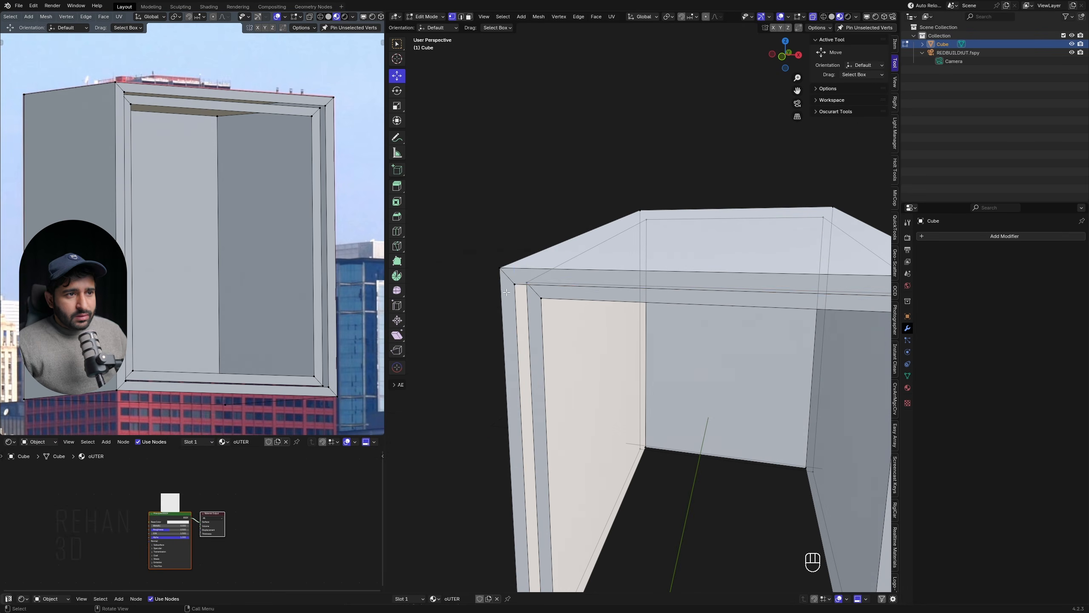
left_click(541, 299, "shift")
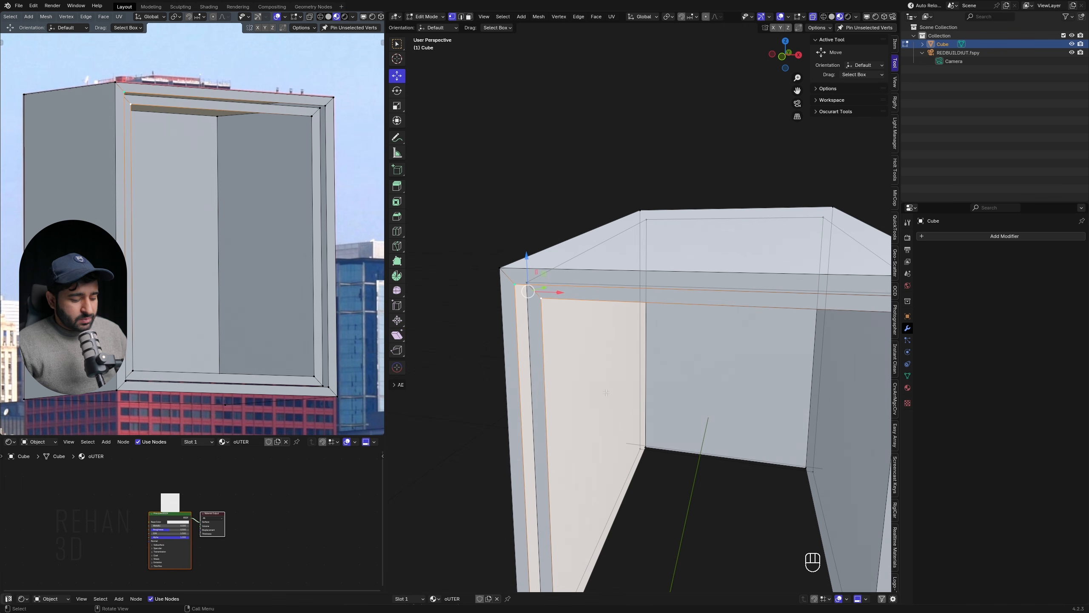
middle_click_drag(606, 393, 760, 366, "shift")
left_click(822, 307)
left_click(849, 284, "shift")
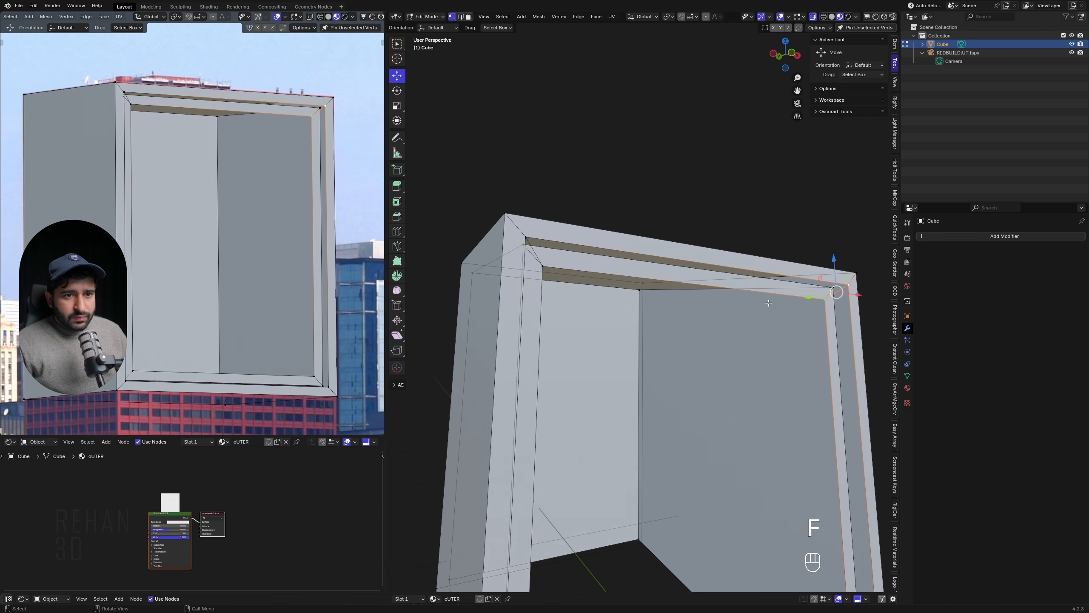
Fill the gaps between the outer and inner rims around the front opening with faces
middle_click_drag(538, 243, 464, 283)
left_click(463, 287, "shift")
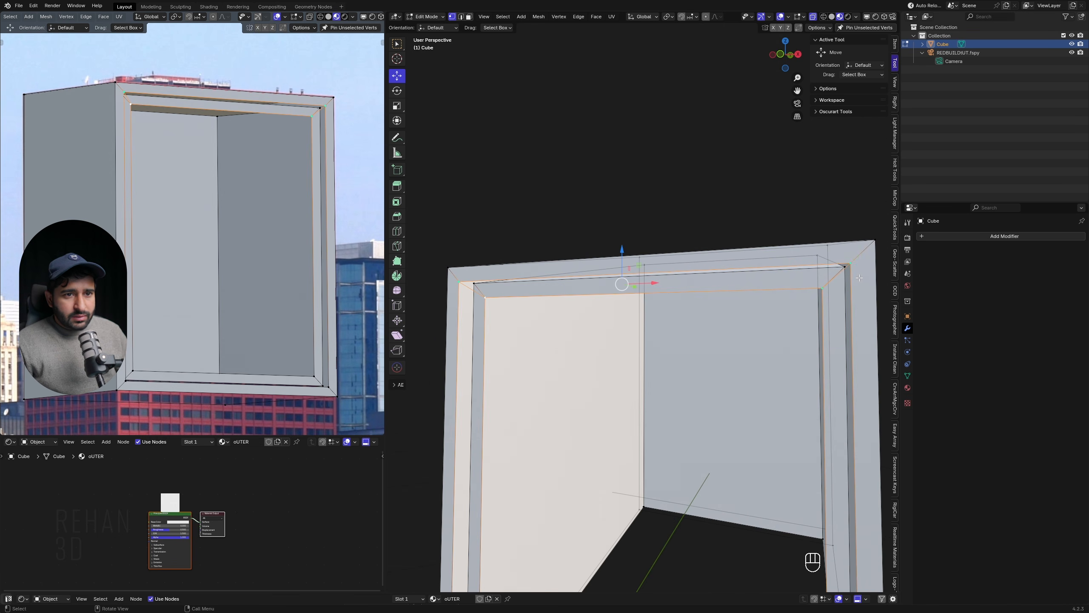
key("3")
middle_click_drag(710, 322, 601, 322)
key("alt+z")
left_click(633, 337)
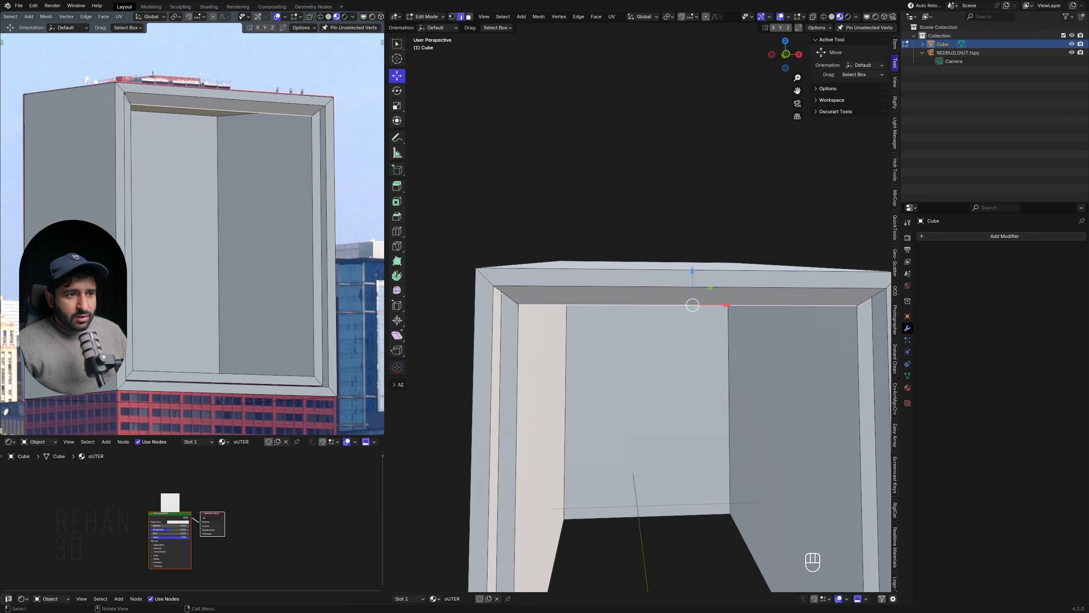
middle_click_drag(499, 294, 698, 329)
key("f")
Select the inner edge loop of the front opening and try to move it along Z
key("Tab")
key("Tab")
key("2")
left_click(700, 240, "alt")
key("g")
key("z")
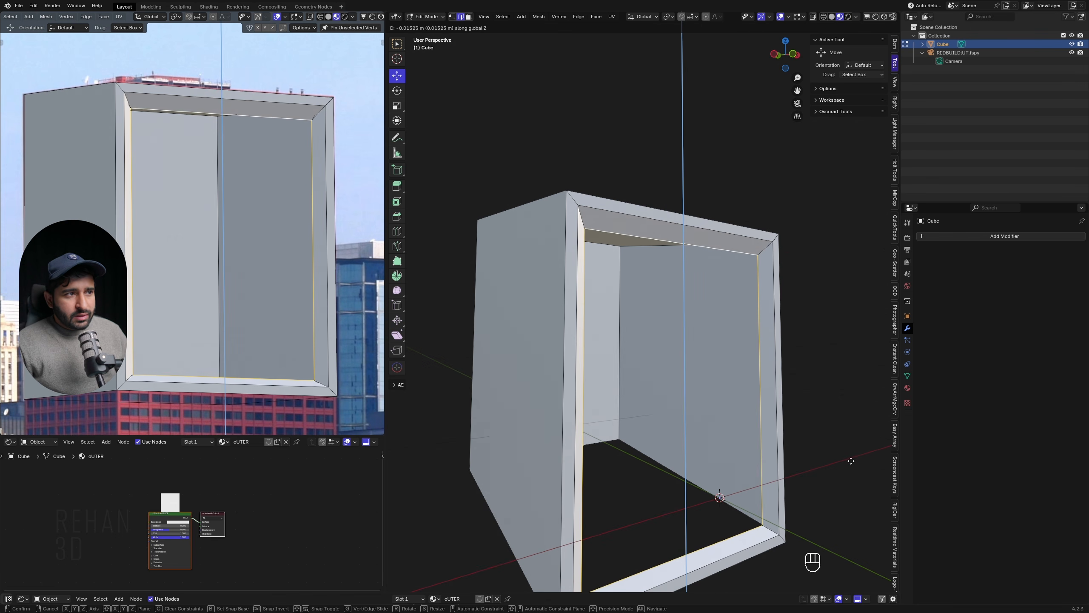
left_click(874, 470)
In front view, scale the opening's inner edge loop to 1.080 along Z and about 1.10 along X
middle_click_drag(874, 470, 740, 454, "alt")
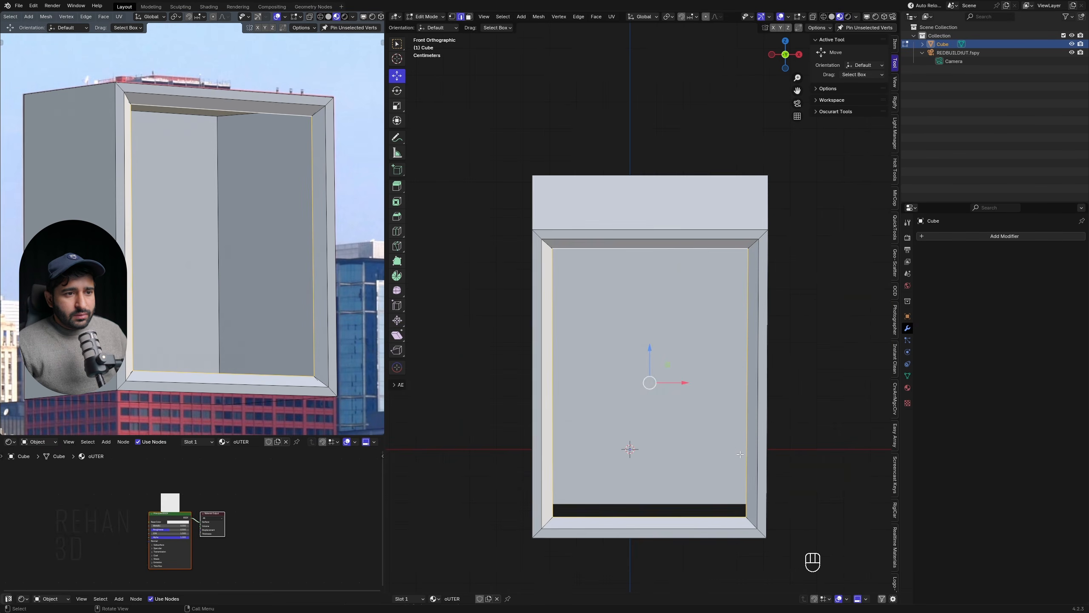
key("s")
key("z")
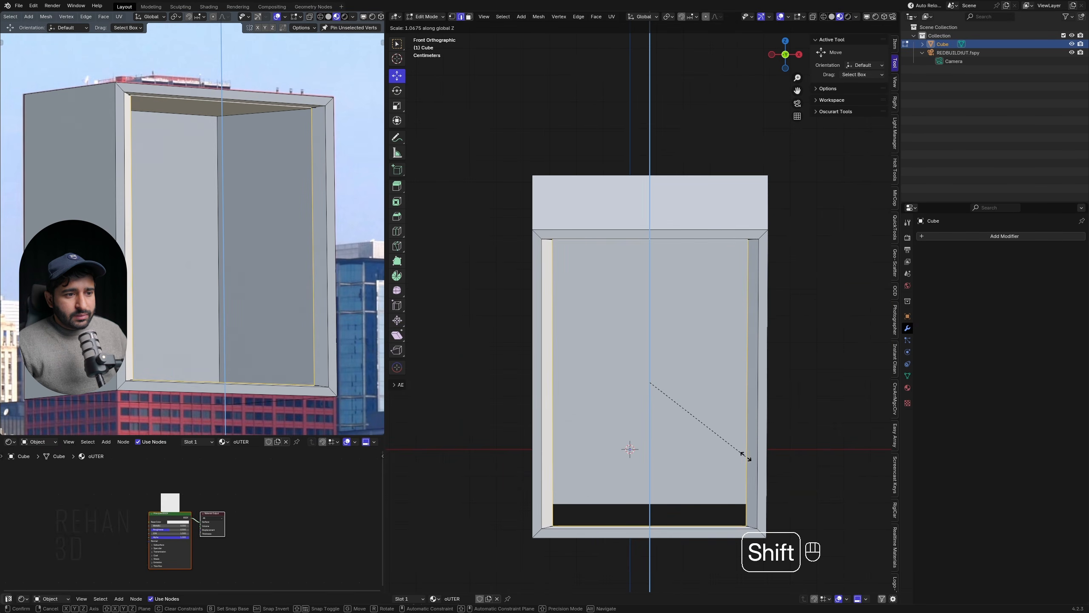
left_click(747, 434)
key("s")
key("x")
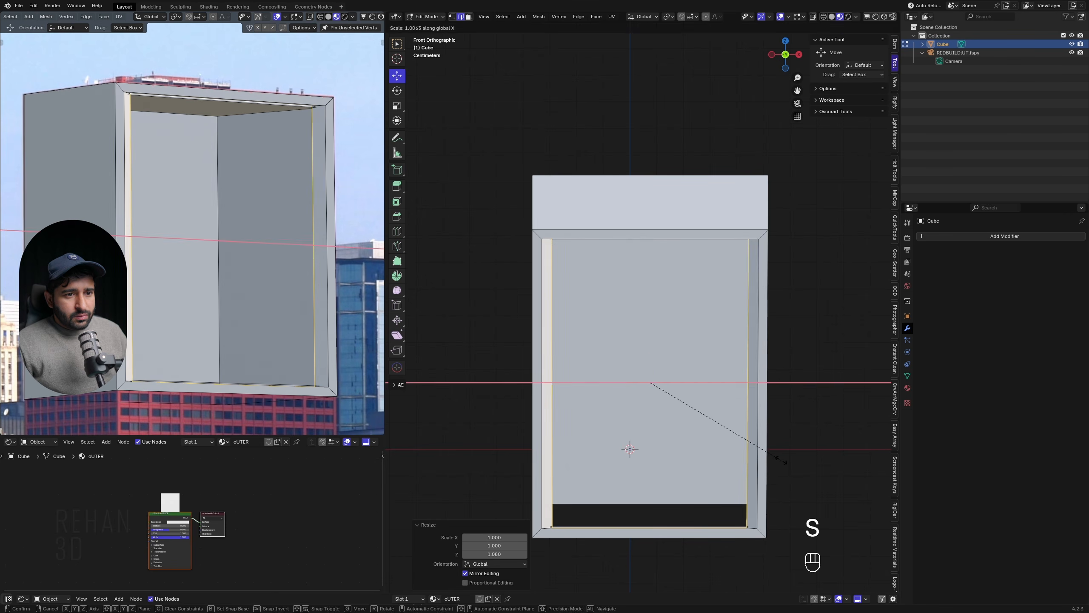
left_click(890, 514)
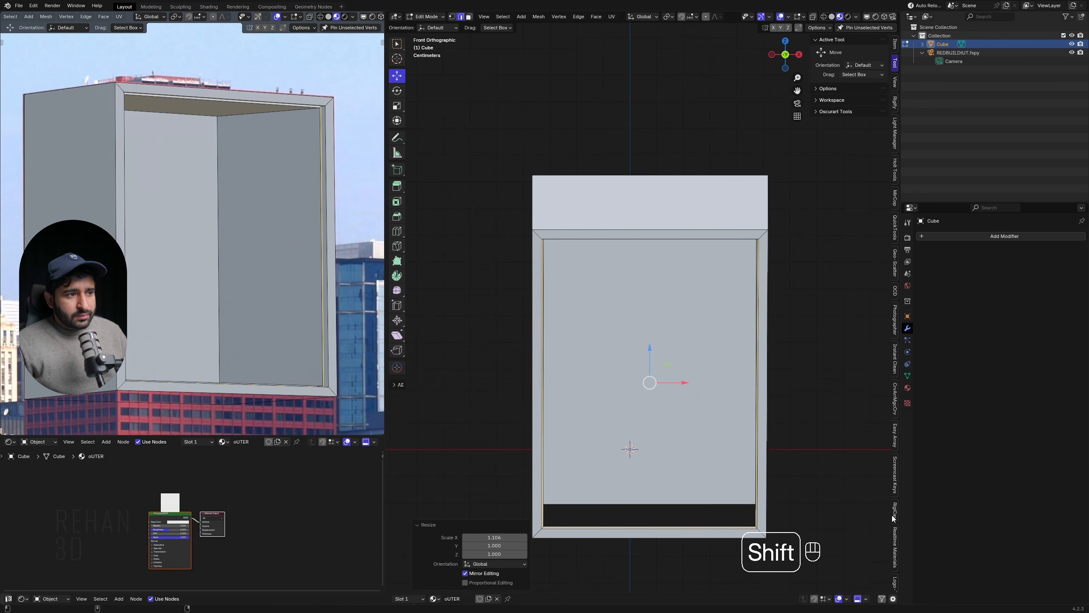
Scale the opening's inner edge loop to 0.954 along X and about 0.96 along Z
key("Tab")
middle_click_drag(668, 338, 622, 320)
key("Tab")
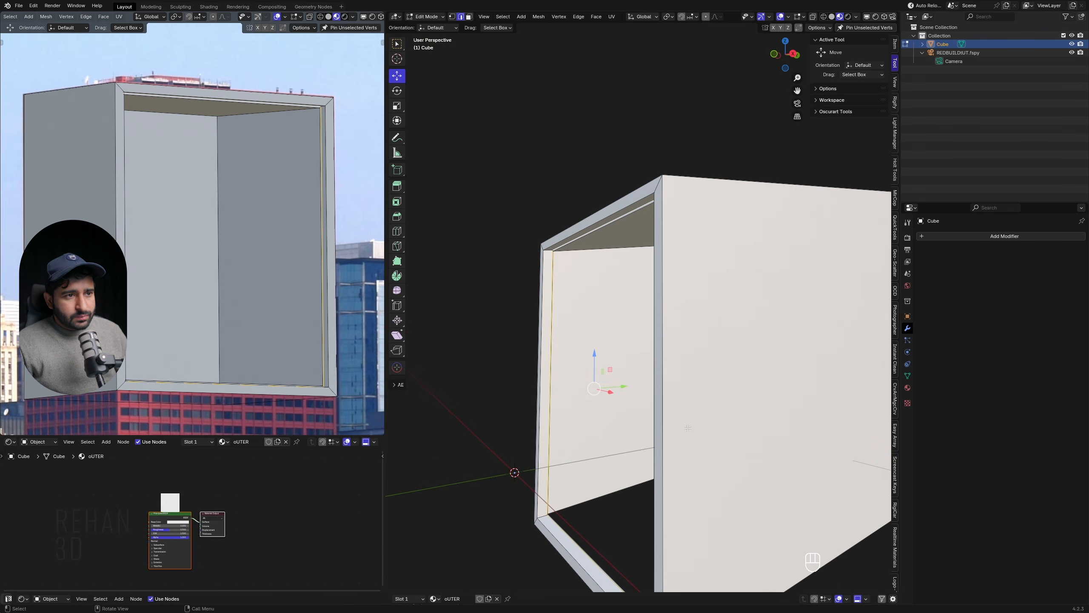
middle_click_drag(680, 425, 798, 449)
key("Tab")
key("Tab")
key("s")
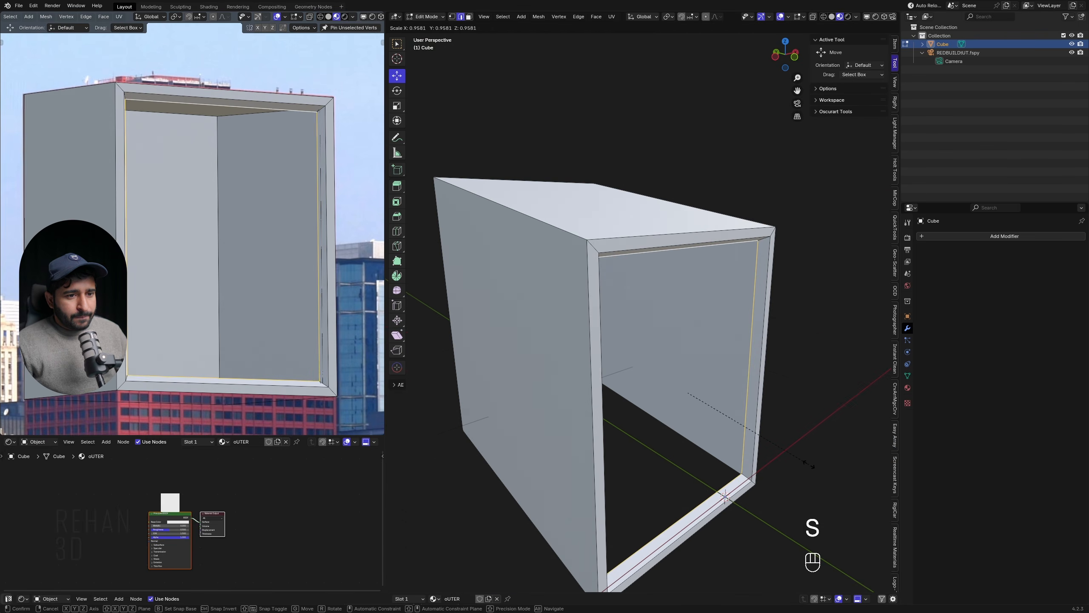
key("x")
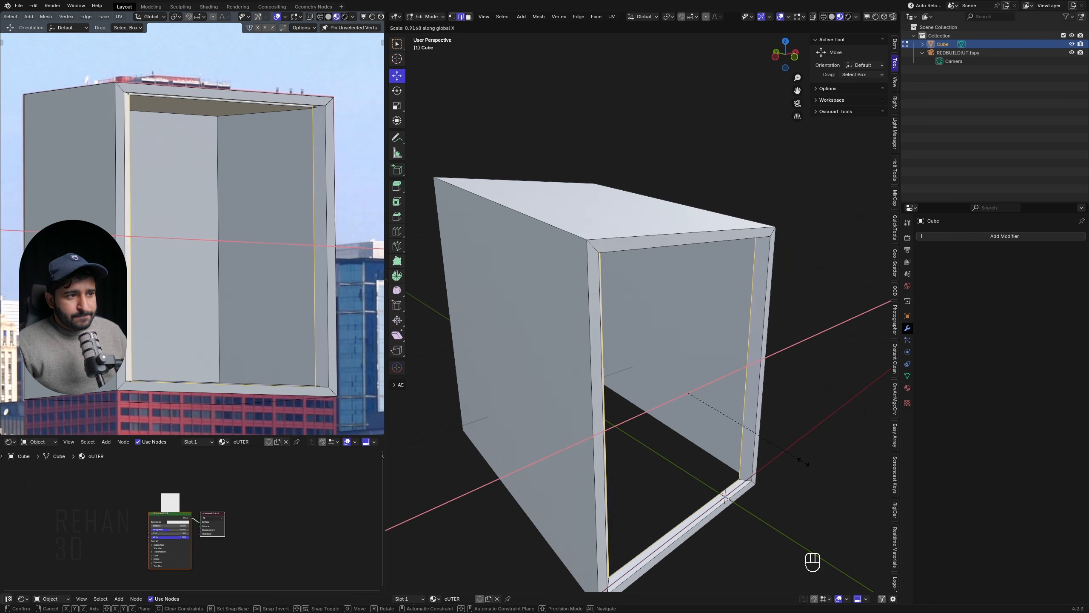
left_click(809, 463)
key("s")
key("z")
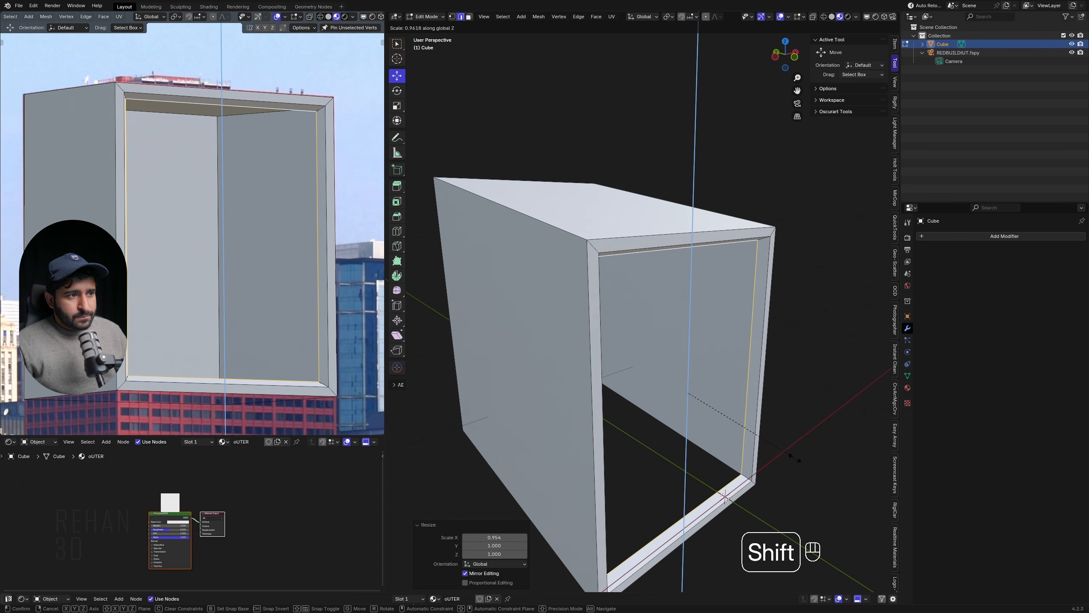
left_click(787, 454)
Enlarge the opening's inner edge loop to about 1.04 along X and slightly along Z, then leave Edit Mode
key("Tab")
scroll(766, 461, "down", 3)
middle_click_drag(766, 462, 761, 446)
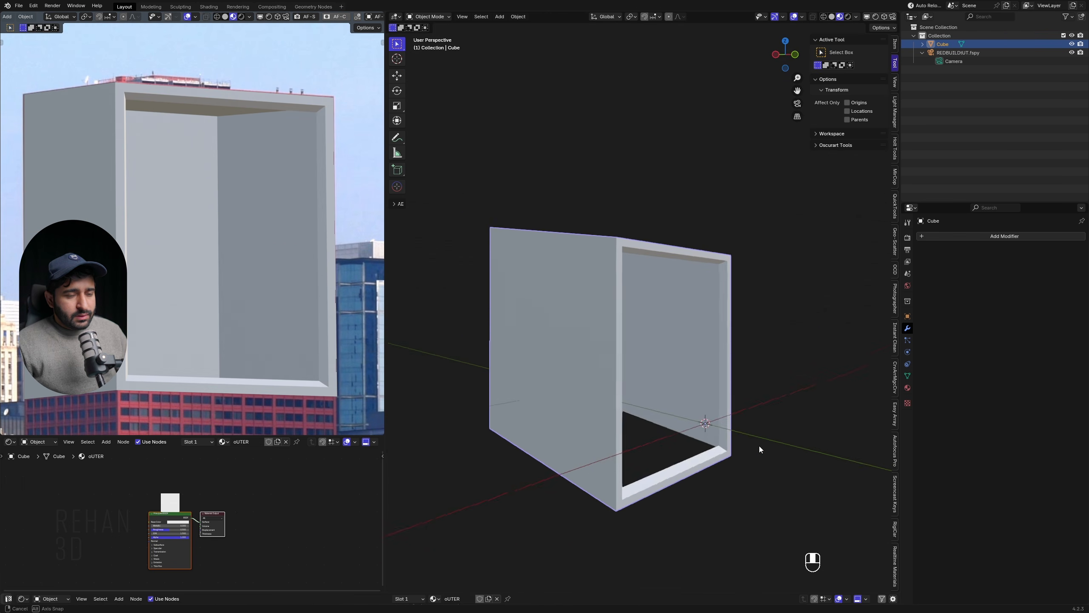
key("Tab")
scroll(775, 456, "up", 3)
key("s")
key("x")
left_click(806, 472)
key("s")
key("z")
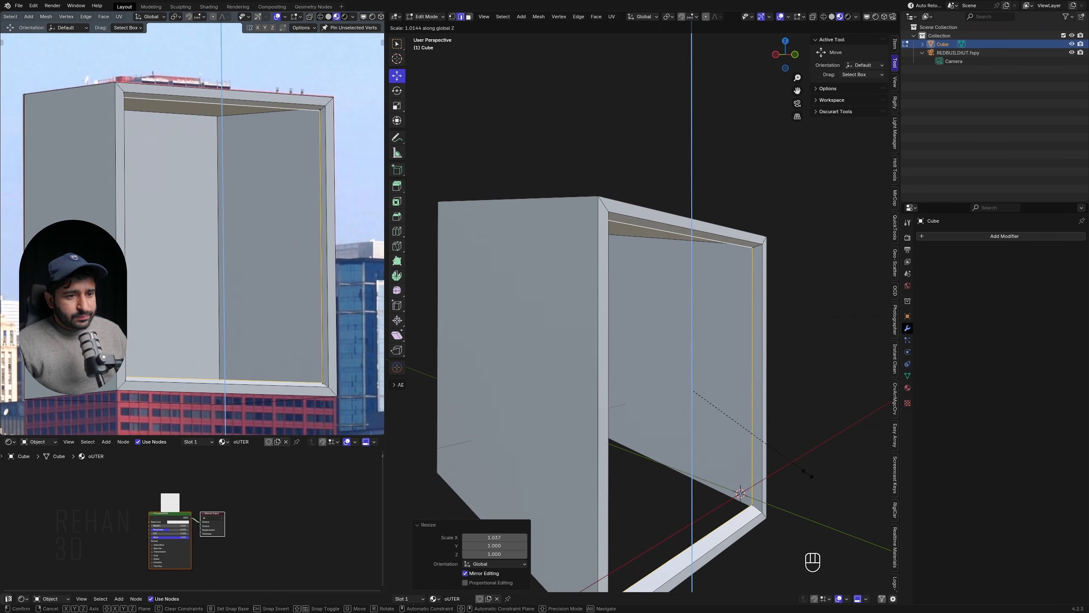
left_click(810, 476, "shift")
key("Tab")
Change the oUTER material's base color to a bright magenta-purple
middle_click_drag(784, 455, 745, 460, "alt")
scroll(761, 467, "down", 3)
scroll(291, 365, "down", 3)
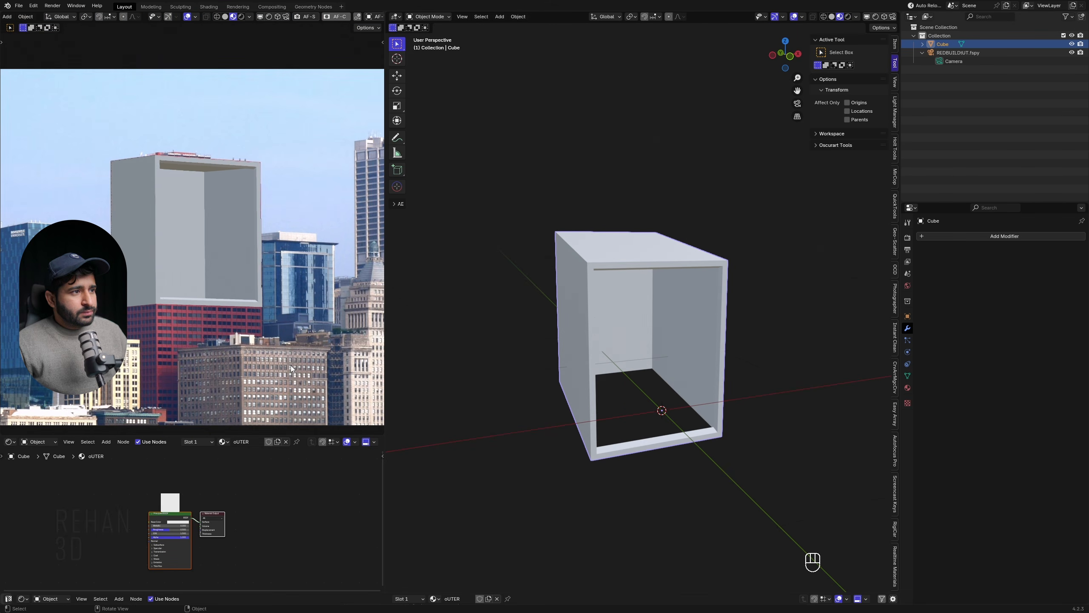
mouse_move(557, 416)
middle_mouse_down()
mouse_move(613, 415)
mouse_move(548, 421)
middle_mouse_up()
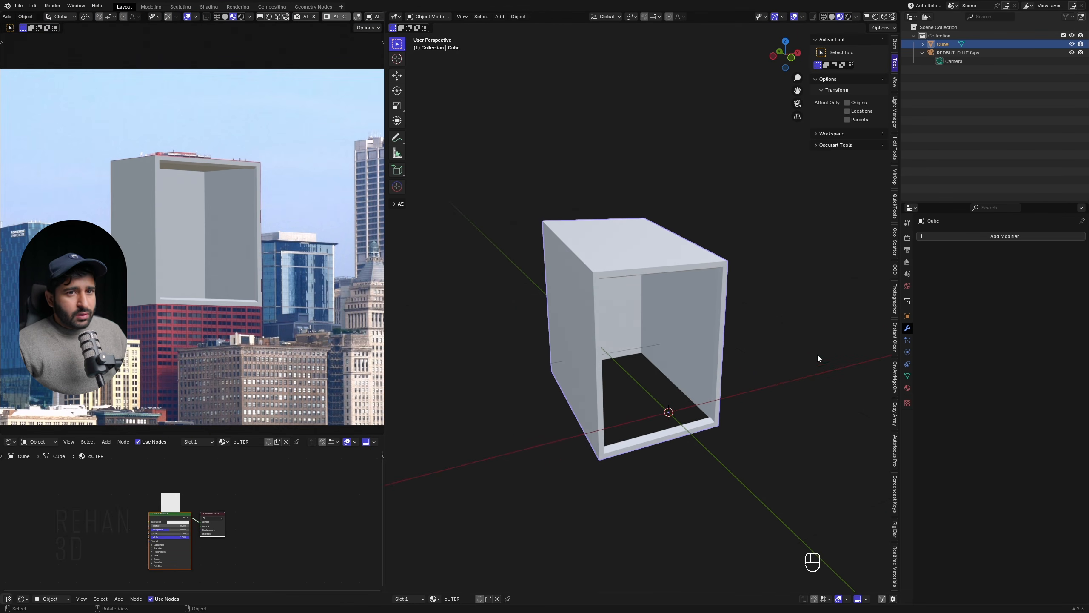
left_click(907, 388)
left_click(995, 339)
left_click_drag(1018, 230, 1047, 201)
left_click_drag(1014, 280, 1053, 277)
Paste the copied sneaker model into the scene
scroll(662, 472, "down", 4)
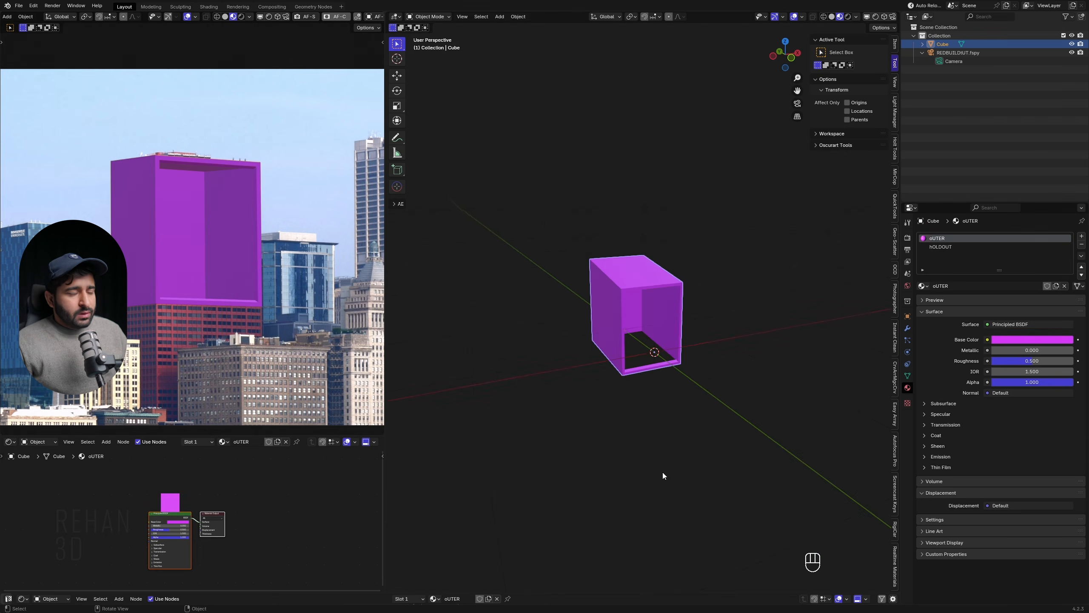
scroll(579, 379, "up", 3)
middle_click_drag(579, 379, 664, 306)
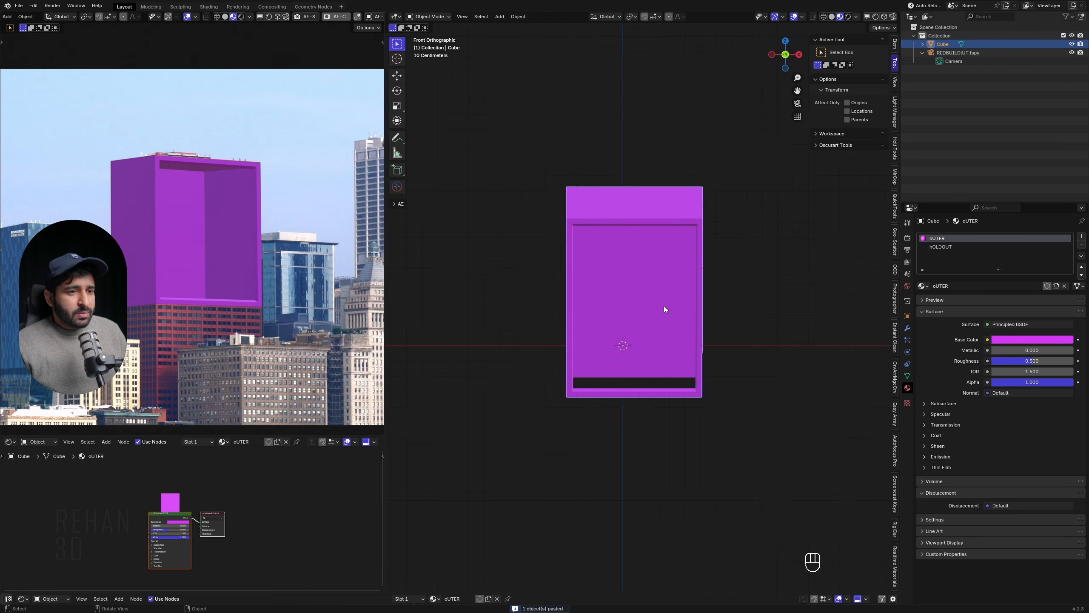
key("ctrl+v")
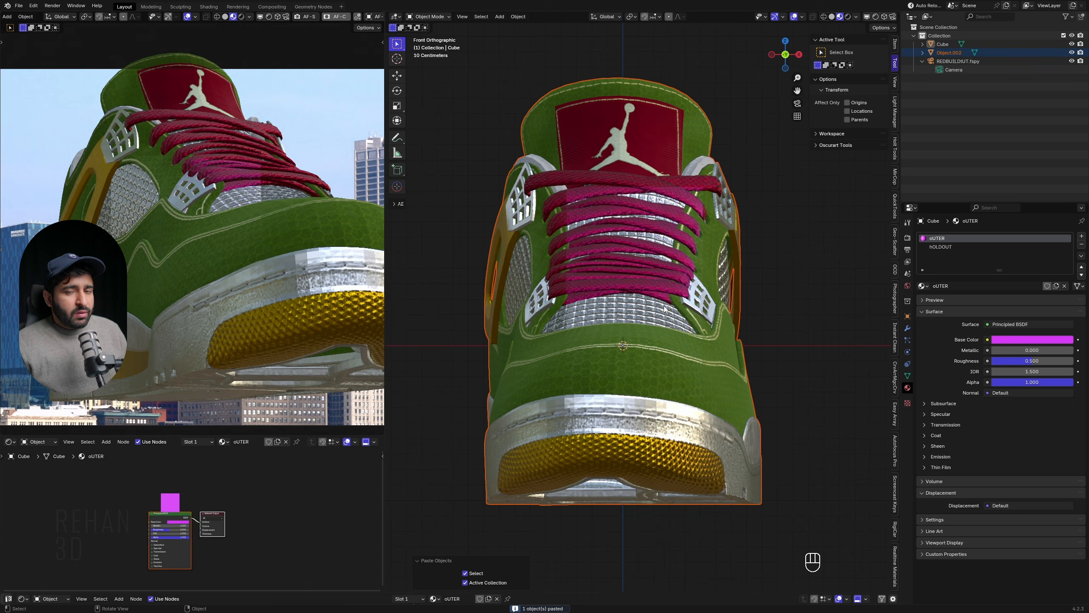
left_click(622, 341)
scroll(621, 341, "down", 5)
mouse_move(621, 341)
middle_mouse_down("alt")
mouse_move(590, 347)
mouse_move(615, 372)
mouse_move(609, 383)
mouse_move(531, 379)
mouse_move(616, 364)
mouse_move(612, 356)
middle_mouse_up("alt")
scroll(592, 350, "down", 2)
key("shift+a")
mouse_move(613, 364)
left_click(649, 373)
key("Delete")
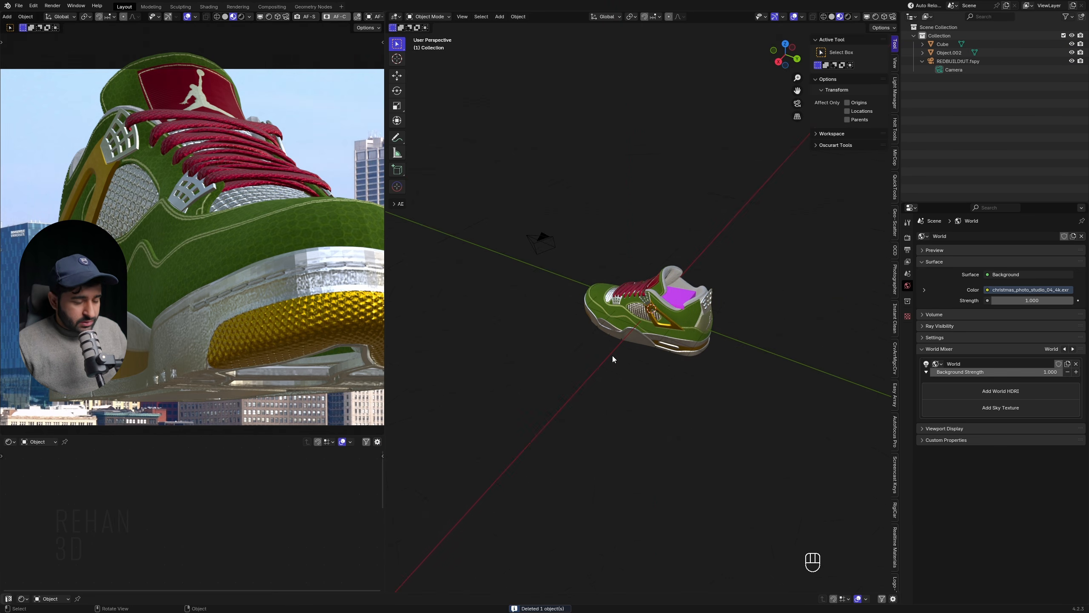
Set the transform pivot to the 3D Cursor and scale up everything except the sneaker
left_click(632, 19)
left_click(644, 48)
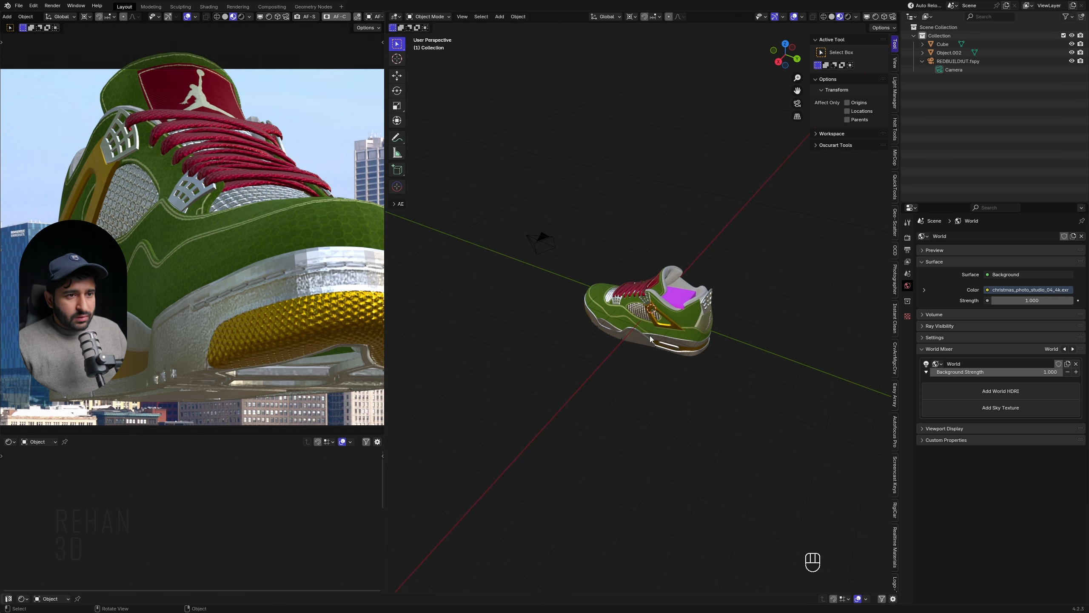
left_click(642, 327, "shift")
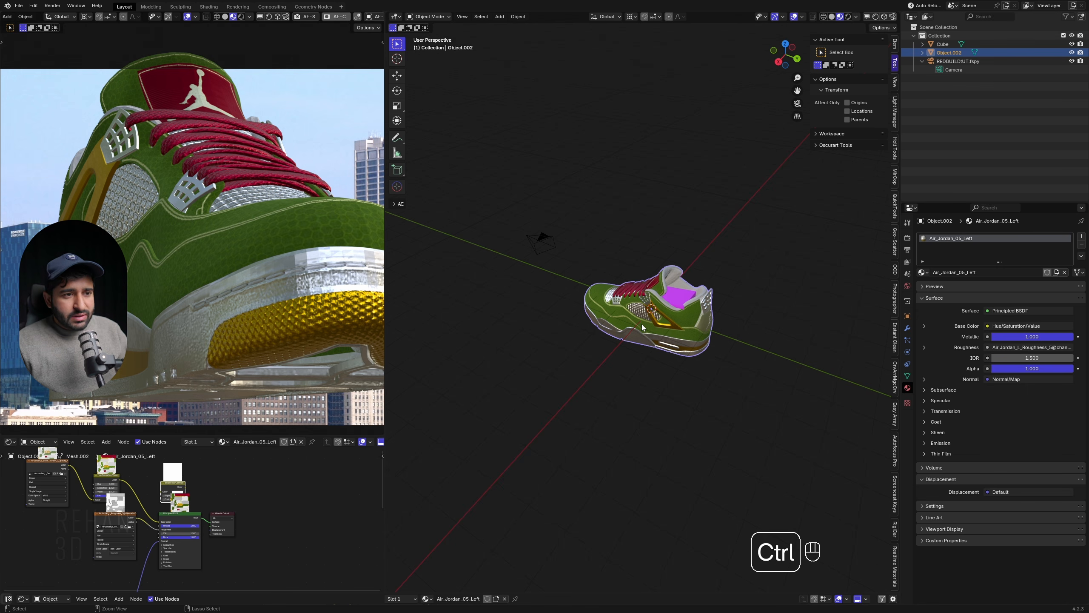
key("ctrl+i")
key("s")
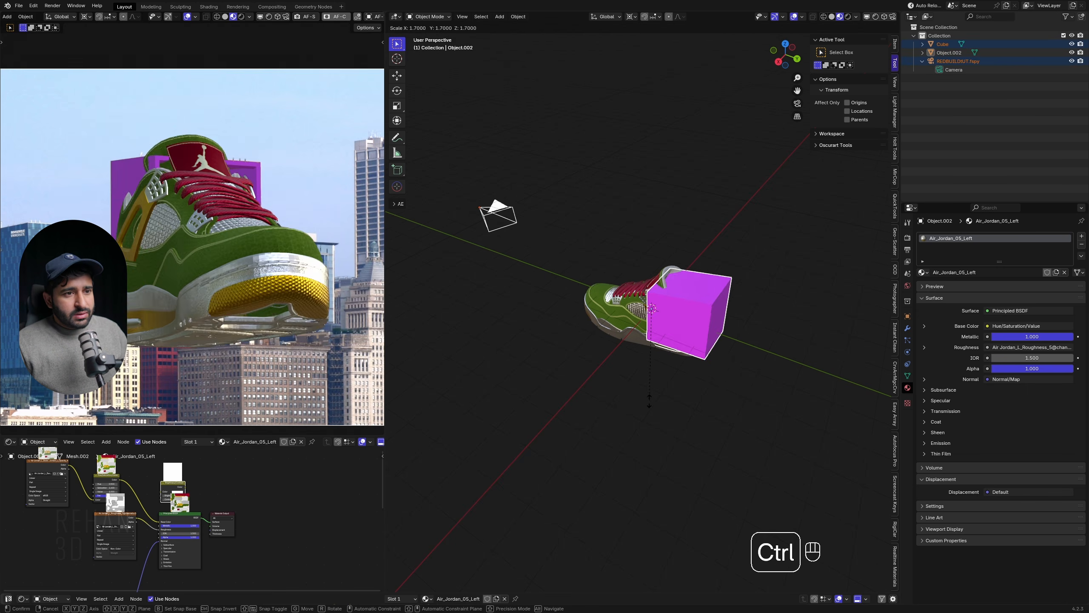
left_click(647, 458)
Keep scaling the cube and camera up until the sneaker looks smaller than the box opening in the camera view
middle_click_drag(646, 459, 666, 393)
key("s")
left_click(688, 445)
middle_click_drag(688, 445, 773, 397)
key("s")
left_click(718, 413)
middle_click_drag(772, 397, 762, 397, "alt")
key("s")
left_click(626, 335)
Select the cube and the fSpy camera and move them up about 1.87 m along Z in side view
middle_click_drag(626, 335, 675, 378)
left_click(708, 340)
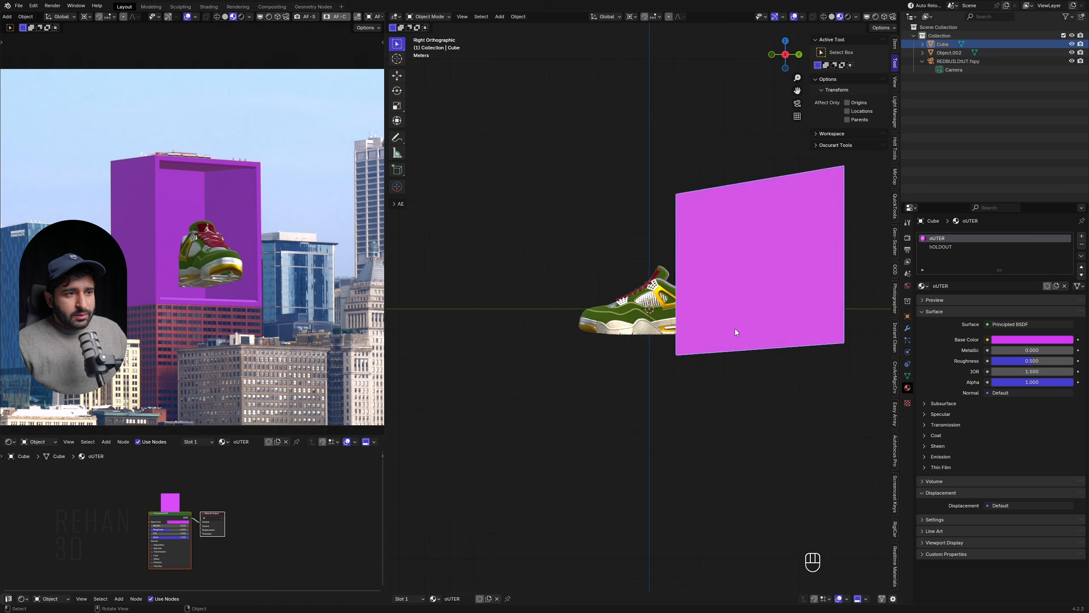
middle_click_drag(729, 331, 633, 307)
left_click(590, 302, "shift")
key("g")
key("z")
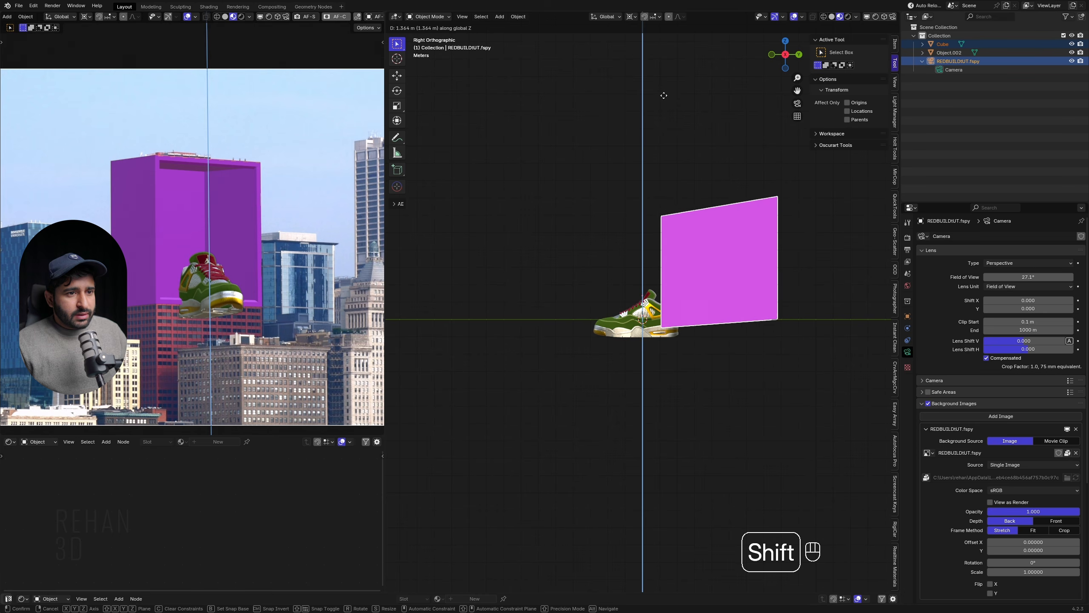
left_click(704, 263)
Rotate the sneaker upright by 85° in the side view and turn it 180° in the top view
middle_click_drag(704, 263, 690, 300, "shift")
scroll(677, 328, "up", 3)
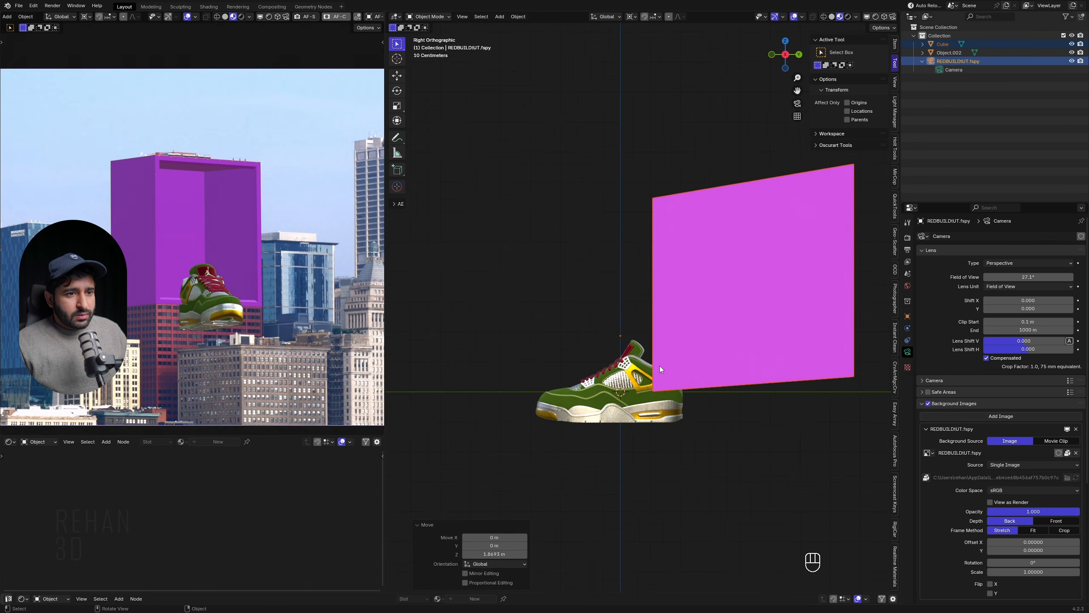
middle_click_drag(662, 364, 644, 368, "alt")
scroll(602, 401, "up", 3)
scroll(767, 469, "down", 3)
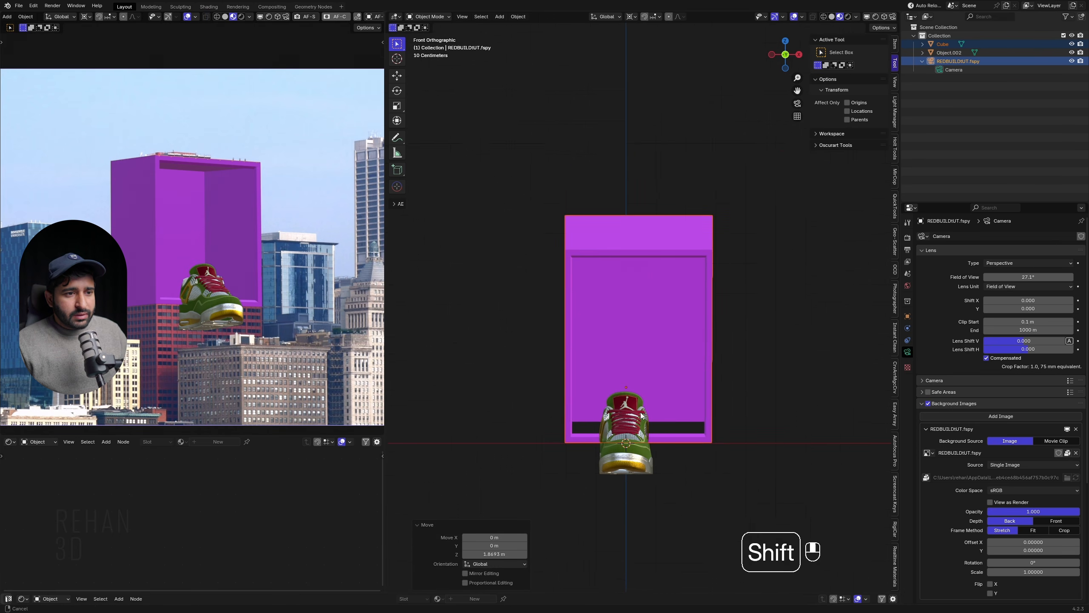
left_click(643, 466)
scroll(644, 468, "down", 1)
middle_click_drag(674, 463, 699, 360, "alt")
key("r")
left_click(658, 467, "ctrl")
key("r")
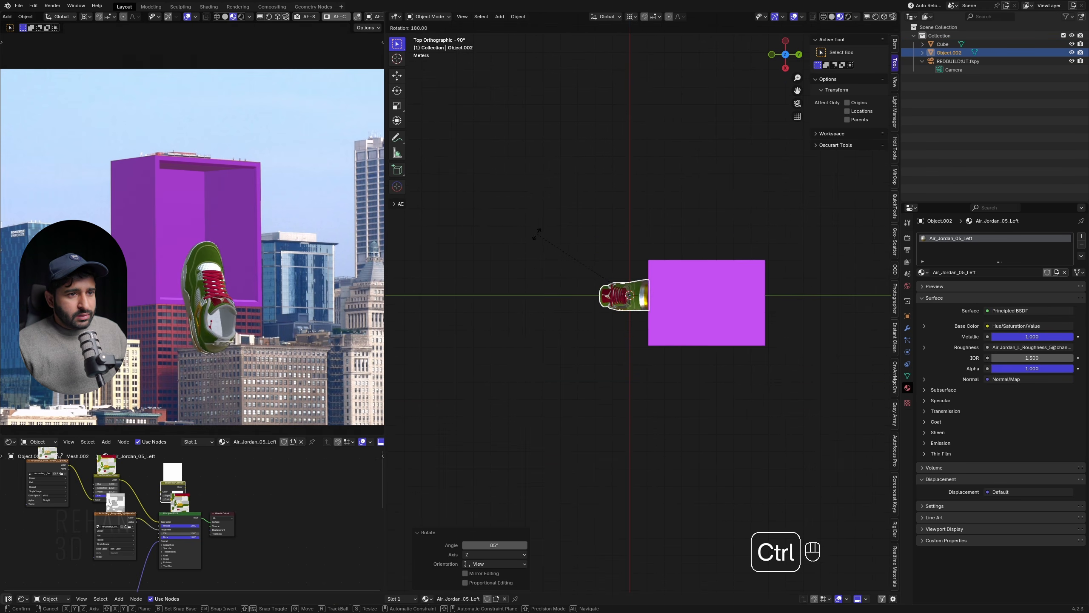
left_click(556, 282, "ctrl")
Move the sneaker about 0.27 m along Y and 3.1 m up, in front of the box opening
middle_click_drag(556, 281, 628, 403, "alt")
key("g")
left_click(639, 352)
middle_click_drag(639, 352, 669, 429, "alt")
Set the transform pivot point to Bounding Box Center and scale the sneaker up slightly
key("s")
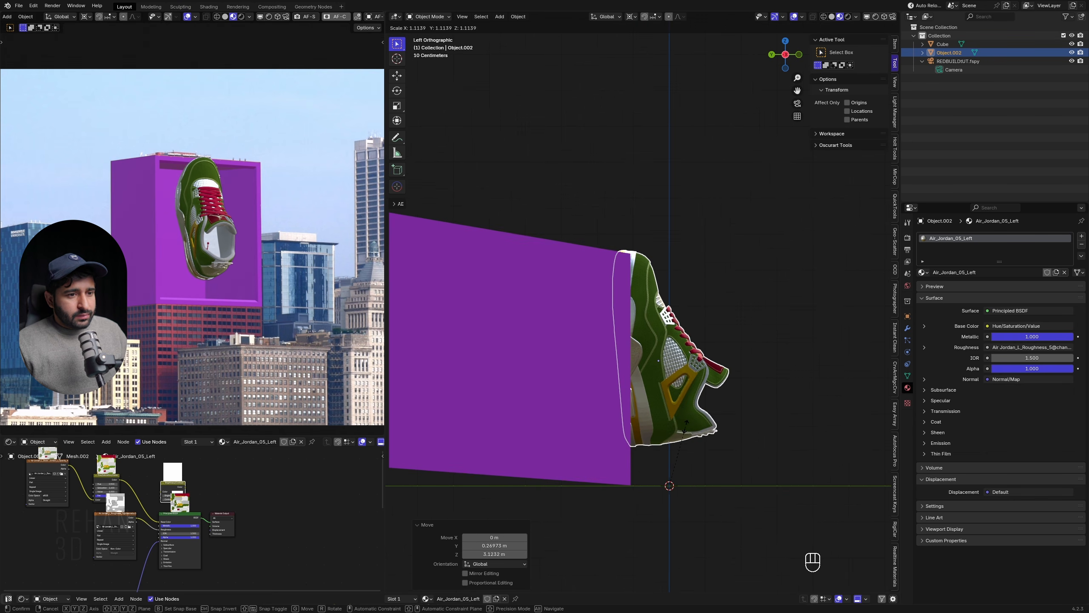
right_click(708, 87)
left_click(631, 18)
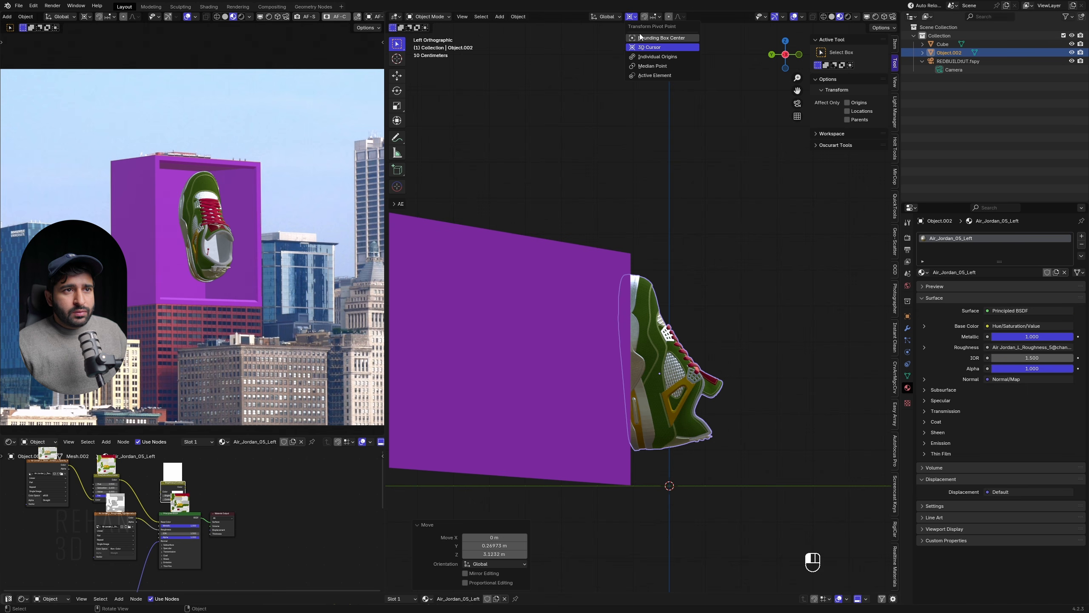
left_click(641, 38)
key("s")
left_click(738, 475)
Reposition the sneaker in front of the box opening, finishing with a move of about 0.31 m along X and -0.02 m along Z
key("g")
left_click(722, 451)
middle_click_drag(657, 452, 694, 470, "alt")
key("g")
left_click(656, 452)
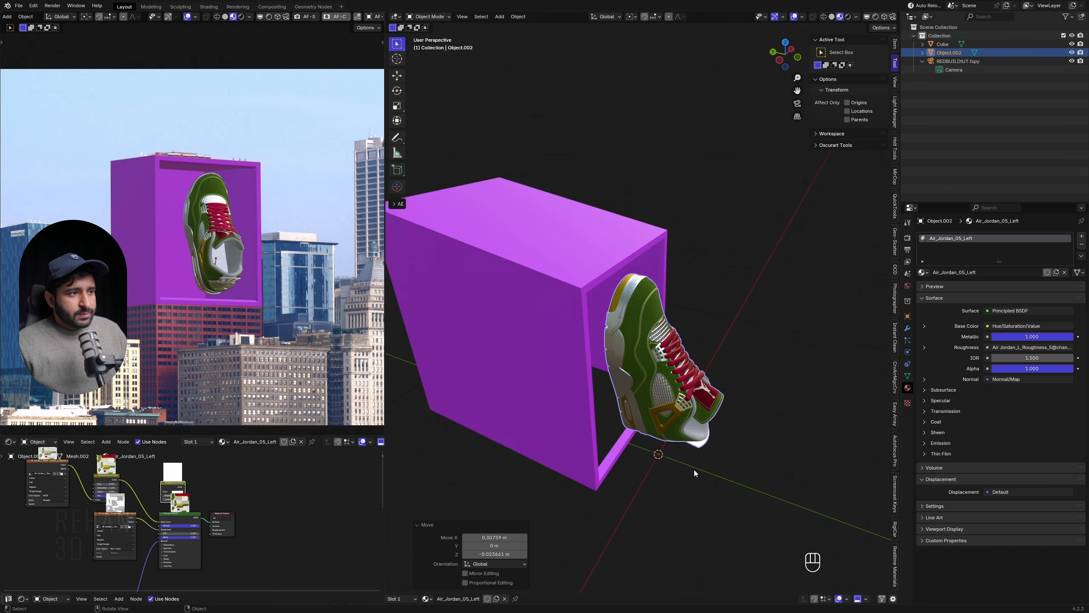
Show the camera view in rendered shading and enable the Transparent film option in the render settings
left_click(907, 238)
left_click(249, 17)
left_click(241, 16)
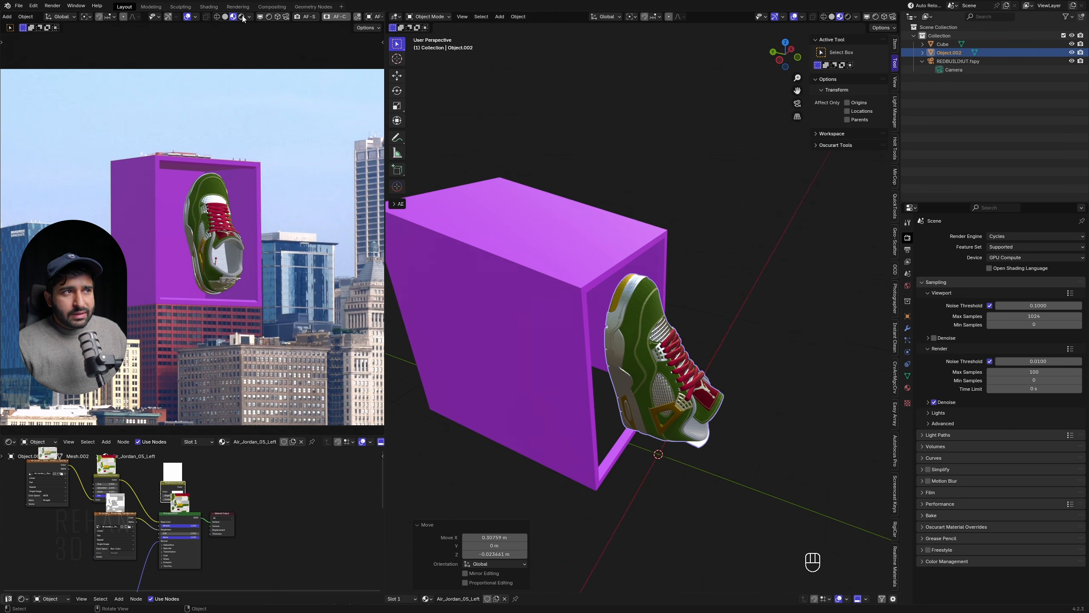
left_click(935, 492)
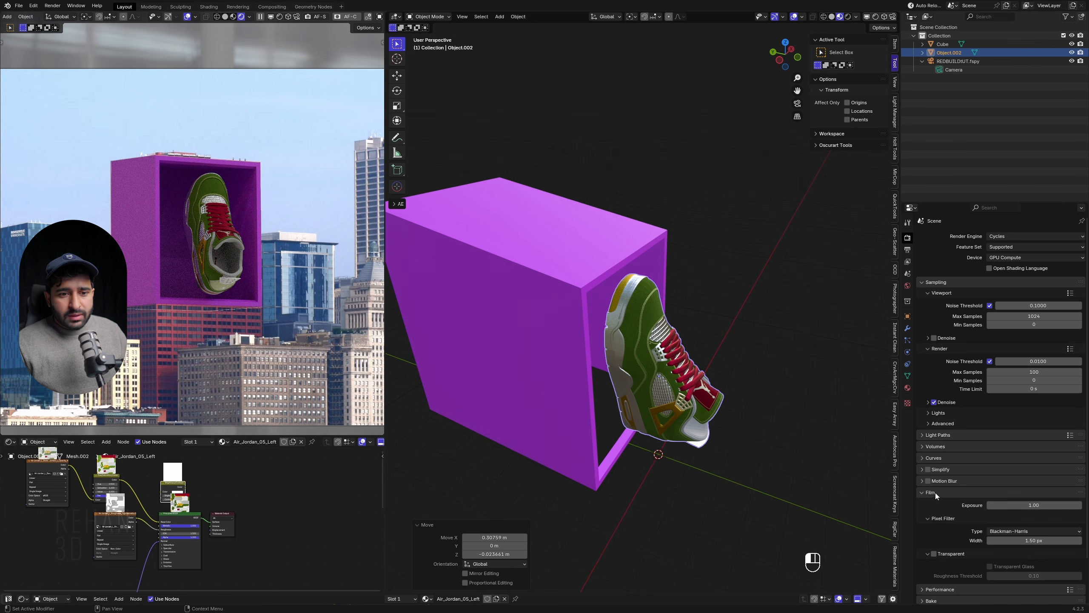
left_click(935, 554)
scroll(630, 341, "down", 3)
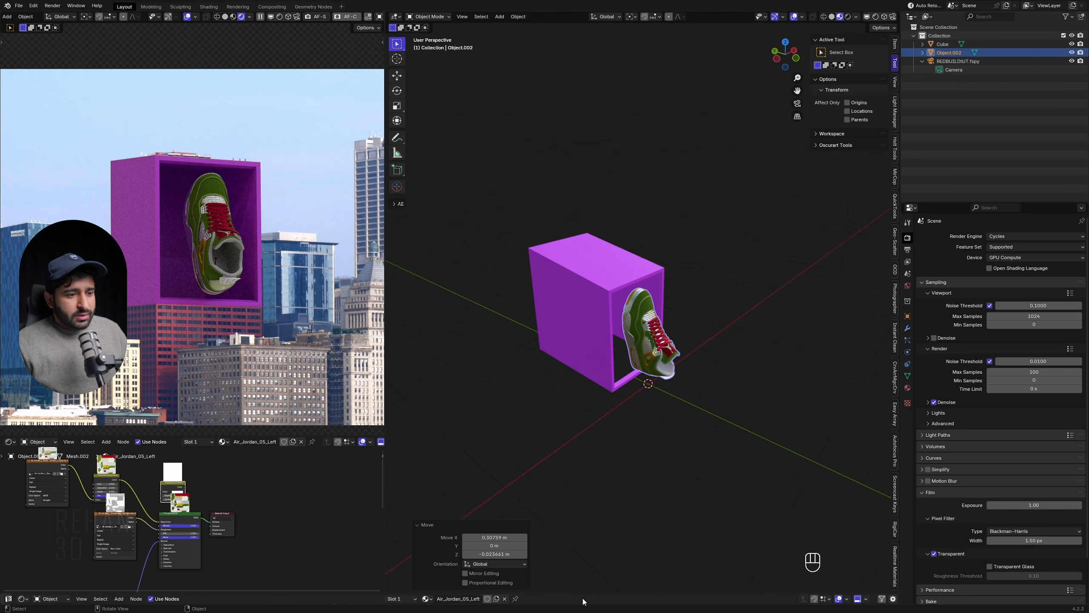
Enlarge the lower editor area and set both shader editors to the World shader type
left_click_drag(582, 592, 453, 448)
left_click(42, 443)
left_click(39, 475)
left_click(23, 453)
left_click(46, 532)
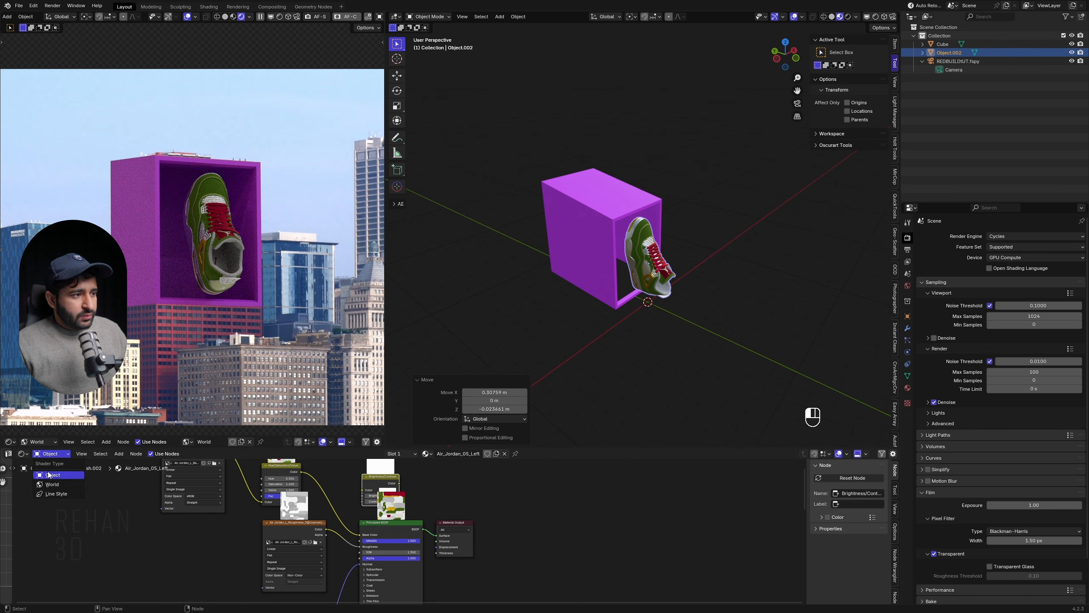
left_click(52, 484)
Delete the christmas_photo_studio_04_4k.exr environment texture node from the world nodes
mouse_move(455, 503)
middle_mouse_down()
mouse_move(700, 511)
mouse_move(450, 516)
middle_mouse_up()
scroll(699, 511, "up", 4)
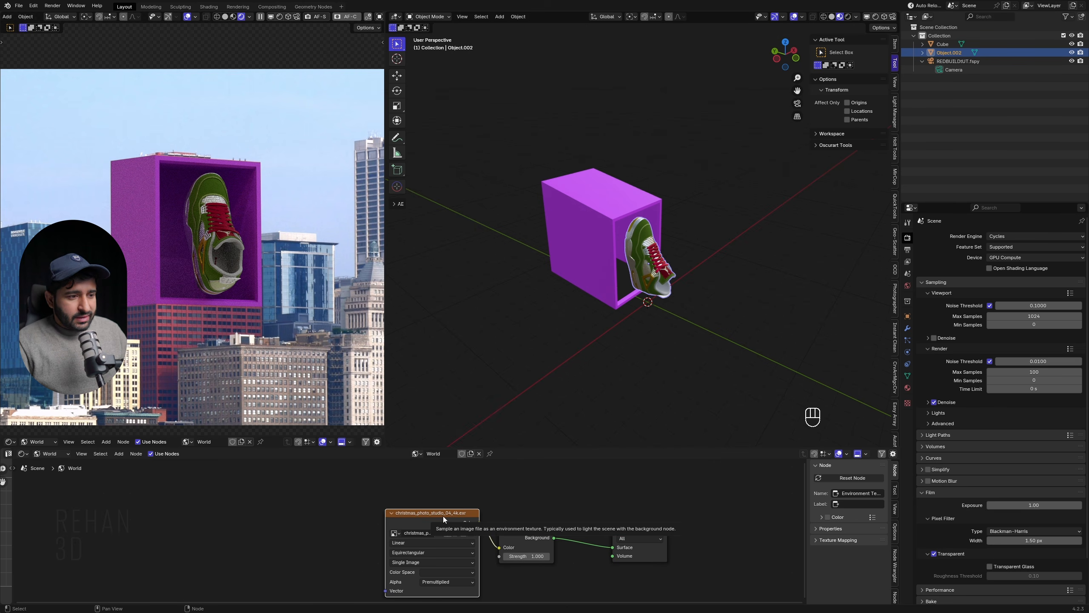
key("Delete")
middle_click_drag(196, 498, 103, 491)
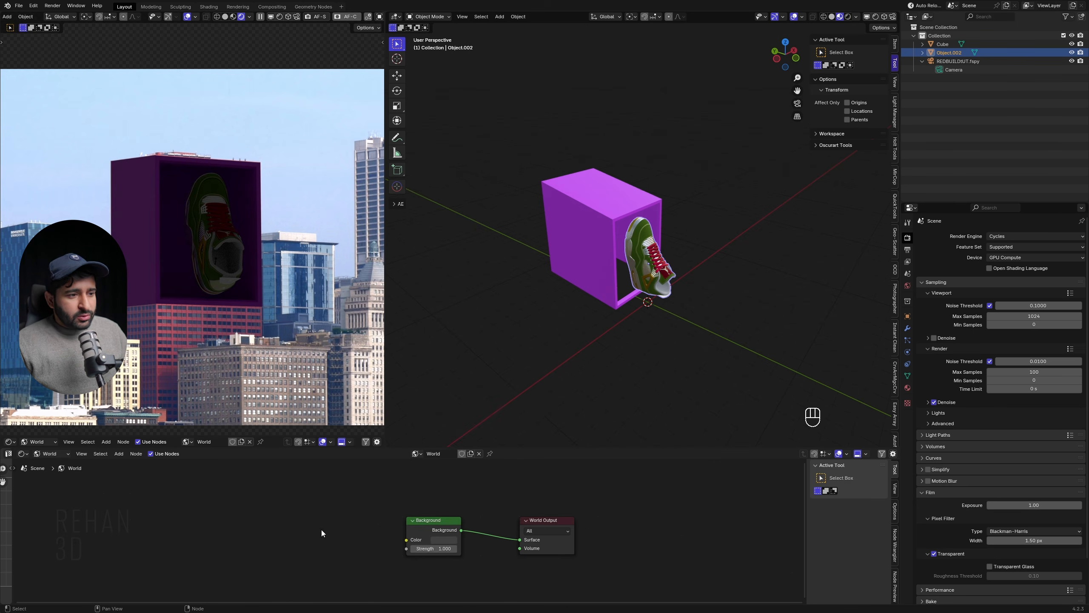
Apply the alps_field HDRI from the Poly Haven asset library as the scene world and return to its world shader nodes
left_click(36, 442)
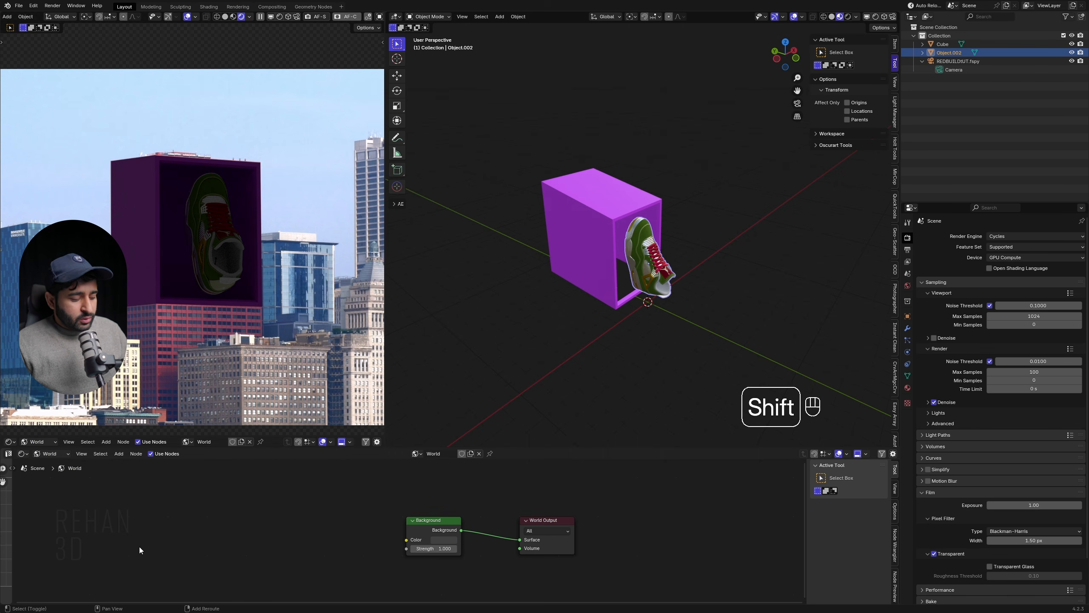
key("shift+F1")
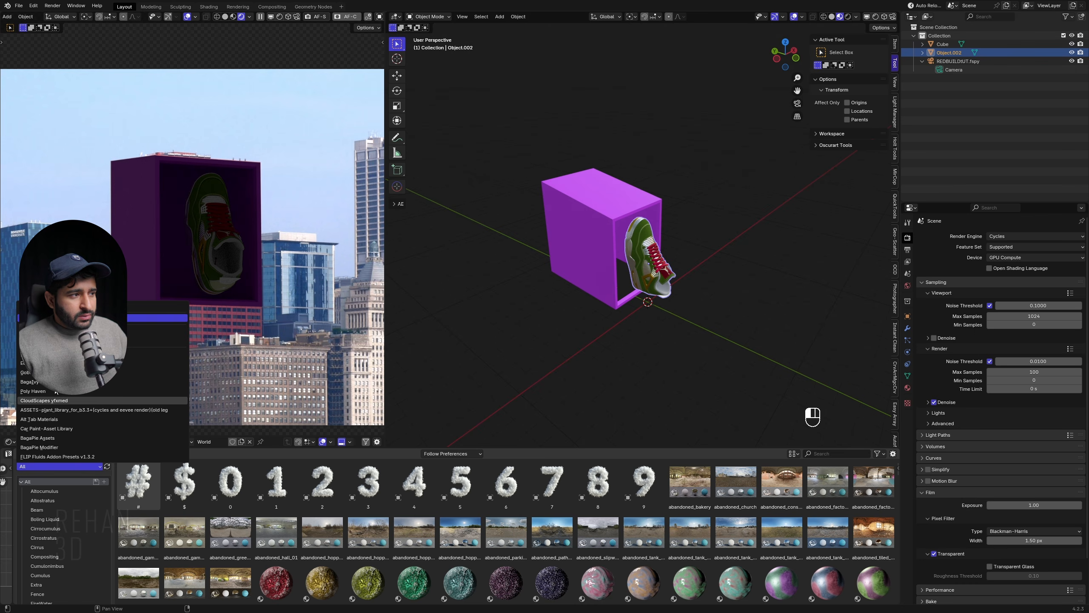
left_click(38, 391)
left_click(838, 454)
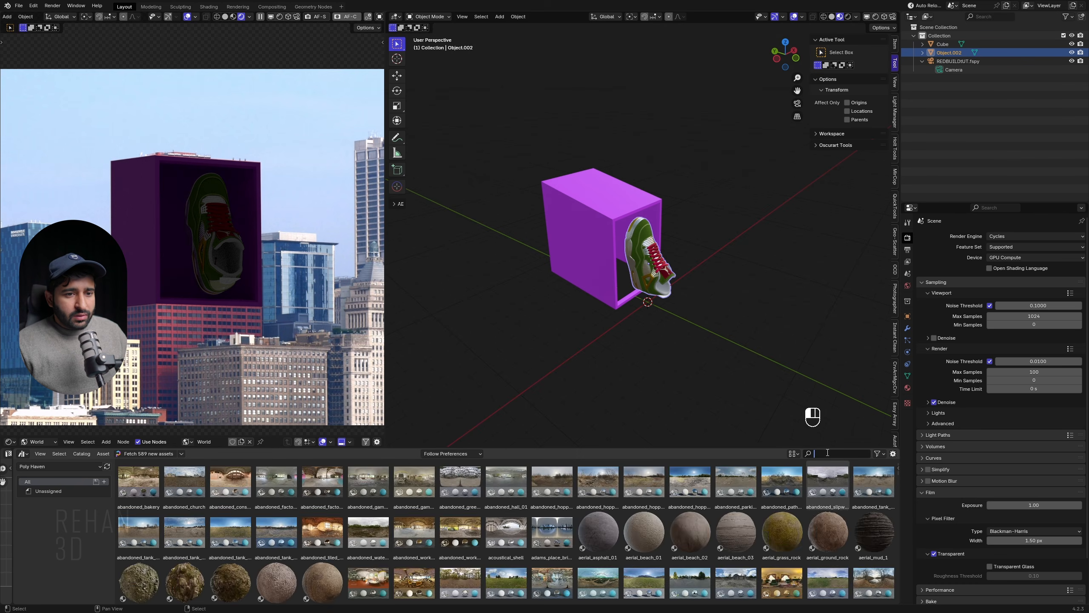
type("alps_field")
key("Return")
left_click_drag(133, 488, 630, 309)
left_click(22, 453)
left_click(47, 533)
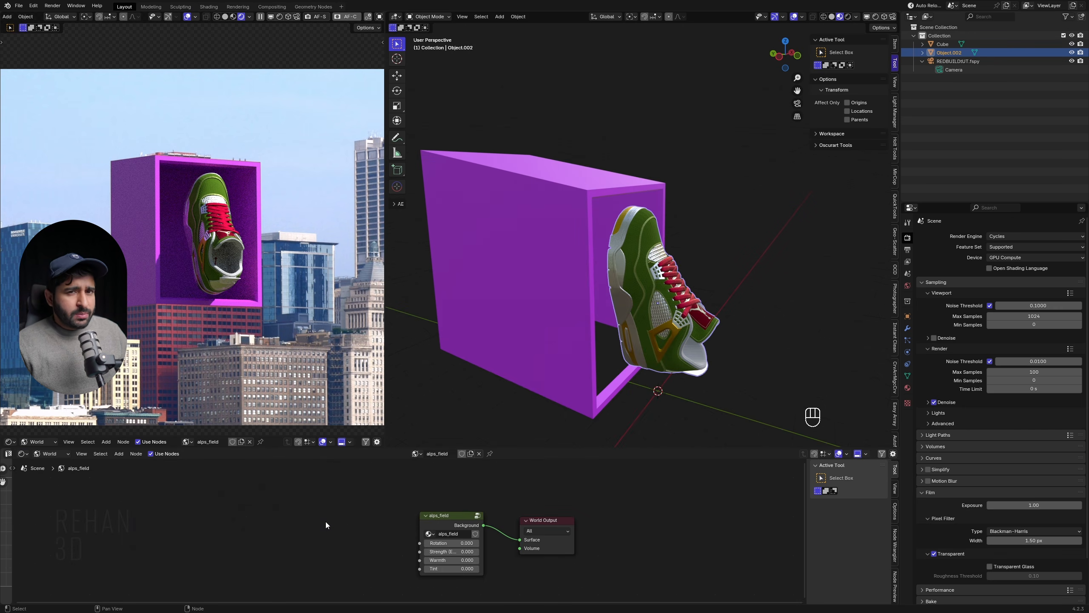
Add an Environment Texture node feeding a Background node, and link the Background to the World Output's Surface
key("shift+a")
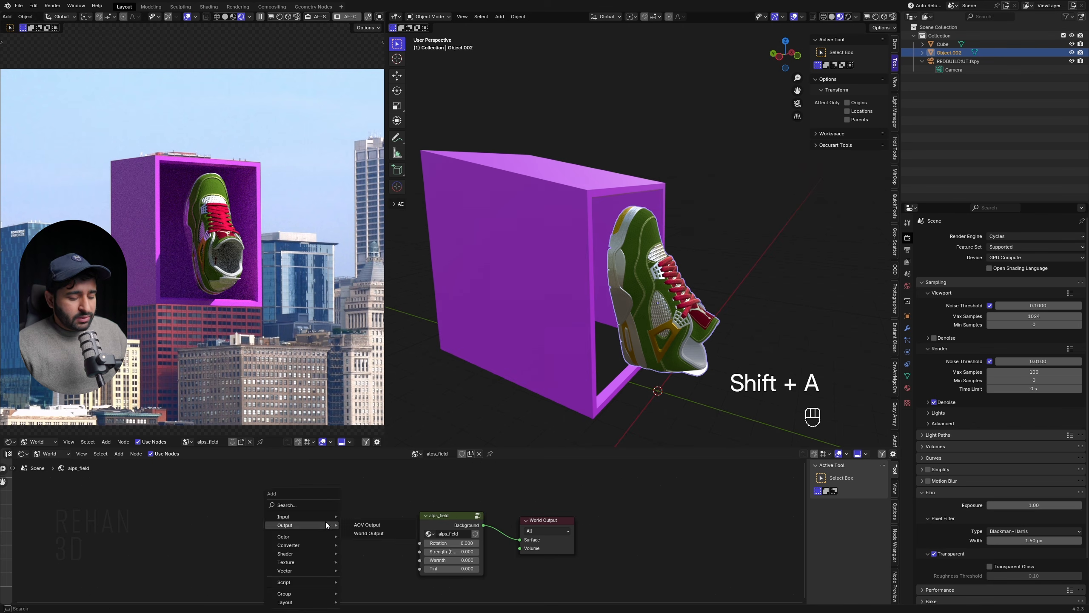
type("EN")
key("Return")
left_click(212, 513)
key("shift+a")
type("BAC")
key("Return")
left_click(317, 506)
left_click_drag(272, 510, 302, 514)
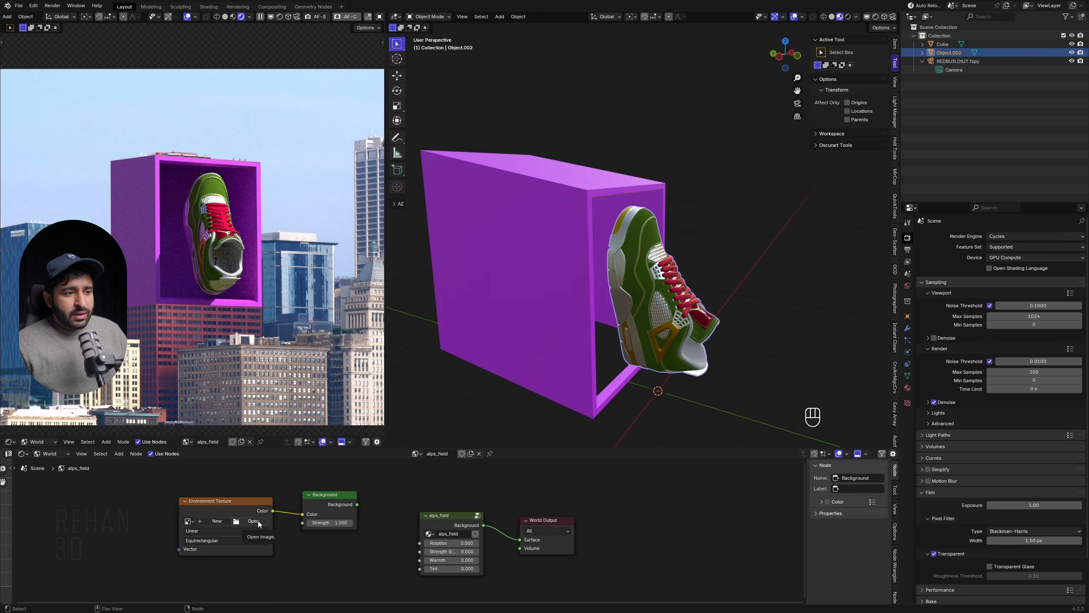
left_click_drag(358, 504, 526, 540)
Delete the added Environment Texture and Background nodes and reconnect the alps_field node to the World Output's Surface
left_click_drag(146, 479, 332, 558)
key("Delete")
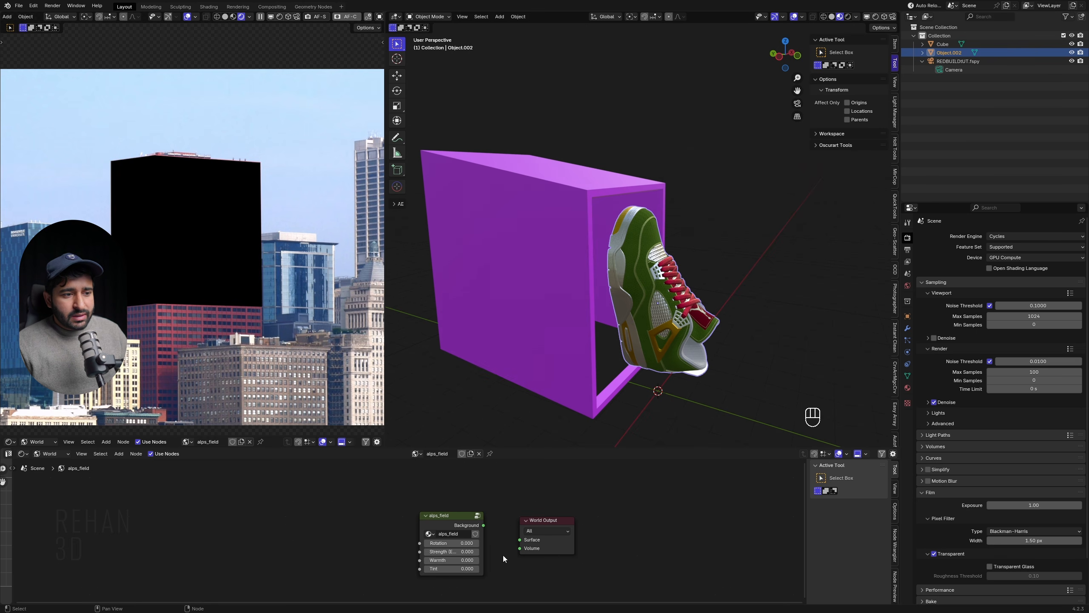
left_click_drag(484, 525, 521, 539)
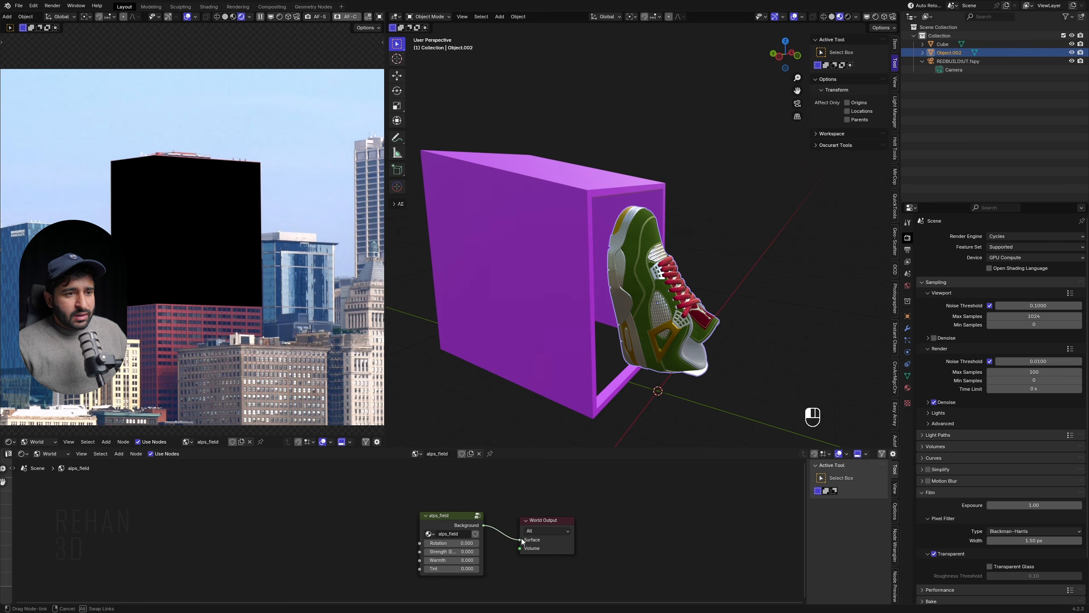
Set the strength of the alps_field world node to 1.41
left_click(451, 553)
type("1.41")
key("Return")
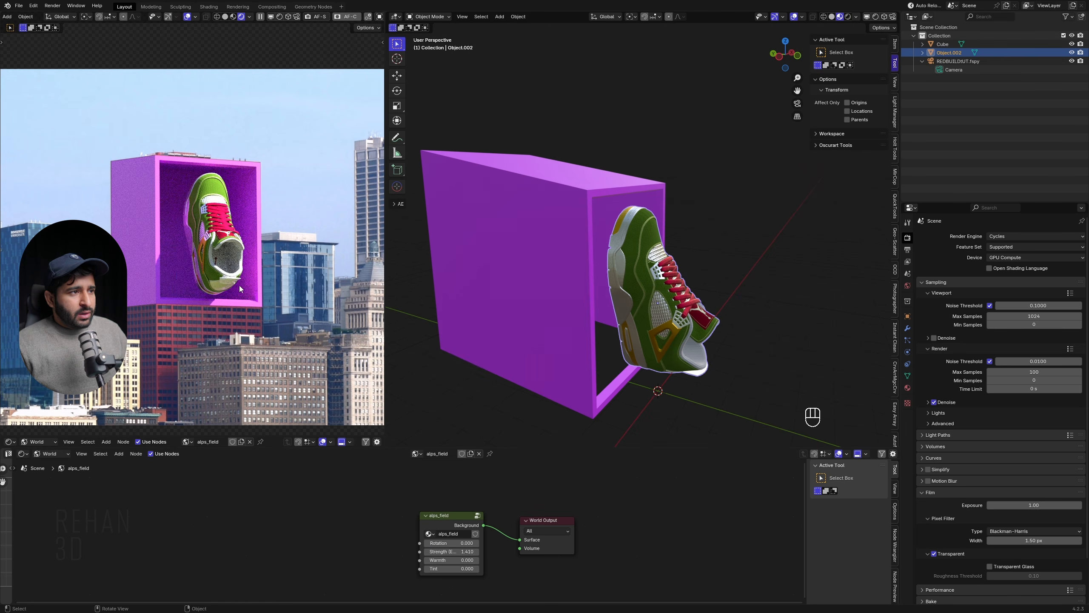
Select the purple box around the sneaker and enter Edit Mode with edge selection
middle_click_drag(260, 309, 267, 257, "shift")
scroll(320, 212, "up", 2)
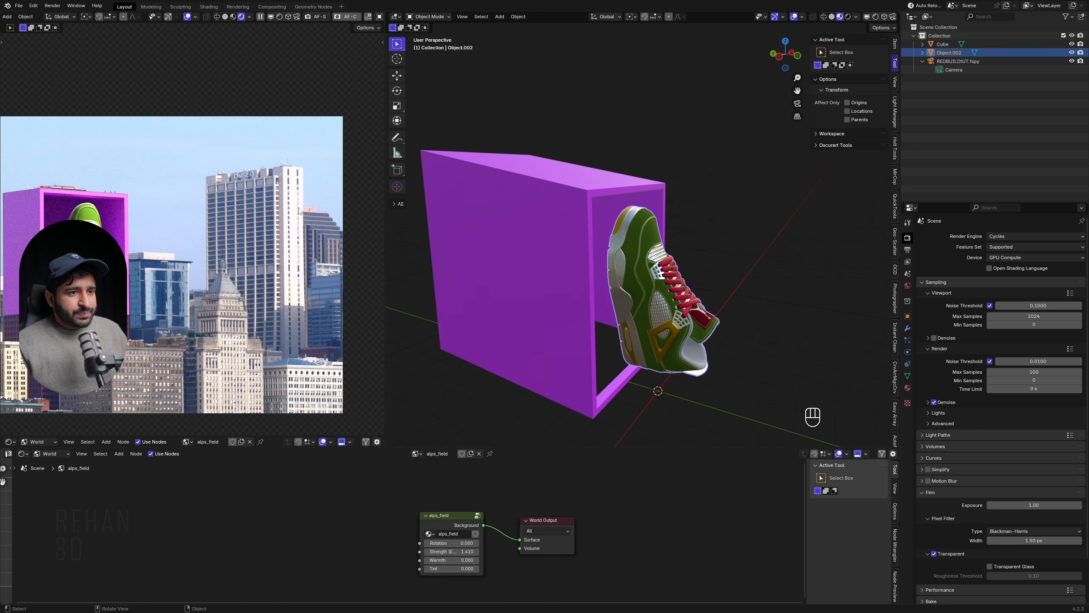
middle_click_drag(192, 235, 278, 280, "shift")
left_click(253, 338)
middle_click_drag(538, 318, 612, 251)
scroll(598, 310, "up", 3)
scroll(677, 186, "up", 1)
middle_click_drag(677, 162, 657, 196)
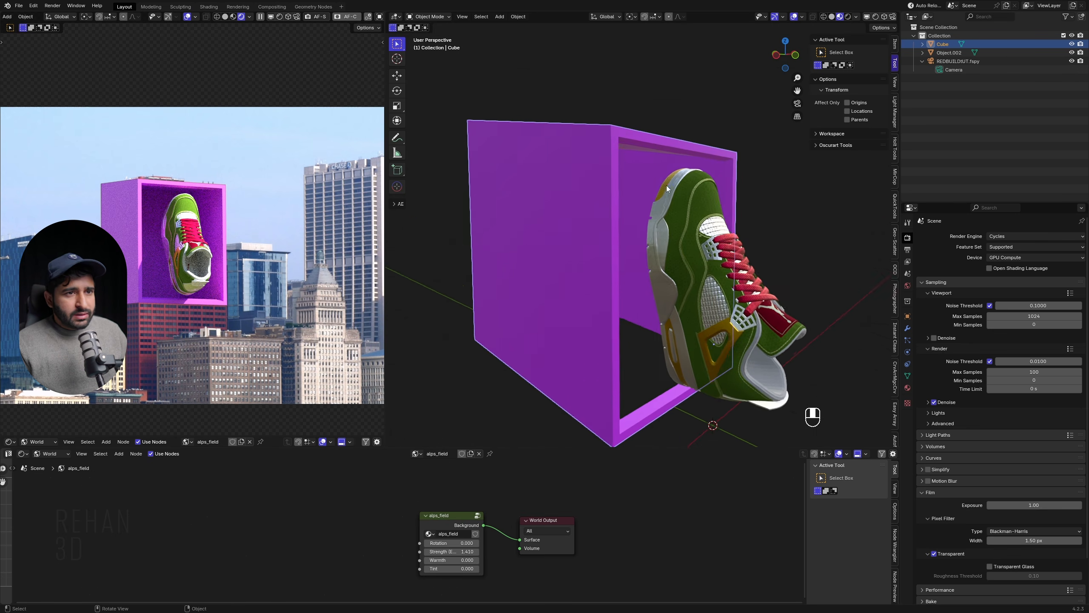
key("Tab")
key("3")
scroll(708, 157, "up", 2)
key("2")
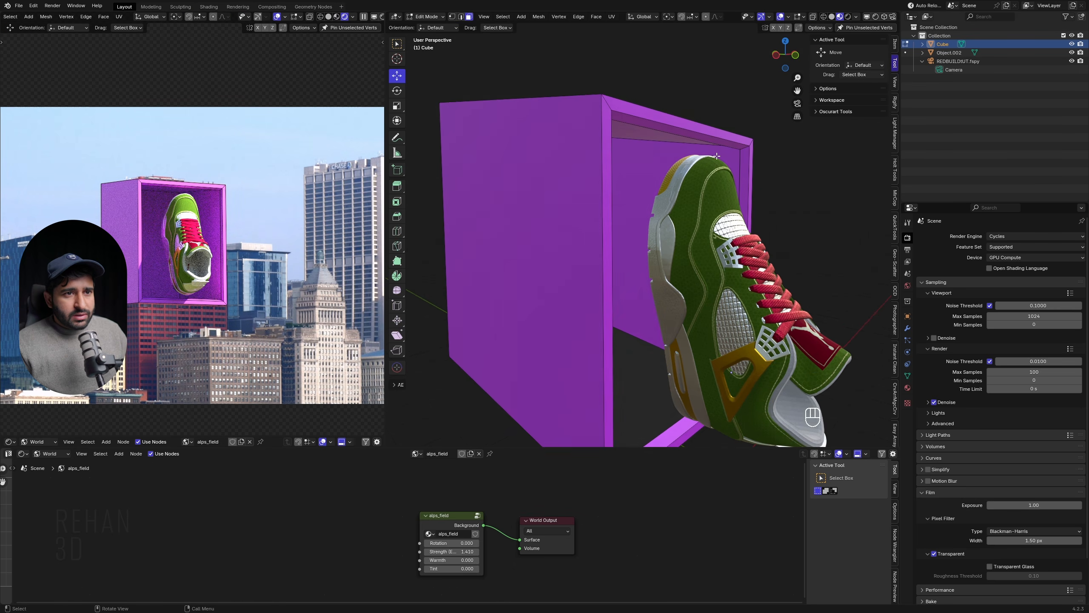
Select the inner edge loop of the box opening and edge-slide it outward by a factor of about 0.494 to thin the rim
right_click(716, 144)
middle_click_drag(723, 143, 811, 267)
left_click(723, 133, "alt")
right_click(711, 160)
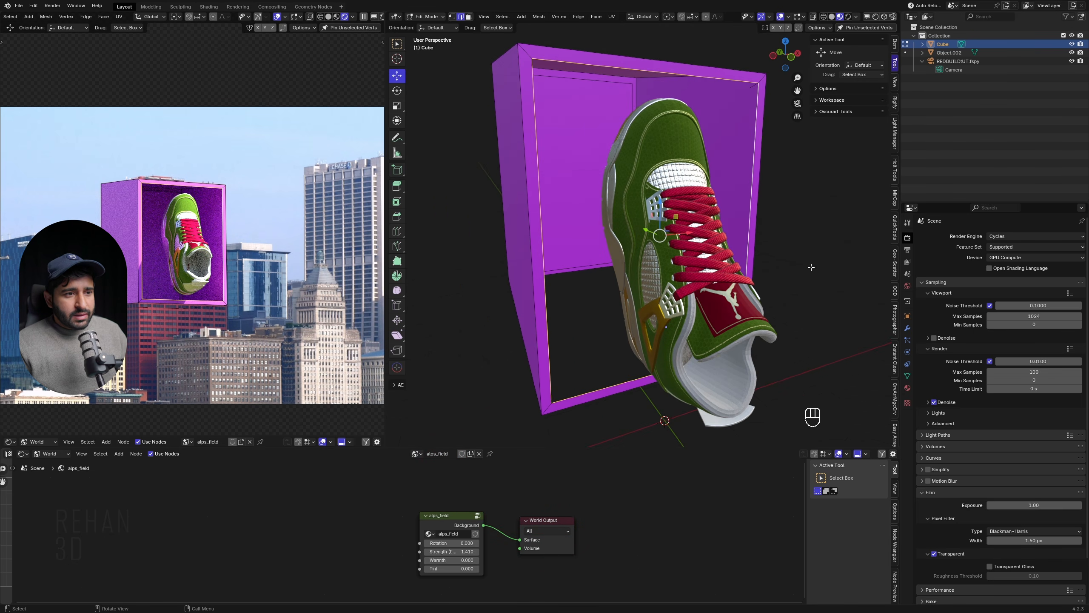
key("g")
key("g")
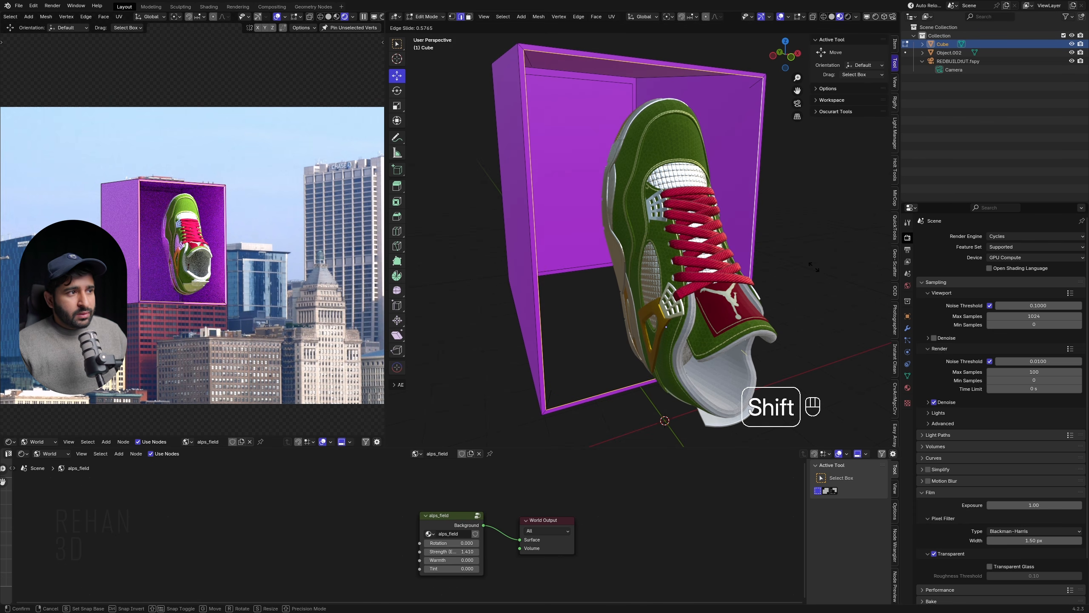
left_click(811, 264)
In a see-through wireframe side view, extrude the opening's edge loop to the back, about 6.48 m along Y and 0.83 m up
middle_click_drag(811, 264, 700, 285)
key("alt+z")
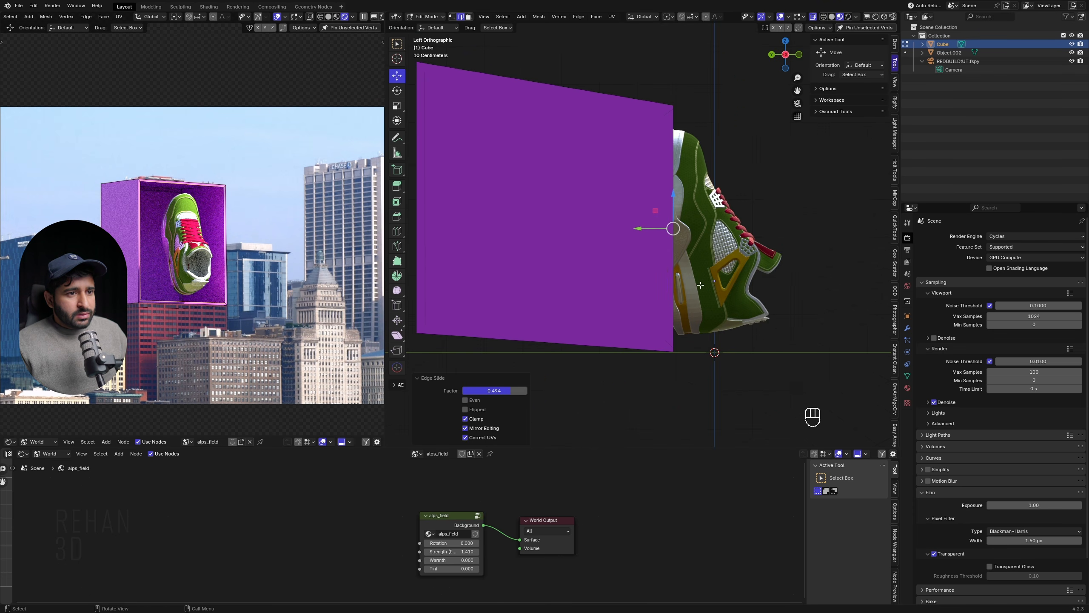
key("z")
key("alt+z")
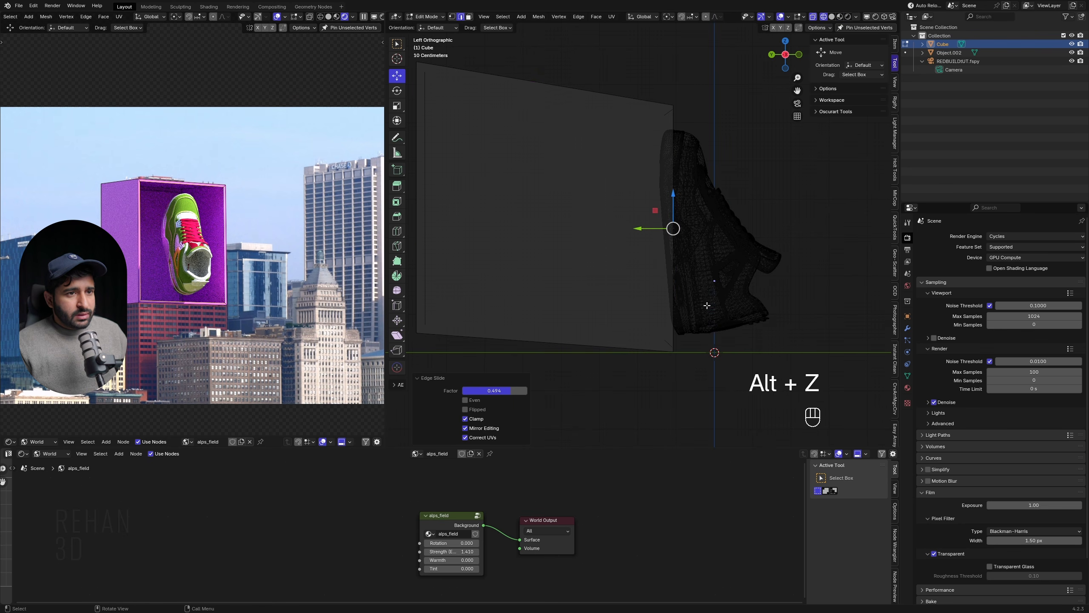
key("g")
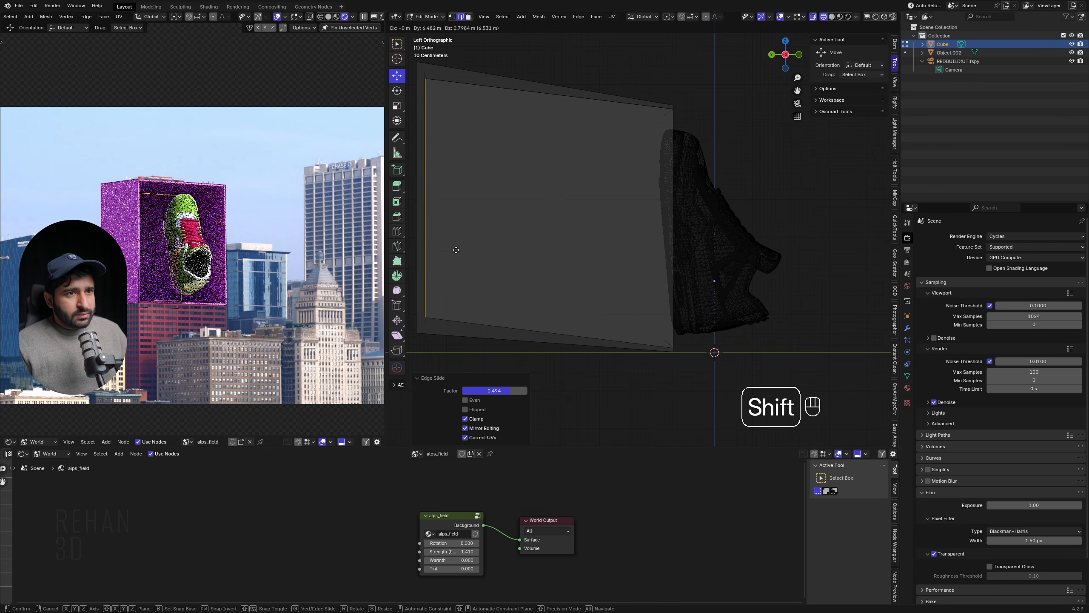
left_click(455, 238)
Scale the extruded back loop by about 1.099 along Z and move it about 0.07 m along Y and -0.04 m along Z
key("s")
key("z")
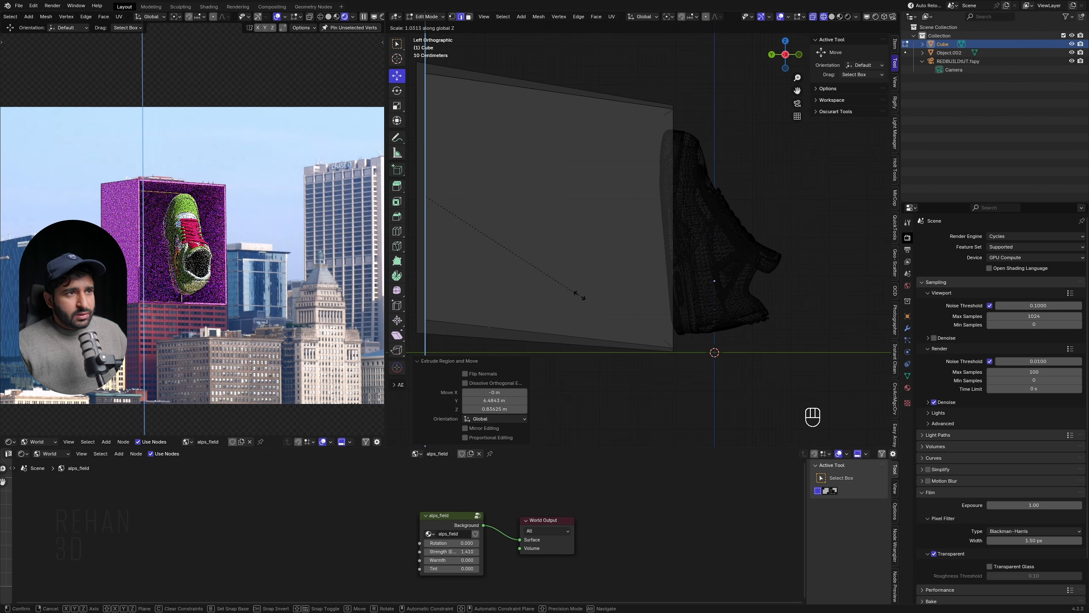
left_click(606, 321)
key("g")
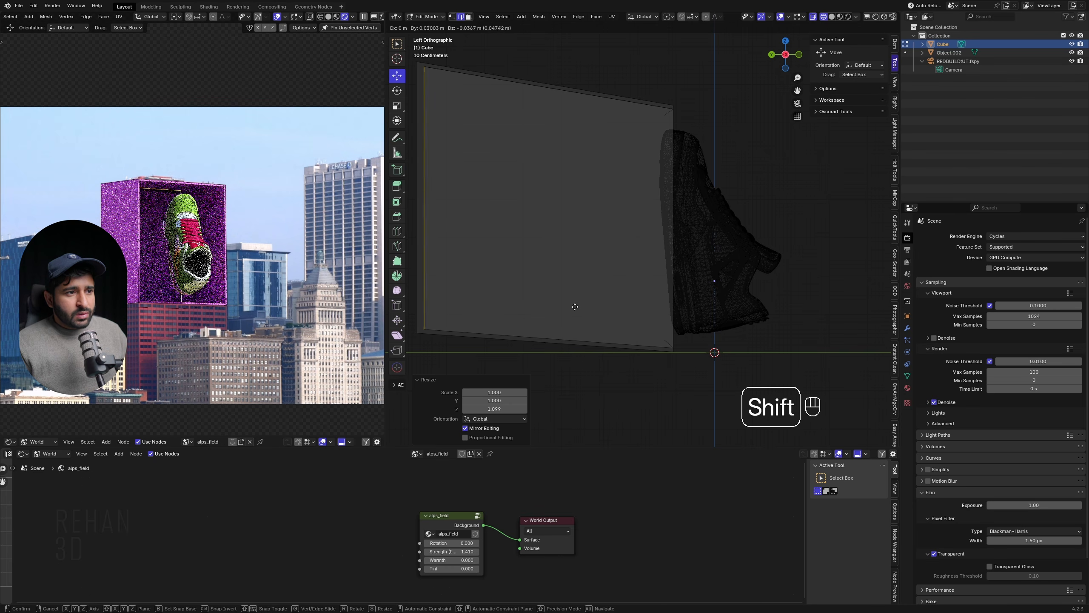
left_click(566, 309)
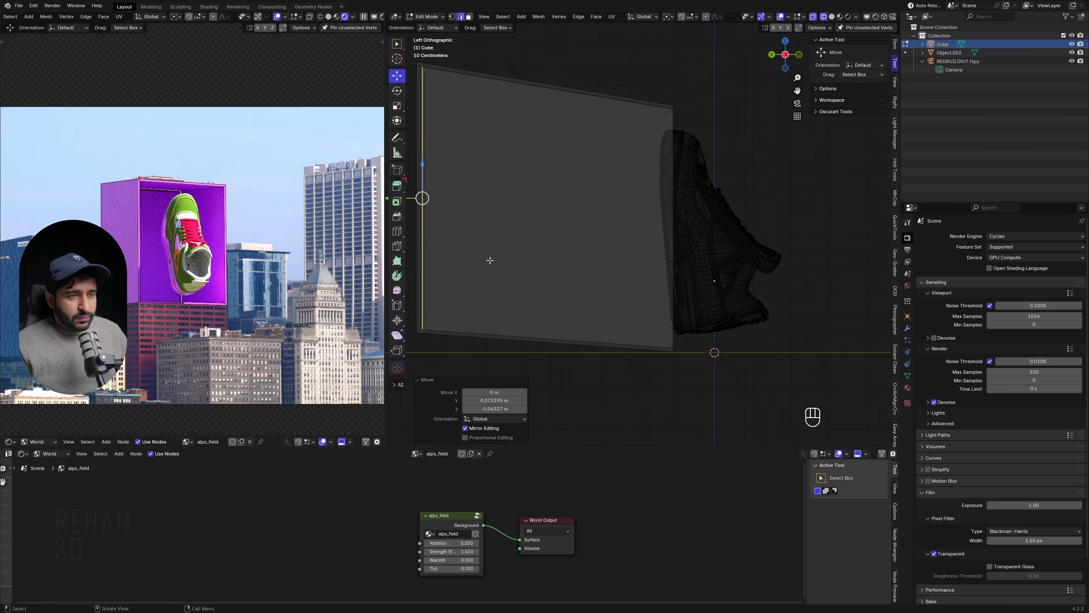
Fill the back loop with a face, leave Edit Mode and return the viewport to Material Preview shading
key("f")
key("Tab")
mouse_move(596, 224)
middle_mouse_down()
mouse_move(508, 243)
mouse_move(571, 279)
mouse_move(592, 257)
middle_mouse_up()
key("alt+z")
key("z")
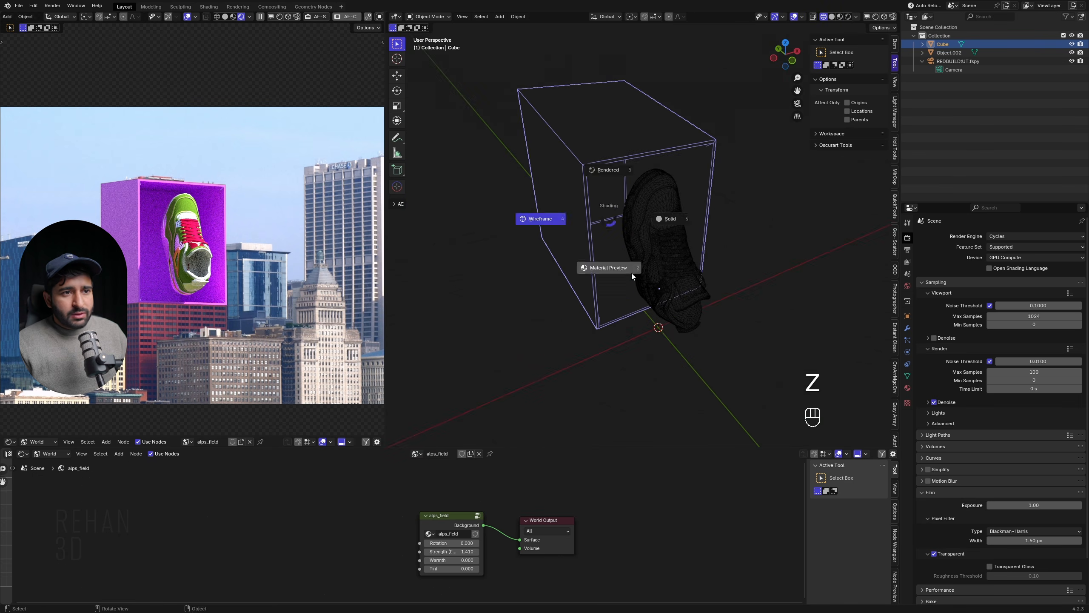
left_click(634, 300)
Delete the four leftover inner corner vertices just behind the box's front rim and return to Object Mode
middle_click_drag(623, 308, 709, 183)
key("Tab")
key("1")
left_click(535, 154, "shift")
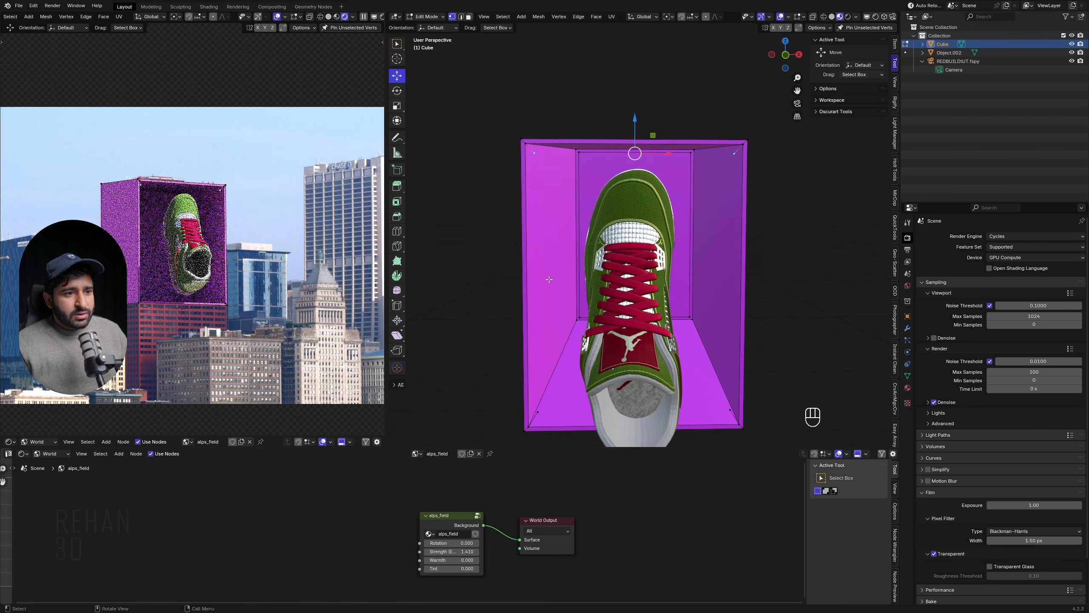
left_click(537, 410, "shift")
key("x")
left_click(737, 417)
key("Tab")
middle_click_drag(737, 417, 570, 337)
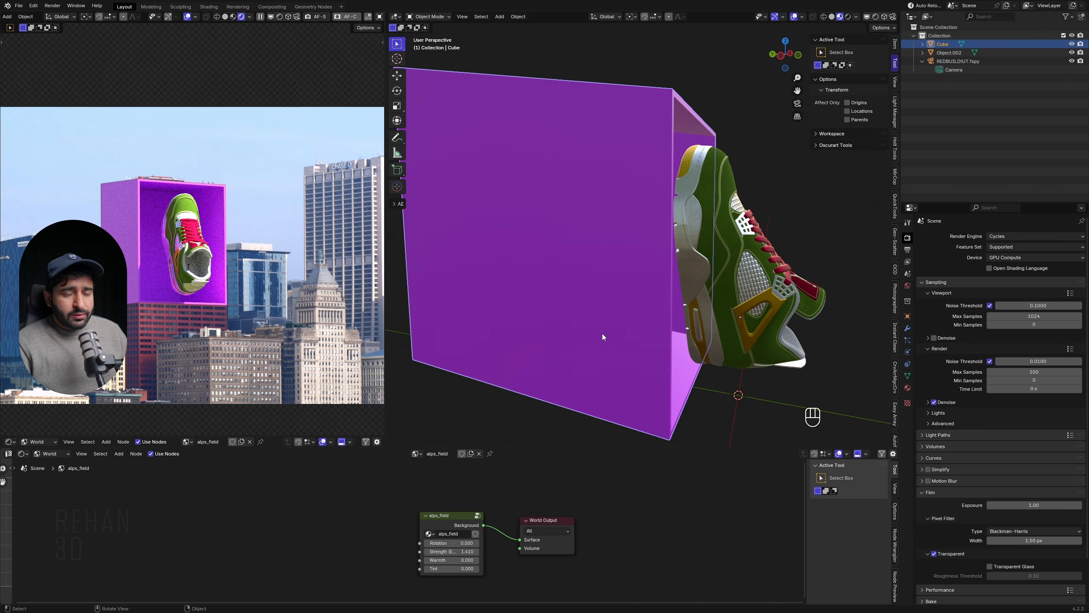
key("ctrl")
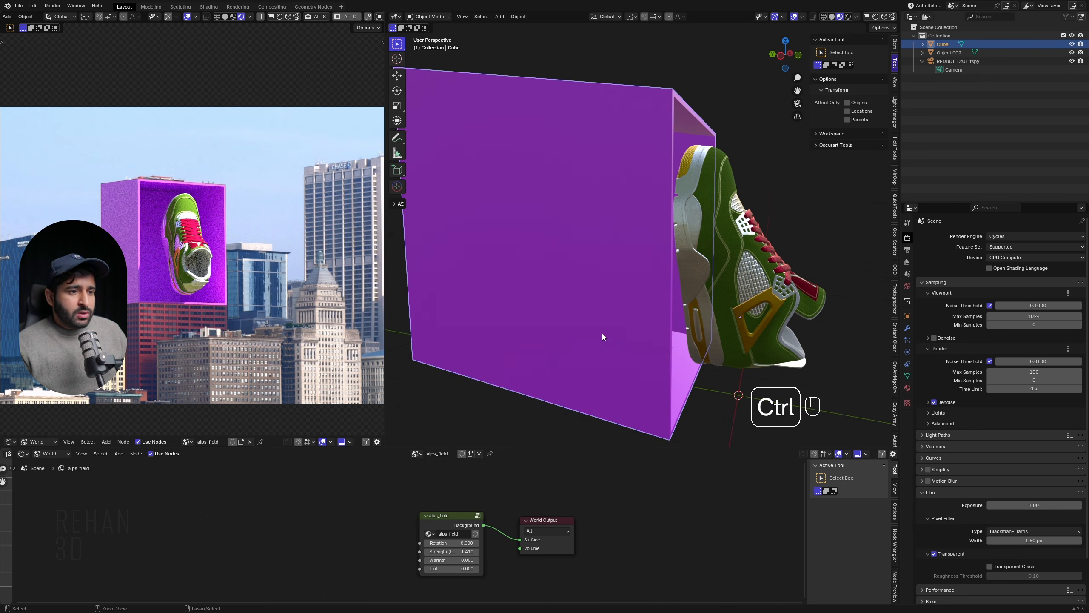
key("ctrl+s")
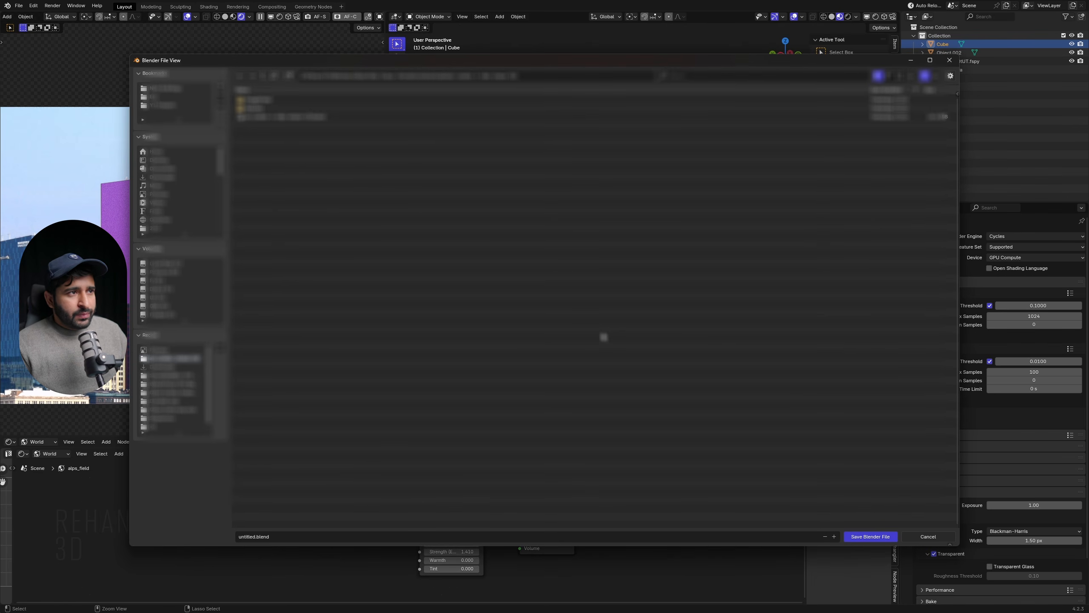
key("Escape")
key("KP_1")
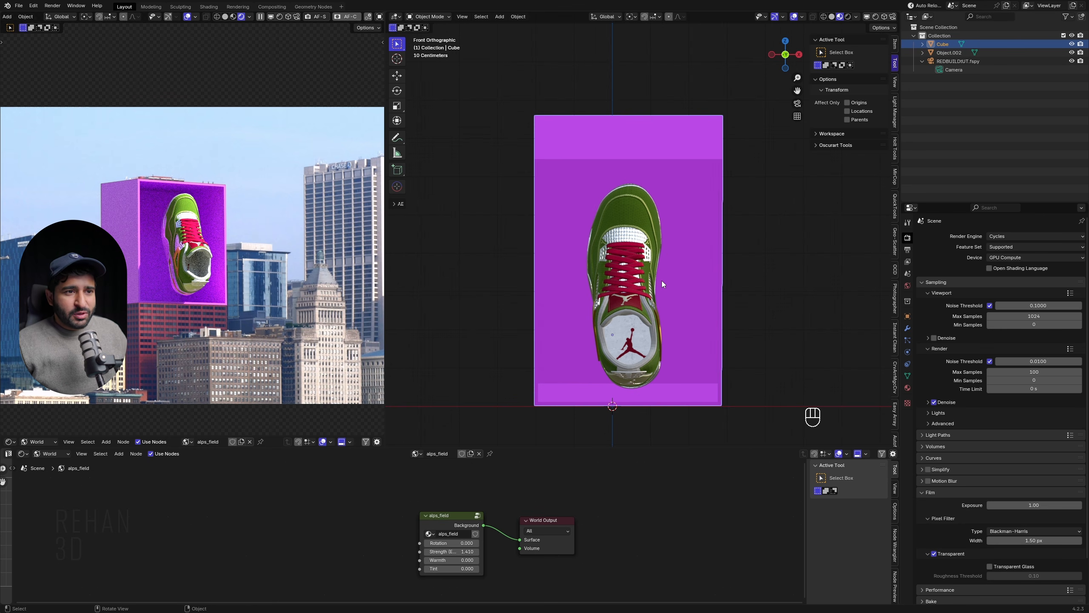
In Edit Mode, select the edge loop around the box's front opening and fill it with a face
middle_click_drag(663, 281, 696, 164)
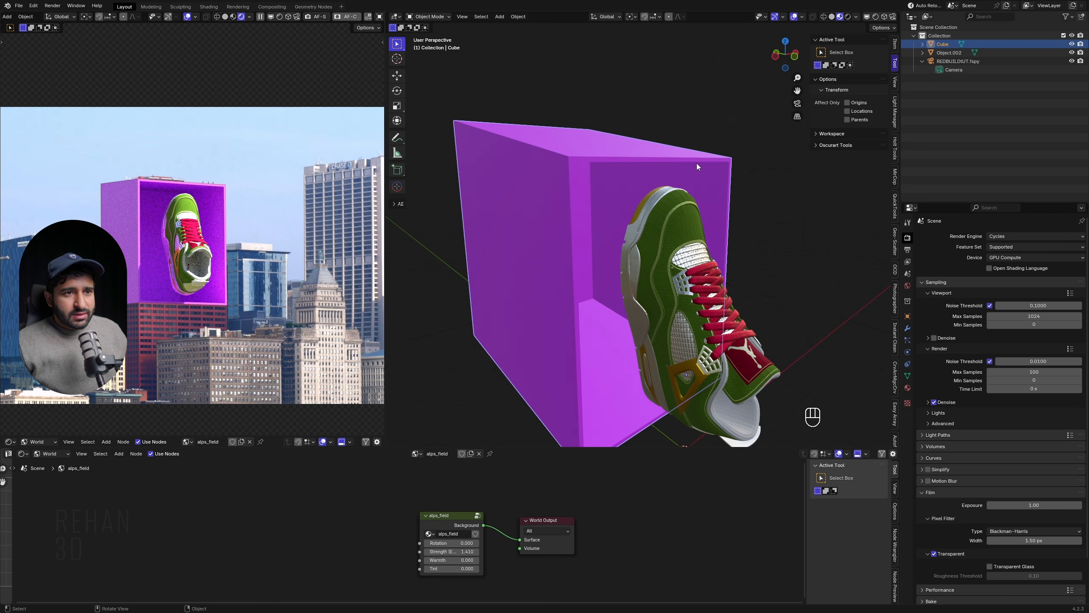
key("Tab")
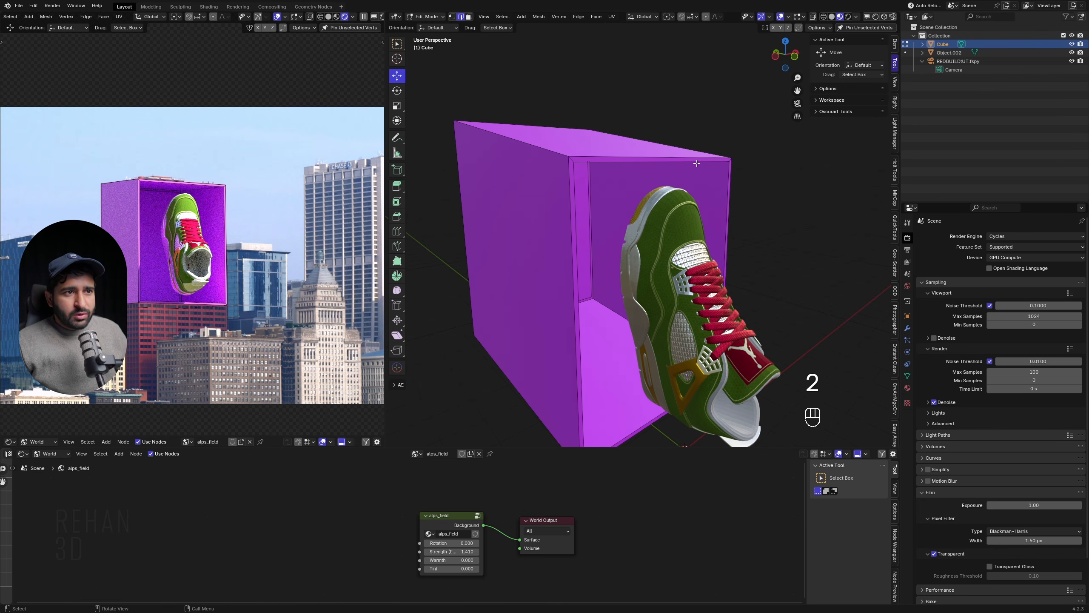
left_click(652, 161, "alt")
middle_click_drag(654, 245, 615, 216)
middle_click_drag(617, 218, 647, 228)
key("f")
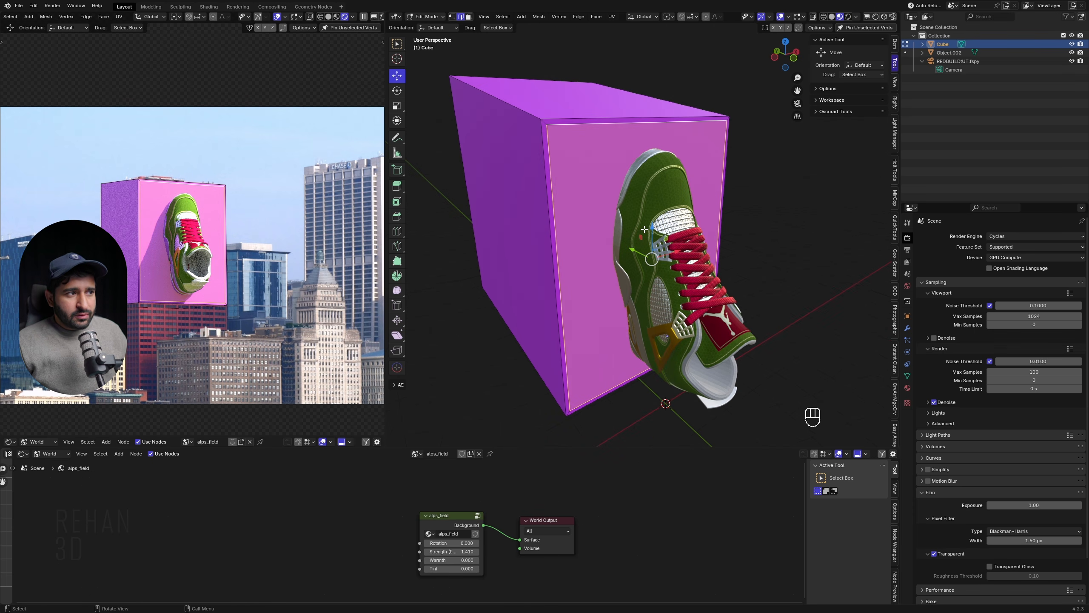
Separate the new front face into its own object and open that object in Edit Mode with all its geometry selected
key("p")
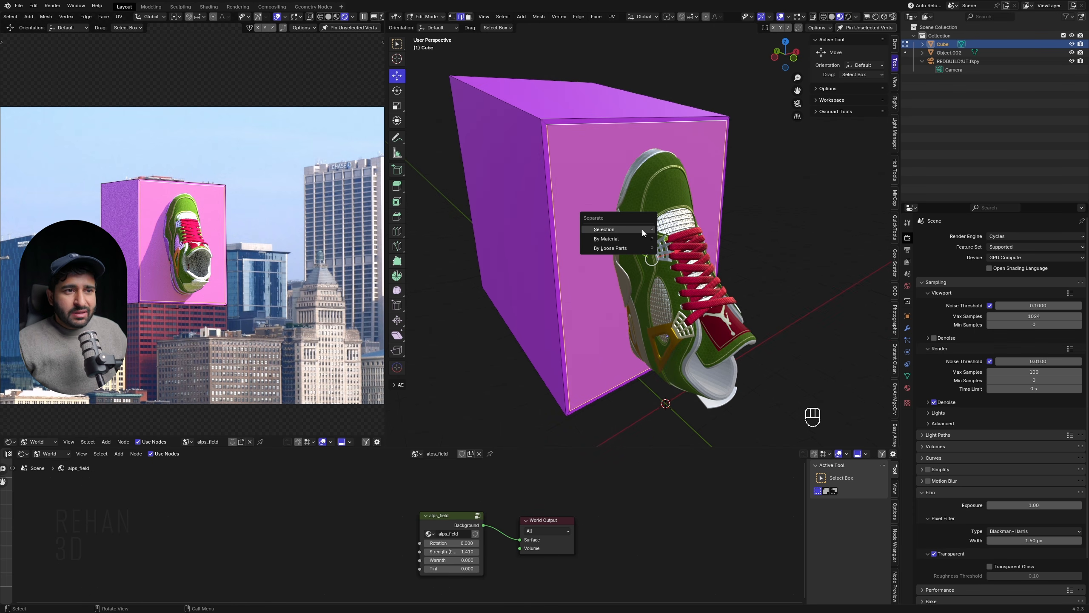
left_click(642, 230)
key("Tab")
left_click(597, 172)
middle_click_drag(601, 173, 617, 289)
key("Tab")
key("a")
Try dividing the front panel with 11 evenly spaced vertical loop cuts
key("ctrl+r")
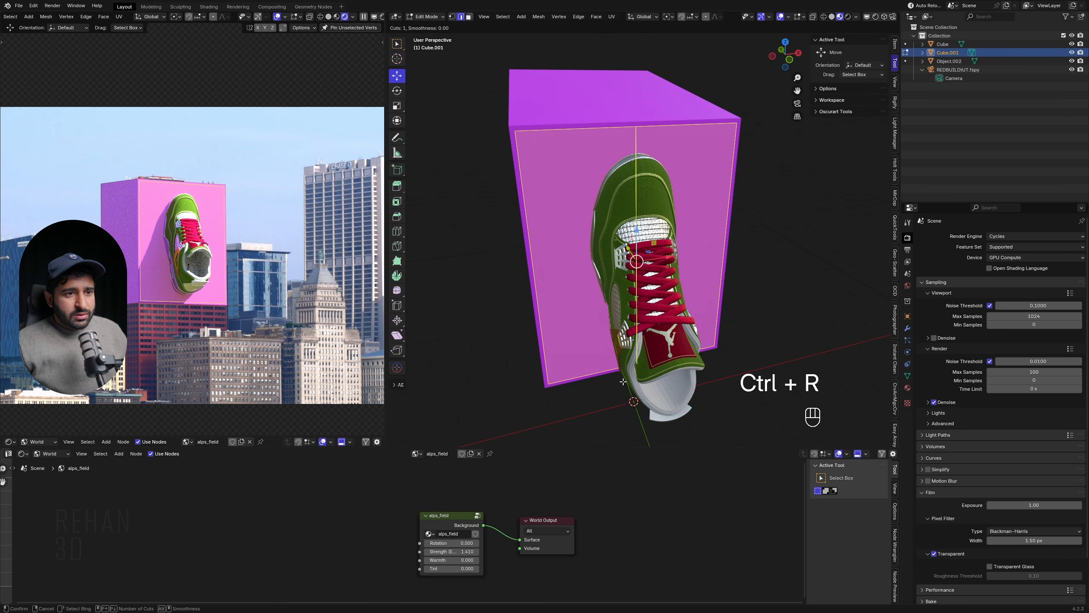
scroll(622, 378, "up", 3)
scroll(623, 381, "up", 5)
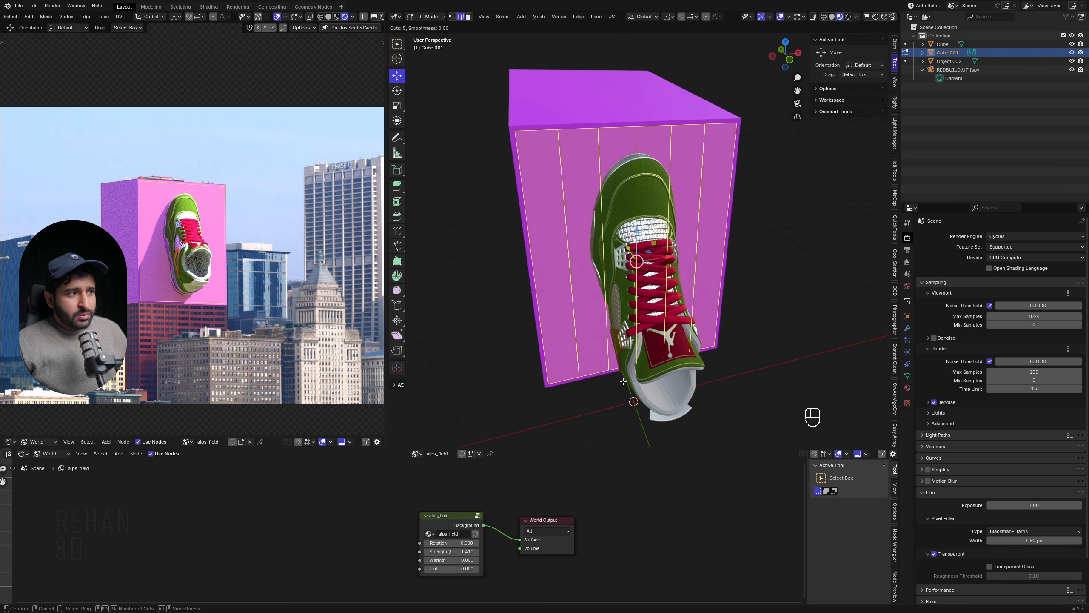
scroll(623, 381, "up", 2)
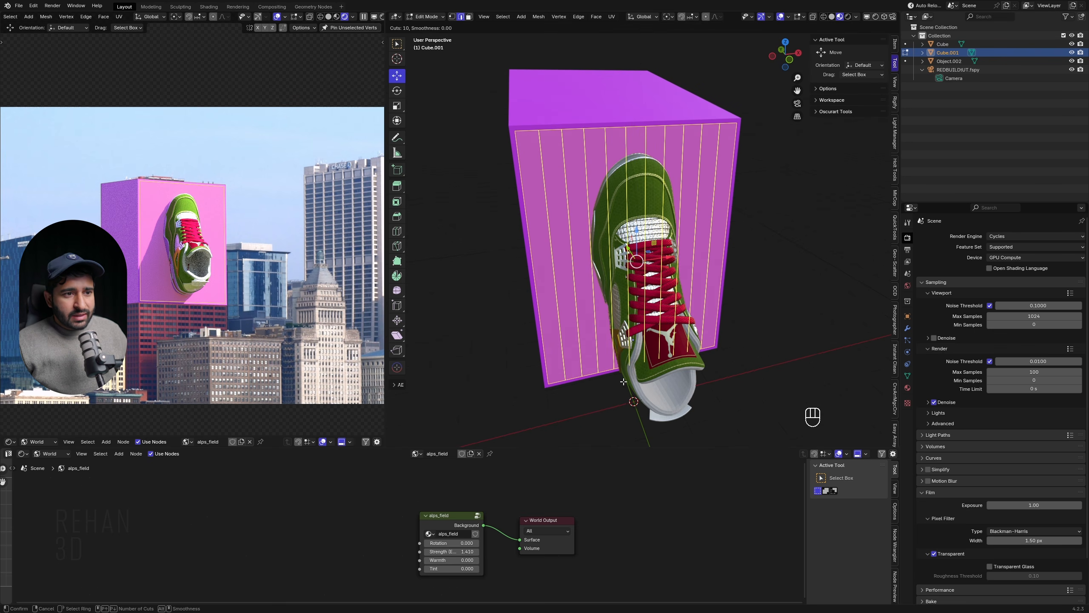
left_click(623, 381)
right_click(623, 381)
middle_click_drag(623, 382, 662, 215)
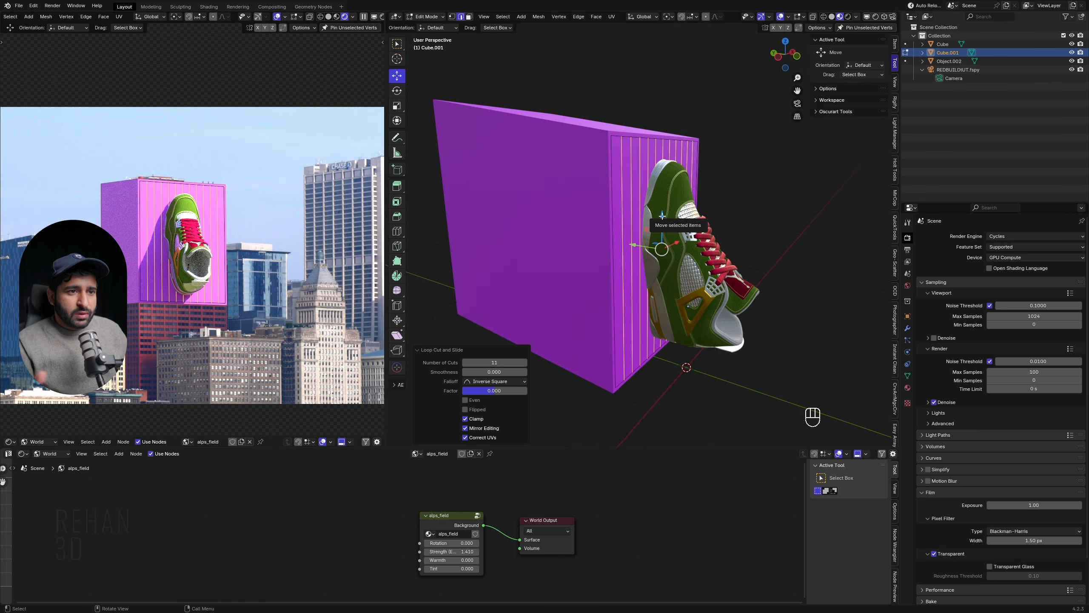
middle_click_drag(635, 250, 663, 288)
scroll(586, 251, "down", 7)
scroll(665, 290, "up", 8)
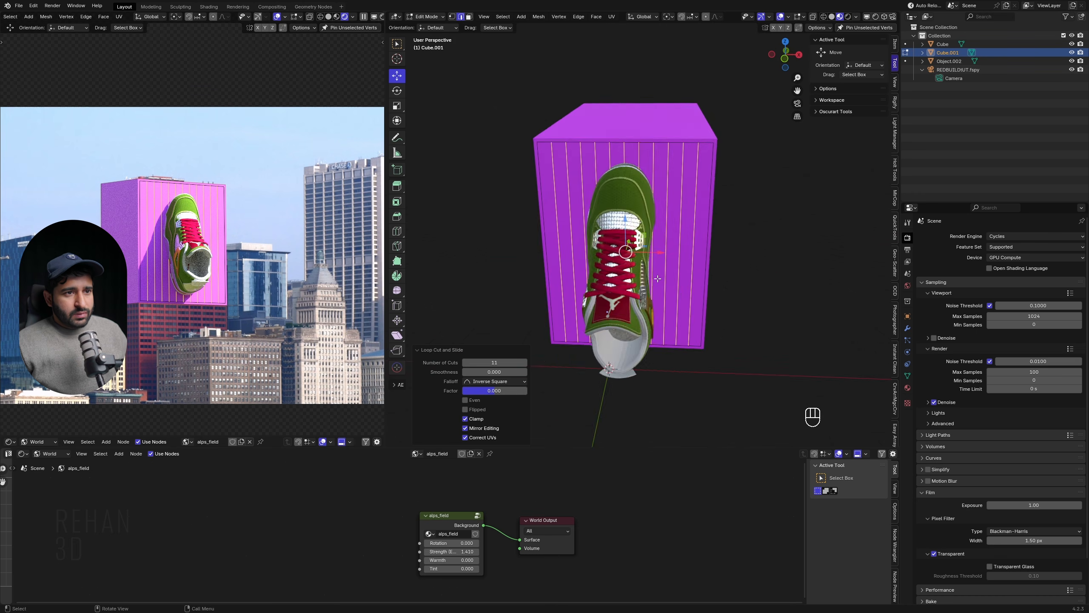
key("ctrl+z")
Divide the front panel into narrow strips with about 15 evenly spaced vertical loop cuts
key("ctrl+r")
scroll(647, 158, "up", 15)
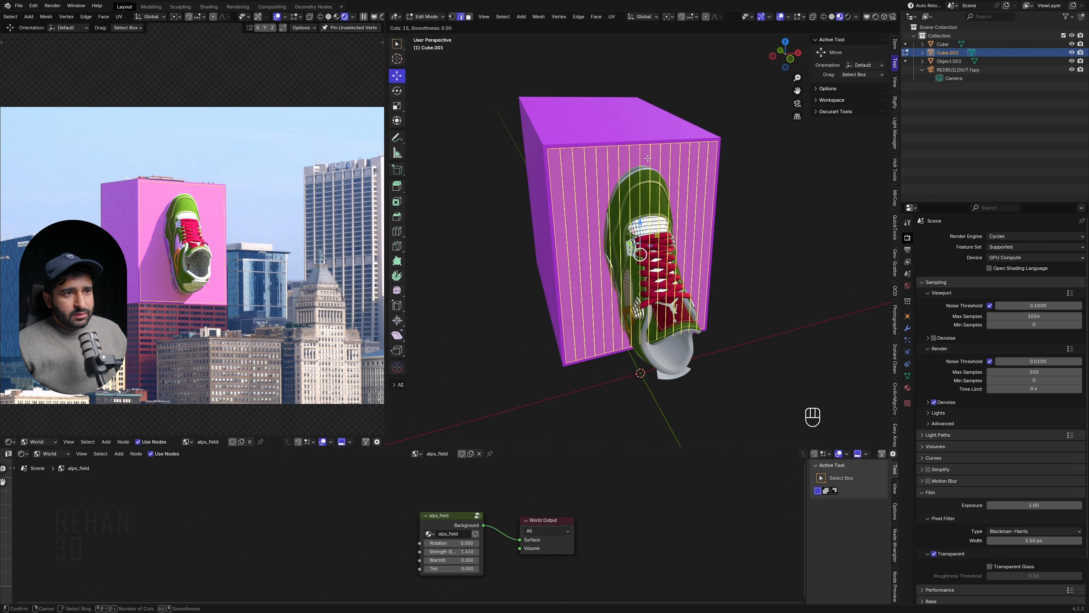
scroll(647, 158, "down", 1)
left_click(647, 158)
right_click(647, 157)
key("Tab")
mouse_move(616, 194)
middle_mouse_down()
mouse_move(589, 186)
mouse_move(613, 185)
middle_mouse_up()
key("Tab")
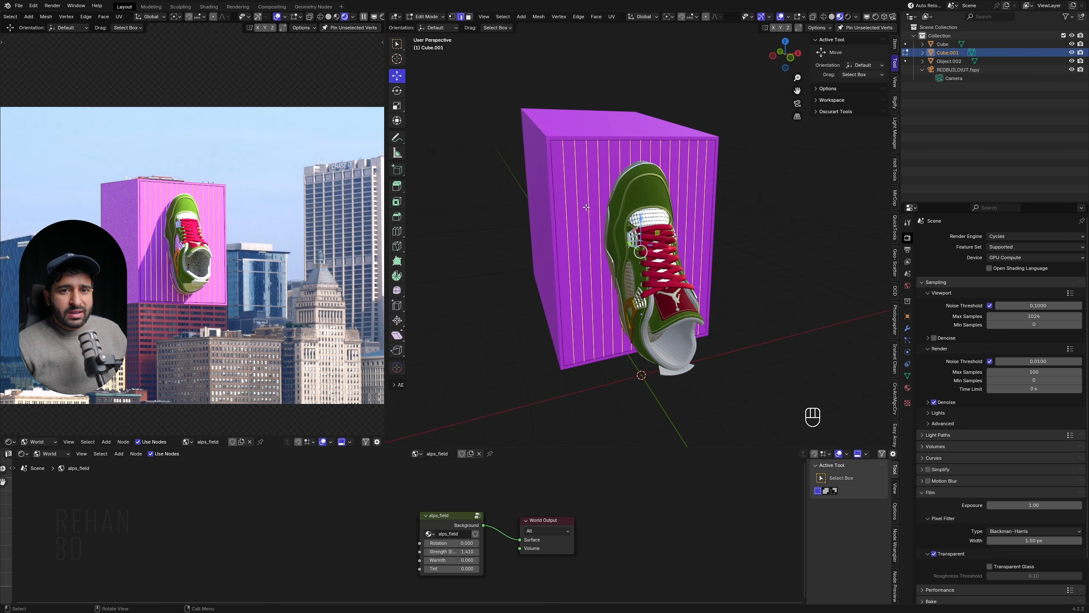
In a see-through front view, delete all faces of the panel except its leftmost vertical strip
middle_click_drag(586, 207, 668, 246)
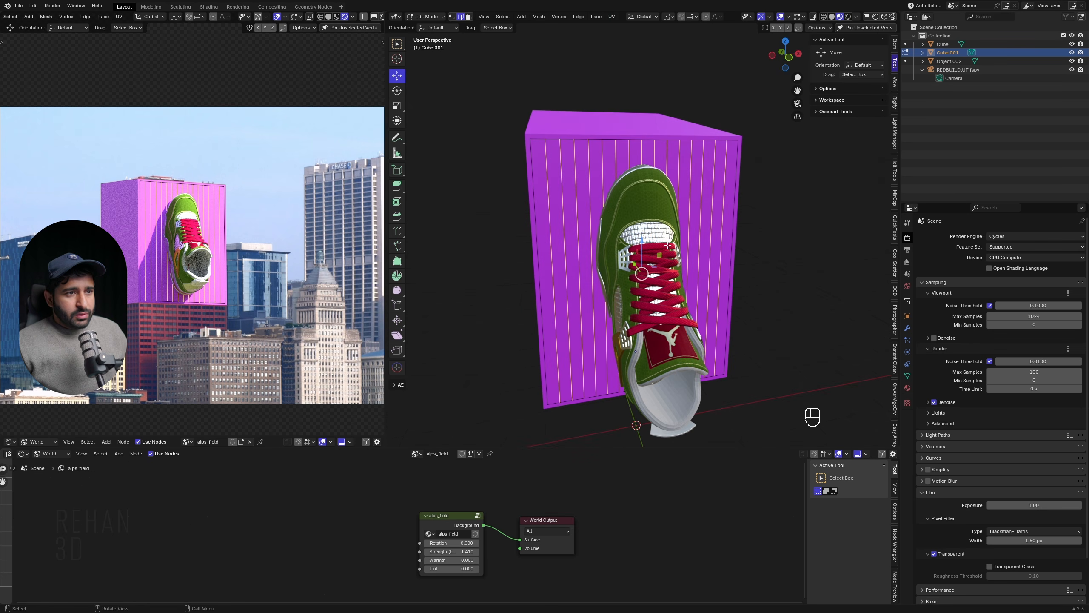
key("1")
middle_click_drag(717, 207, 768, 360, "alt")
left_click_drag(741, 431, 556, 121)
key("ctrl+KP_Add")
key("x")
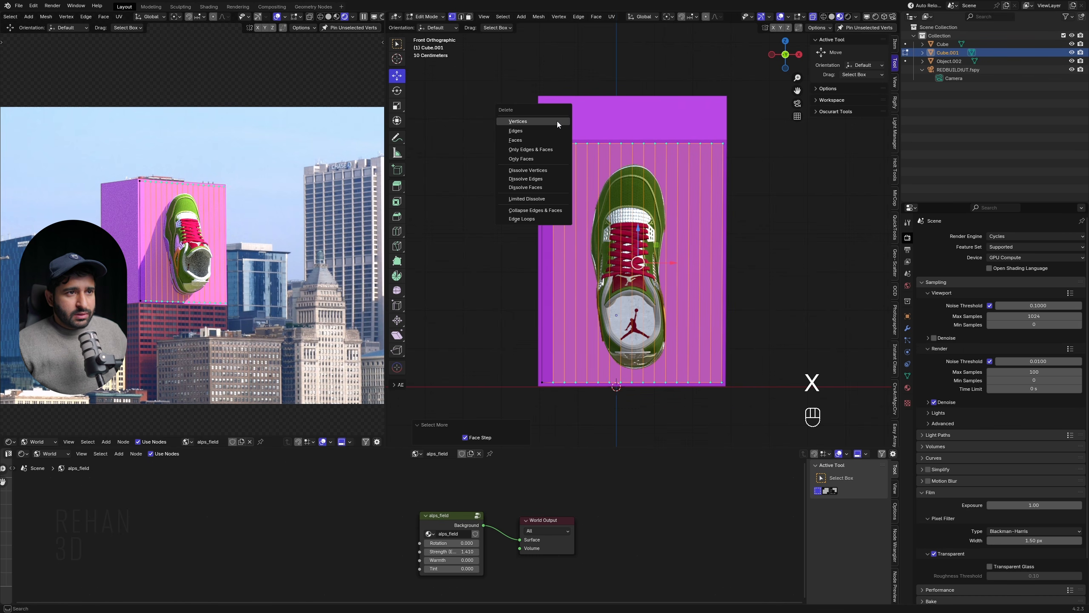
left_click(553, 143)
Add two evenly spaced vertical loop cuts along the remaining strip
key("a")
key("ctrl+r")
scroll(547, 136, "up", 1)
scroll(547, 136, "down", 1)
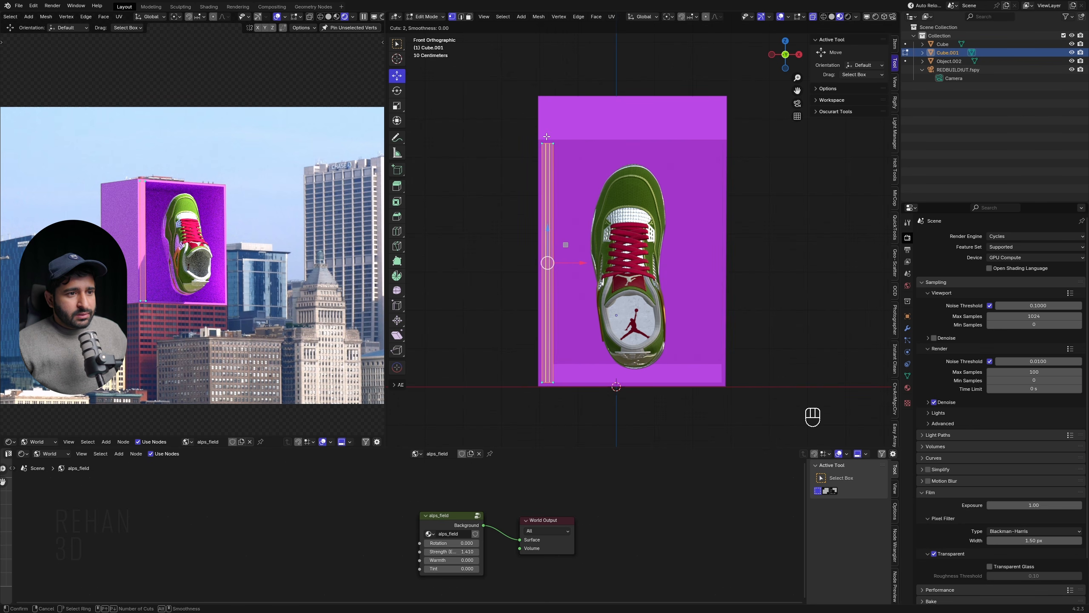
left_click(547, 136)
right_click(547, 137)
Try subdividing the strip across its height with 56 horizontal loop cuts
middle_click_drag(569, 209, 645, 225, "shift")
scroll(646, 226, "up", 1)
key("ctrl+r")
scroll(638, 167, "up", 2)
scroll(639, 166, "up", 20)
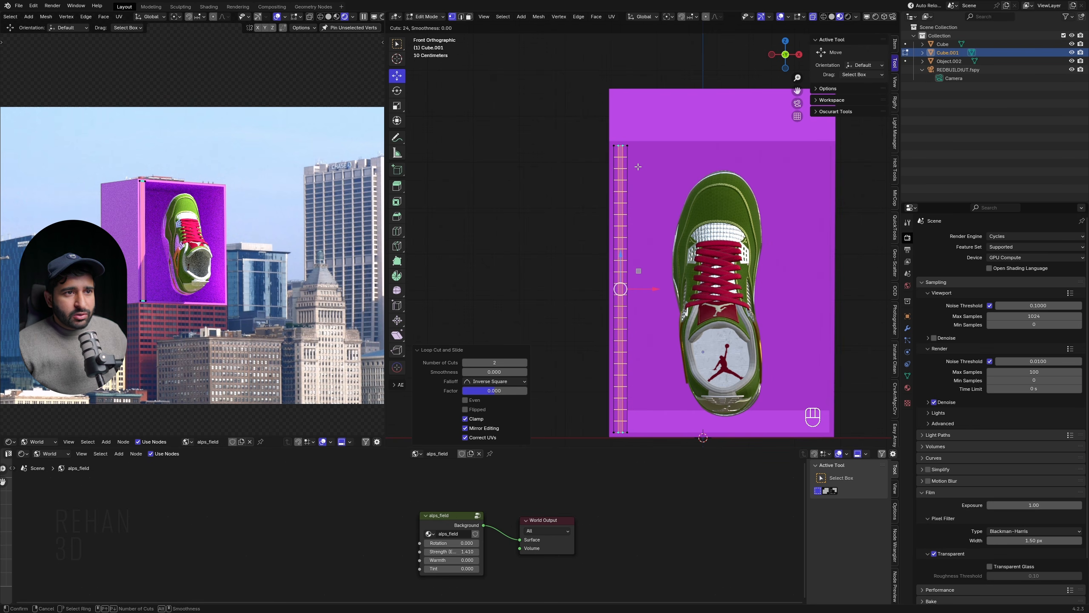
scroll(639, 166, "up", 20)
left_click(638, 167)
right_click(639, 166)
scroll(638, 166, "up", 6)
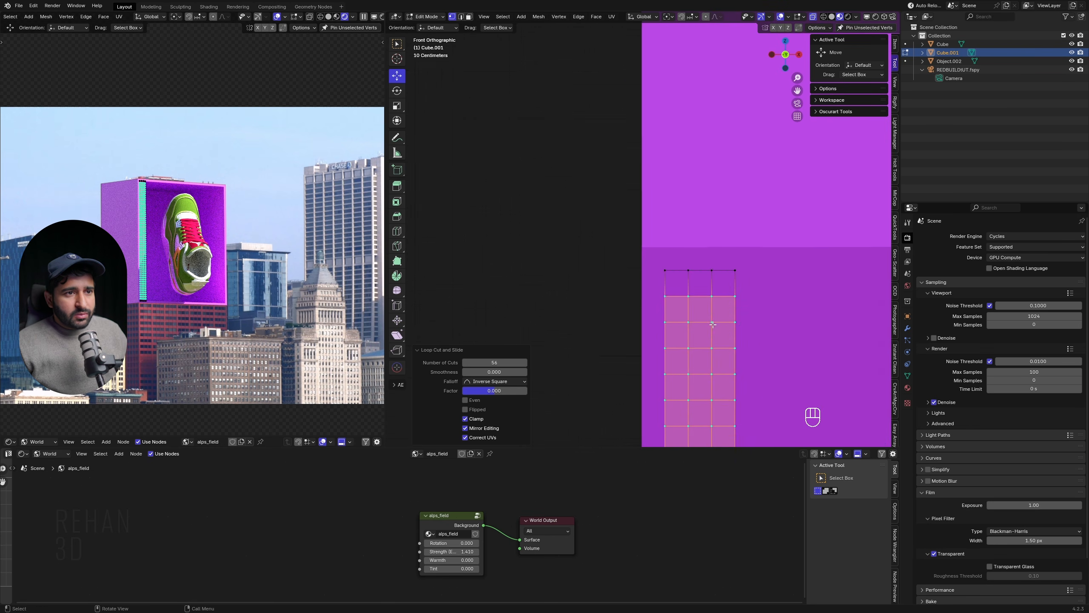
scroll(721, 333, "up", 2)
middle_click_drag(710, 331, 610, 277, "shift")
scroll(610, 277, "up", 1)
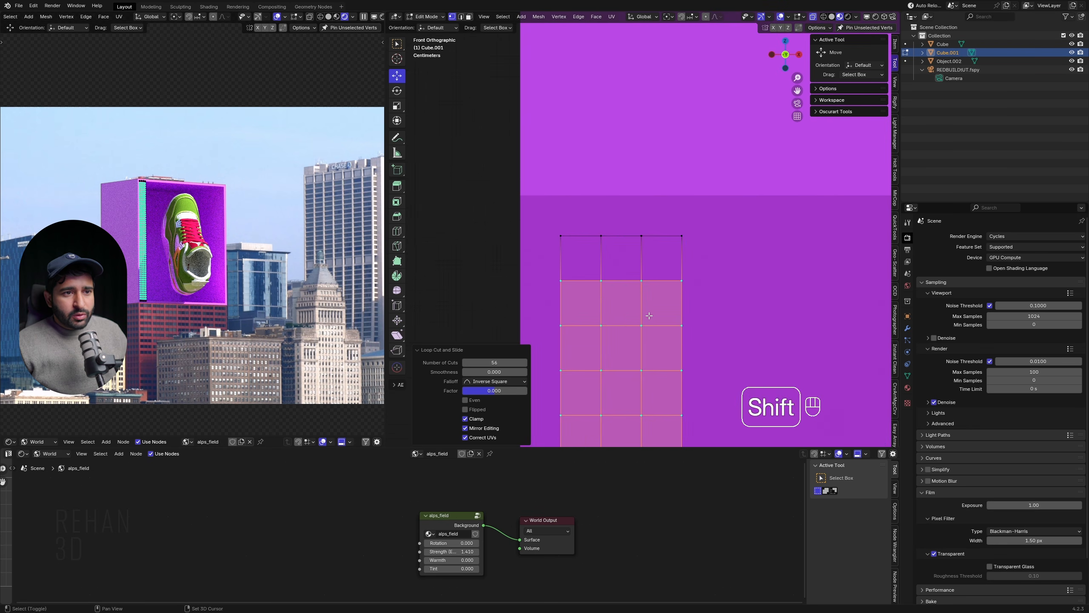
middle_click_drag(649, 315, 658, 290, "shift")
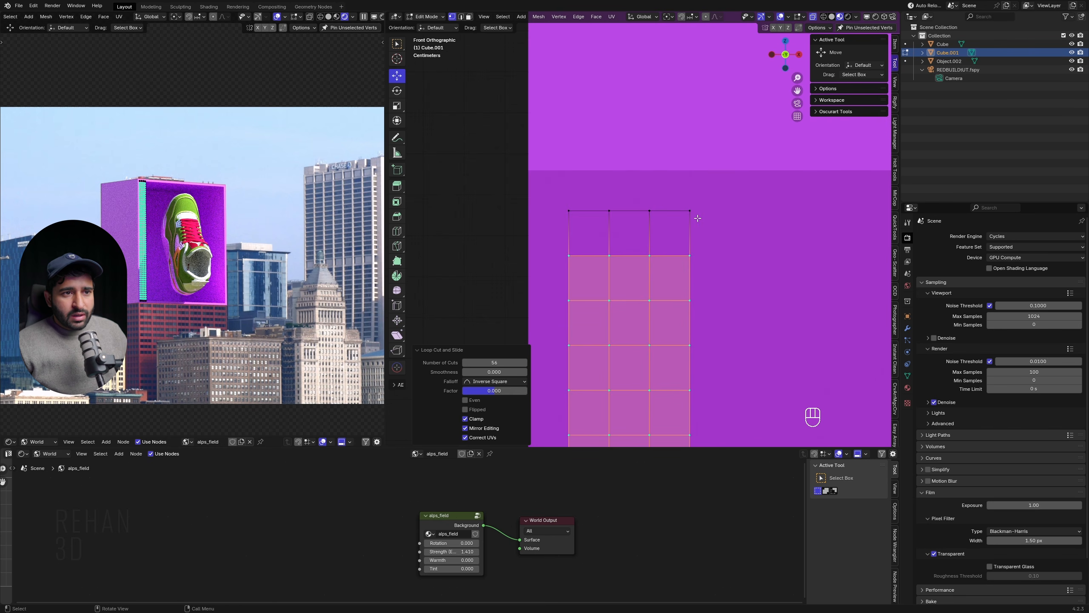
key("ctrl+z")
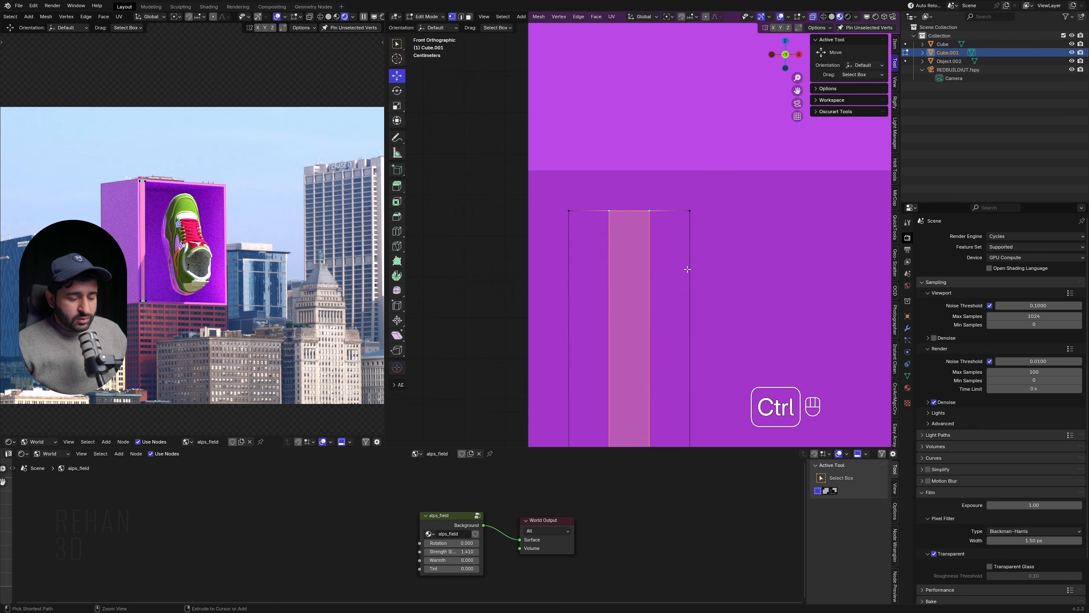
Subdivide the strip with 64 evenly spaced horizontal loop cuts so its cells are nearly square
key("ctrl+r")
scroll(686, 274, "up", 20)
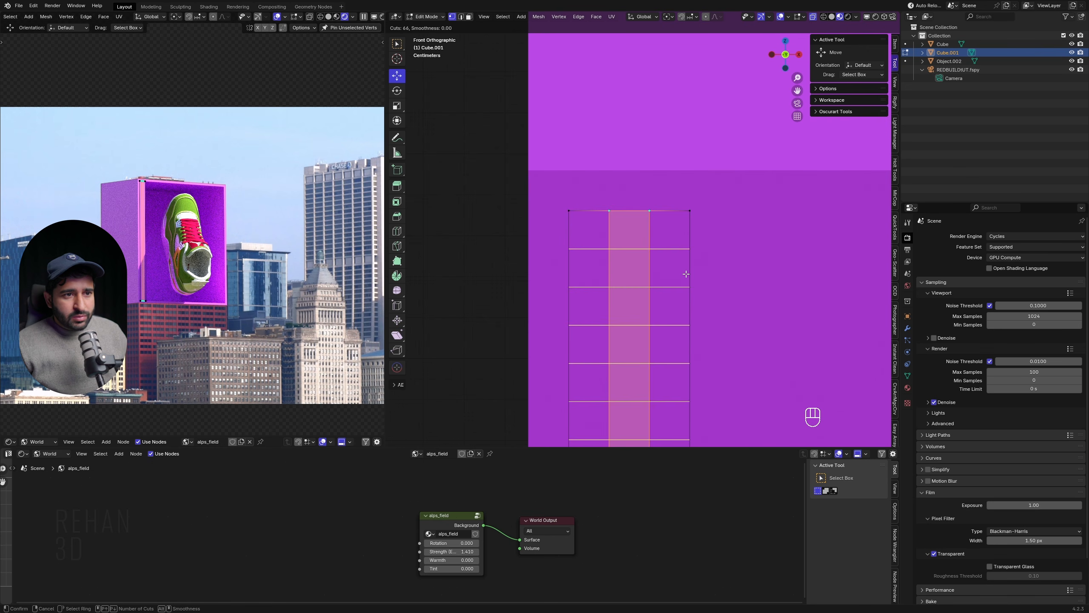
scroll(686, 274, "down", 4)
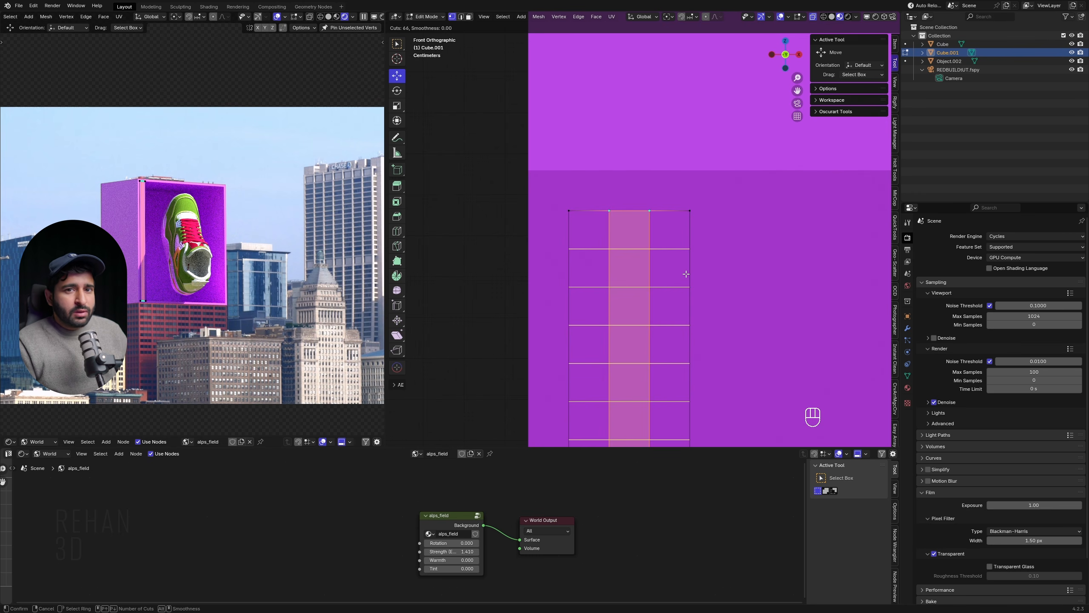
scroll(687, 274, "down", 2)
left_click(687, 274)
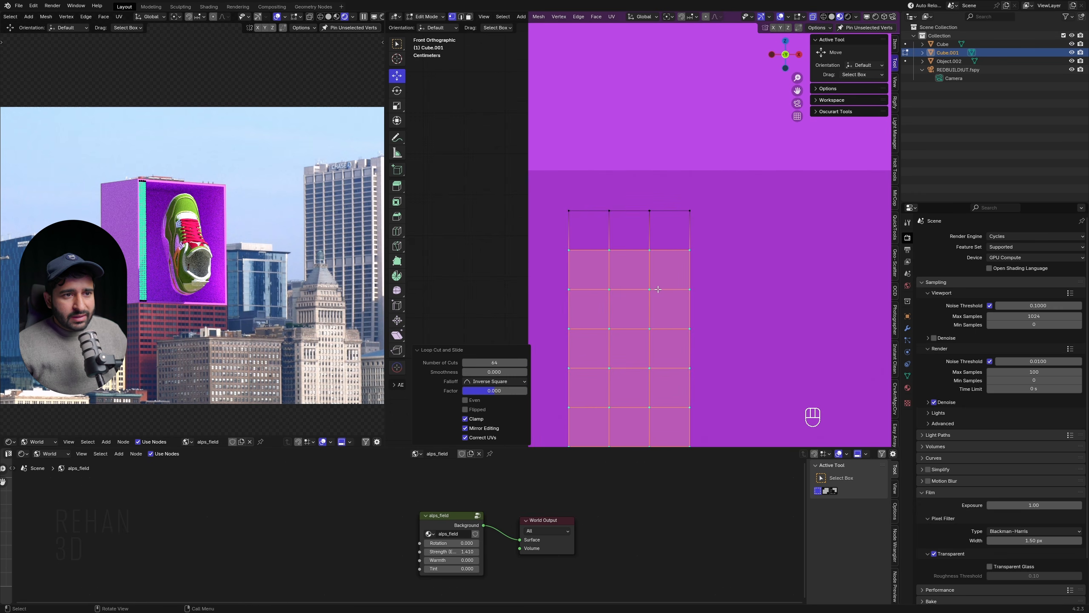
Select the strip's top row of vertices, add a vertex group for it and return to Object Mode
key("Tab")
middle_click_drag(683, 272, 683, 185)
key("Tab")
scroll(683, 185, "up", 6)
left_click_drag(567, 226, 705, 275)
left_click(908, 375)
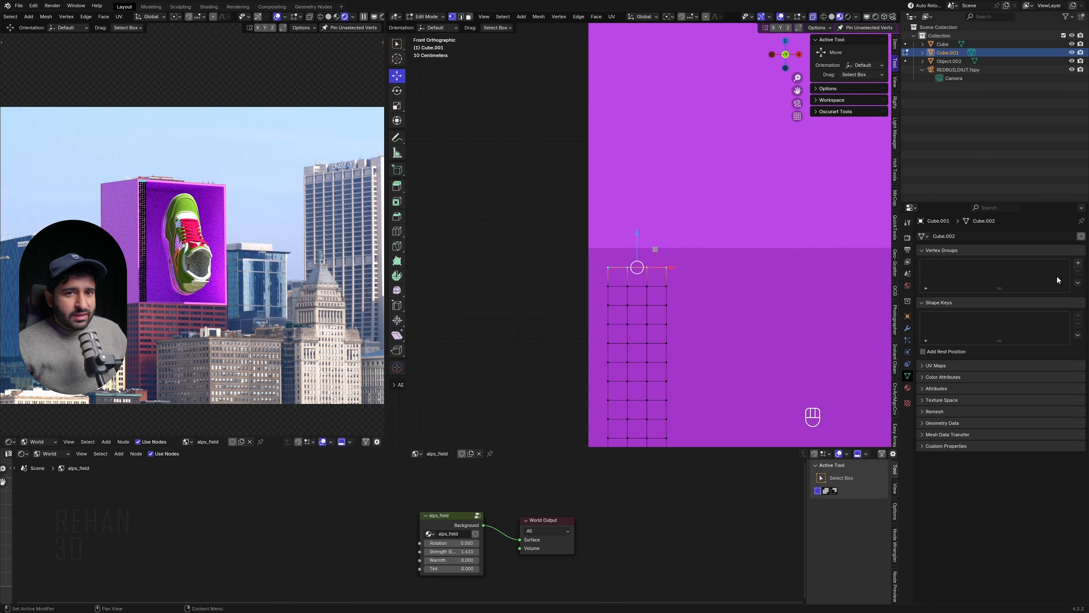
left_click(1079, 263)
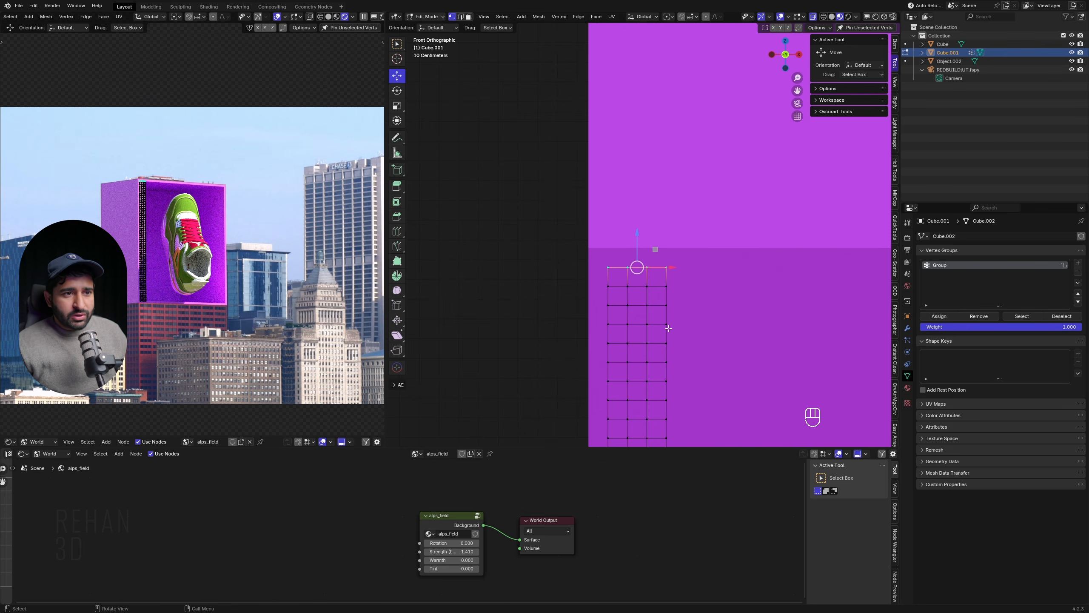
key("Tab")
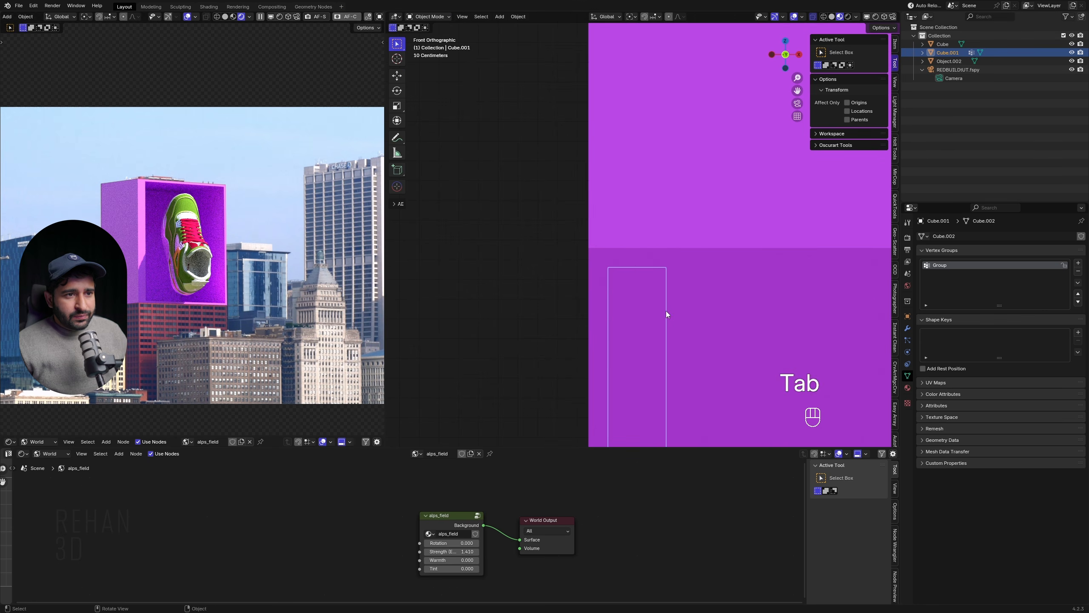
Apply all transforms to the strip object and add Cloth physics to it
left_click(908, 352)
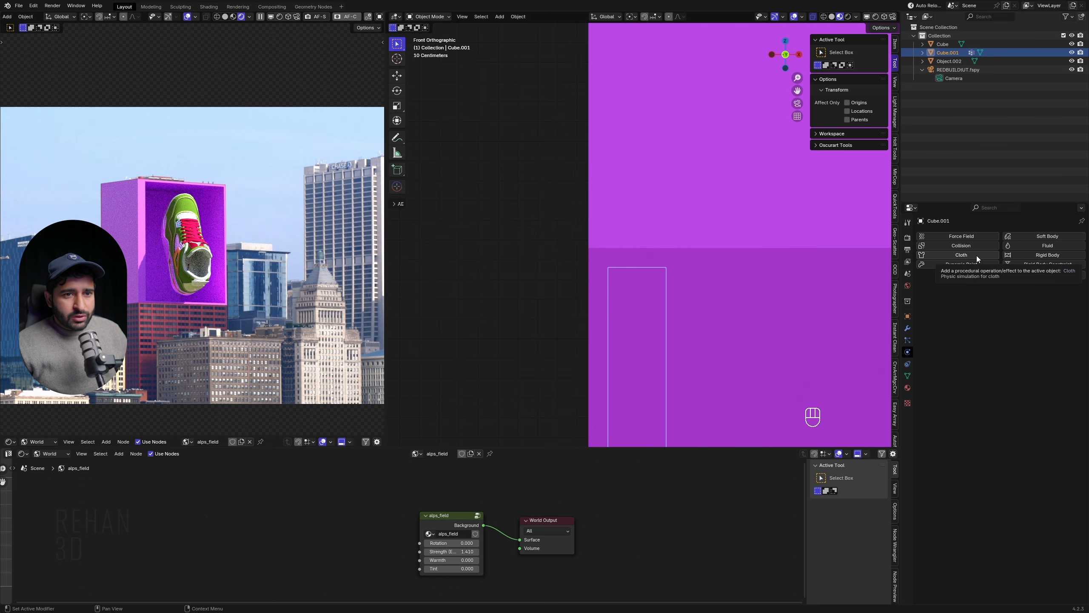
key("shift+c")
middle_click_drag(628, 258, 657, 272)
key("ctrl+a")
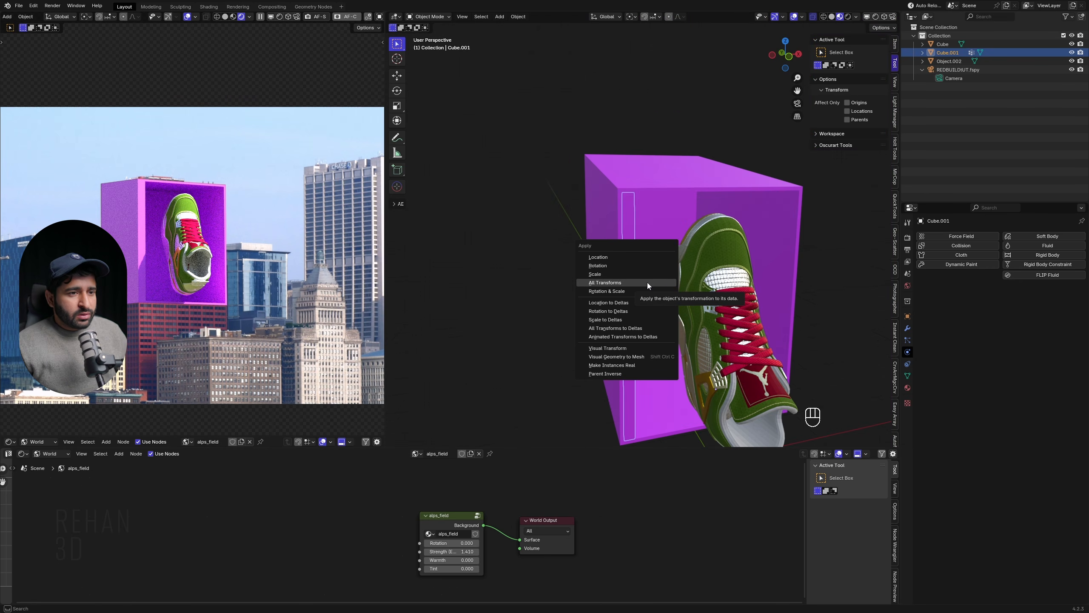
left_click(647, 283)
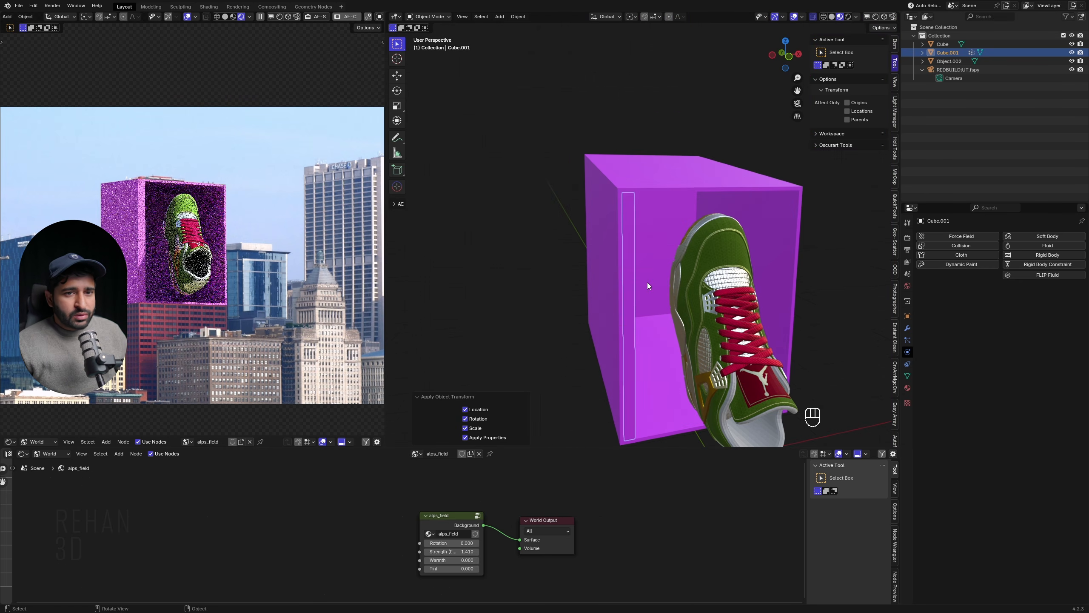
left_click(961, 255)
Set the cloth's Pin Group in the Shape settings to the vertex group named Group
scroll(662, 252, "up", 5)
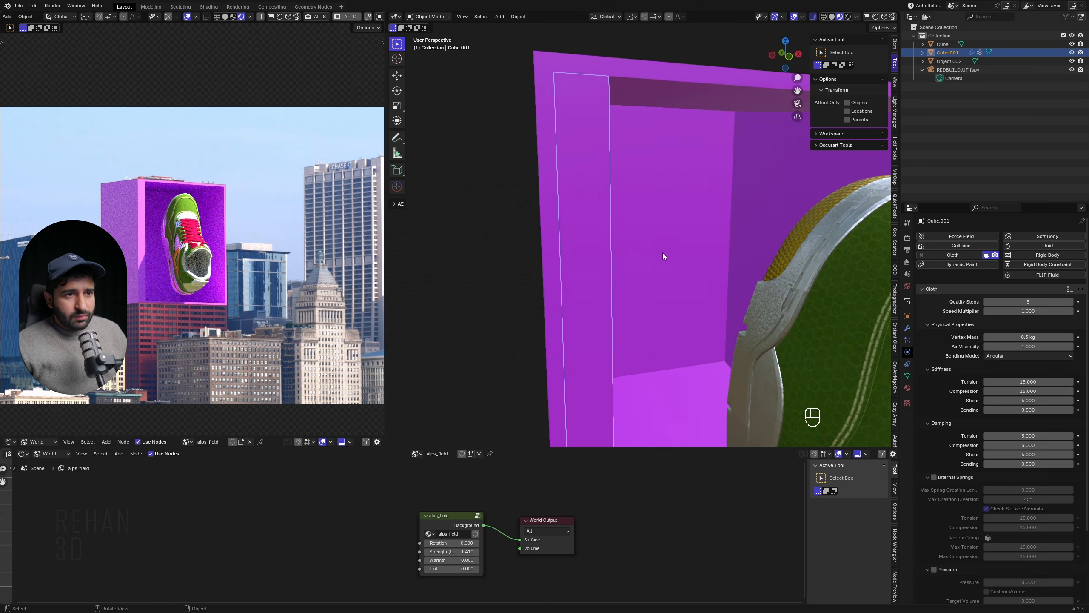
middle_click_drag(734, 277, 708, 197, "shift")
scroll(962, 413, "down", 2)
scroll(962, 414, "down", 5)
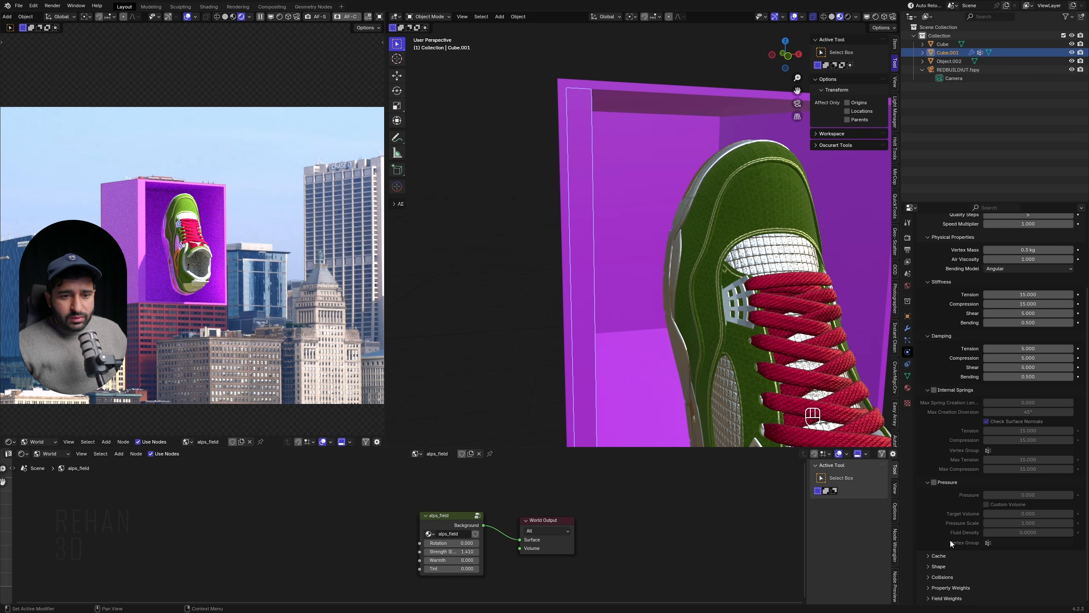
scroll(950, 540, "down", 3)
left_click(946, 566)
scroll(948, 565, "down", 3)
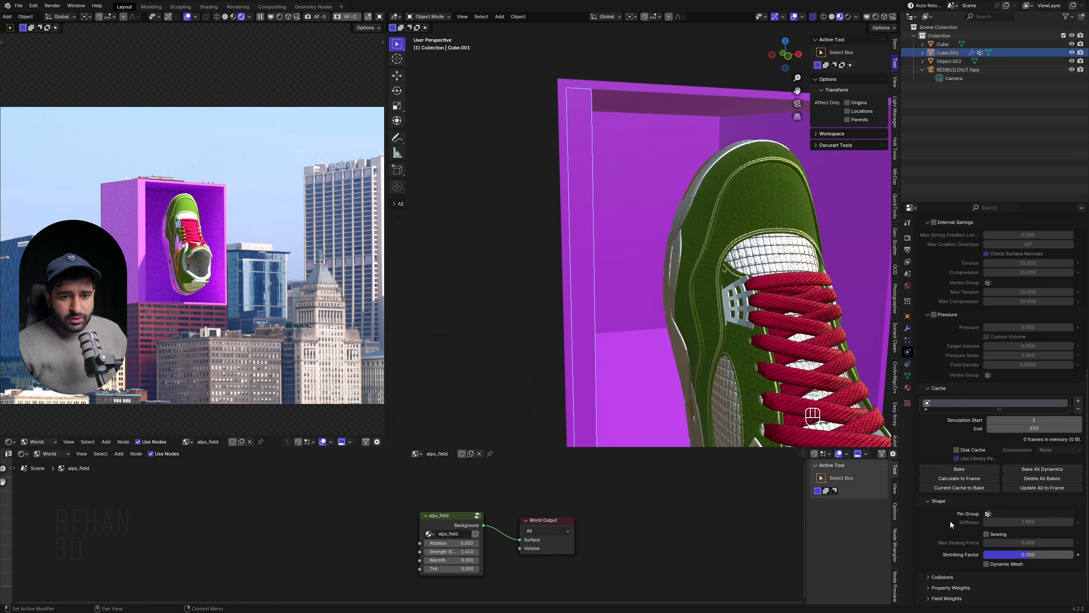
left_click(990, 515)
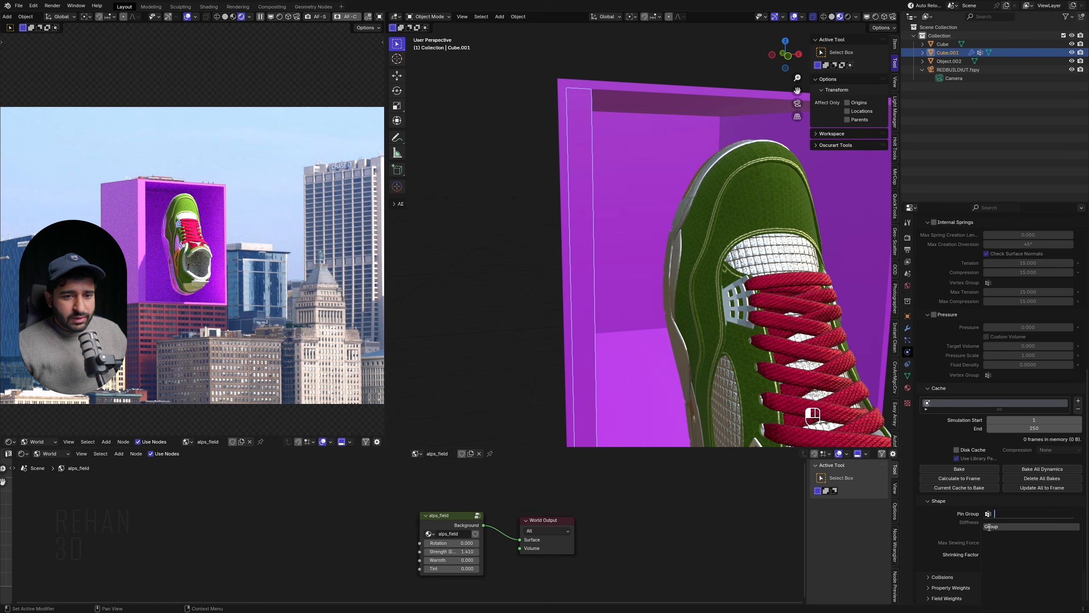
left_click(989, 526)
Enable Self Collisions for the cloth and switch the world node editor area to the Timeline
left_click(942, 576)
scroll(950, 560, "down", 6)
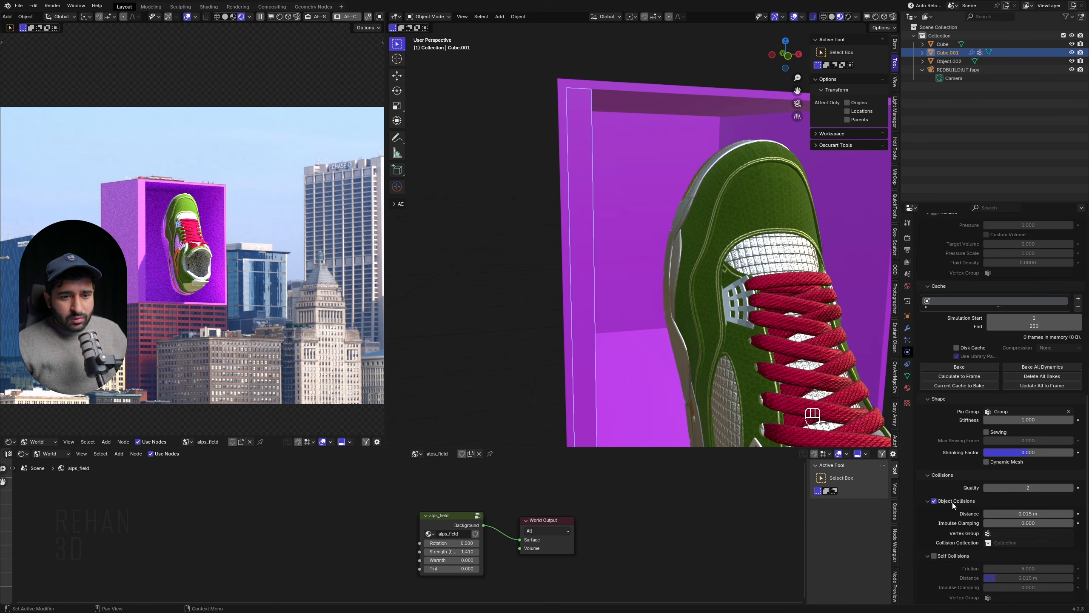
left_click(934, 533)
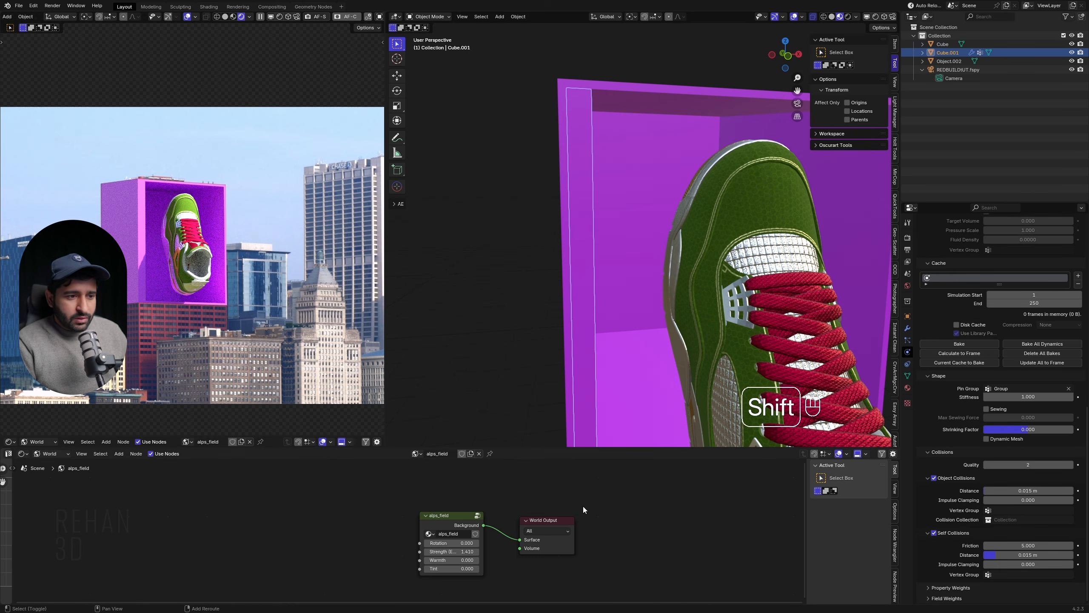
key("shift+F12")
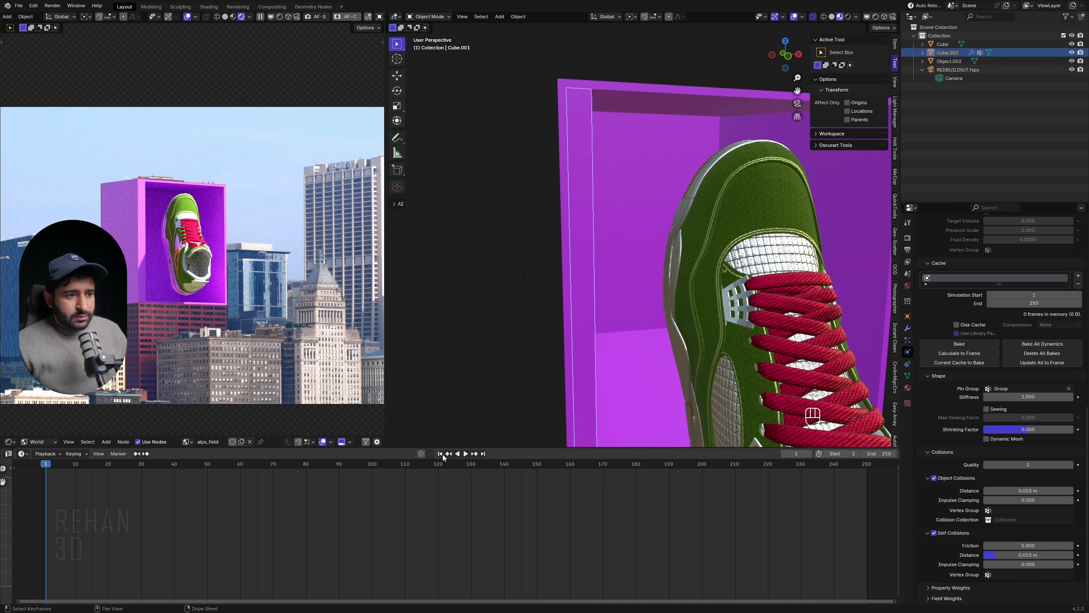
Play the cloth simulation to check how the single strip behaves, and stop it
scroll(513, 511, "down", 2)
middle_click_drag(566, 368, 599, 312)
key("shift+space")
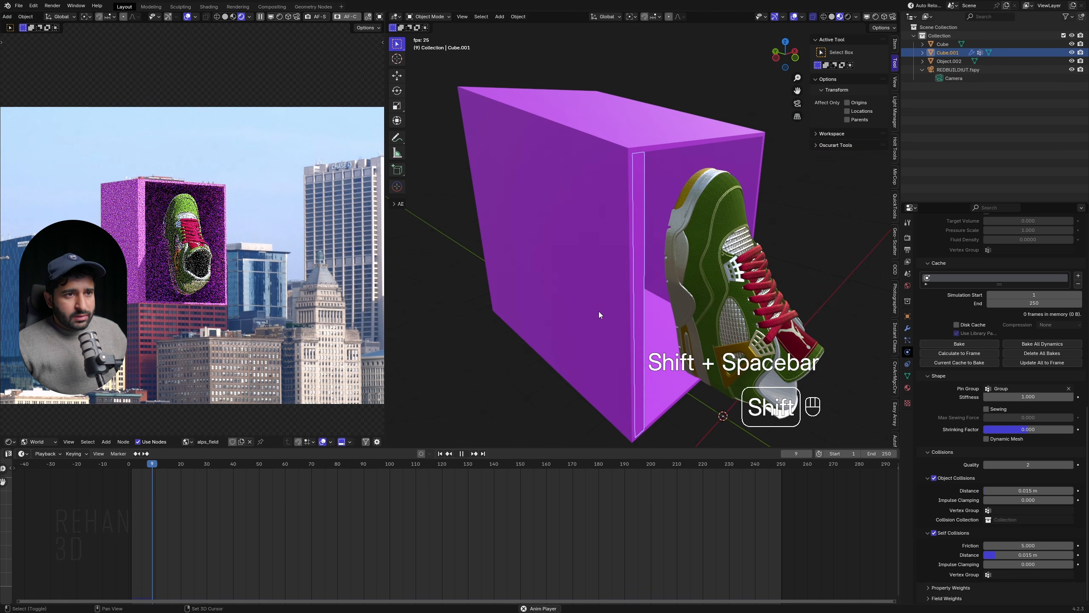
key("shift+space")
left_click(449, 454)
scroll(590, 320, "down", 3)
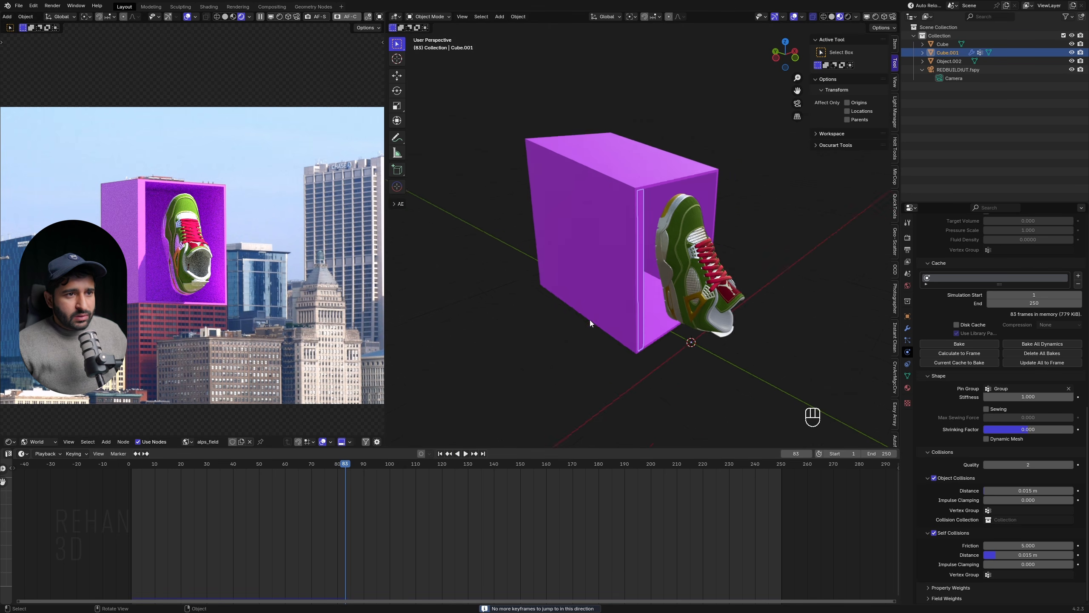
Add a Wind force field, rotate it 90 degrees and move it behind the box, about 10.1 m back and 3.6 m up
key("shift+a")
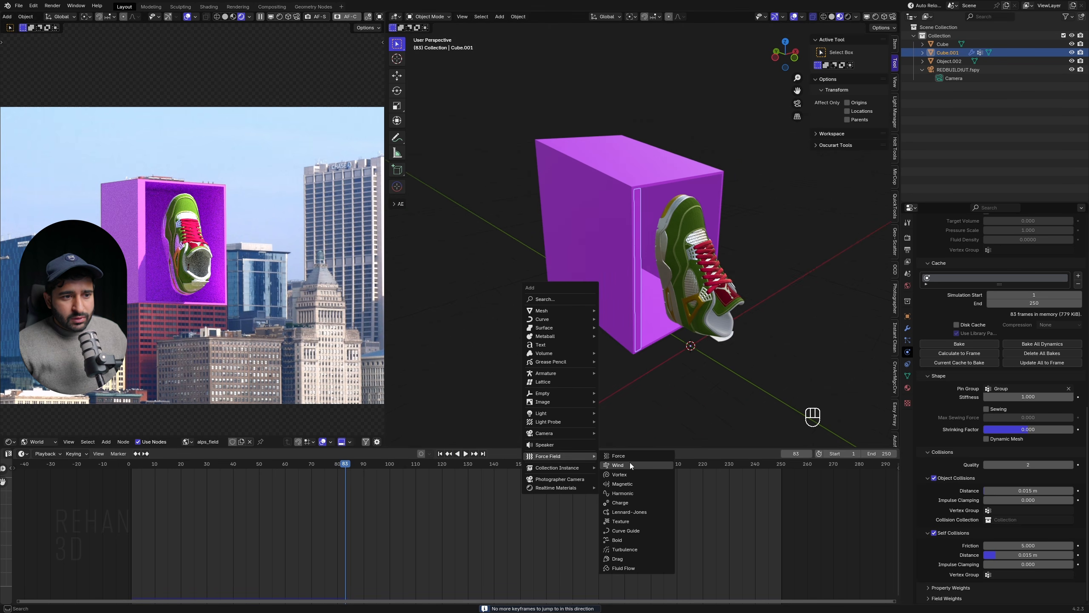
left_click(626, 567)
middle_click_drag(630, 388, 649, 322, "alt")
key("r")
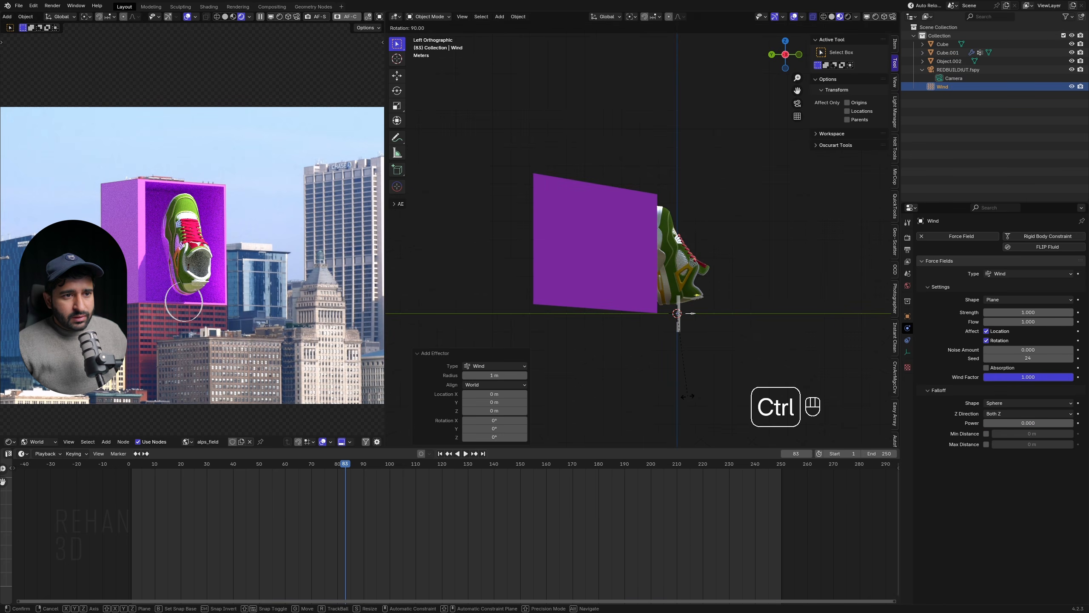
left_click(708, 365, "ctrl")
key("g")
left_click(519, 284)
Set the wind force field's strength to 30
left_click(1021, 312)
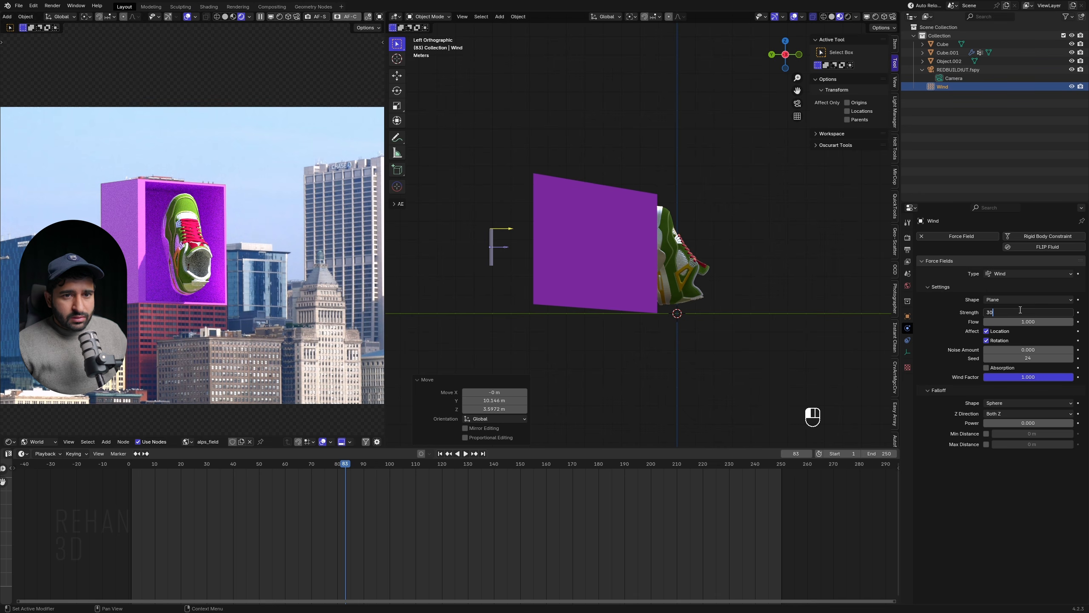
type("30")
key("Return")
Replay the simulation from the first frame and examine the strip's movement from the front and side in solid shading
middle_click_drag(609, 378, 488, 415)
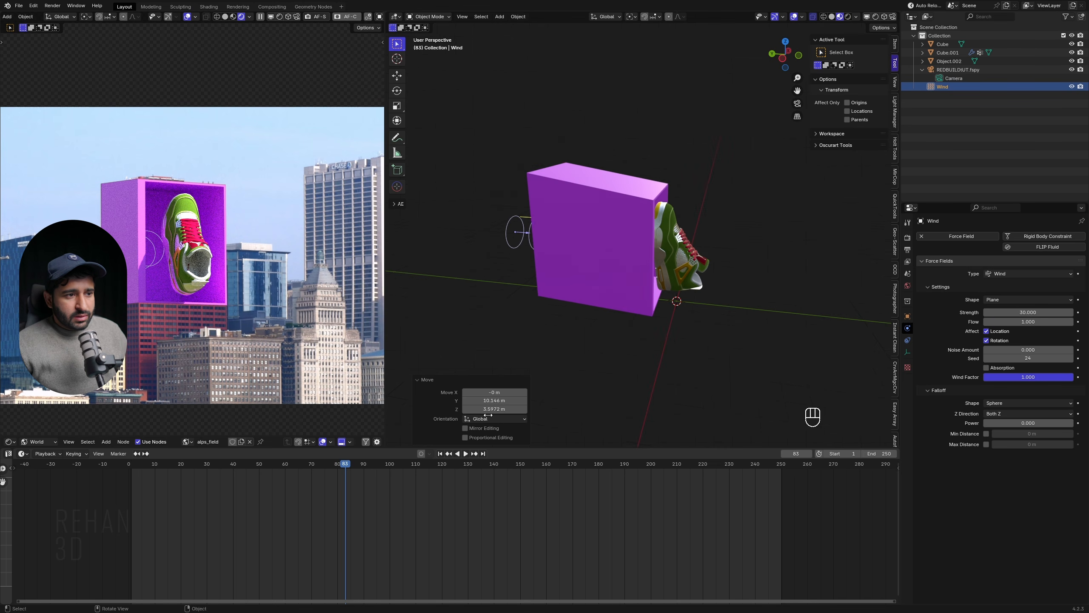
left_click(443, 454)
key("shift+space")
scroll(643, 295, "up", 4)
middle_click_drag(643, 295, 559, 289)
scroll(558, 289, "up", 3)
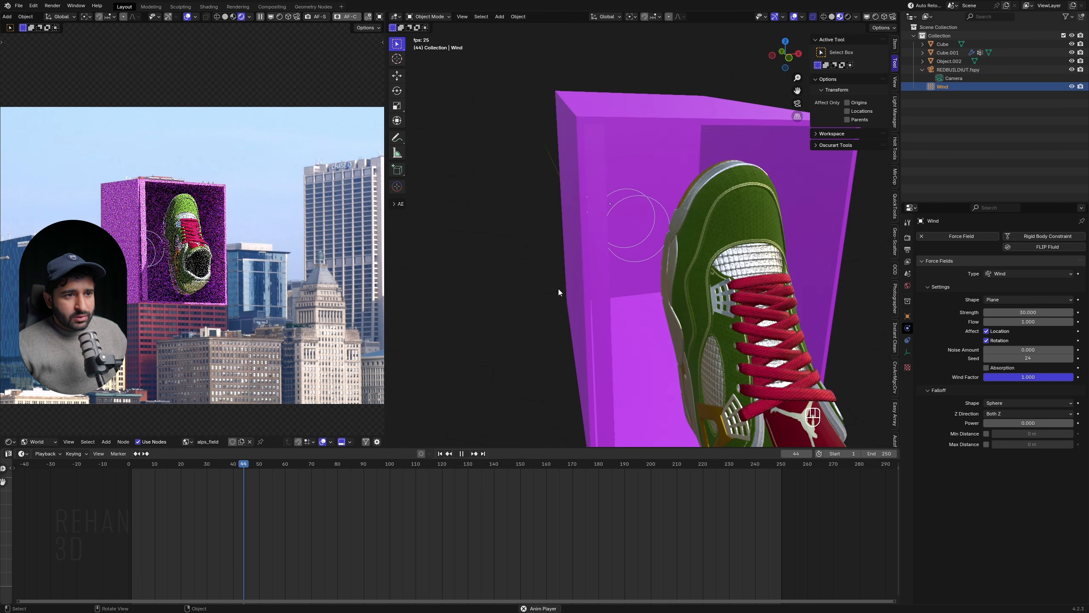
key("z")
key("alt+z")
mouse_move(623, 277)
middle_mouse_down()
mouse_move(667, 287)
mouse_move(706, 240)
mouse_move(725, 248)
middle_mouse_up()
scroll(725, 248, "down", 2)
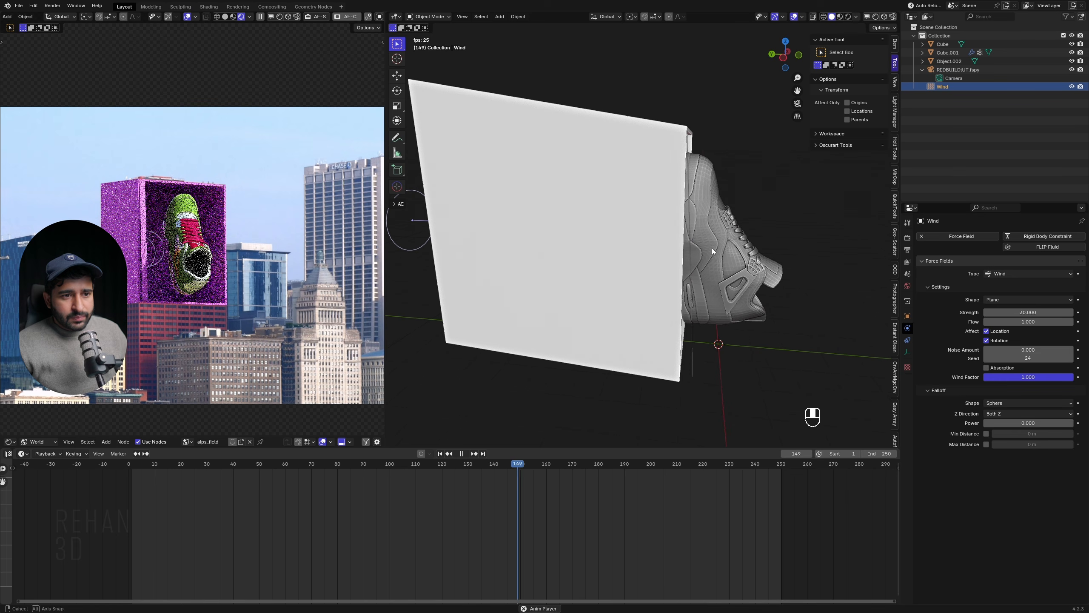
Set the wind's noise amount to 1 and inspect the strip's motion before stopping playback
left_click(1016, 349)
type("1")
key("Return")
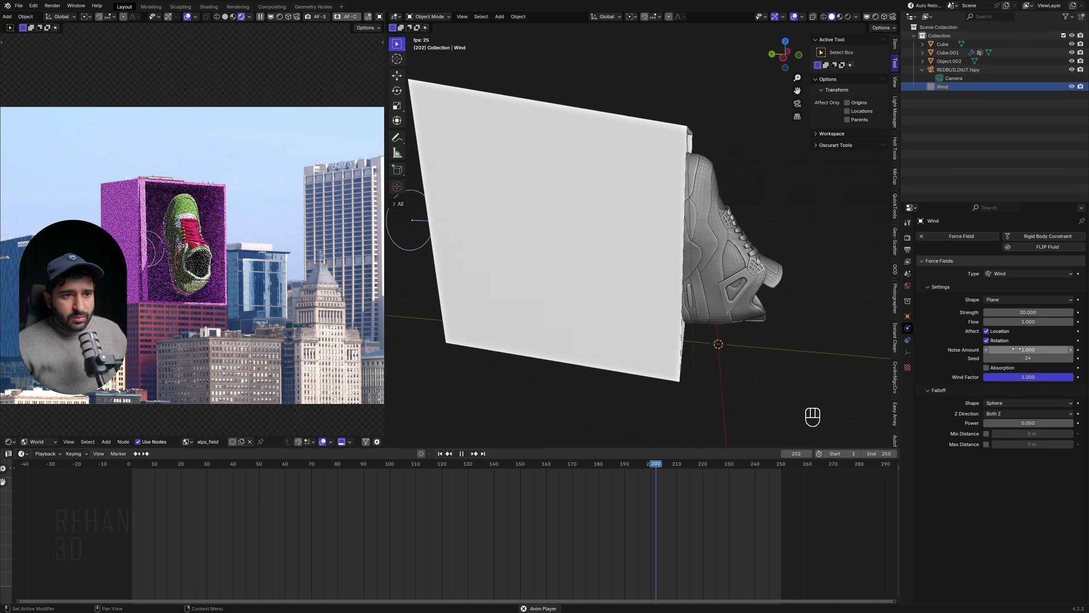
middle_click_drag(707, 309, 447, 420)
key("shift+space")
middle_click_drag(525, 301, 630, 312)
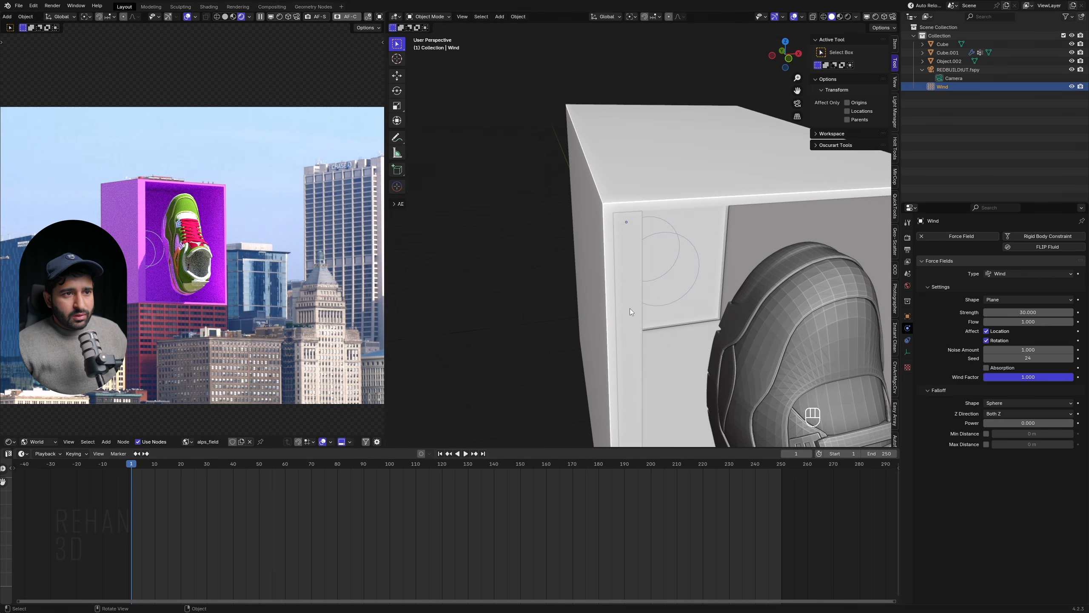
Select the cloth strip, return the viewport to material preview and add an Array modifier to the strip
left_click(631, 311)
key("z")
mouse_move(595, 373)
middle_mouse_down()
mouse_move(644, 332)
mouse_move(655, 283)
mouse_move(606, 275)
middle_mouse_up()
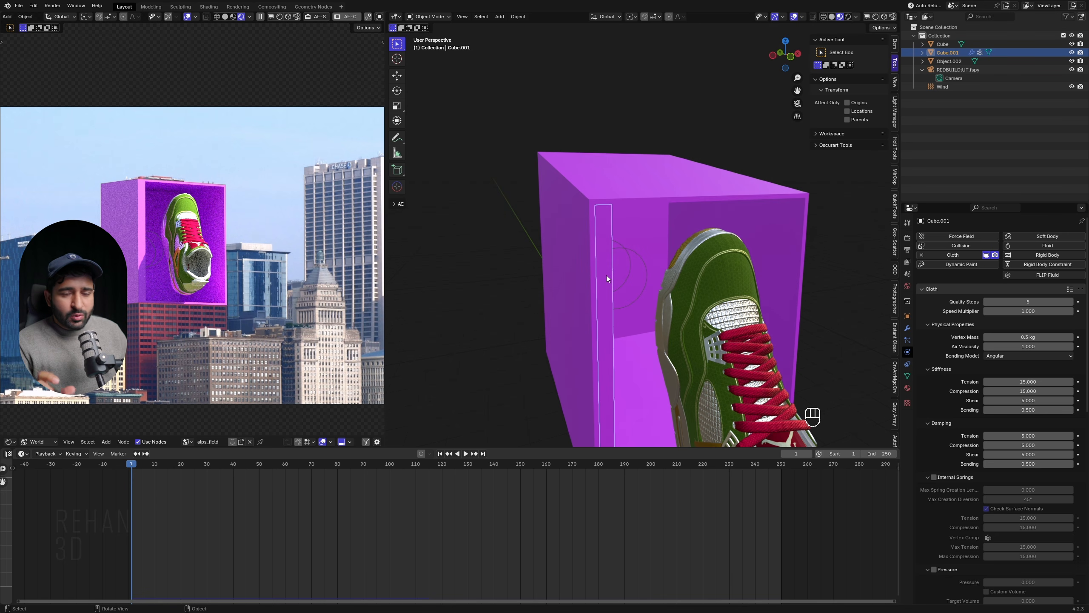
left_click(907, 328)
left_click(939, 238)
left_click(775, 262)
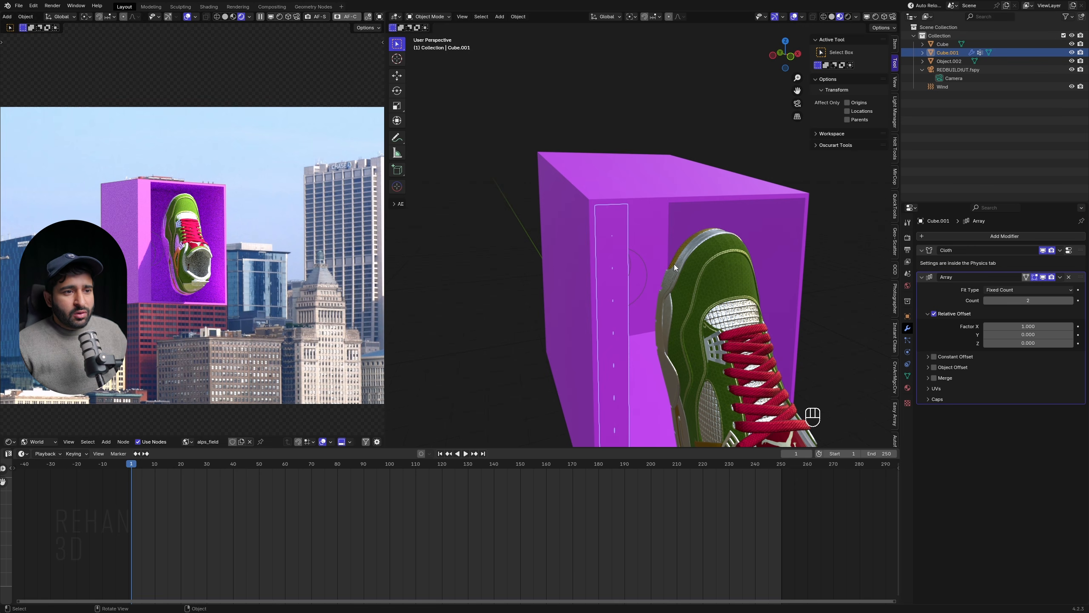
Increase the strip's Array count to 16 so the copies span the box opening
middle_click_drag(676, 264, 581, 226)
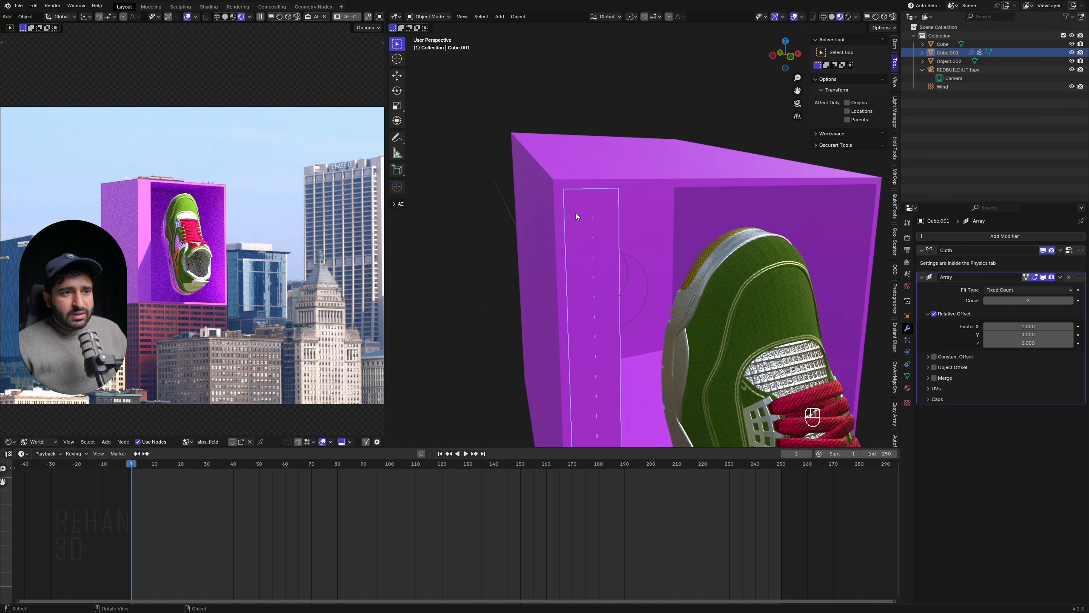
left_click(1072, 302)
left_click(1071, 301)
left_click(1071, 301)
left_click(1071, 301)
left_click(1072, 301)
left_click(1071, 302)
left_click(1071, 301)
left_click(1071, 302)
double_click(1071, 302)
left_click(1071, 301)
double_click(1071, 302)
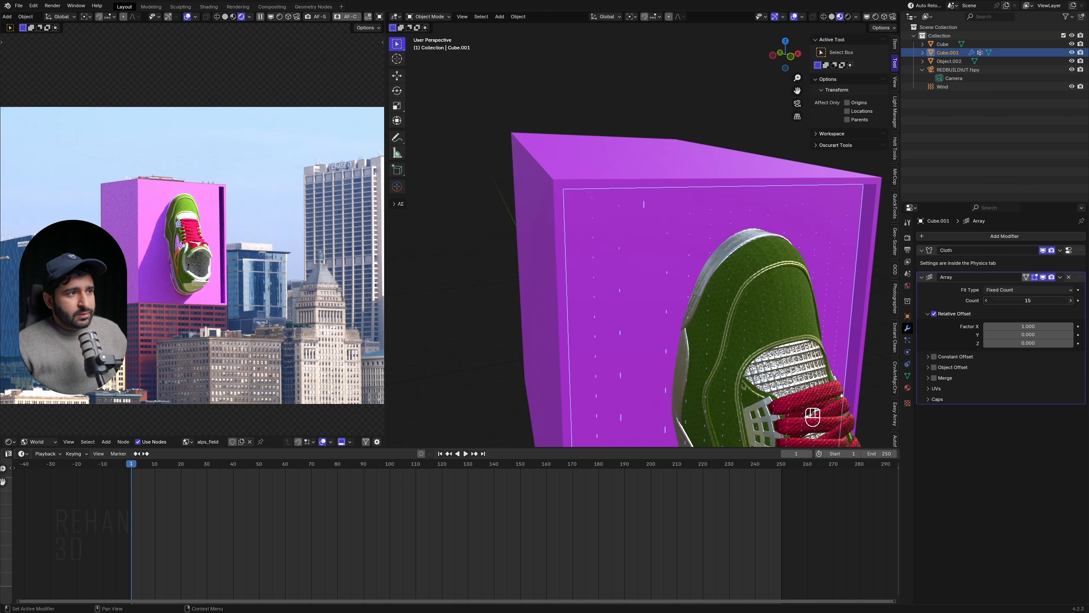
left_click(1071, 301)
Set the Array's relative offset X factor to 1.01 and check the gaps between the strips
scroll(550, 292, "up", 5)
left_click(1030, 327)
type("1.01")
key("KP_Enter")
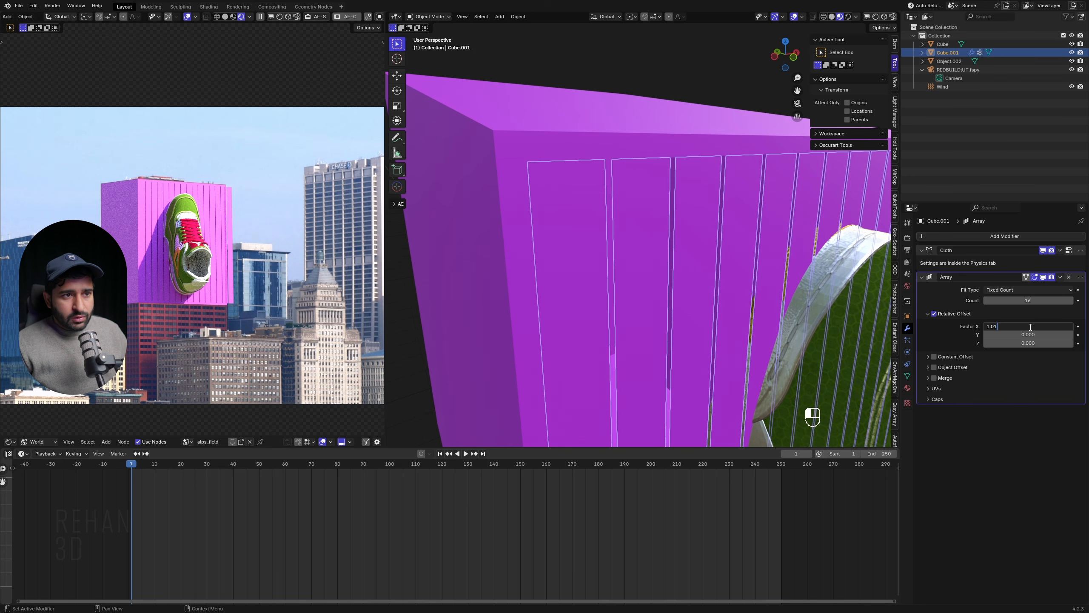
left_click(1030, 327)
left_click(1050, 331)
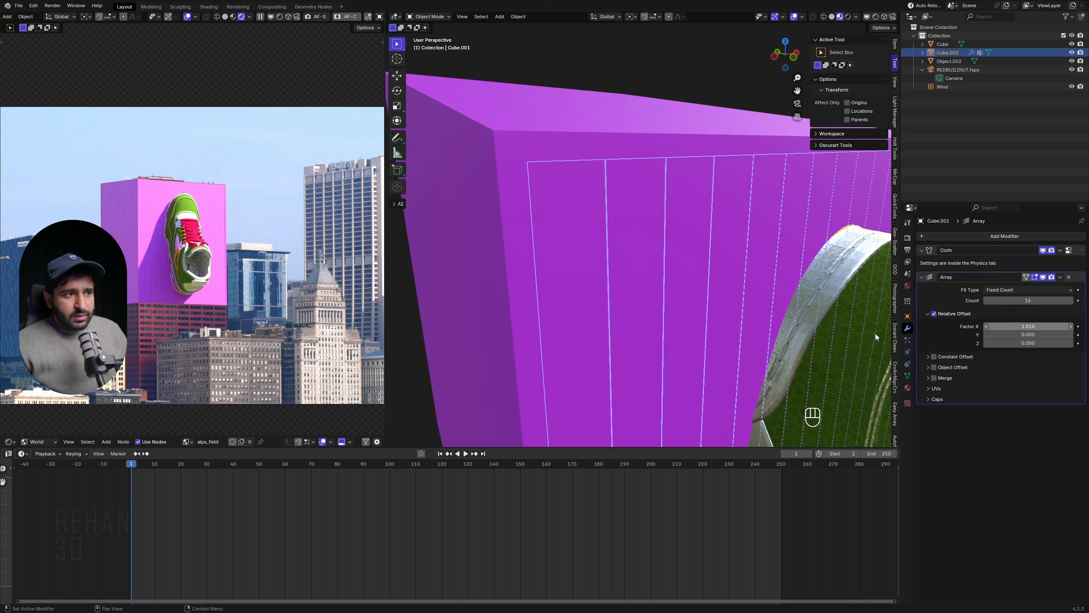
scroll(725, 333, "down", 4)
middle_click_drag(725, 332, 625, 323)
scroll(683, 317, "up", 2)
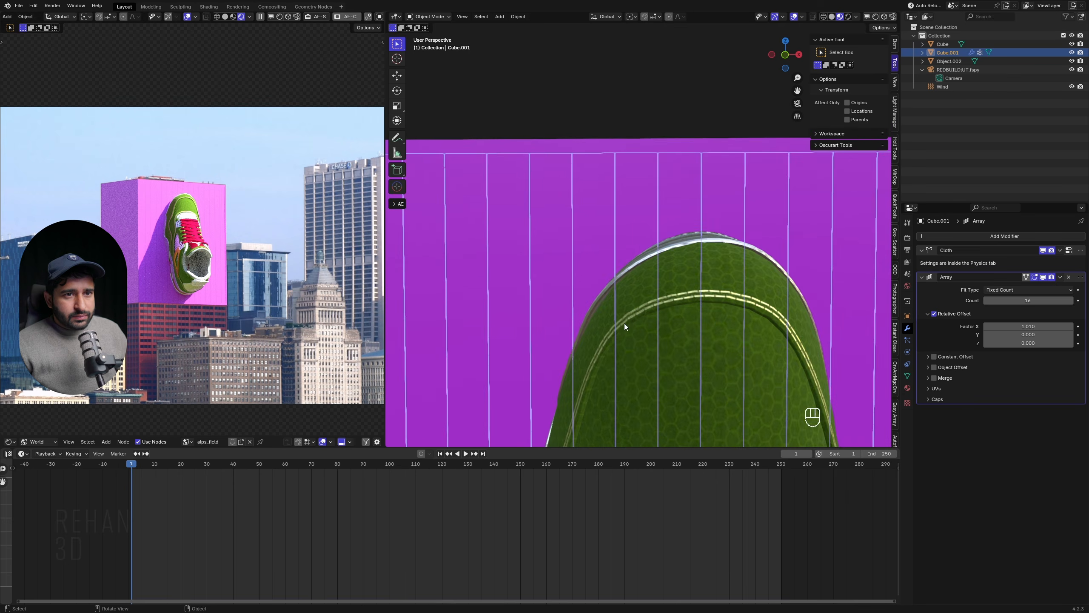
scroll(625, 323, "down", 3)
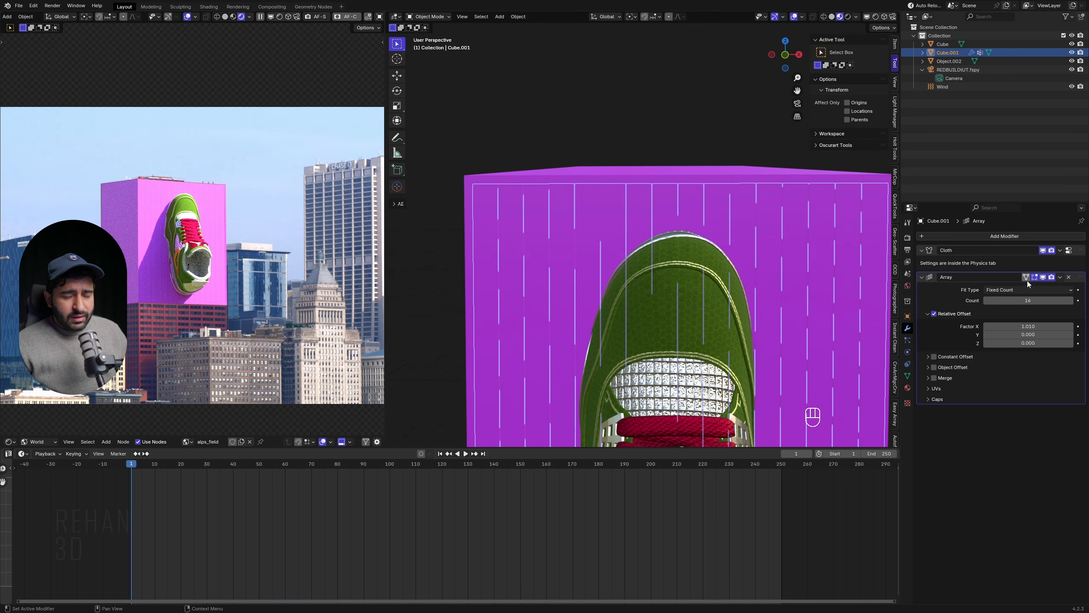
Apply the Array modifier, separate the strip mesh by loose parts and return to Object Mode
key("ctrl+a")
scroll(732, 294, "down", 5)
mouse_move(732, 293)
middle_mouse_down("shift")
mouse_move(733, 254)
mouse_move(733, 275)
middle_mouse_up("shift")
key("Tab")
scroll(733, 275, "up", 2)
key("a")
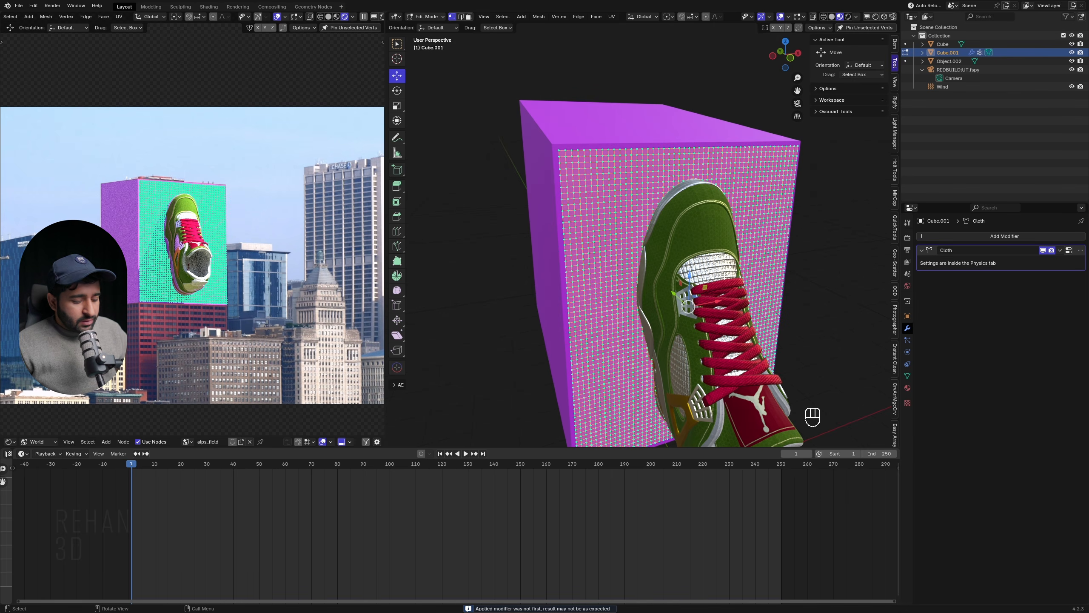
key("p")
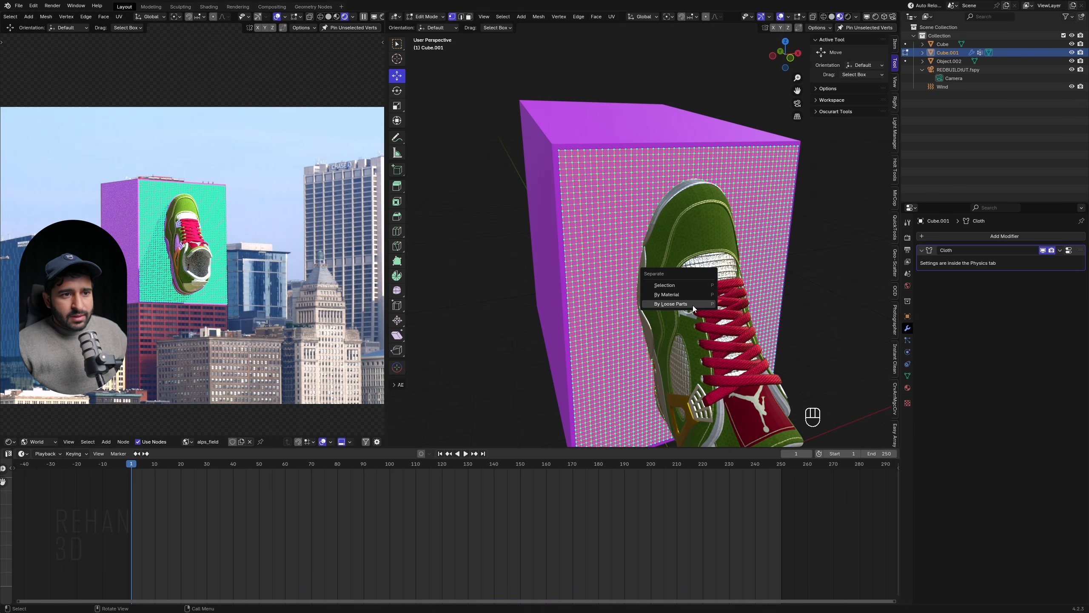
left_click(693, 304)
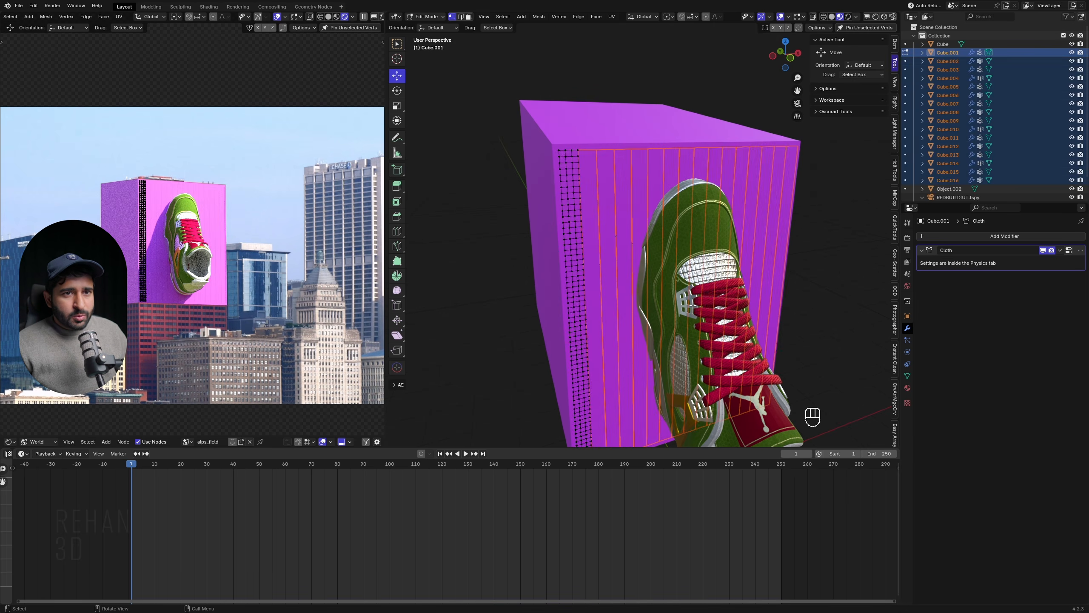
key("Tab")
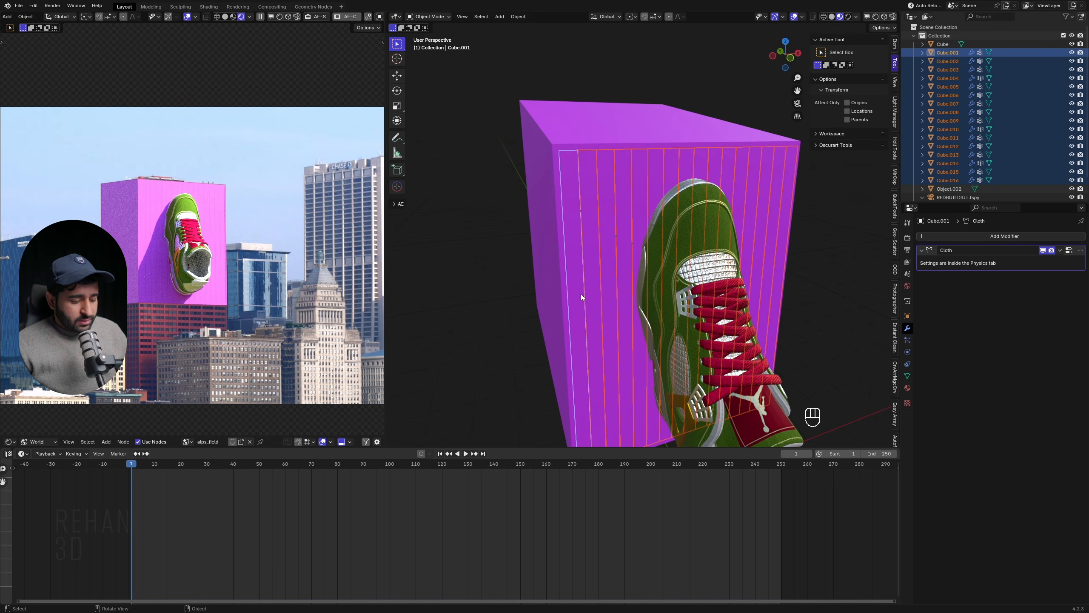
Move all the separated strips into a new collection named Cloth and collapse it in the outliner
key("m")
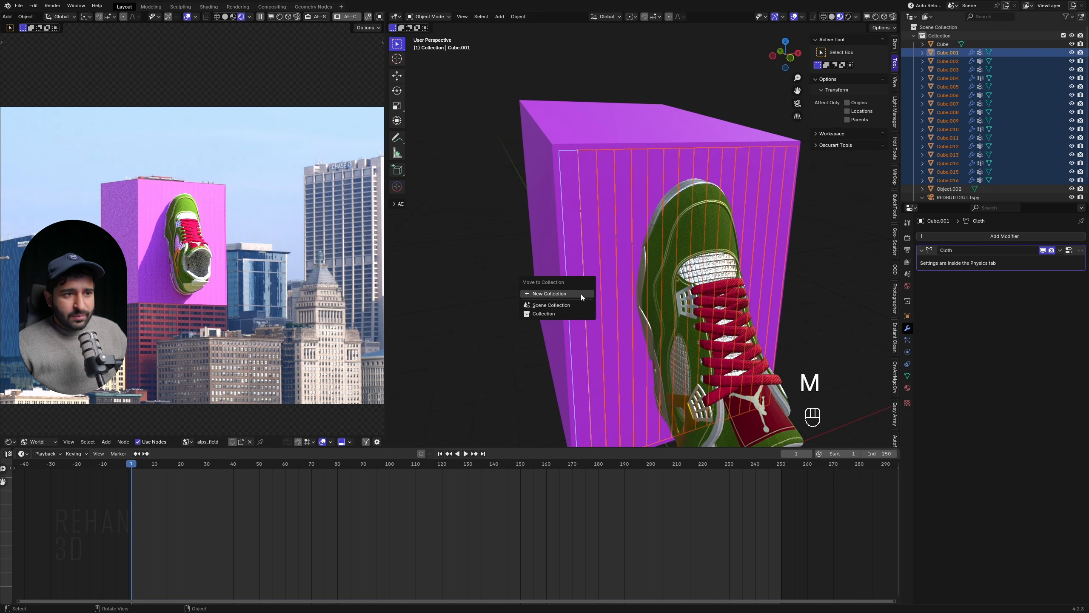
left_click(581, 294)
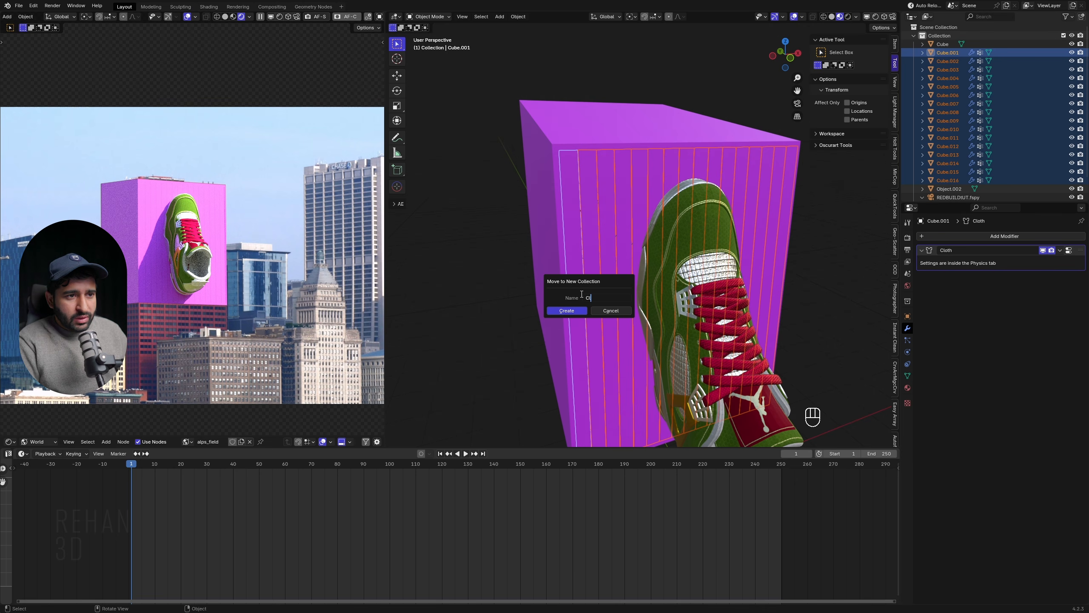
key("Return")
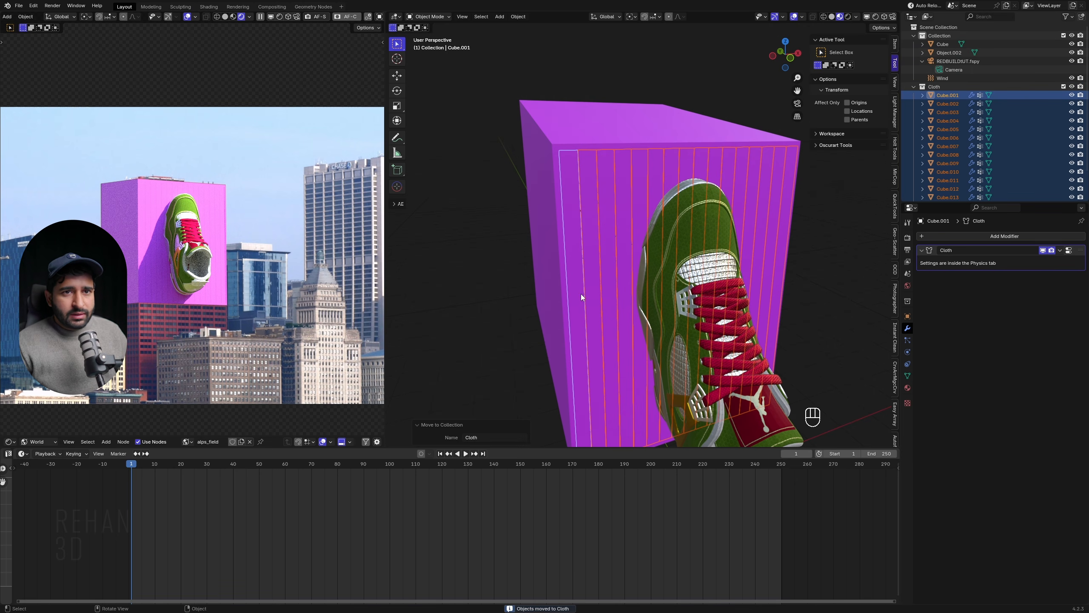
left_click(914, 86)
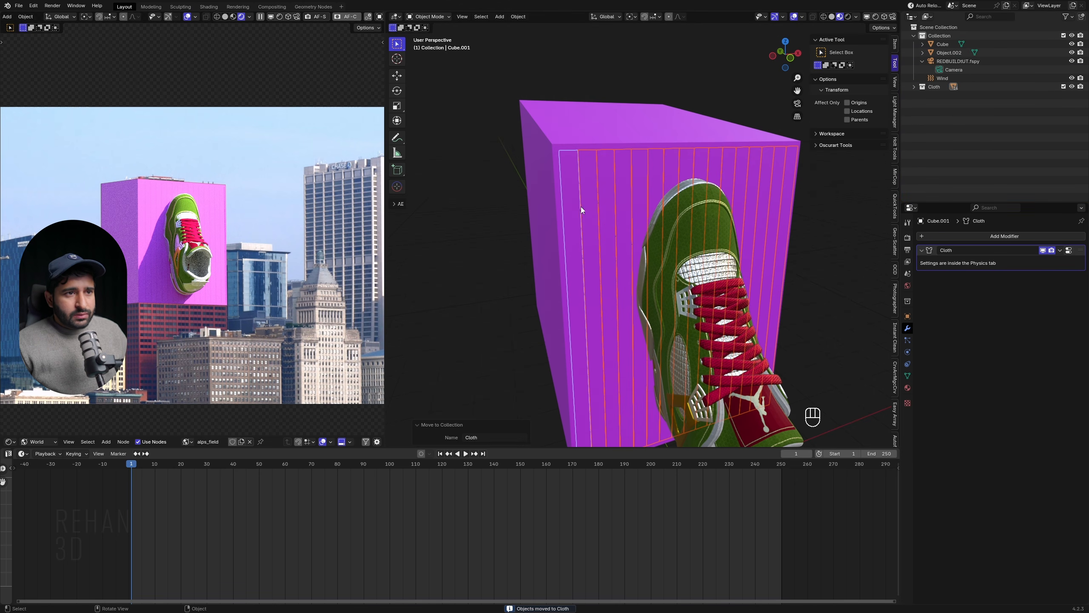
Look through the box, sneaker and wind objects in the outliner, and select and expand the Cloth collection
left_click(943, 44)
left_click(946, 53)
left_click(942, 78)
left_click(933, 87)
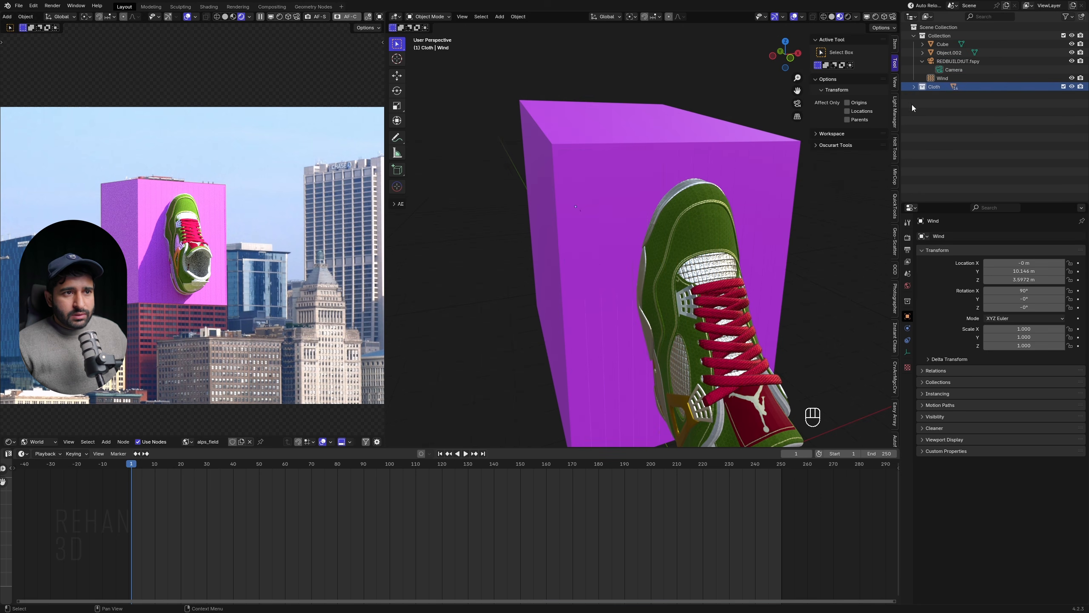
left_click(914, 87)
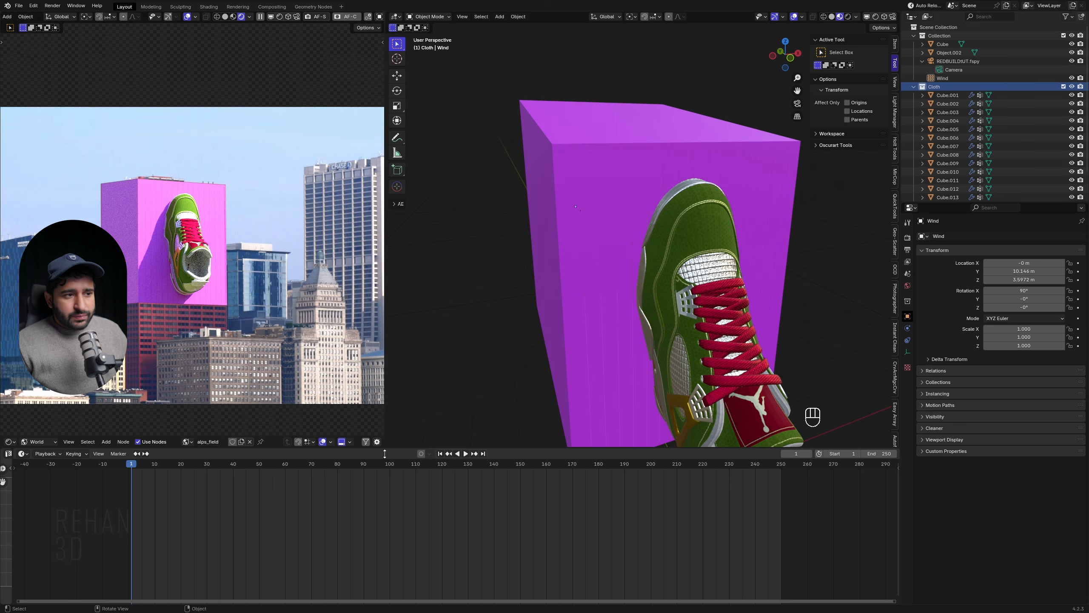
Play the simulation with all the strips, view it from the side and return to the first frame
key("shift+space")
middle_click_drag(506, 351, 664, 319)
key("shift+space")
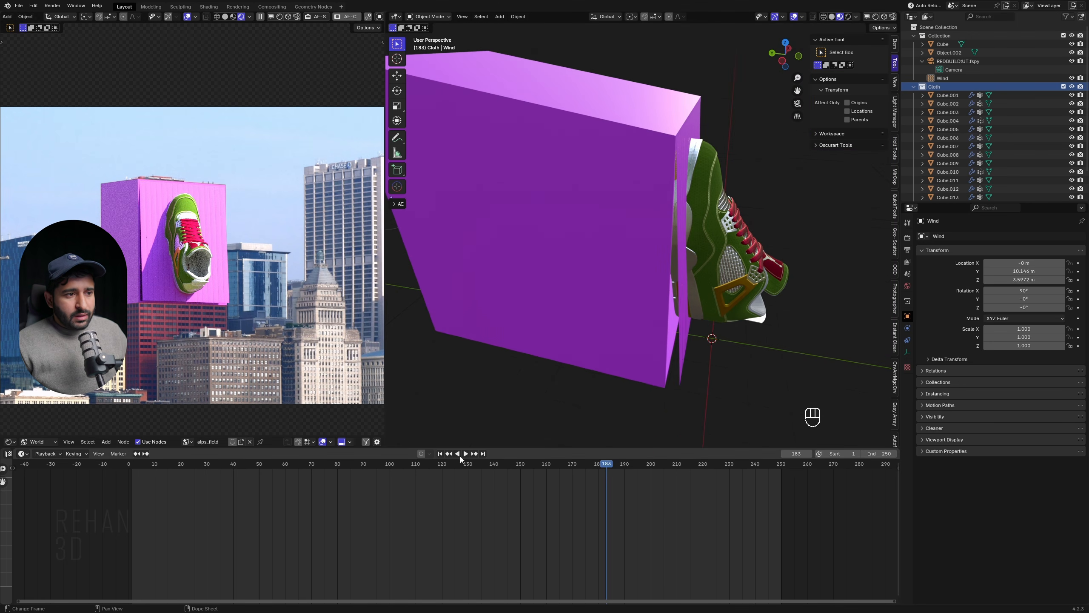
left_click(441, 453)
Enable viewport denoising in the Cycles sampling settings
left_click(908, 237)
left_click(907, 249)
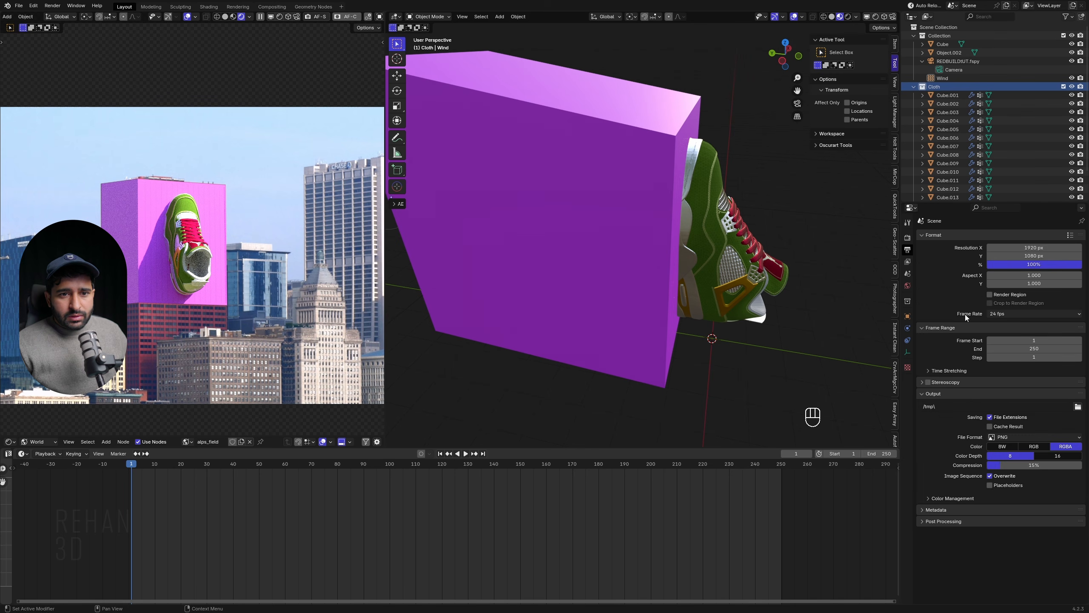
left_click(907, 237)
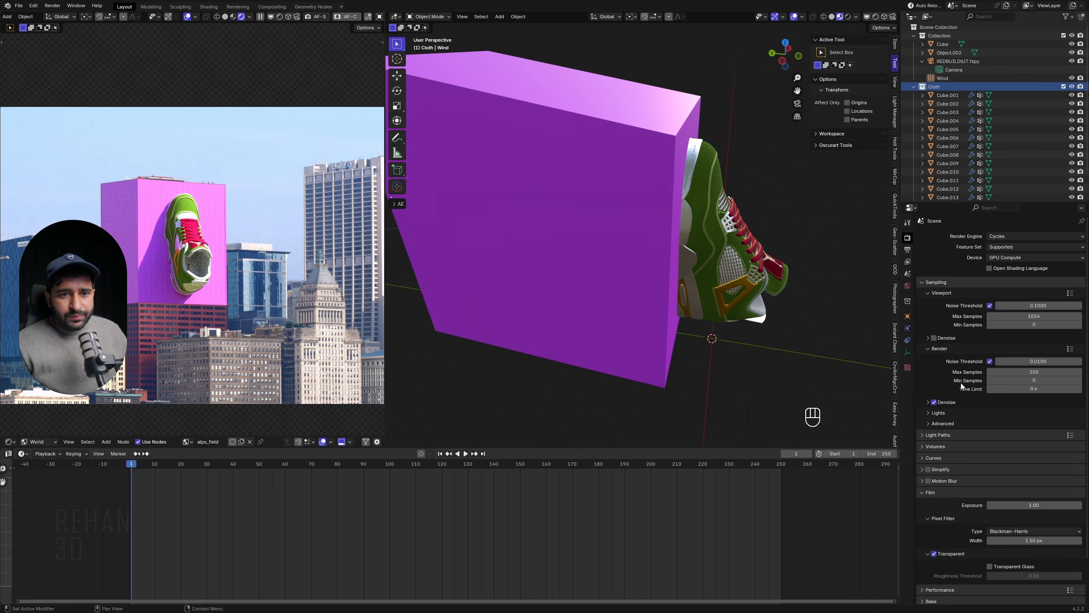
left_click(935, 338)
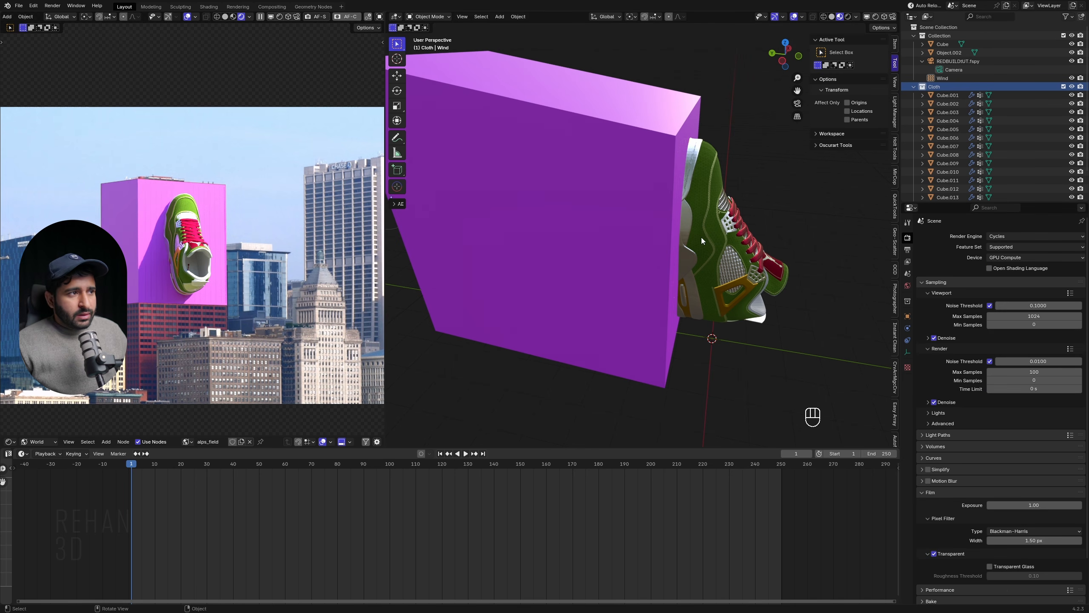
Add a cube at the sneaker and raise it along Z to about the sneaker's mid-height
scroll(701, 237, "up", 3)
left_click(675, 205)
scroll(675, 206, "down", 3)
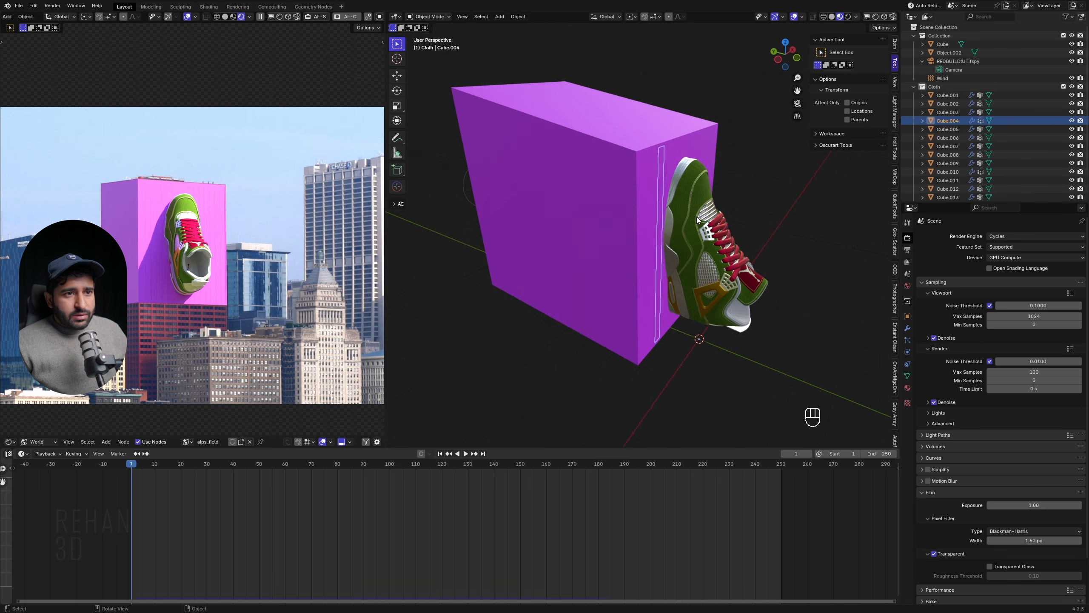
left_click(709, 258)
middle_click_drag(709, 259, 630, 267, "alt")
scroll(591, 273, "up", 1)
key("shift+a")
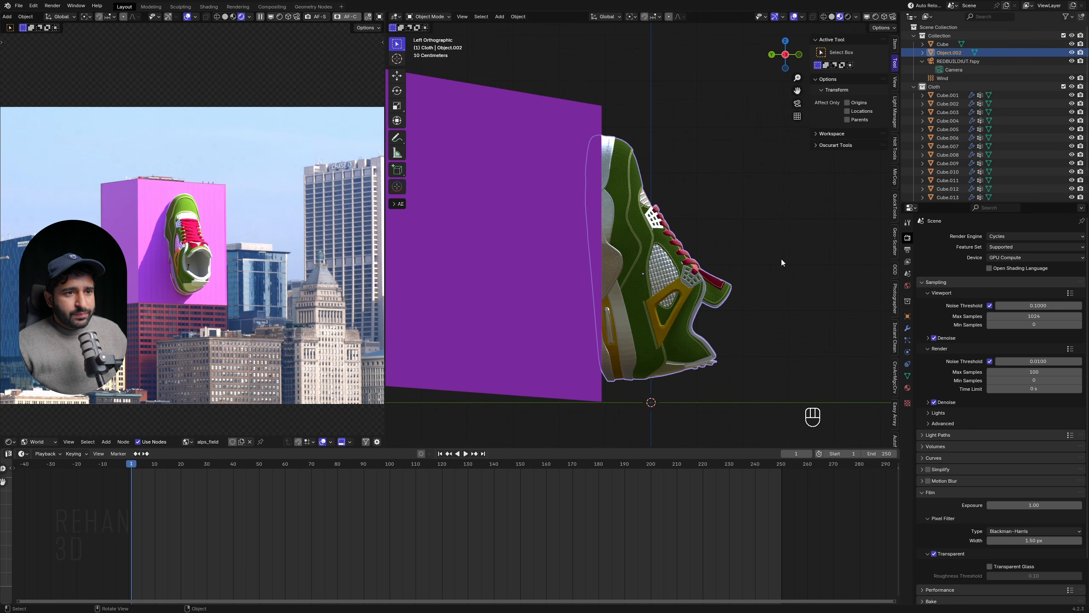
key("shift+a")
mouse_move(492, 69)
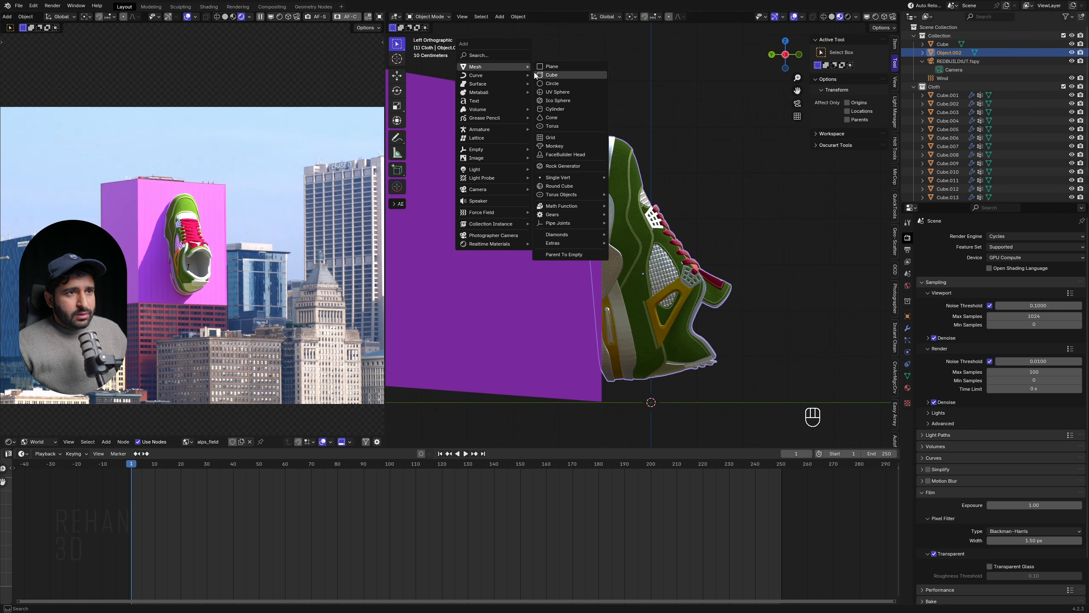
left_click(549, 74)
scroll(701, 317, "down", 3)
key("g")
key("z")
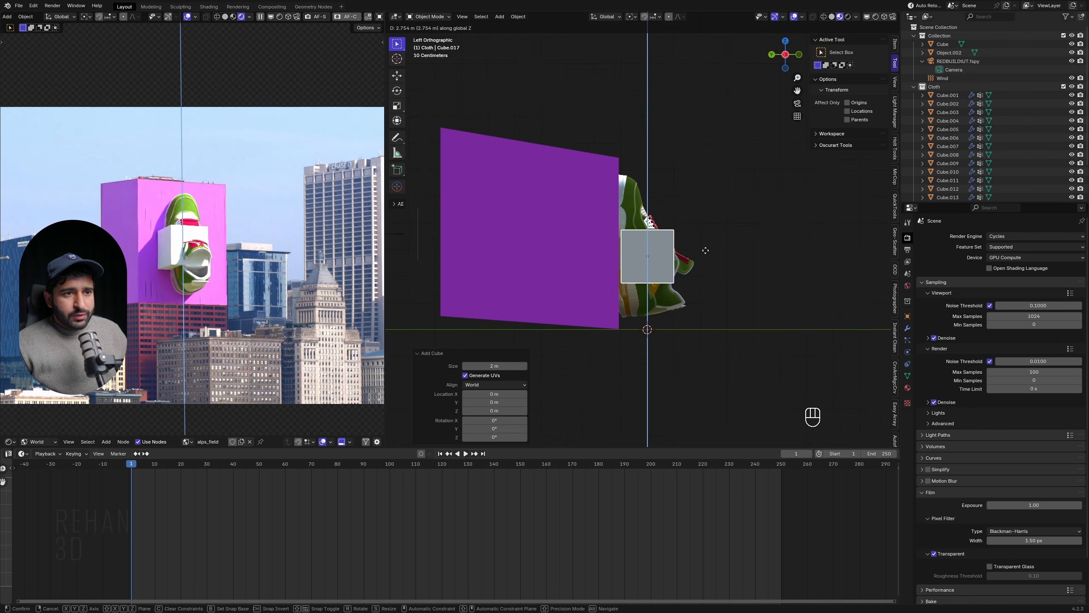
left_click(706, 251)
Stretch the new cube along Z and reposition it so it spans the sneaker's full height
scroll(706, 250, "up", 2)
key("s")
key("z")
left_click(770, 285)
middle_click_drag(771, 285, 797, 281, "alt")
key("g")
left_click(767, 269)
key("s")
key("z")
left_click(821, 288)
In wireframe side view, move the box's rear vertices along Y until they lie behind the sneaker's sole
key("alt+z")
key("z")
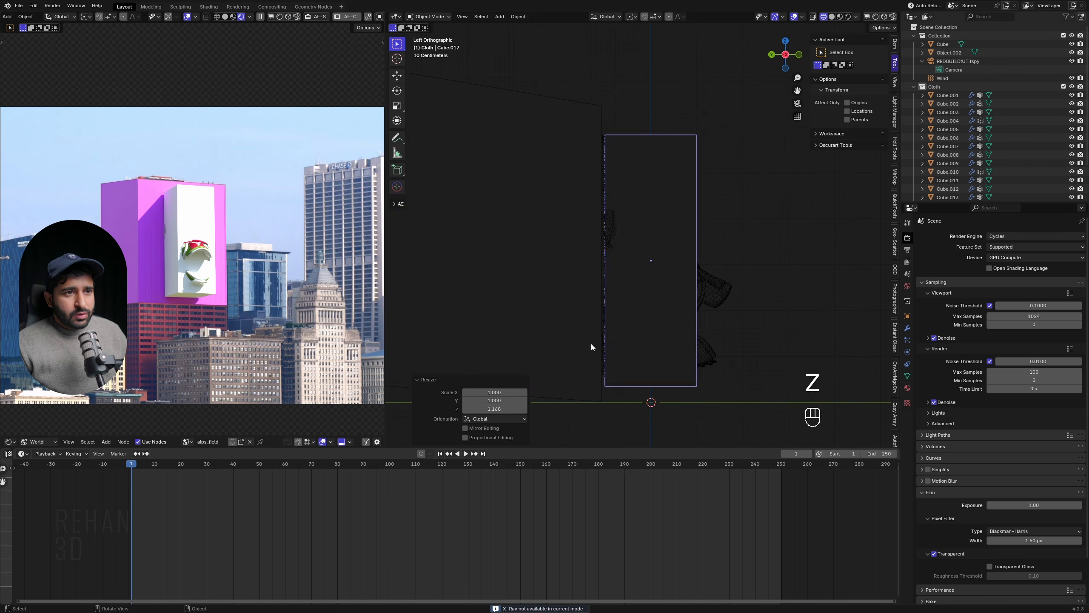
key("Tab")
key("1")
key("alt+z")
left_click_drag(544, 92, 656, 447)
key("g")
key("y")
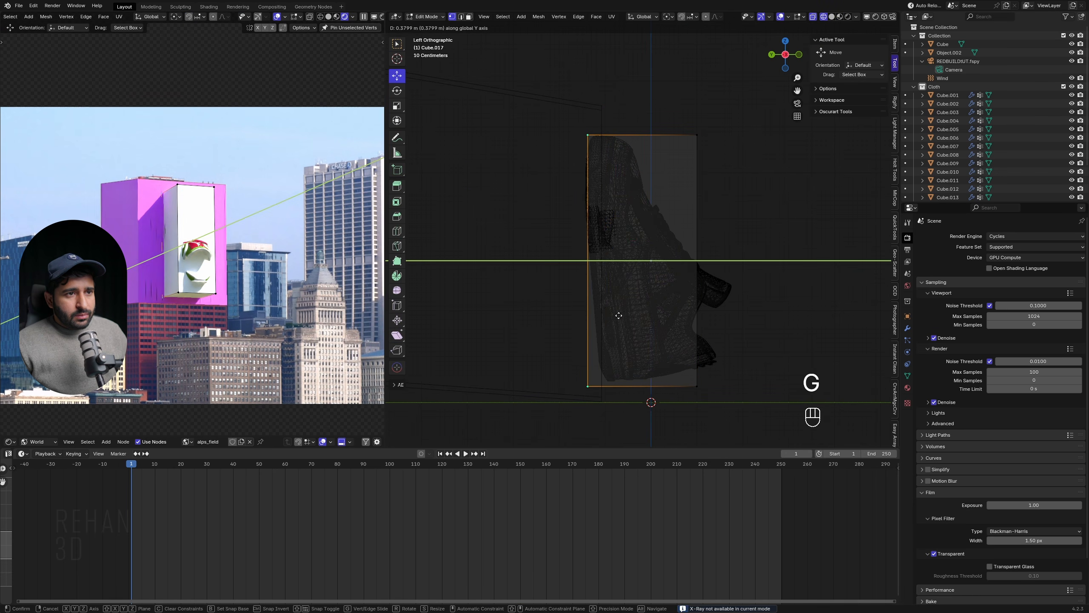
left_click(610, 312)
Adjust the box's top vertices and extend its front face along Y so the box encloses the whole sneaker
left_click_drag(545, 75, 781, 234)
key("g")
key("y")
left_click(771, 214)
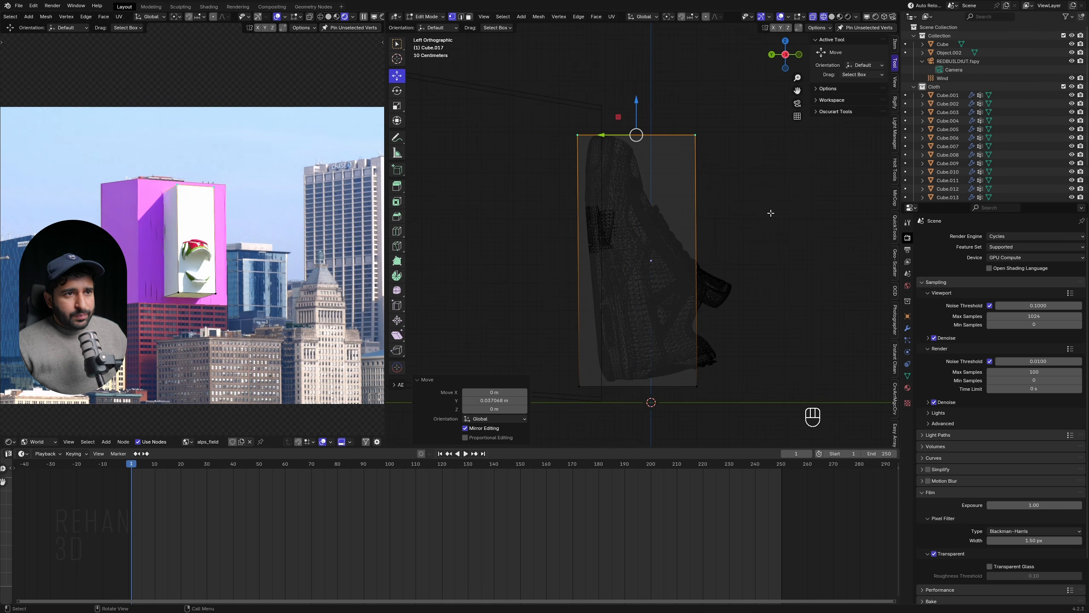
left_click_drag(636, 114, 636, 105)
left_click_drag(738, 103, 675, 441)
key("g")
key("y")
left_click(781, 334)
Subdivide the whole box mesh twice and return to Object Mode
middle_click_drag(780, 333, 657, 326)
key("alt+z")
key("alt+z")
key("a")
right_click(668, 313)
left_click(668, 325)
left_click(668, 324)
key("ctrl+z")
right_click(668, 323)
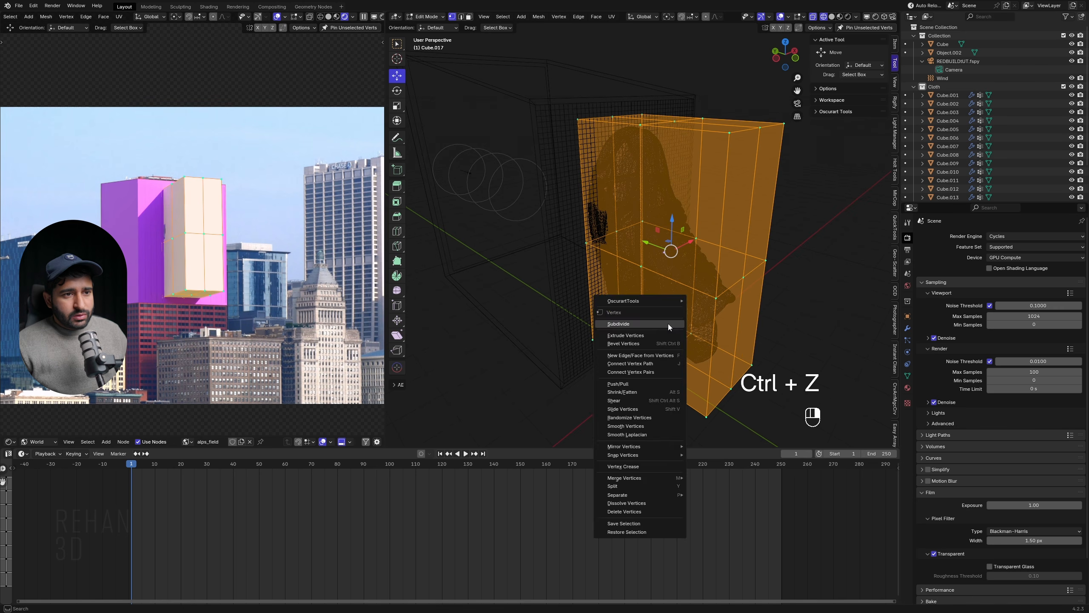
left_click(668, 323)
middle_click_drag(668, 324, 724, 304)
key("Tab")
key("alt+z")
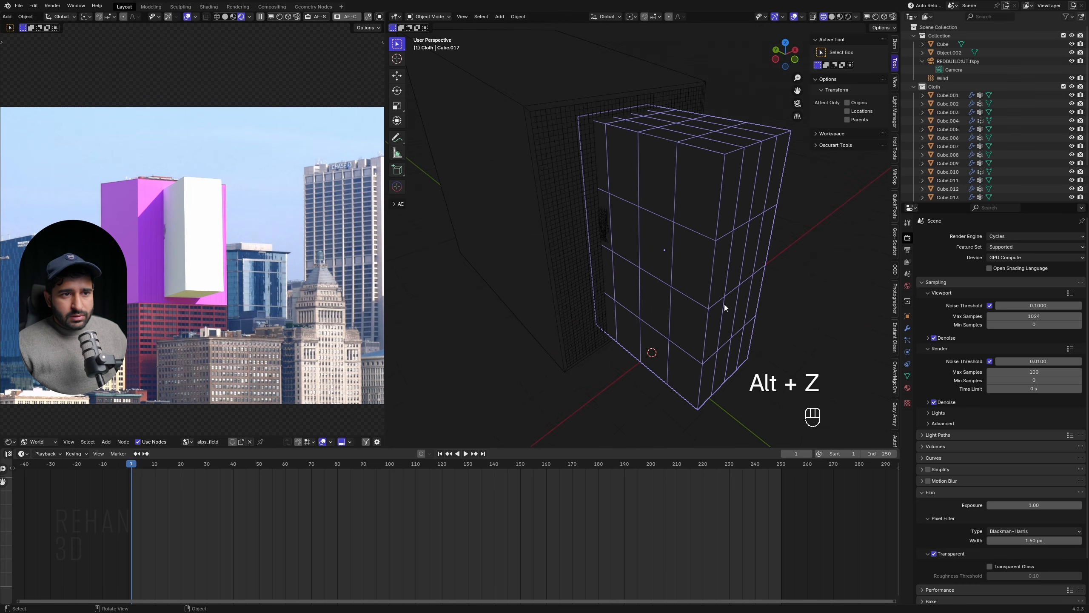
Add a Shrinkwrap modifier to the subdivided box
left_click(908, 328)
left_click(983, 236)
type("sg")
type("rink")
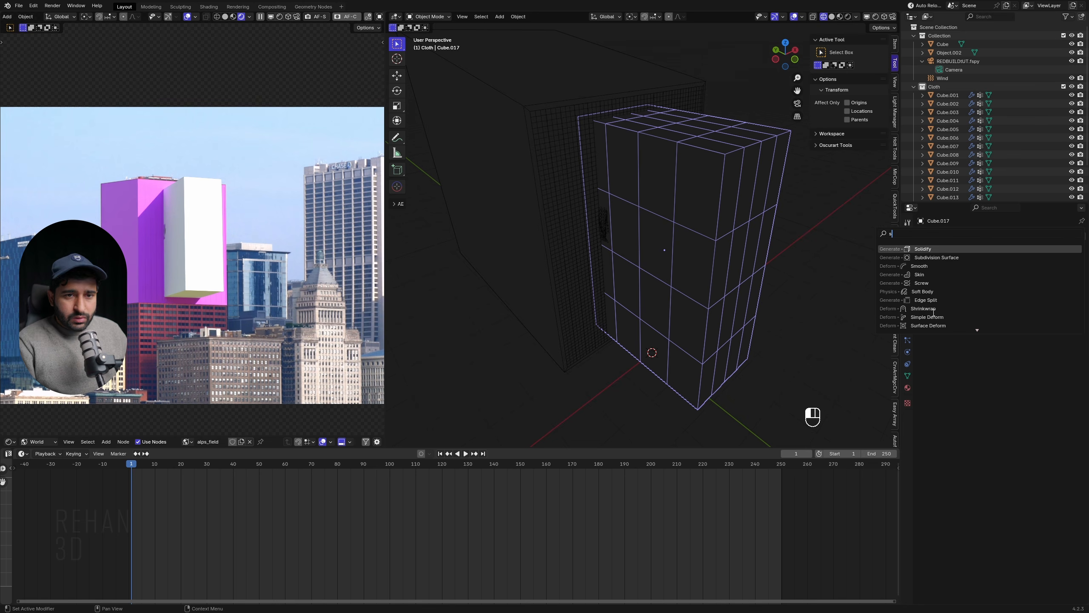
key("Return")
middle_click_drag(749, 261, 764, 266)
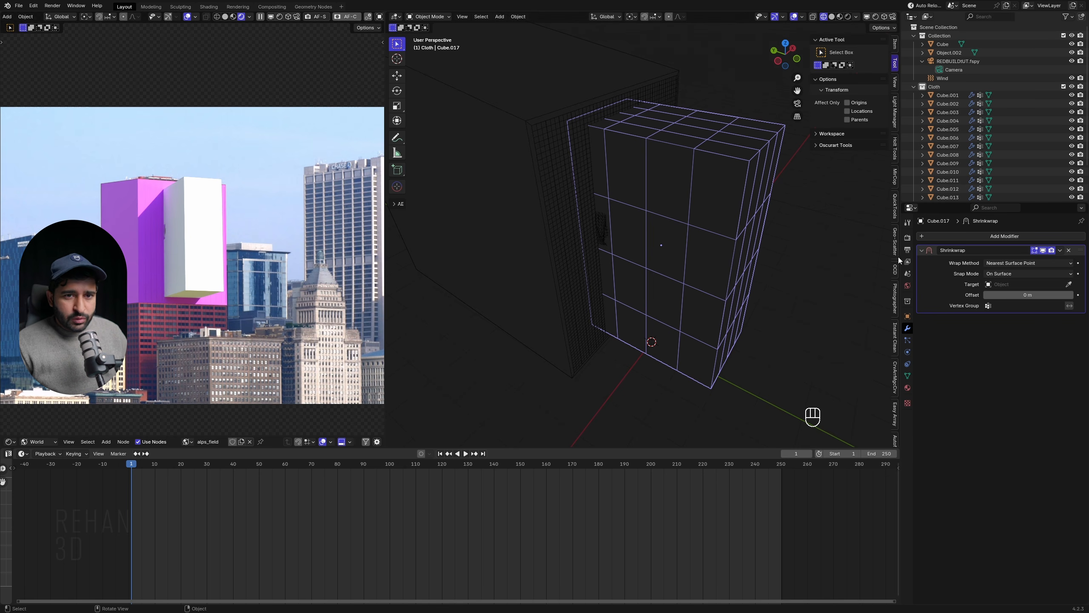
left_click(988, 286)
type("s")
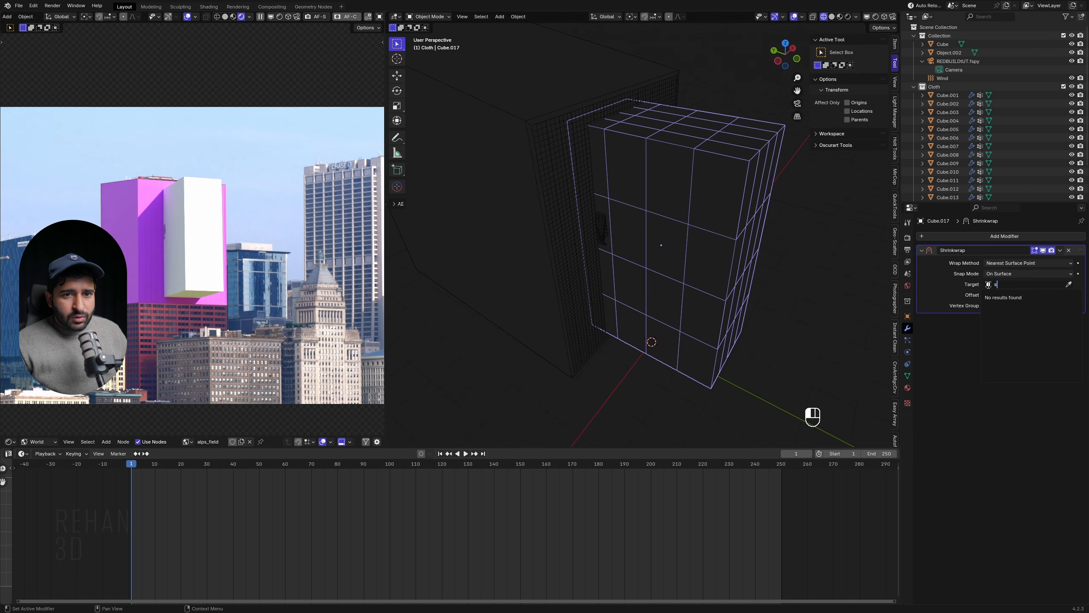
left_click(713, 293)
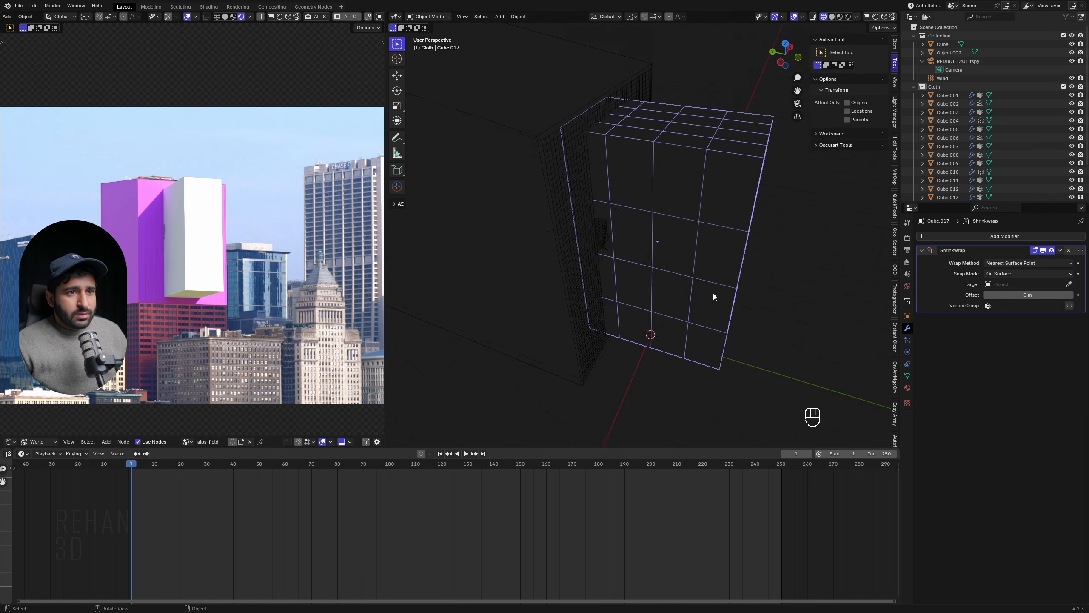
Rename the sneaker object as Shoe MODELS
key("alt+z")
middle_click_drag(713, 293, 688, 246)
left_click(688, 245)
key("F2")
type("s")
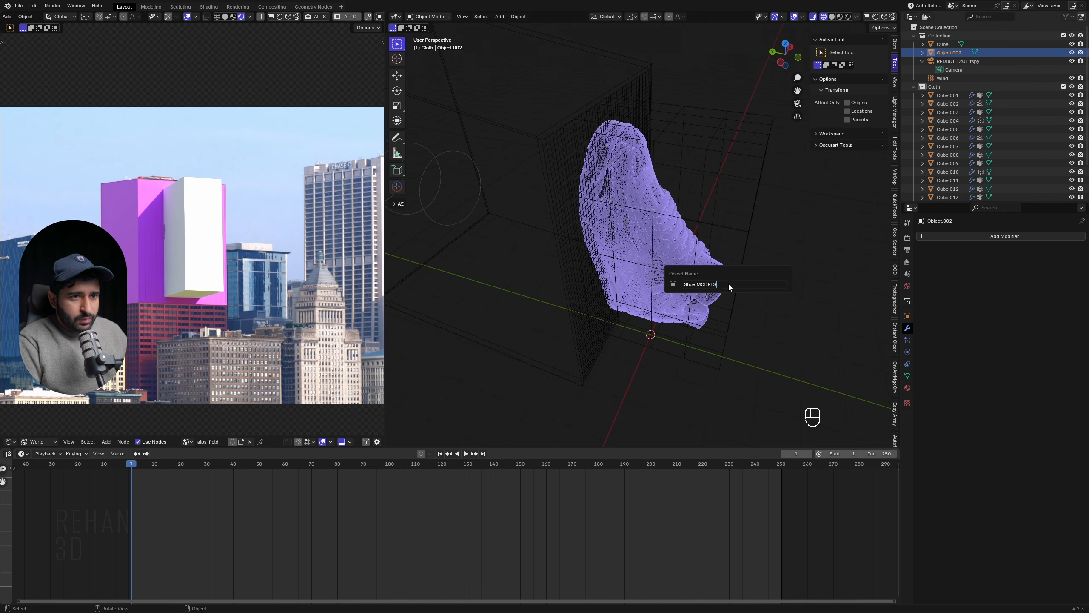
key("Return")
Set the box's Shrinkwrap target to Shoe MODELS and apply the modifier
left_click(746, 294)
left_click(727, 289)
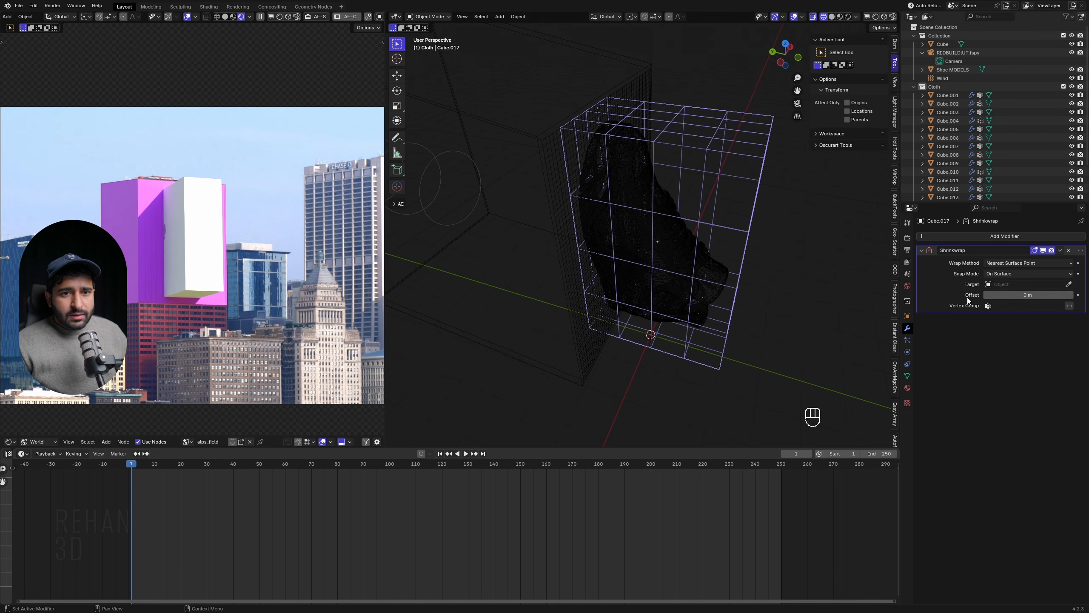
left_click(999, 284)
type("S")
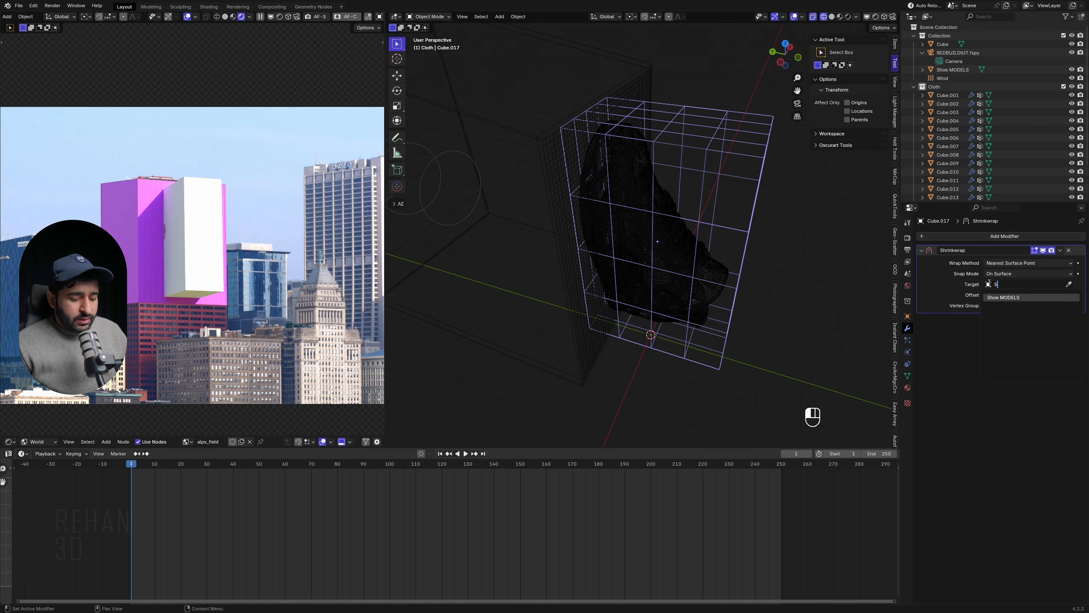
type("H")
left_click(1028, 296)
middle_click_drag(779, 287, 640, 247)
key("z")
key("alt+z")
mouse_move(734, 274)
middle_mouse_down()
mouse_move(629, 214)
mouse_move(629, 190)
mouse_move(703, 217)
mouse_move(686, 259)
middle_mouse_up()
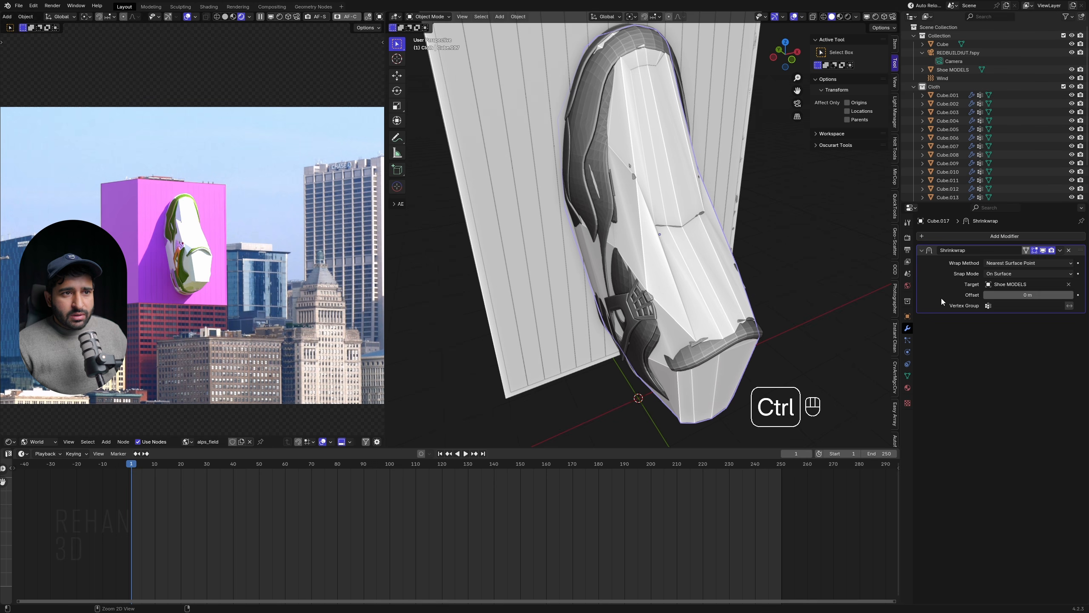
key("ctrl+a")
Fatten the wrapped mesh slightly along its normals and scale it along X so it covers more of the sneaker
key("Tab")
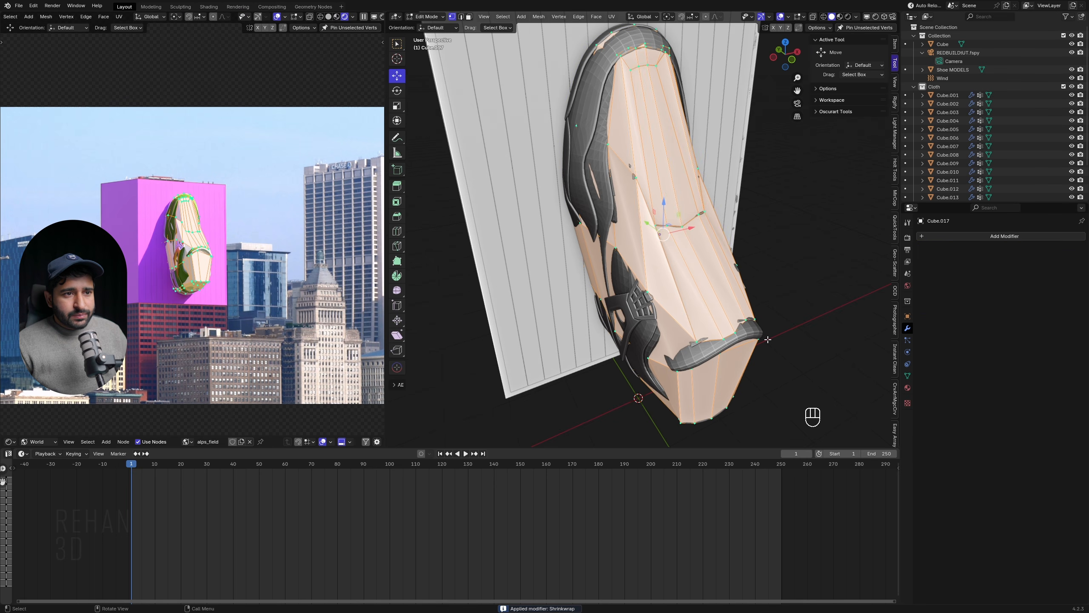
key("alt+z")
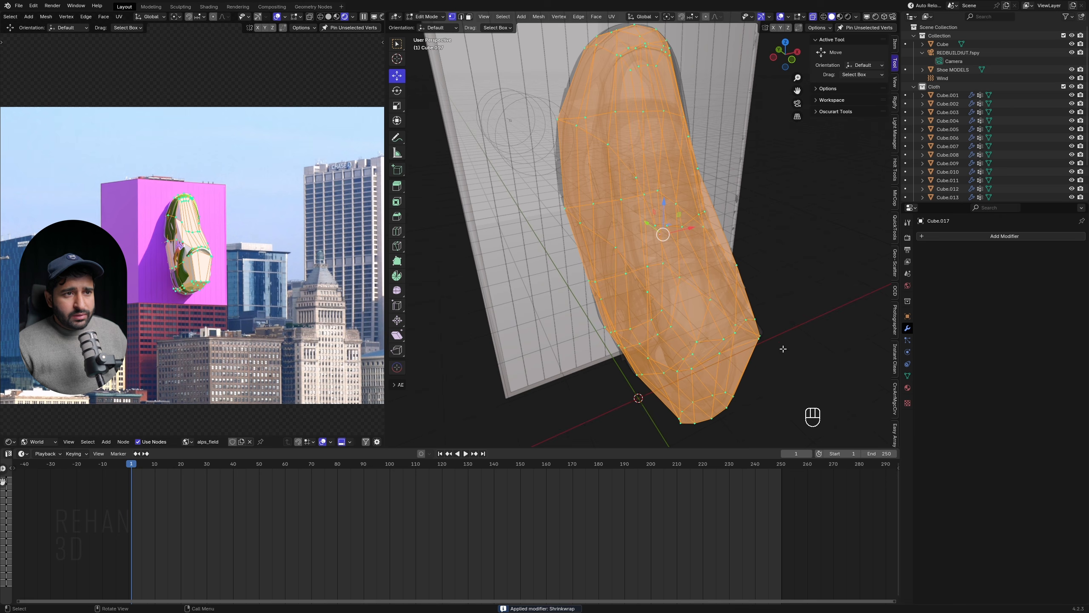
key("alt+s")
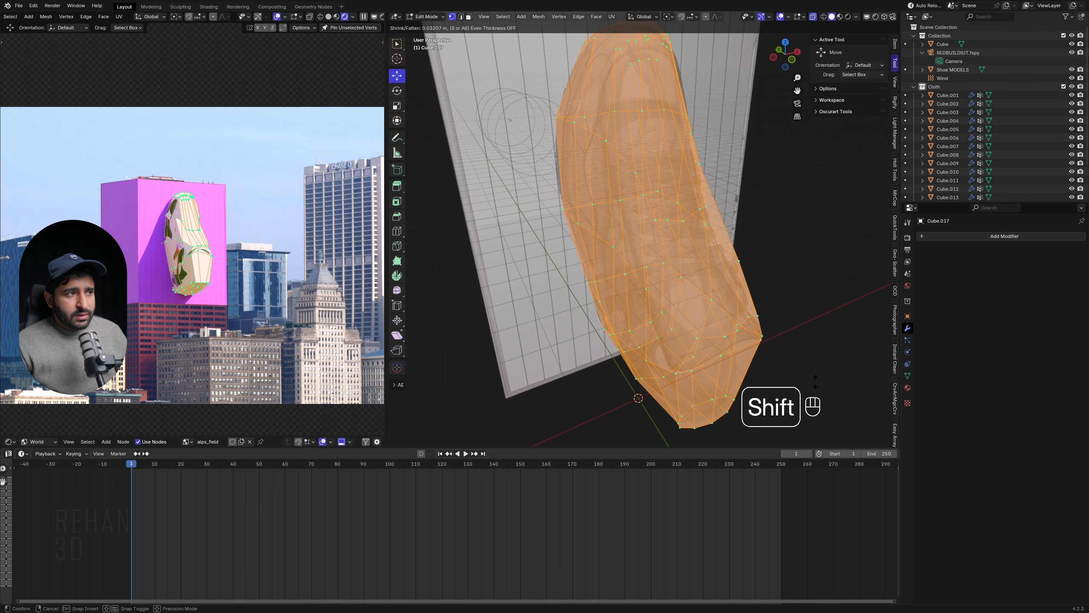
left_click(823, 390)
key("s")
key("x")
left_click(831, 386)
key("Tab")
key("alt+z")
Show the scene in Material Preview and add Collision physics to the Shoe MODELS object
middle_click_drag(724, 301, 722, 323)
left_click(723, 323)
key("z")
left_click(660, 315)
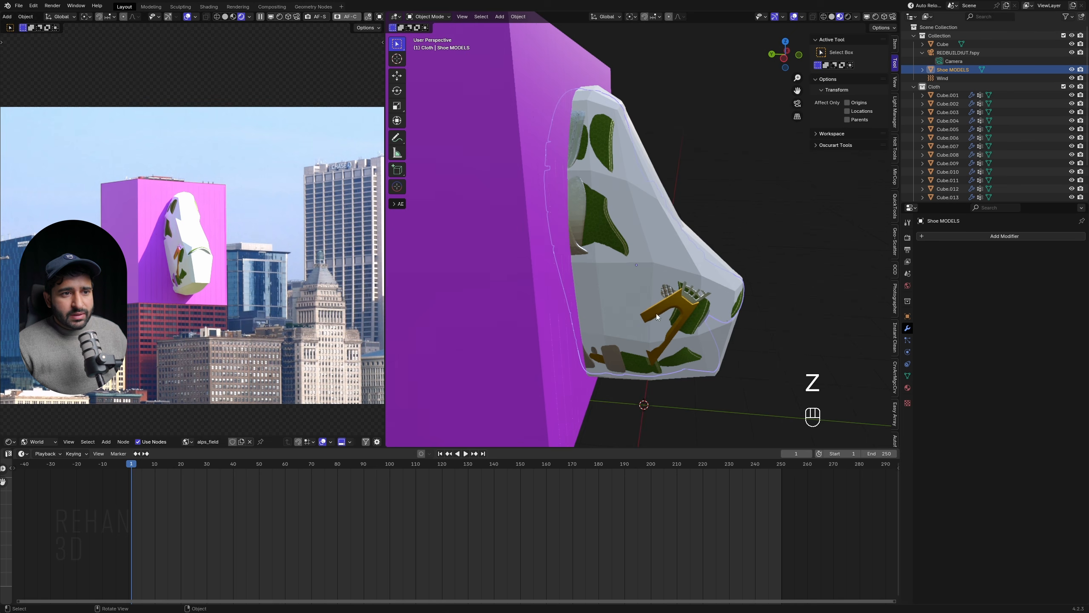
left_click(908, 352)
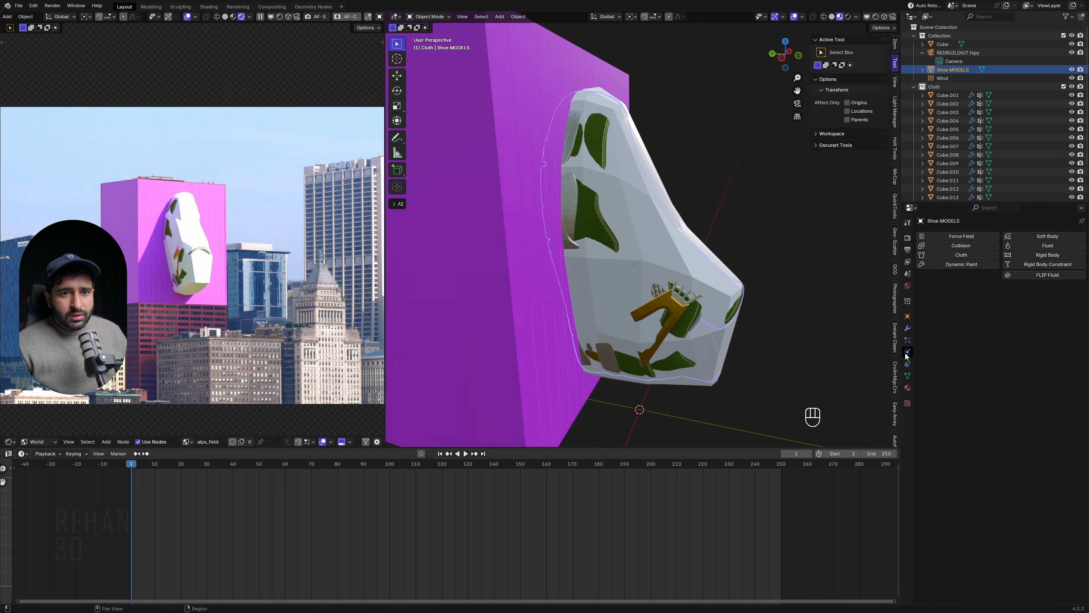
left_click(980, 248)
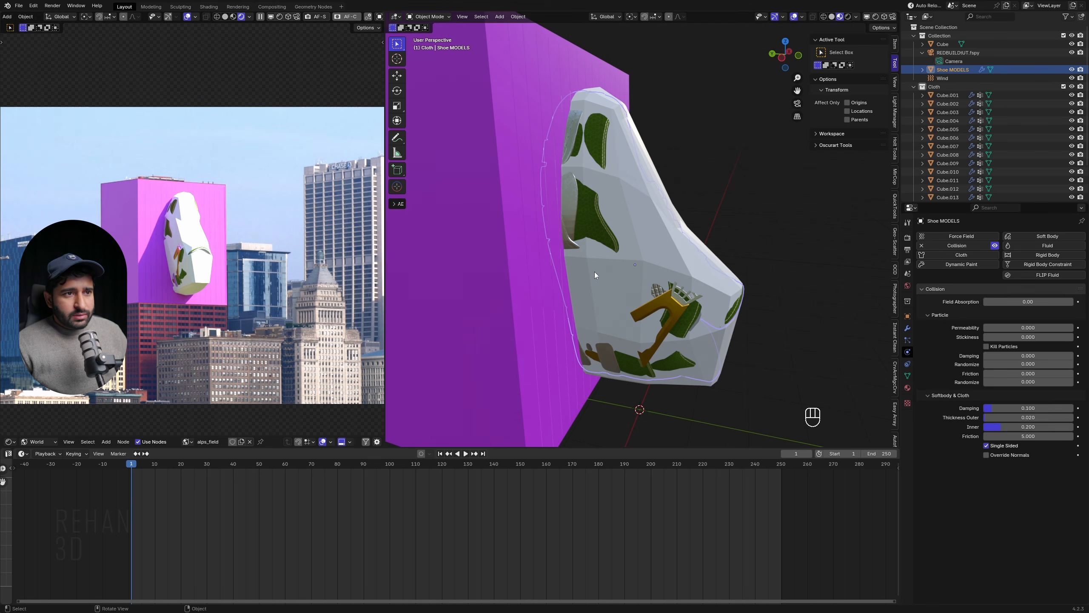
Play the cloth simulation against the sneaker's collision, view it from another angle and return to the first frame
scroll(595, 275, "down", 2)
key("alt+a")
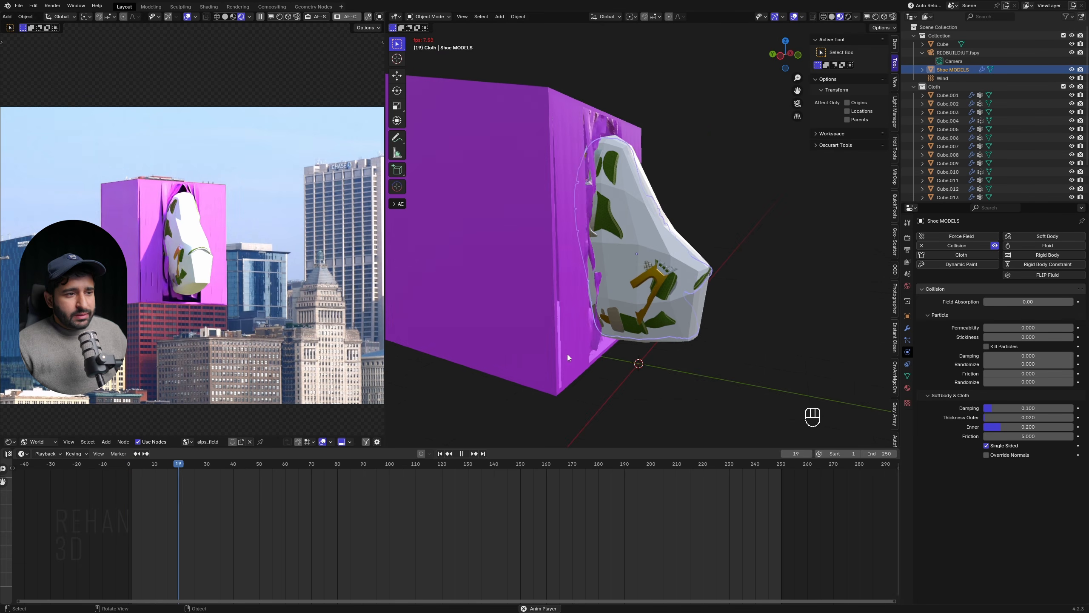
middle_click_drag(559, 285, 588, 113)
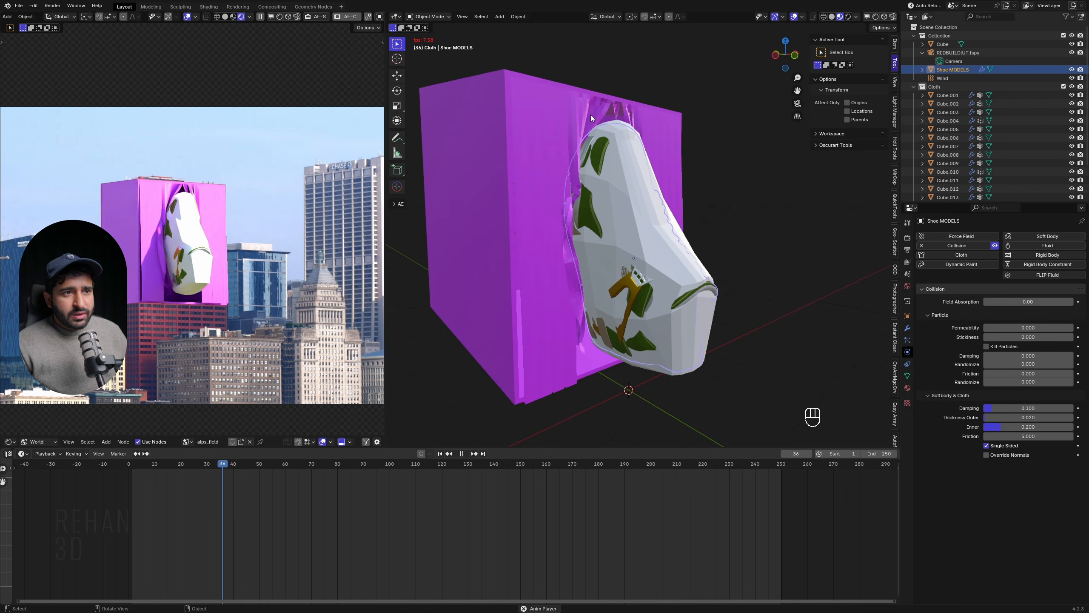
key("shift+space")
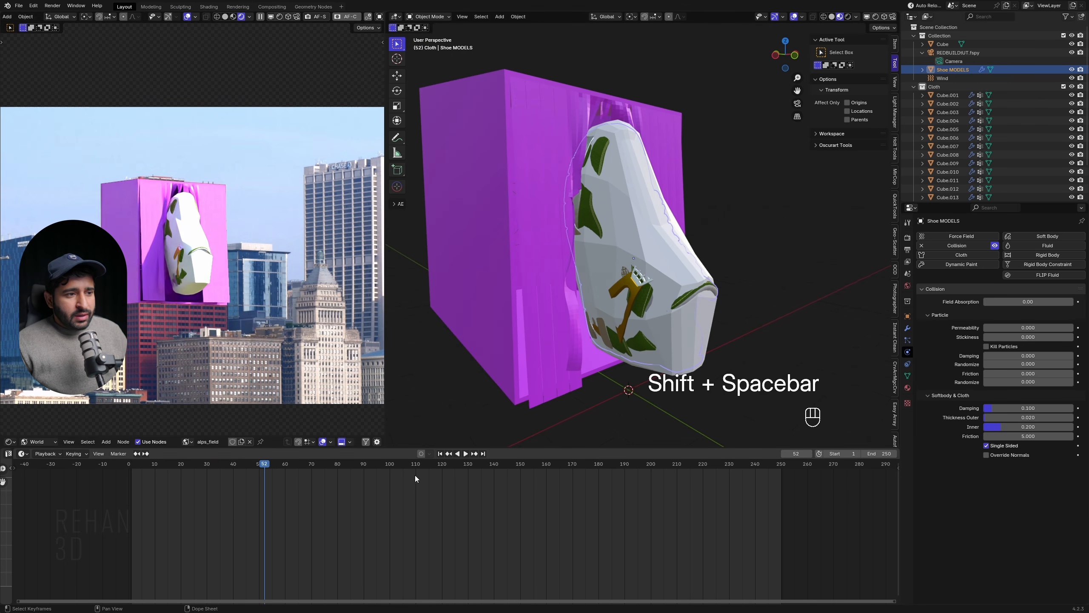
left_click(440, 453)
Remove Collision physics from the sneaker and enable it on the low-poly shell around it
left_click(920, 246)
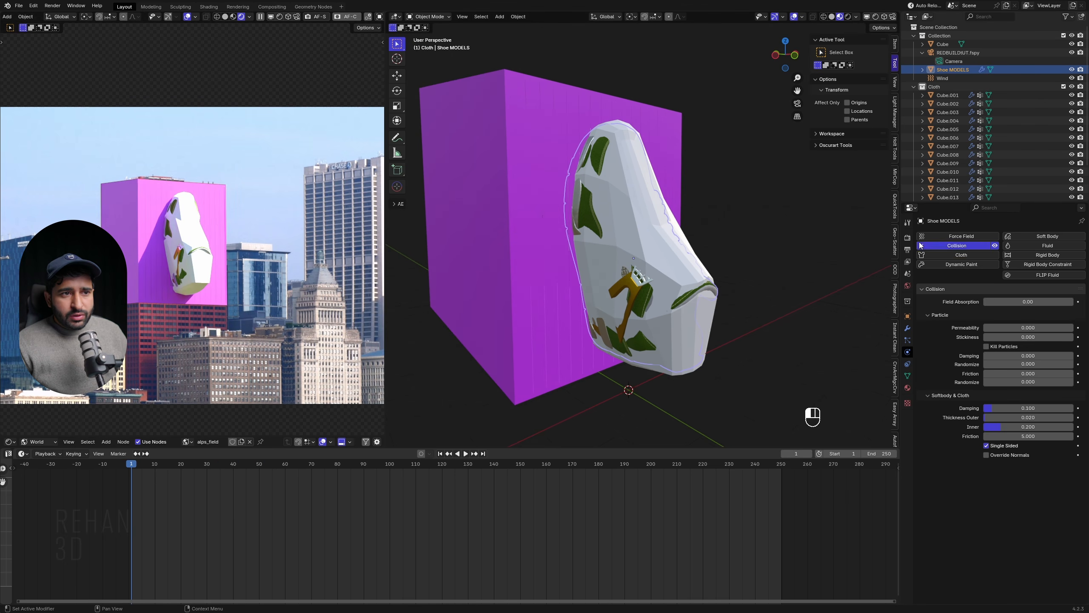
left_click(715, 357)
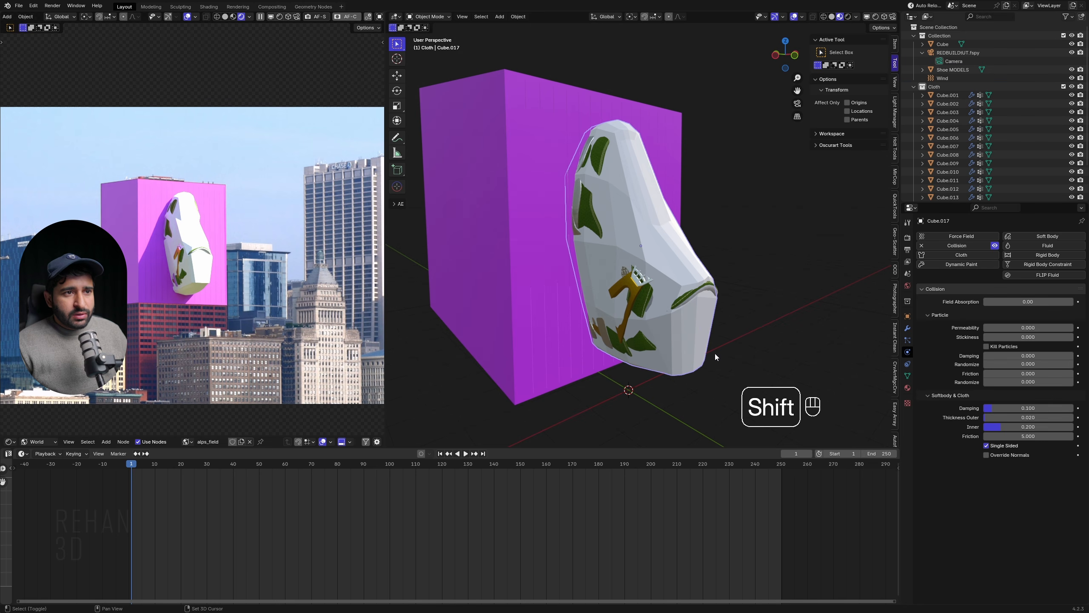
Play the simulation with the low-poly shell as collider and return to the first frame
key("shift+space")
middle_click_drag(715, 357, 665, 308)
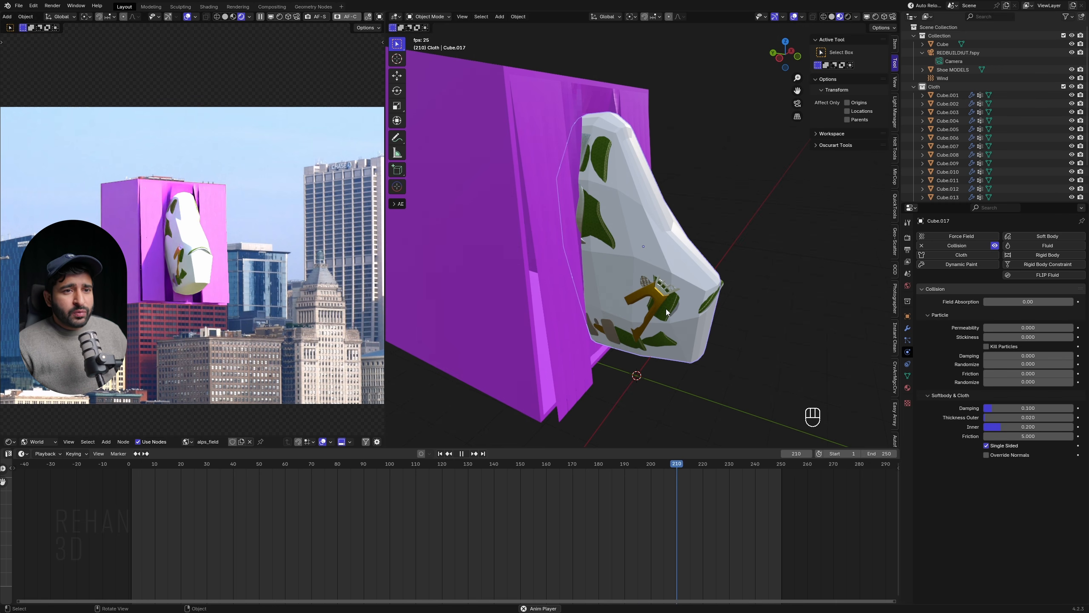
key("shift+space")
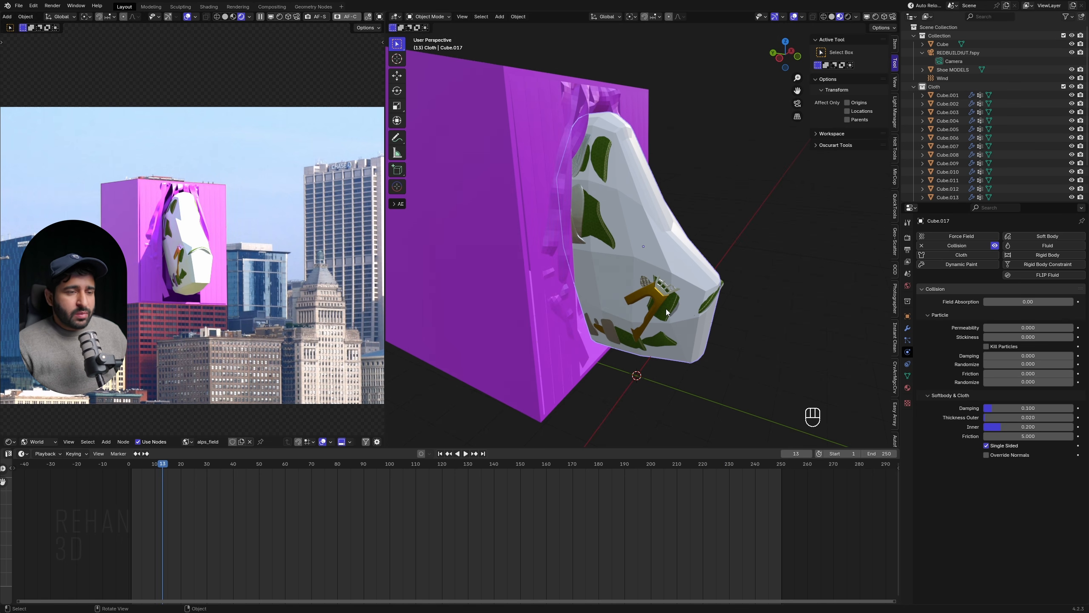
left_click(440, 454)
Add an empty in the side view and scale it up
key("ctrl+KP_3")
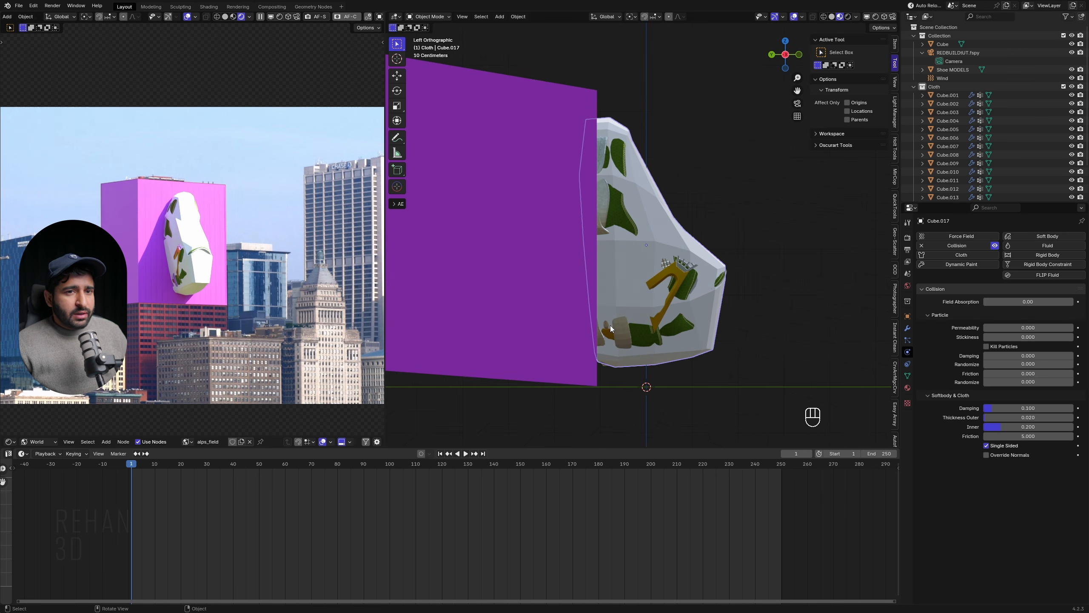
key("shift+a")
mouse_move(598, 416)
left_click(652, 408)
key("s")
left_click(744, 341)
Raise the empty along Z to the upper part of the sneaker and resize it
scroll(744, 343, "down", 4)
key("g")
key("z")
left_click(727, 258)
scroll(727, 258, "up", 2)
key("s")
left_click(779, 283)
Parent the low-poly shell and the sneaker to the empty, using the Object parent type
middle_click_drag(770, 287, 691, 248)
left_click(708, 285, "shift")
left_click(707, 285, "shift")
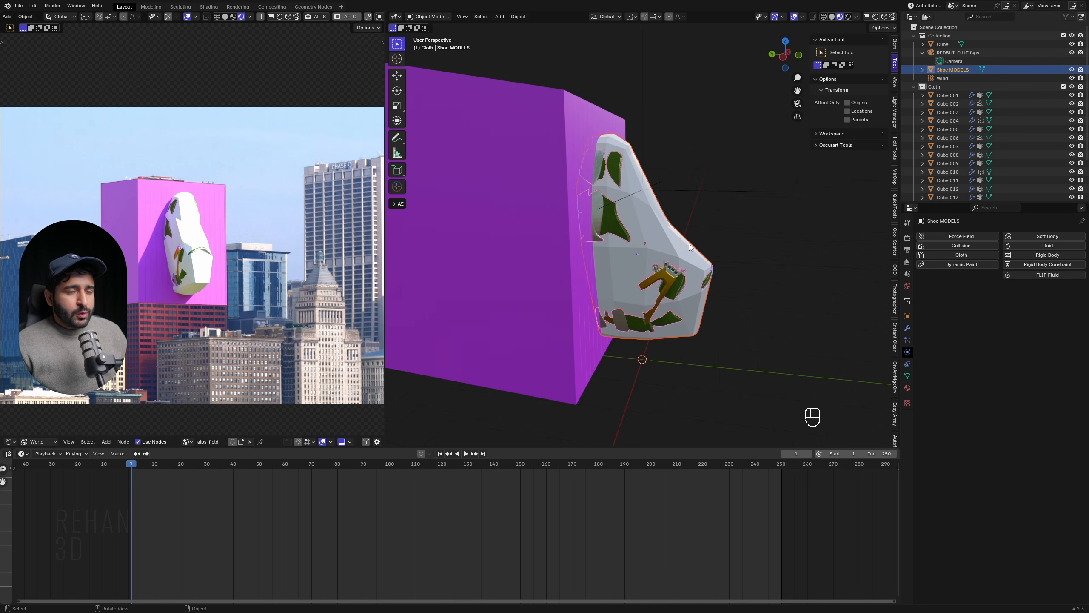
left_click(691, 188, "shift")
key("ctrl+p")
left_click(687, 190)
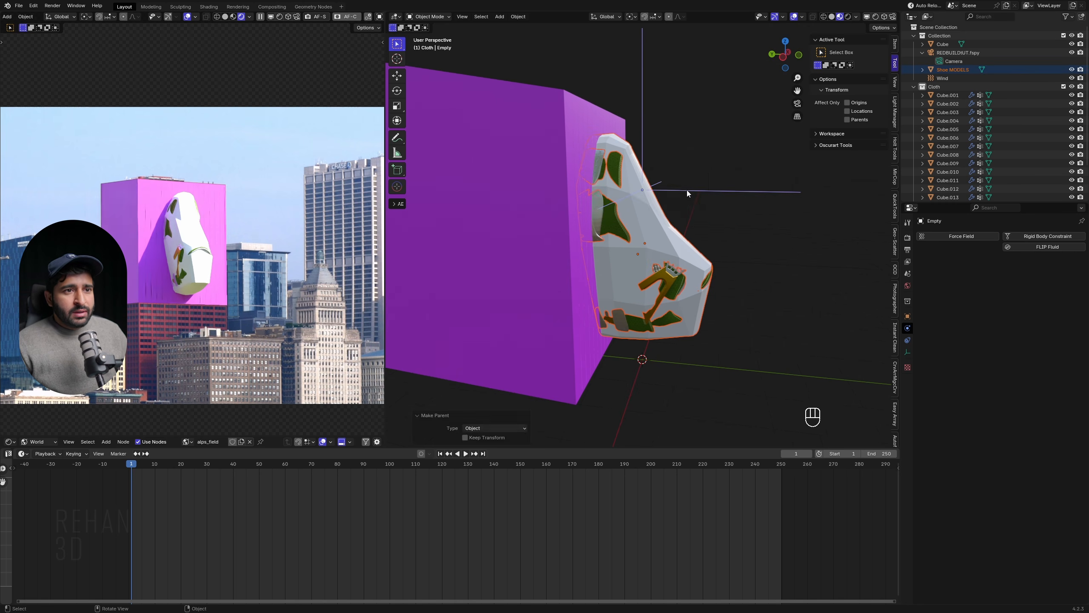
Try moving the empty to test the parenting, and cancel the move
key("alt+a")
key("g")
right_click(689, 252)
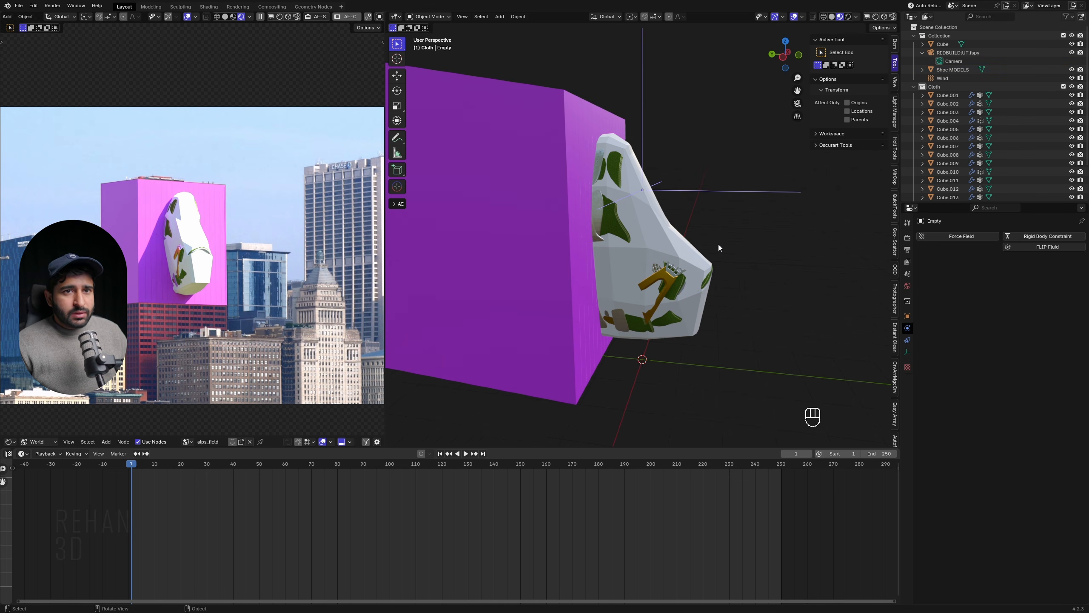
Collapse the Cloth collection in the outliner
middle_click_drag(720, 245, 726, 247)
left_click(913, 86)
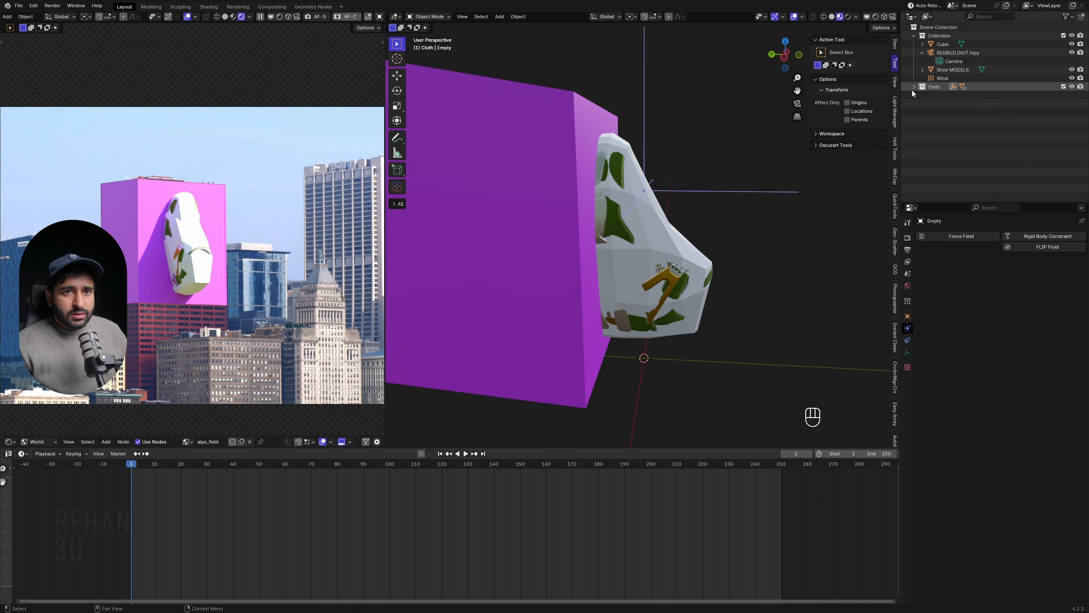
Move the empty out of the Cloth collection into the collection named Collection
key("m")
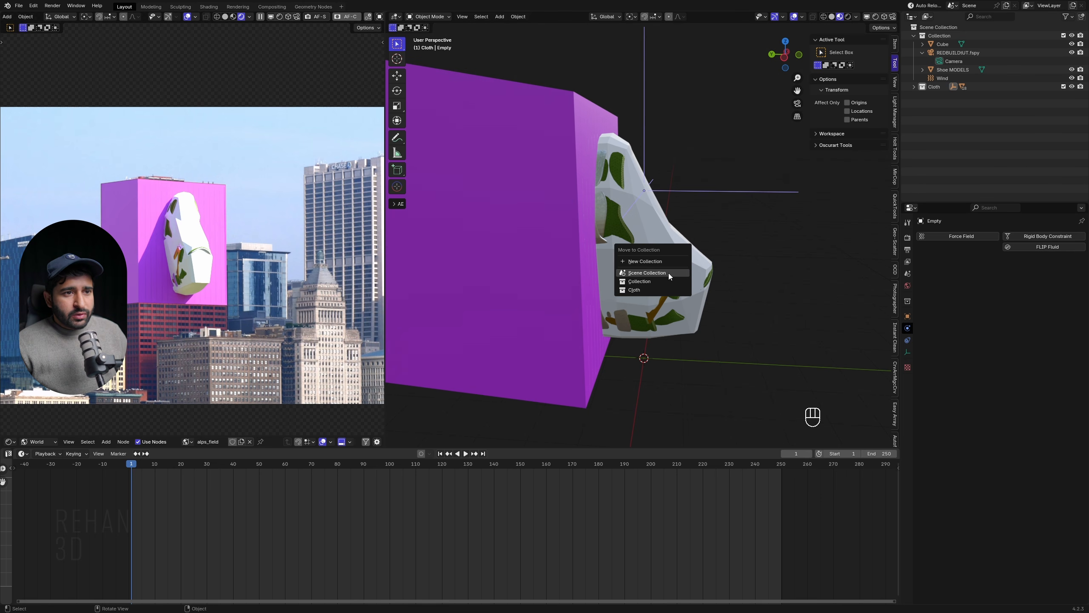
left_click(667, 281)
mouse_move(717, 253)
middle_mouse_down()
mouse_move(668, 264)
mouse_move(712, 263)
middle_mouse_up()
In the left view, move the empty with the sneaker about 3.78 m along Y into the building, and show the viewport as wireframe
key("g")
left_click(702, 275)
middle_click_drag(690, 318, 702, 300, "alt")
scroll(638, 307, "down", 3)
key("g")
key("y")
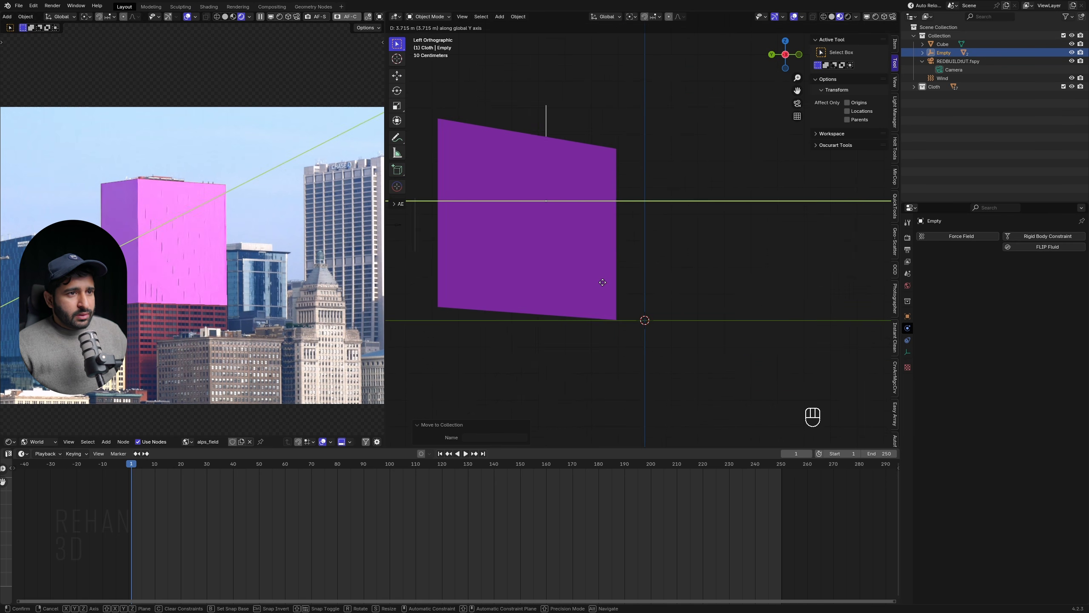
left_click(602, 282)
key("alt+z")
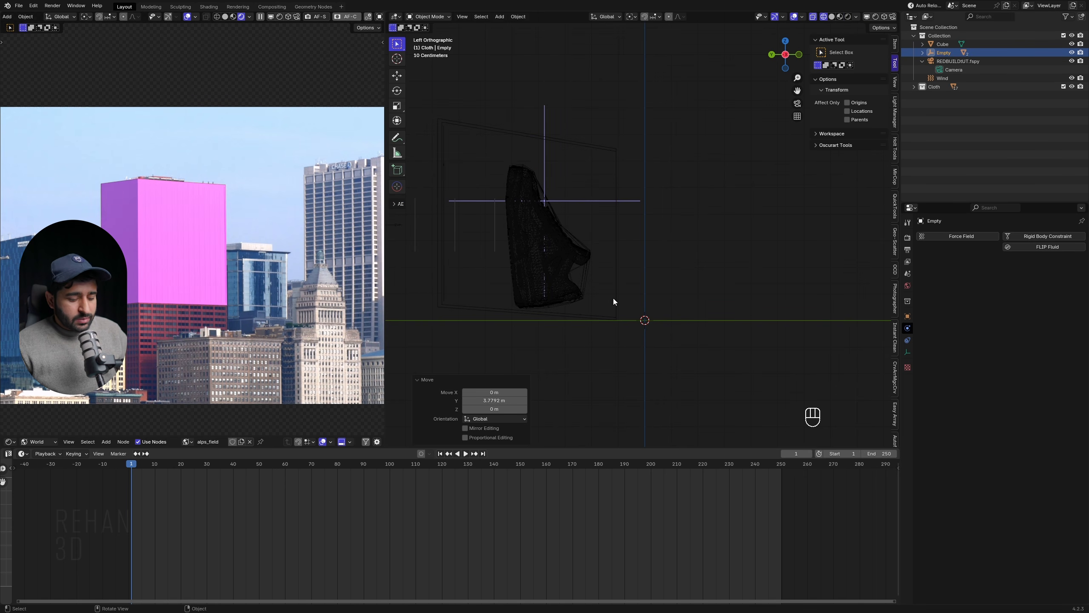
Insert a keyframe for the empty at frame 1 and fit the full frame range in the timeline
key("i")
key("Home")
middle_click_drag(142, 475, 232, 517)
scroll(233, 517, "down", 3)
At frame 60, auto-keyframe the empty moved along Y until the sneaker stands completely outside the building's front
left_click_drag(183, 465, 345, 469)
key("g")
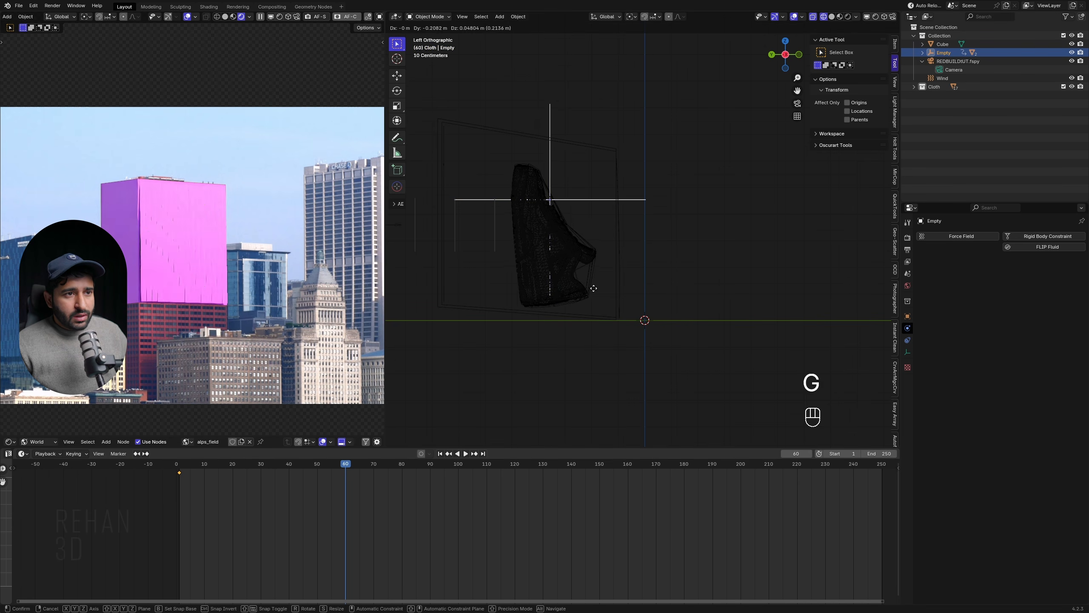
key("y")
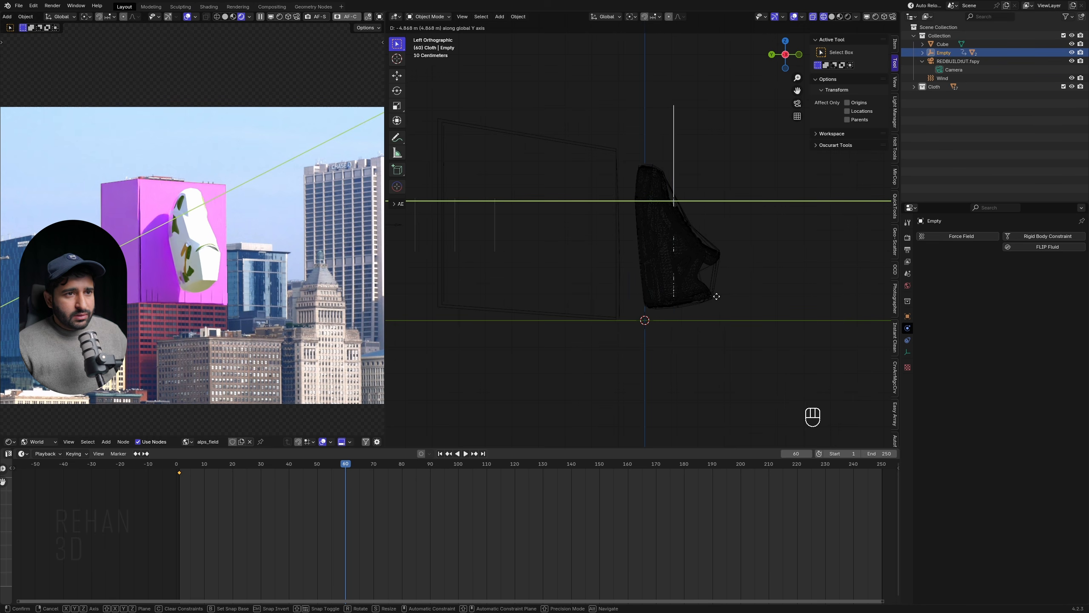
left_click(730, 296)
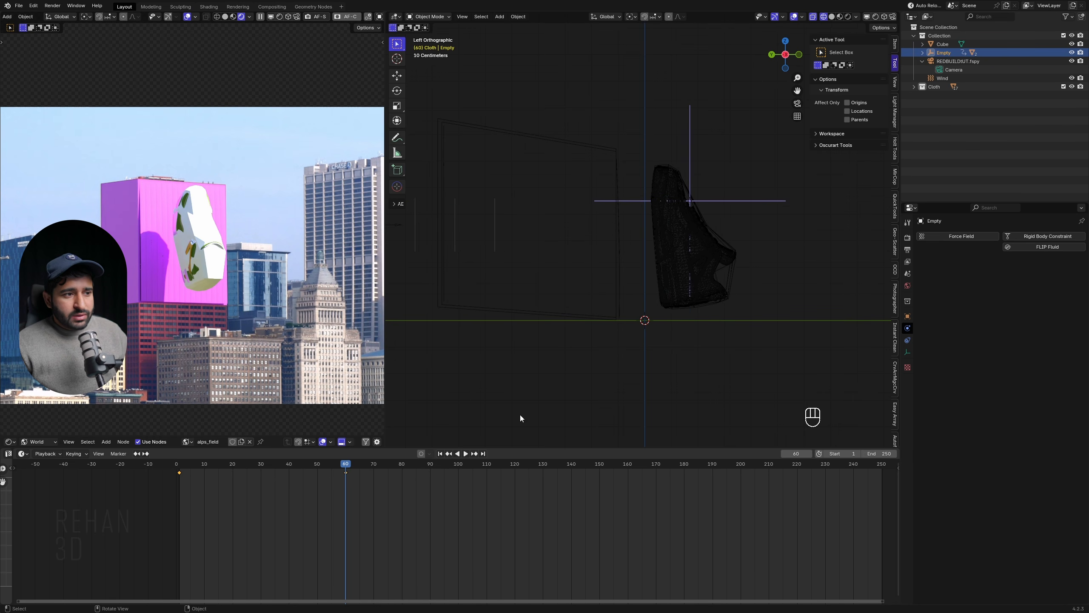
Scrub through the animation to check how the sneaker pushes through the cloth strips
left_click_drag(184, 466, 253, 481)
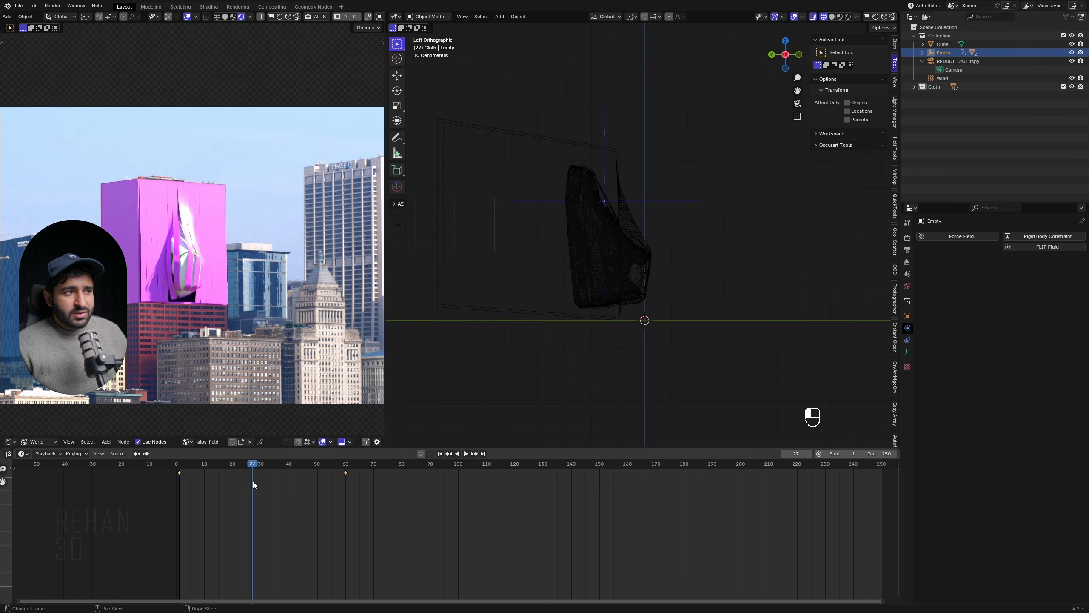
left_click_drag(176, 464, 307, 478)
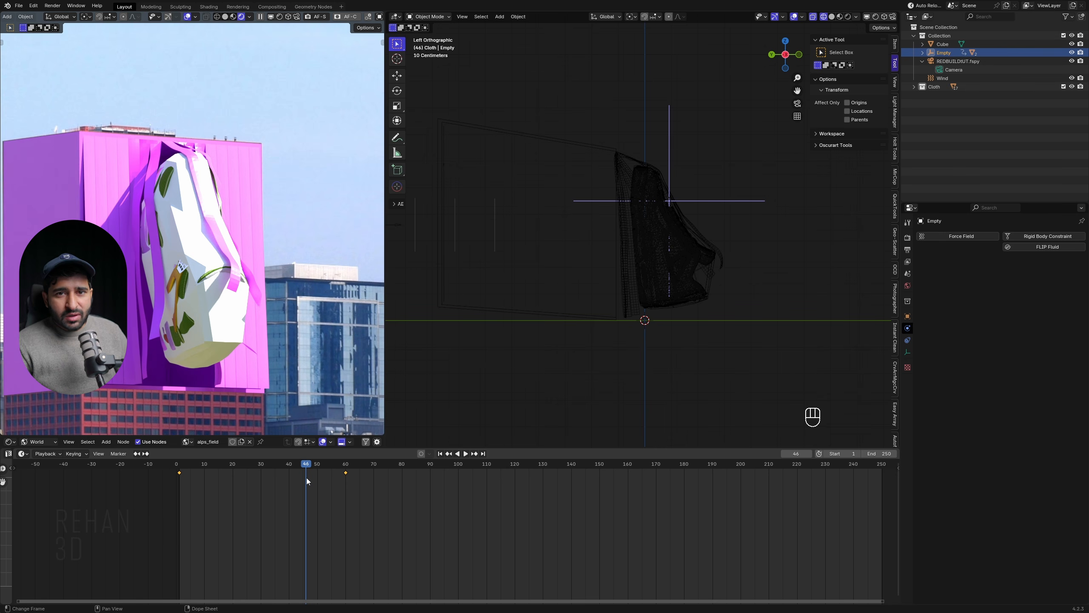
left_click_drag(207, 462, 493, 506)
Return to frame 1 and save an incremental version of the project as ShoeRedBuild-VFX Tut-03.blend
left_click(441, 454)
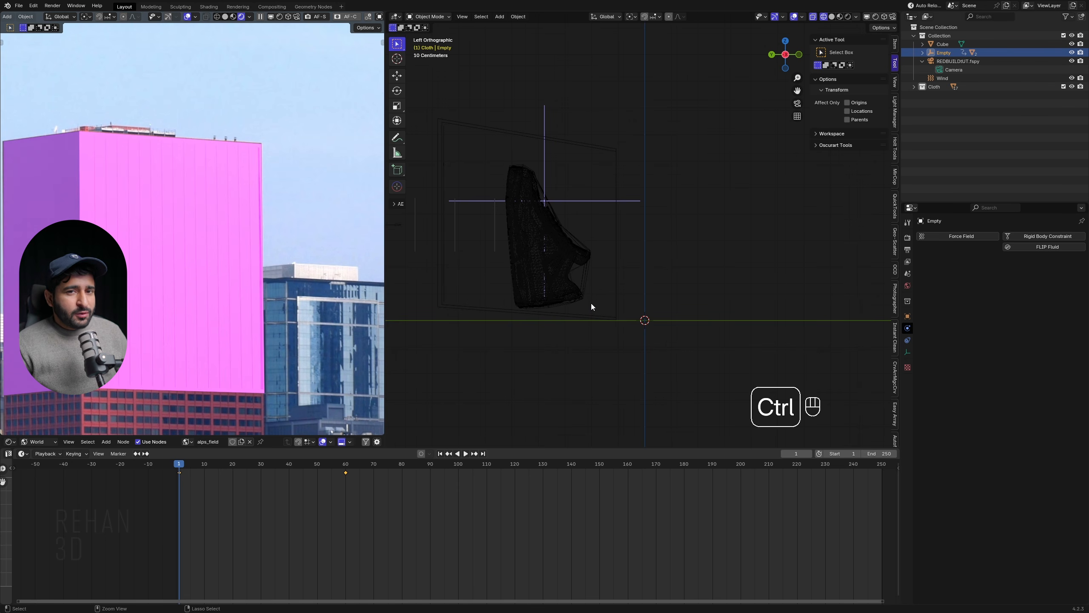
key("ctrl+alt+s")
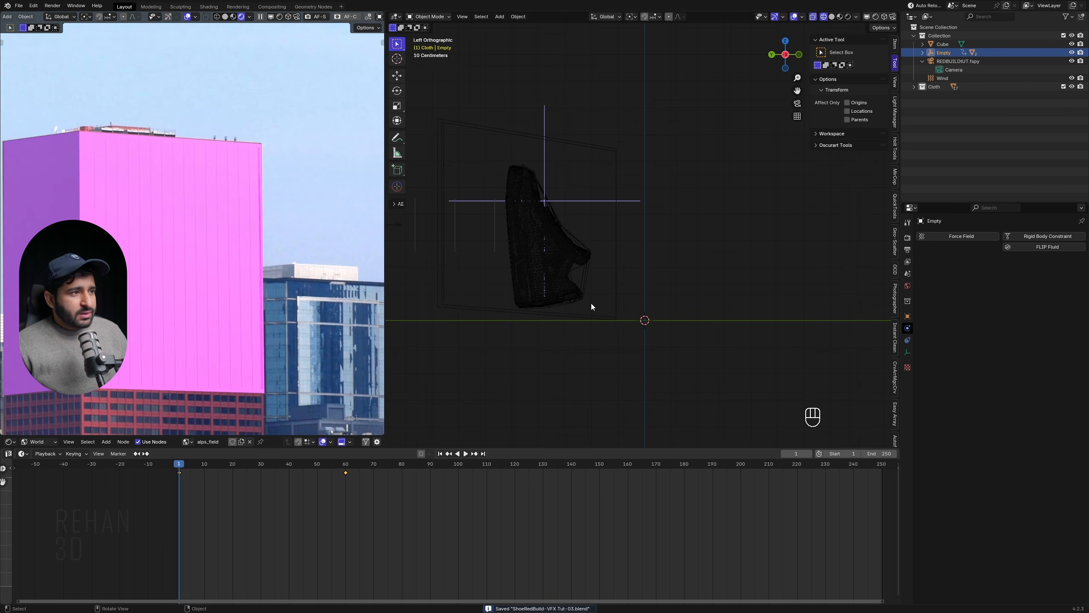
Switch the 3D viewport from wireframe to Material Preview shading and view the building's cloth-covered front at an angle
scroll(277, 357, "down", 2)
scroll(277, 357, "up", 1)
scroll(577, 274, "up", 1)
middle_click_drag(581, 264, 647, 255, "shift")
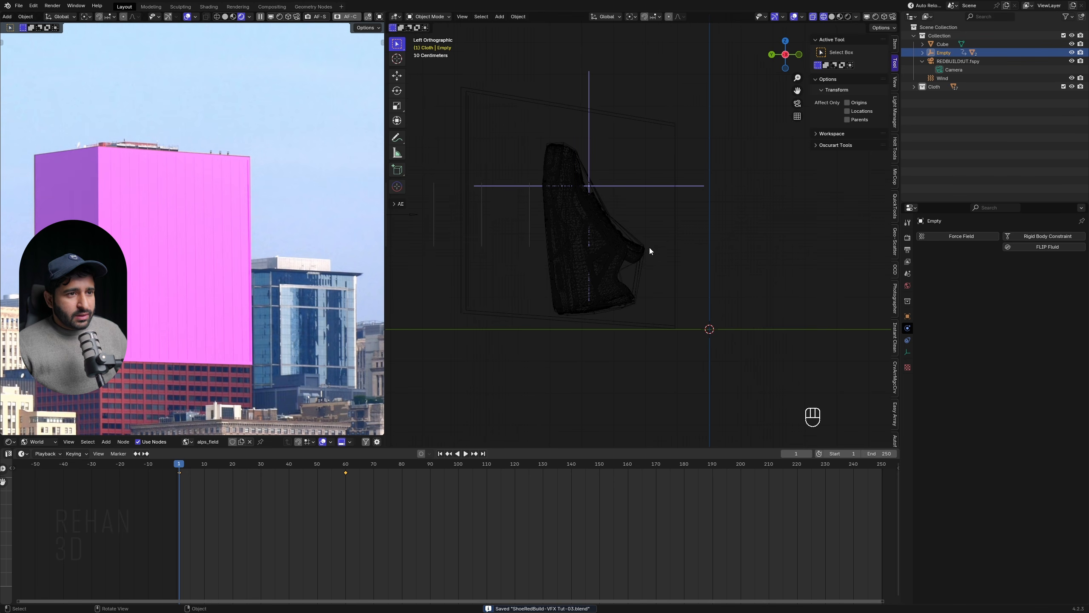
key("z")
left_click(660, 312)
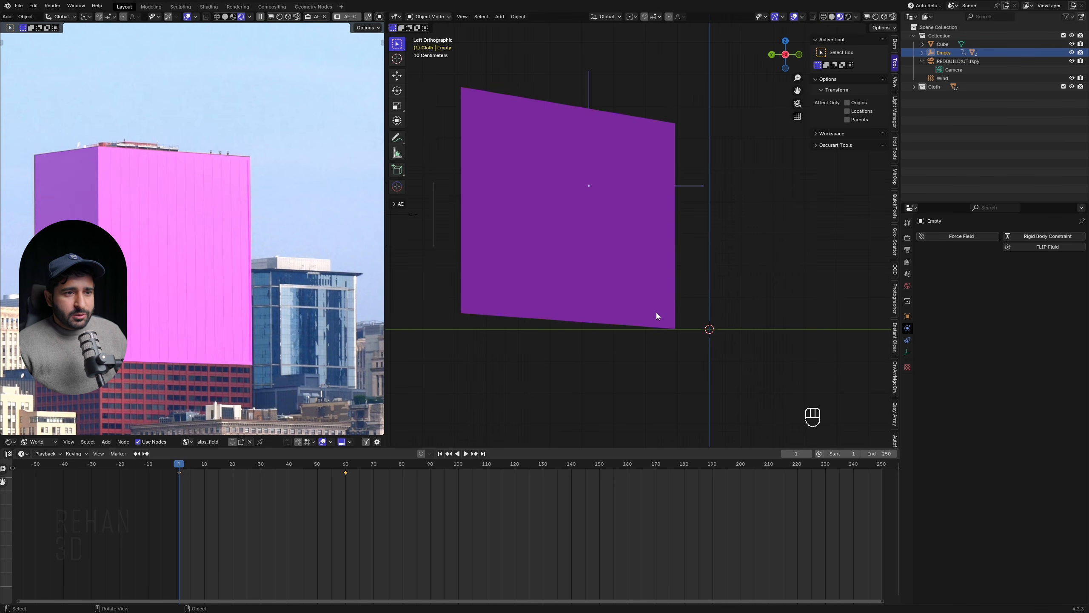
middle_click_drag(660, 312, 558, 305)
scroll(597, 315, "up", 1)
middle_click_drag(628, 253, 686, 202, "shift")
Expand the Cloth collection in the outliner and select all strips from Cube.001 through Cube.017
left_click(687, 213)
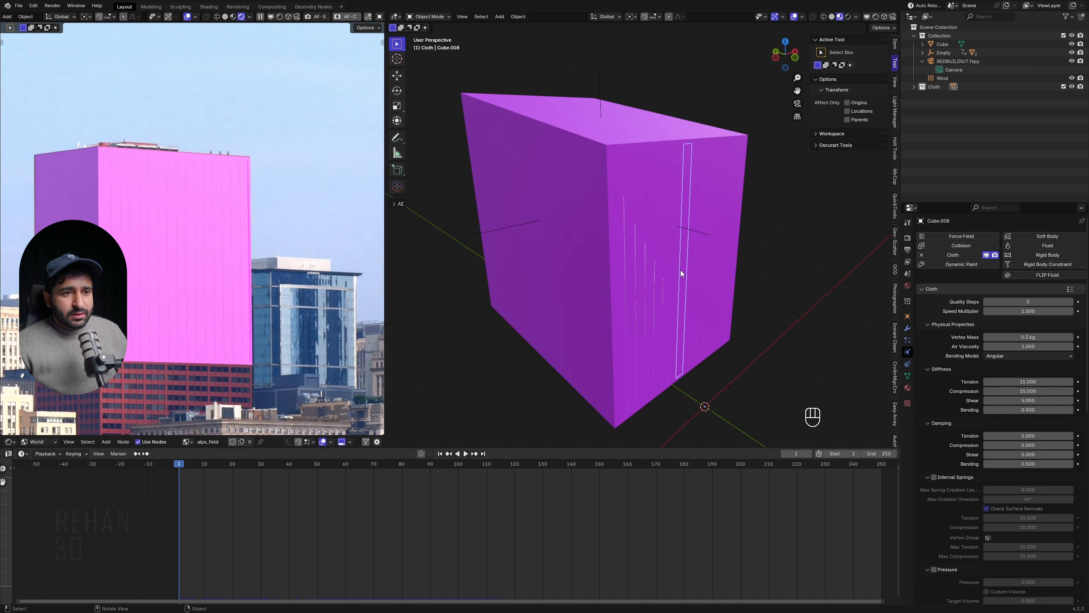
left_click(915, 87)
left_click(945, 96)
scroll(947, 172, "down", 3)
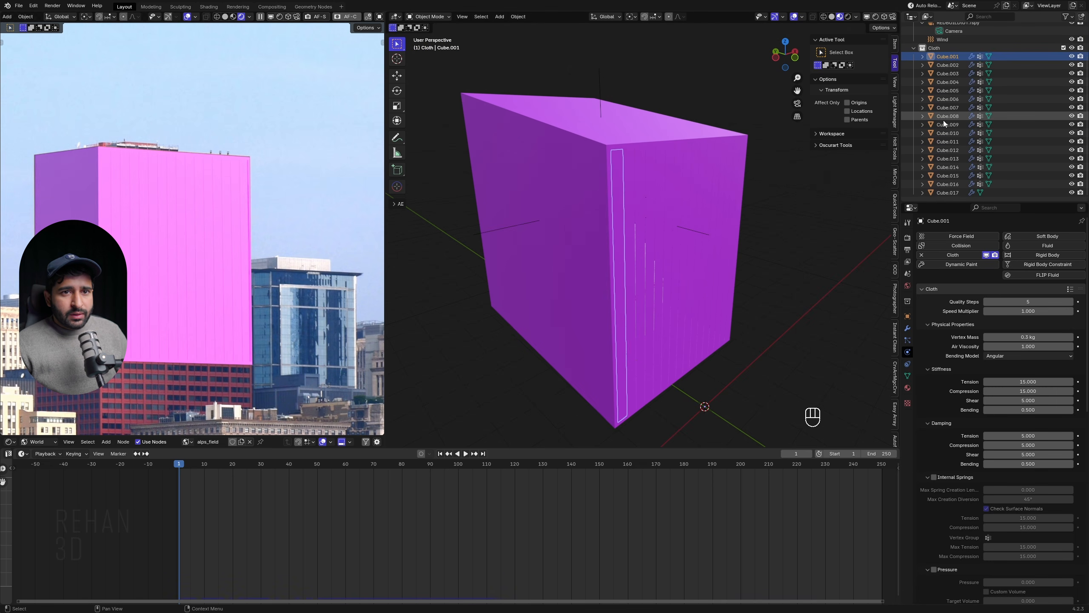
left_click(948, 193, "shift")
middle_click_drag(658, 325, 623, 315)
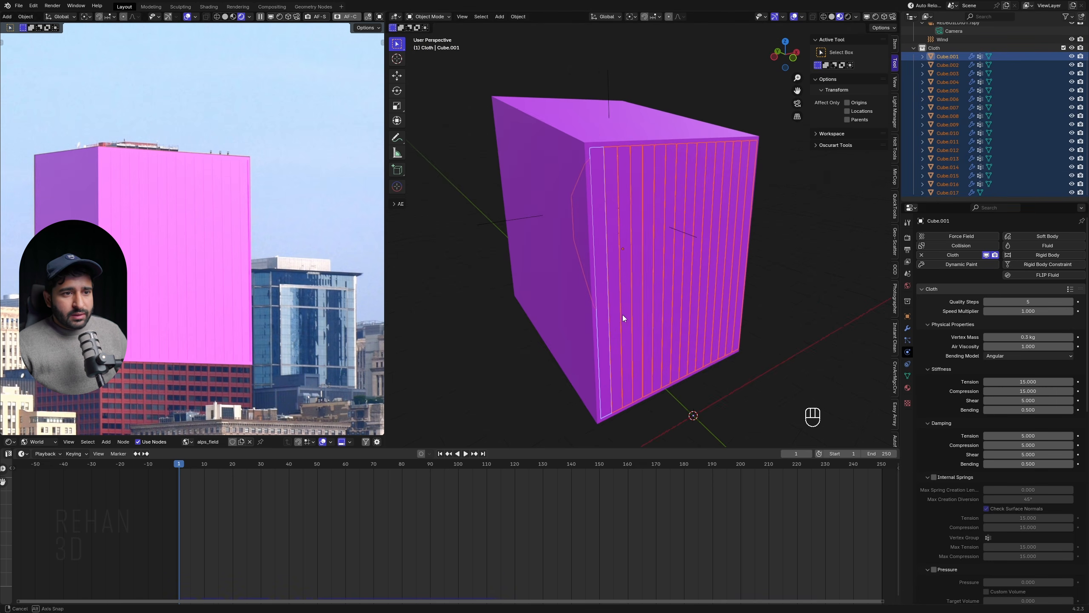
Select only the first cloth strip, Cube.001, and remove its oUTER and hOLDOUT material slots
left_click(907, 388)
left_click(613, 267)
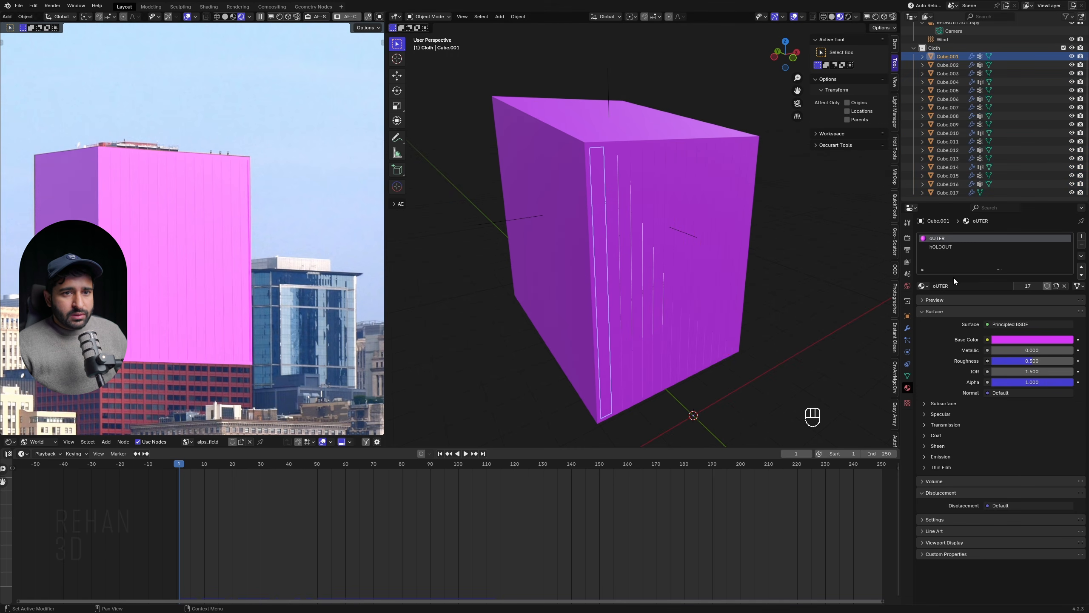
left_click(1081, 244)
left_click(1081, 245)
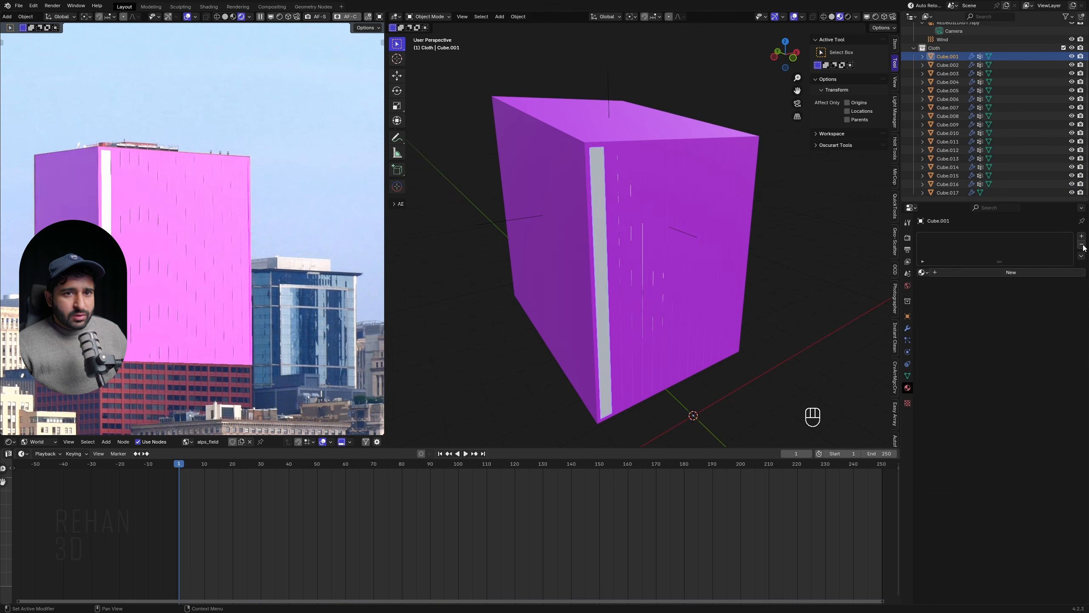
Create a new material on Cube.001 and name it Cloth Poster
double_click(948, 274)
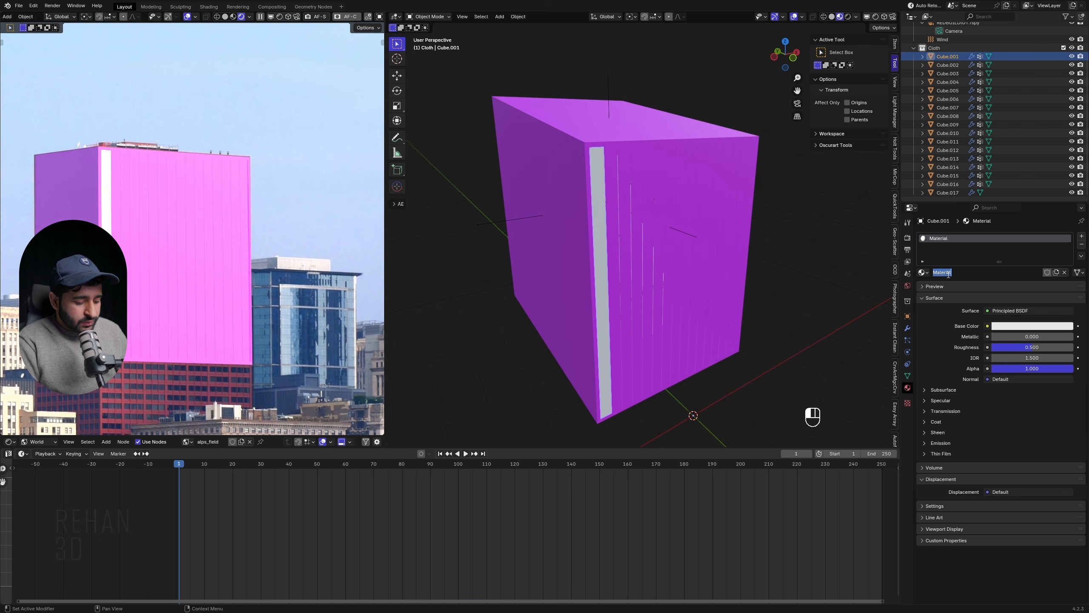
type("Cloth Poster")
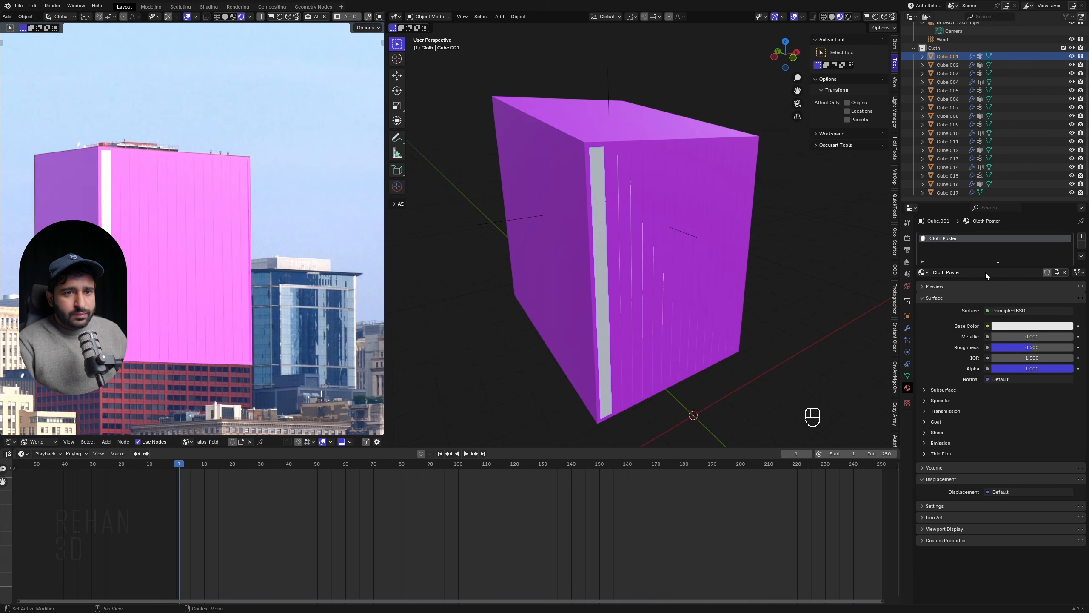
key("Return")
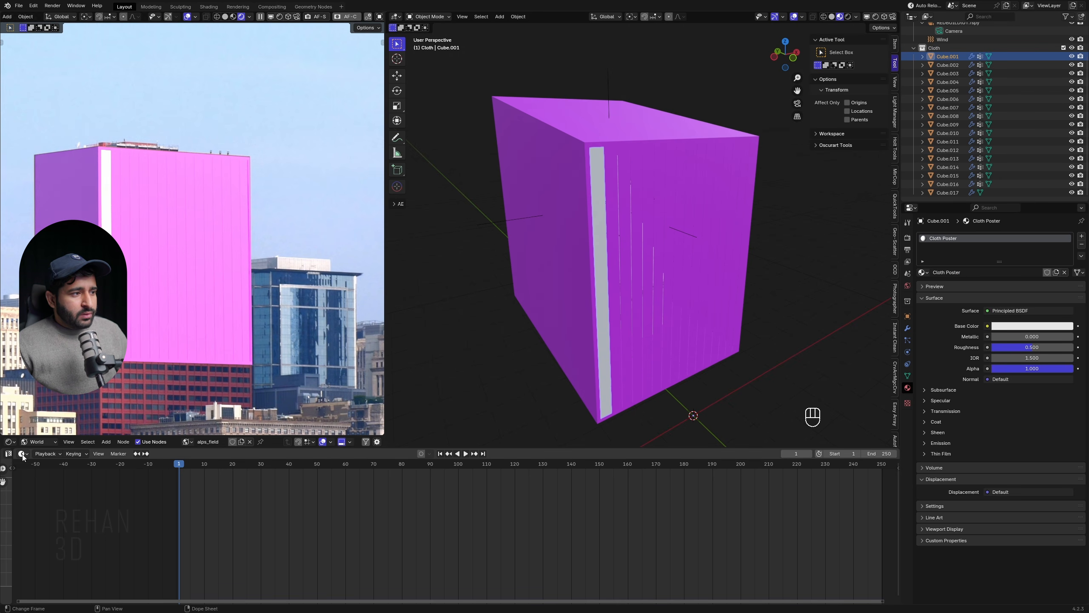
Change the timeline area into a Shader Editor showing the Cloth Poster object material
left_click(22, 453)
left_click(46, 528)
scroll(411, 530, "up", 2)
left_click(65, 453)
left_click(58, 475)
Add Shoe Poster.psd as an image texture node and connect its Color output to the Principled BSDF's Base Color
scroll(329, 541, "down", 4)
middle_click_drag(329, 541, 409, 512)
left_click(409, 511)
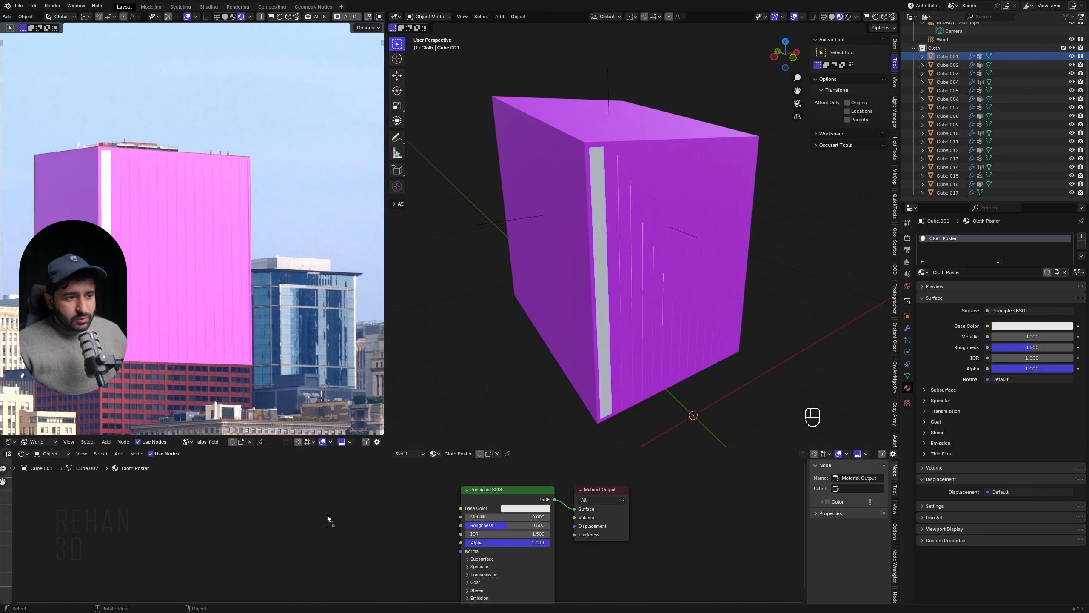
left_click_drag(383, 531, 461, 508)
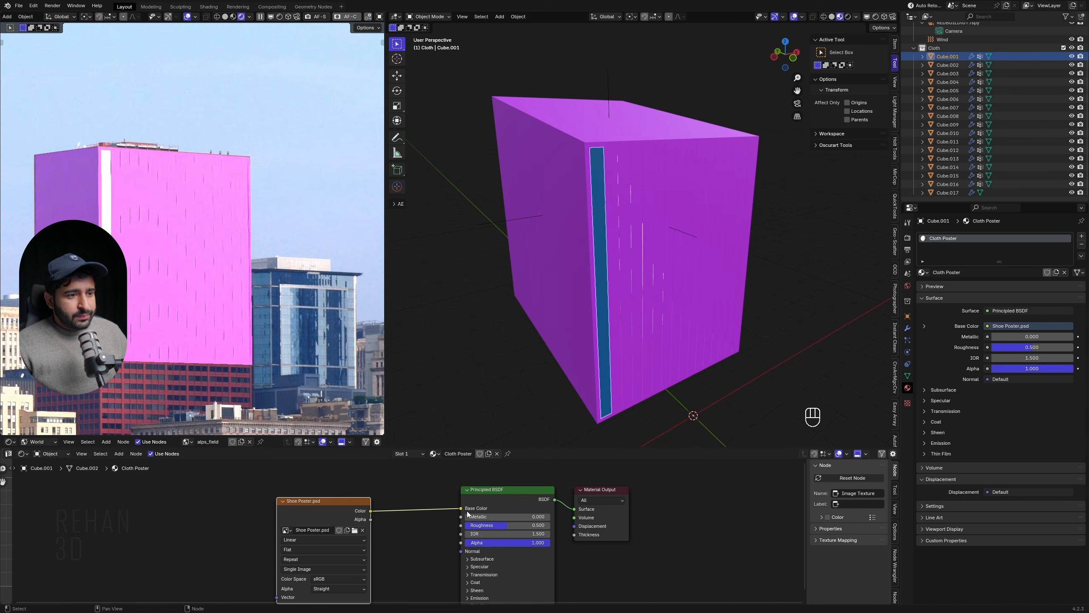
key("Tab")
key("Tab")
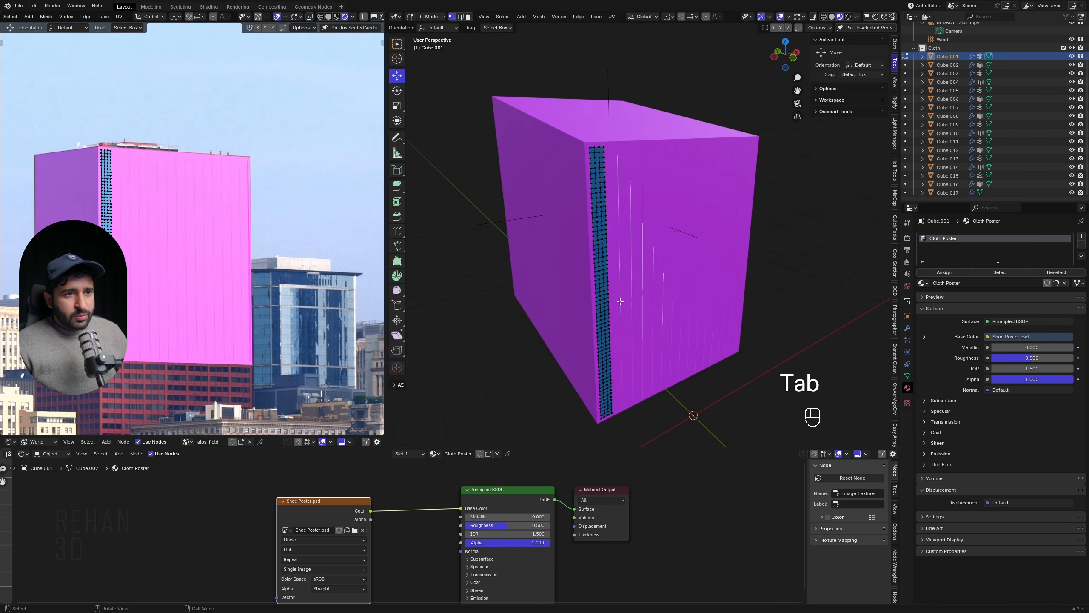
Select strips Cube.001 through Cube.017, select all their geometry in Edit Mode, and open the UV mapping options in front view
left_click(948, 192, "shift")
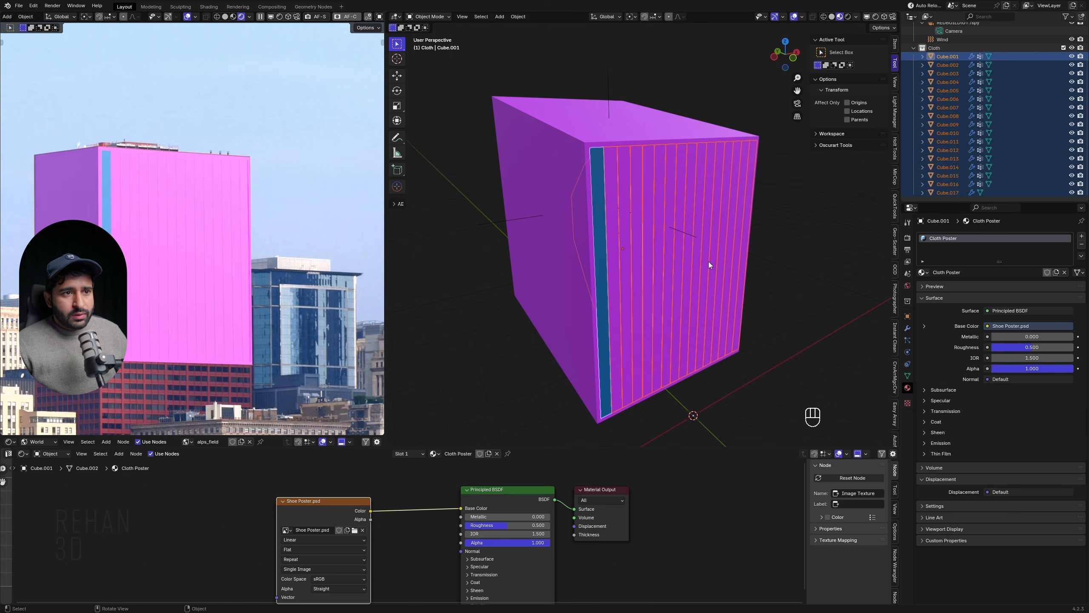
key("Tab")
key("a")
middle_click_drag(677, 254, 680, 253, "alt")
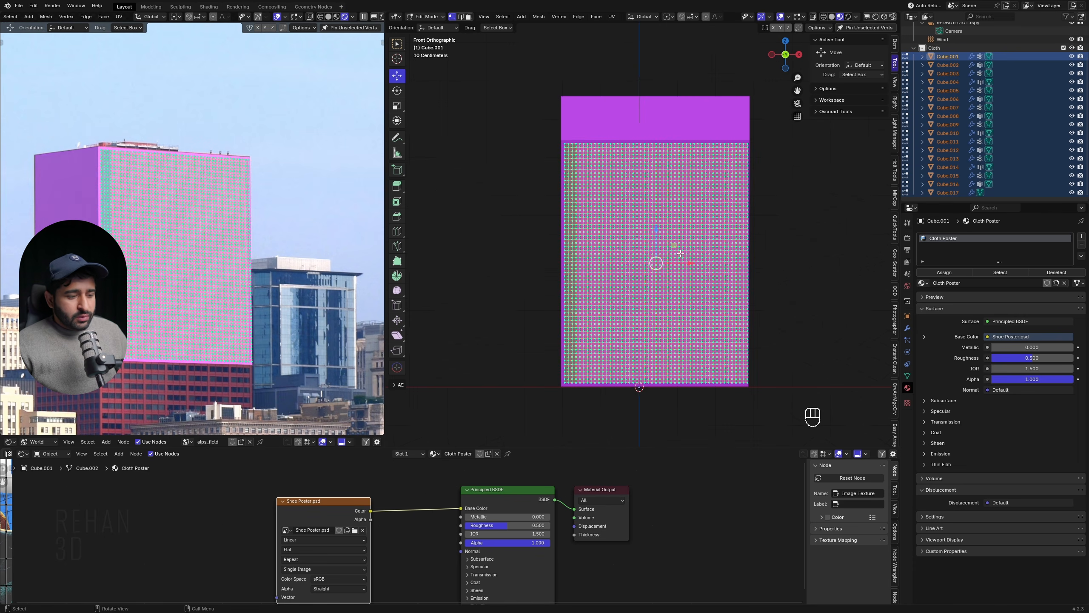
key("u")
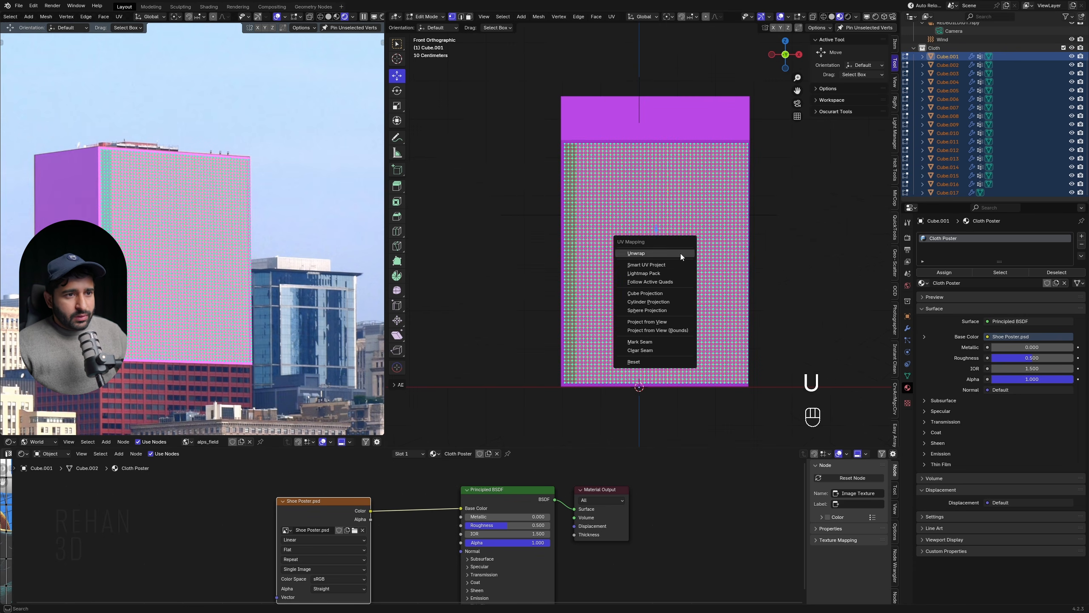
Unwrap the selected cloth strips' faces with Project from View in the front view
left_click(654, 320)
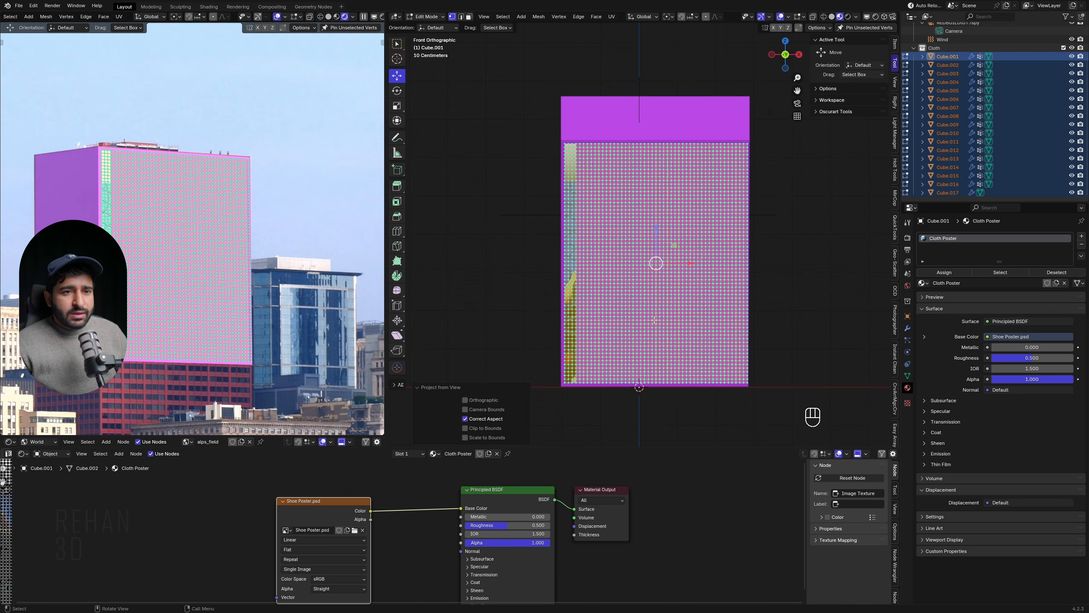
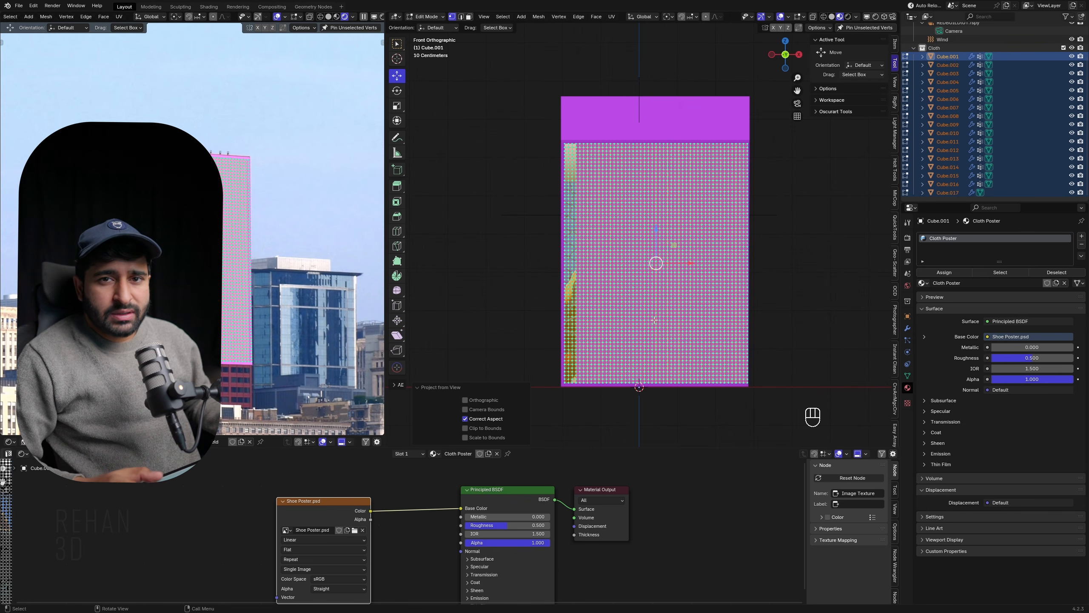
Rearrange the editor areas: merge the image editor into the material node area and enlarge the area beneath the camera view
left_click_drag(14, 482, 308, 482)
left_click_drag(251, 435, 255, 291)
left_click_drag(263, 448, 263, 385)
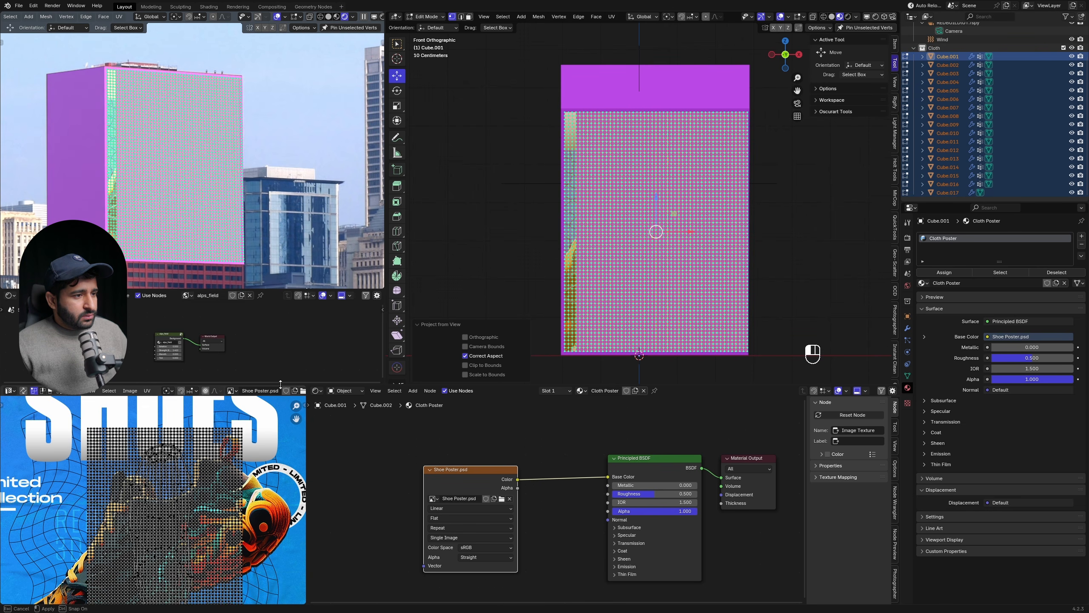
right_click(307, 437)
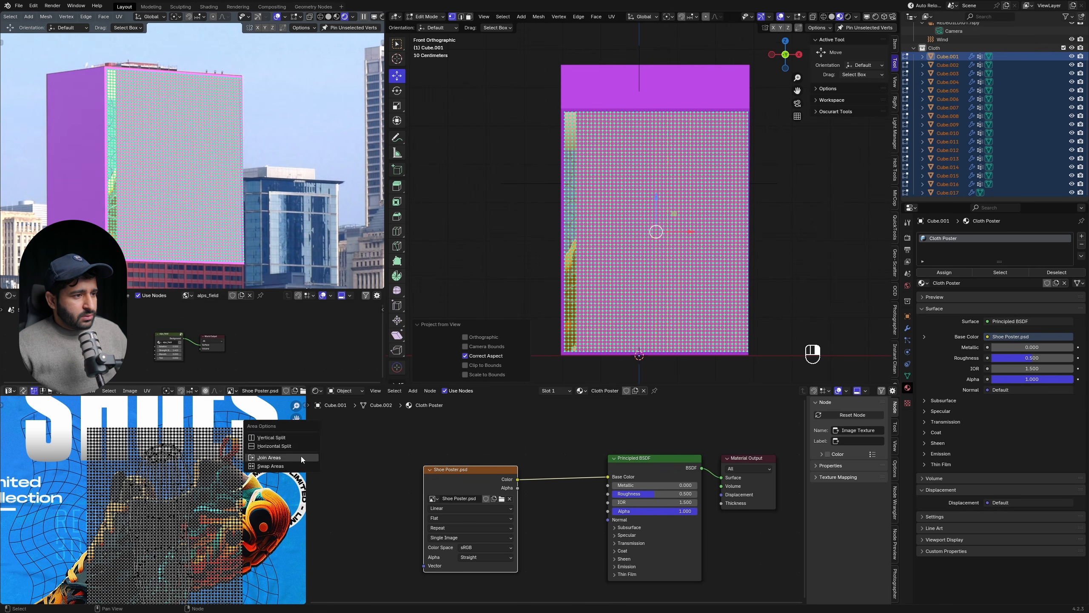
left_click(302, 457)
left_click_drag(264, 384, 264, 480)
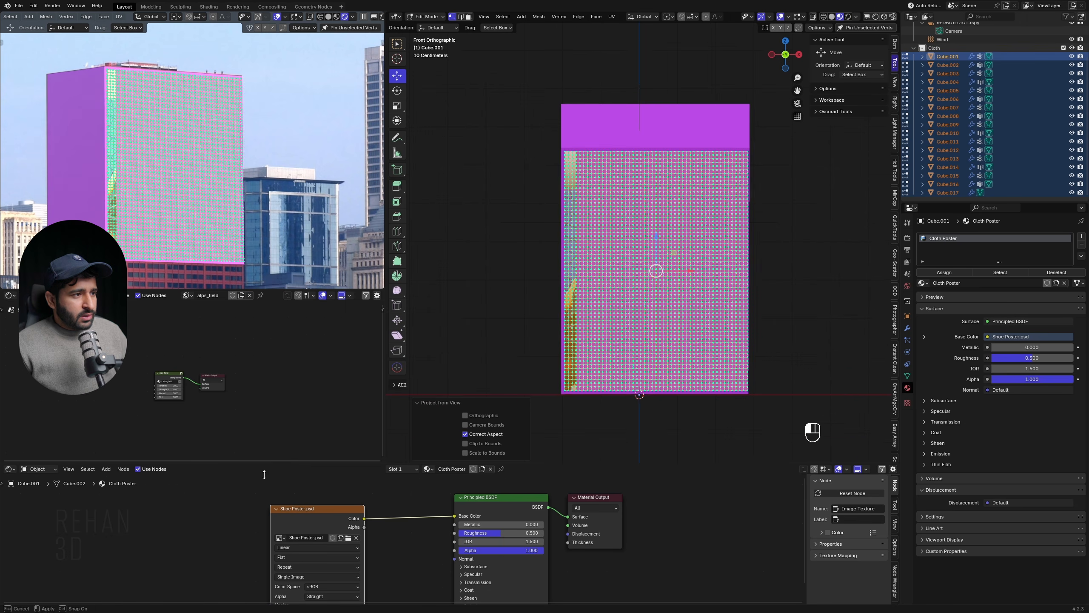
Switch the area beneath the camera view to the UV Editor, framing the shoe poster image
left_click(9, 295)
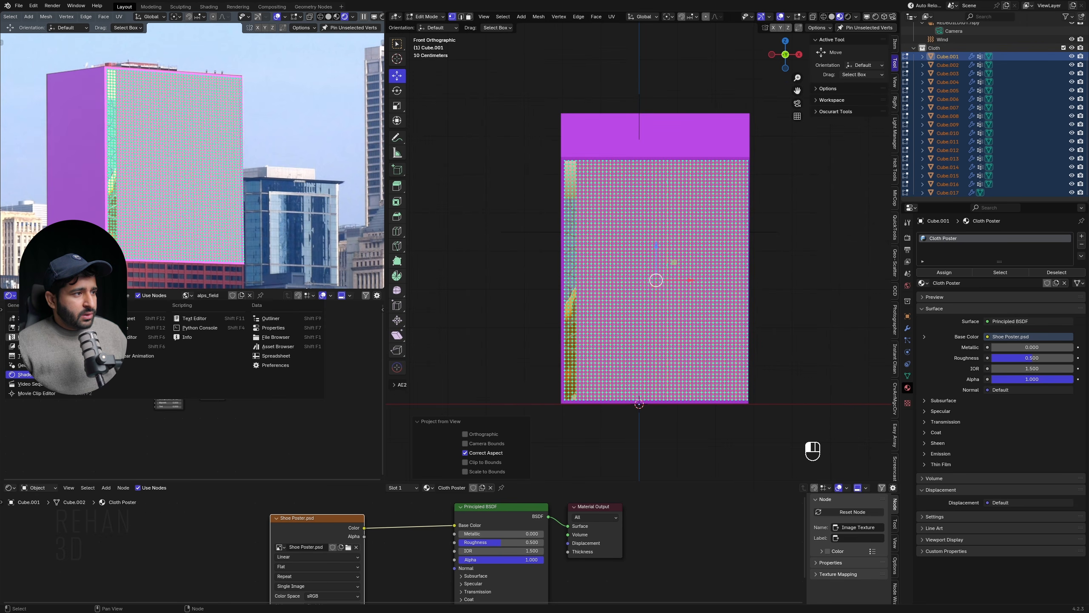
left_click(30, 337)
scroll(148, 379, "down", 4)
scroll(148, 379, "up", 3)
scroll(342, 335, "down", 1)
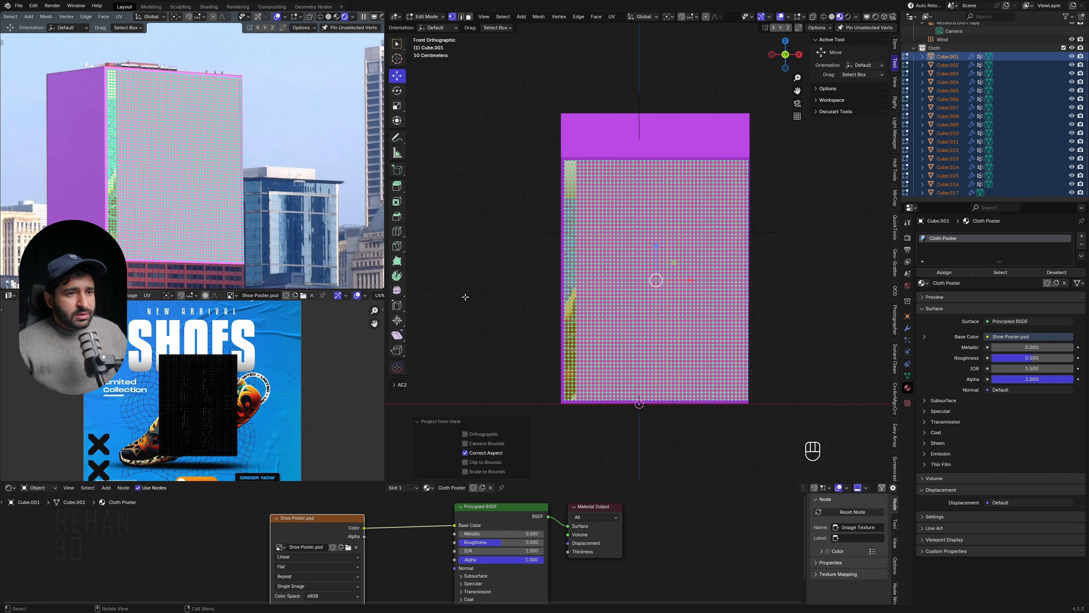
Select all UVs and scale them up to cover most of the poster image
key("a")
scroll(260, 392, "down", 4)
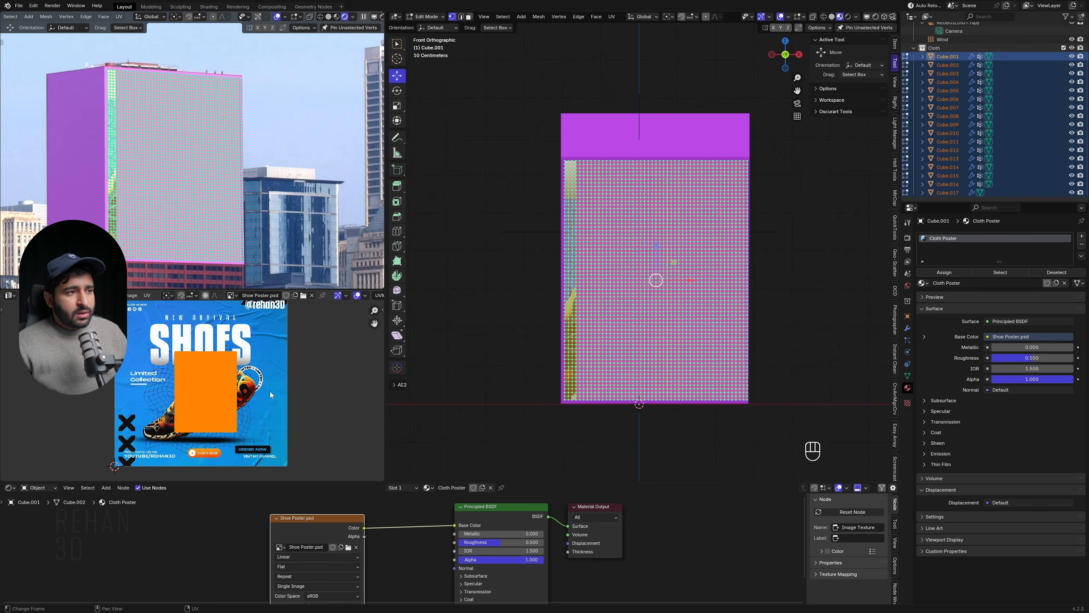
scroll(241, 397, "up", 2)
key("s")
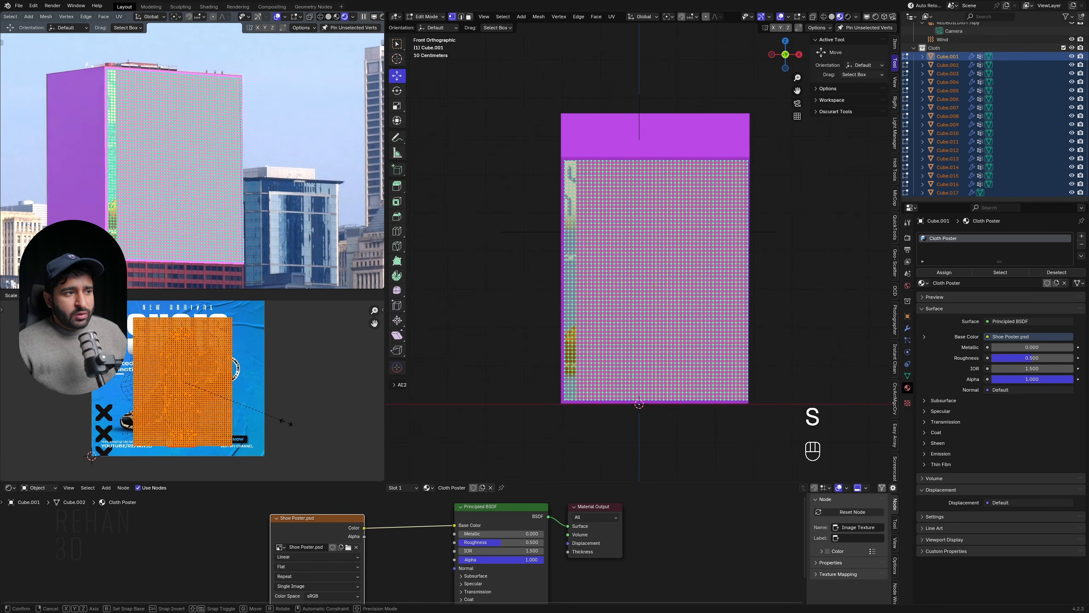
left_click(574, 267)
Return to Object Mode and link Cube.001's Cloth Poster material to all the selected cloth strips
middle_click_drag(574, 266, 577, 326)
key("Tab")
scroll(577, 334, "up", 2)
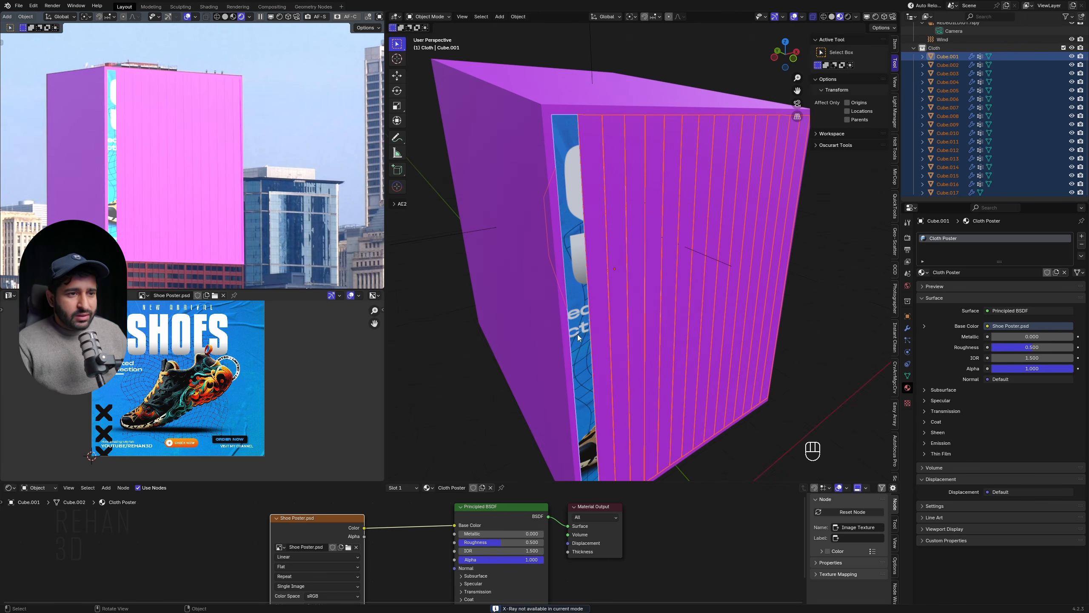
key("ctrl+l")
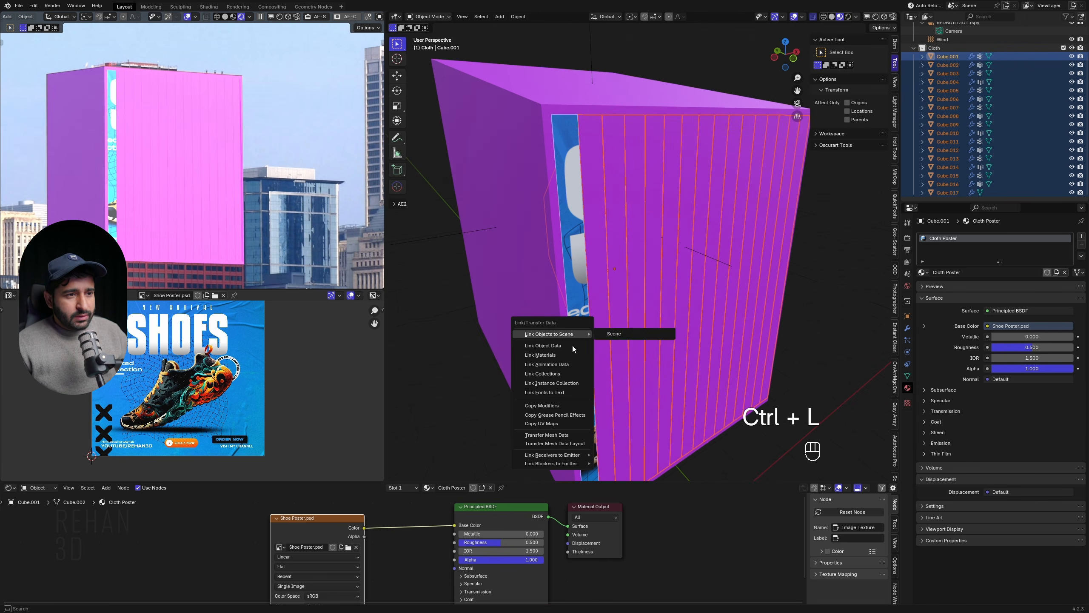
left_click(577, 334)
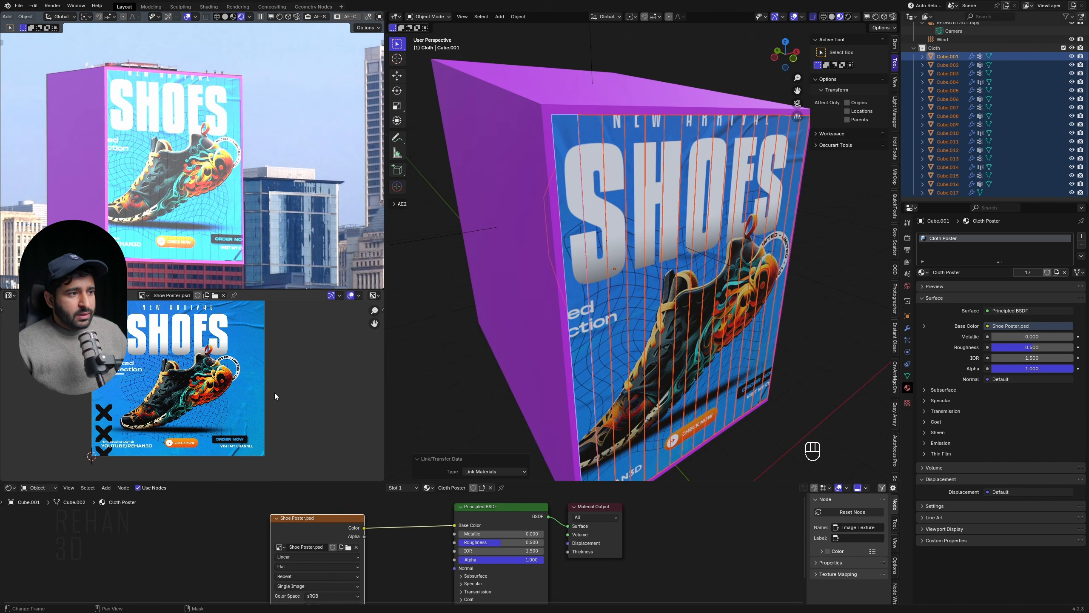
Move the stray object Cube.017 on the building's side out of the Cloth group into Collection
key("Tab")
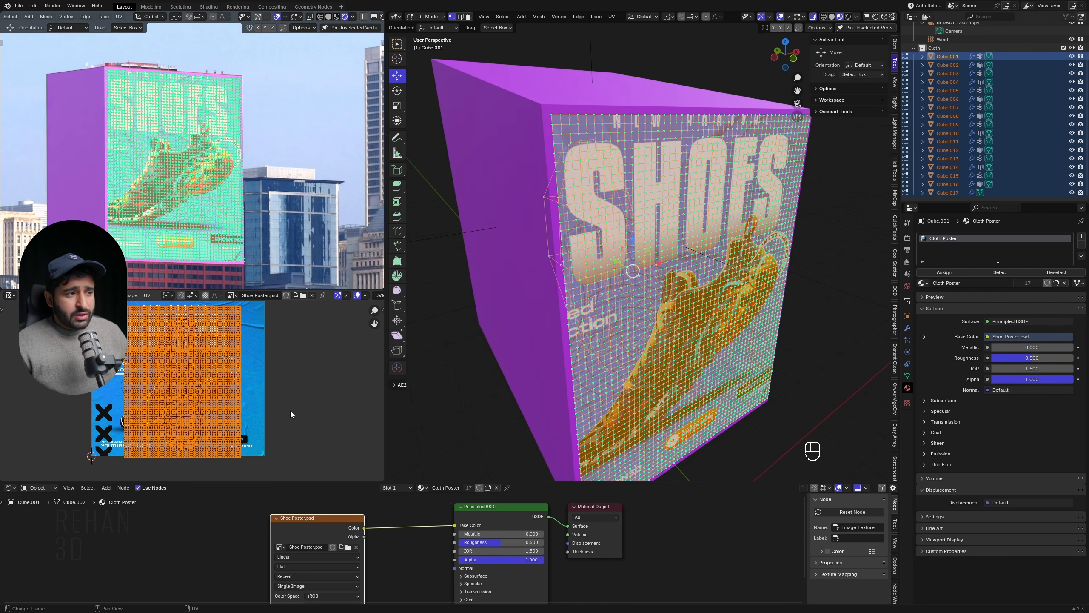
middle_click_drag(702, 250, 740, 239)
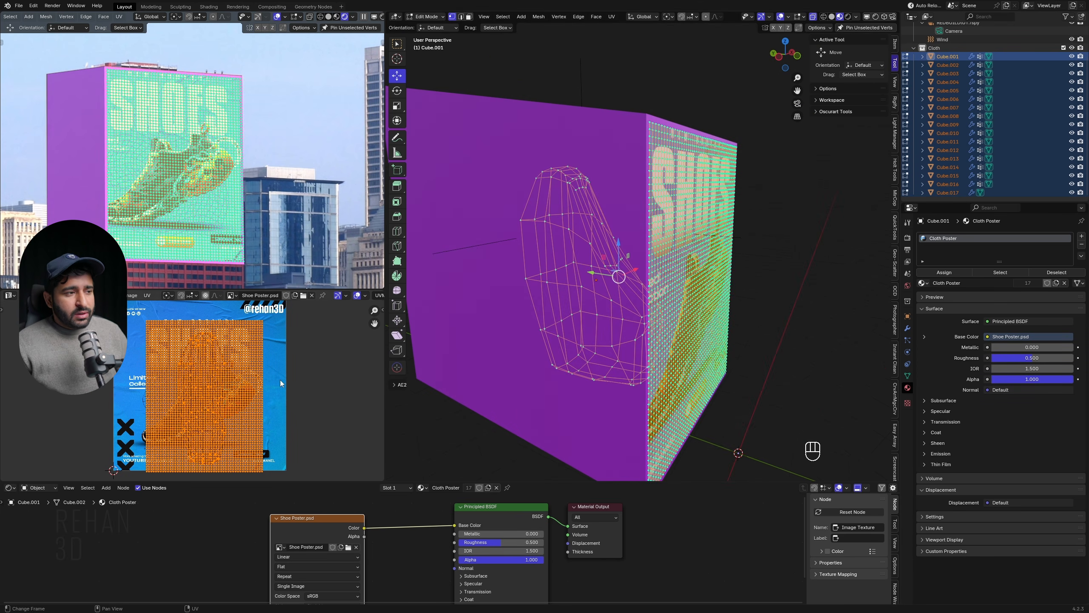
key("Tab")
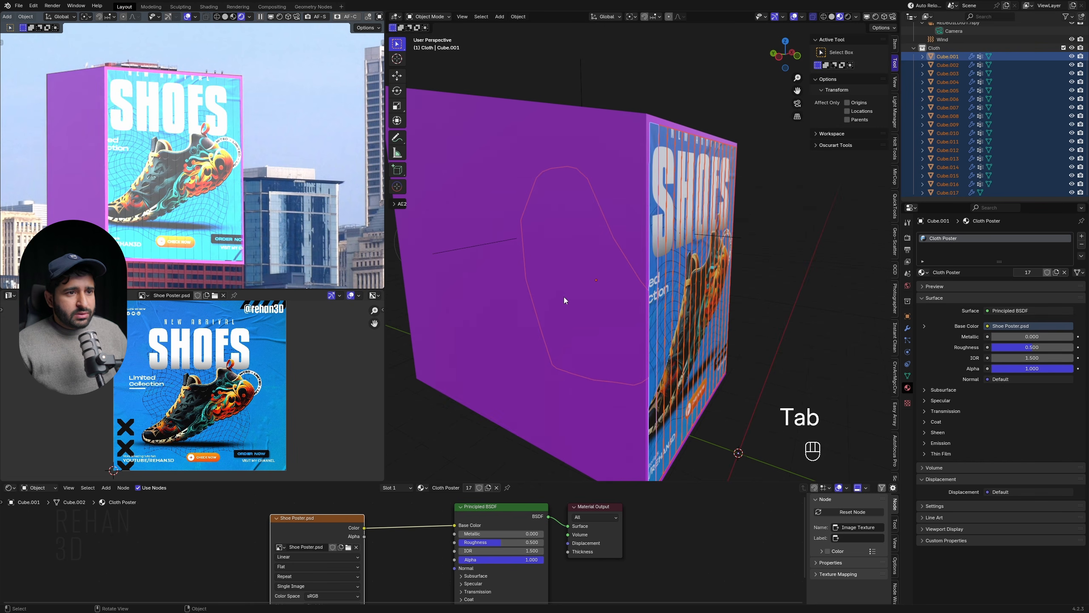
left_click(589, 250)
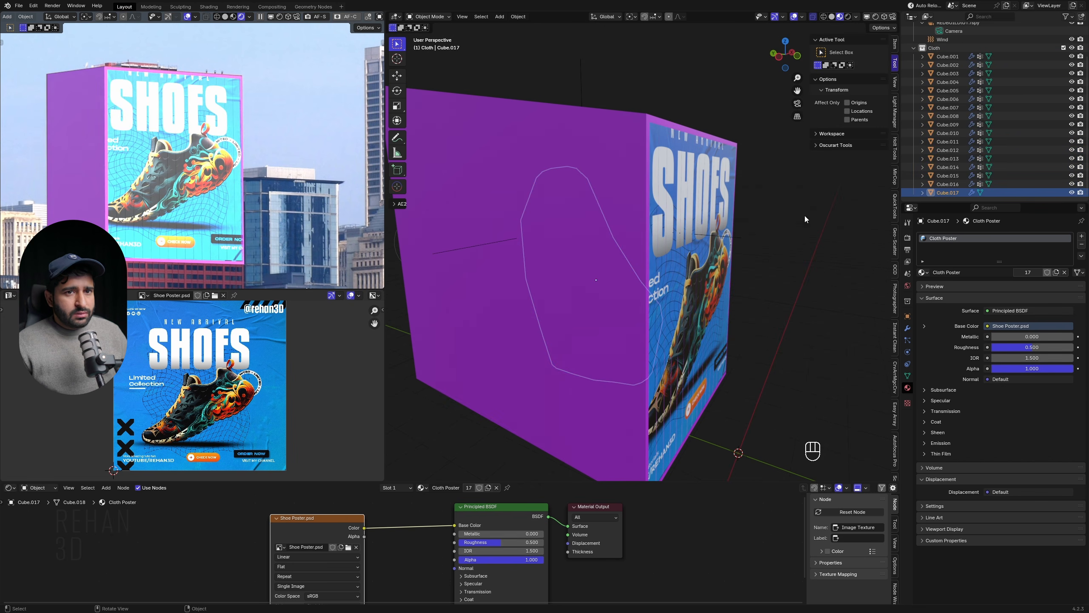
key("m")
left_click(726, 232)
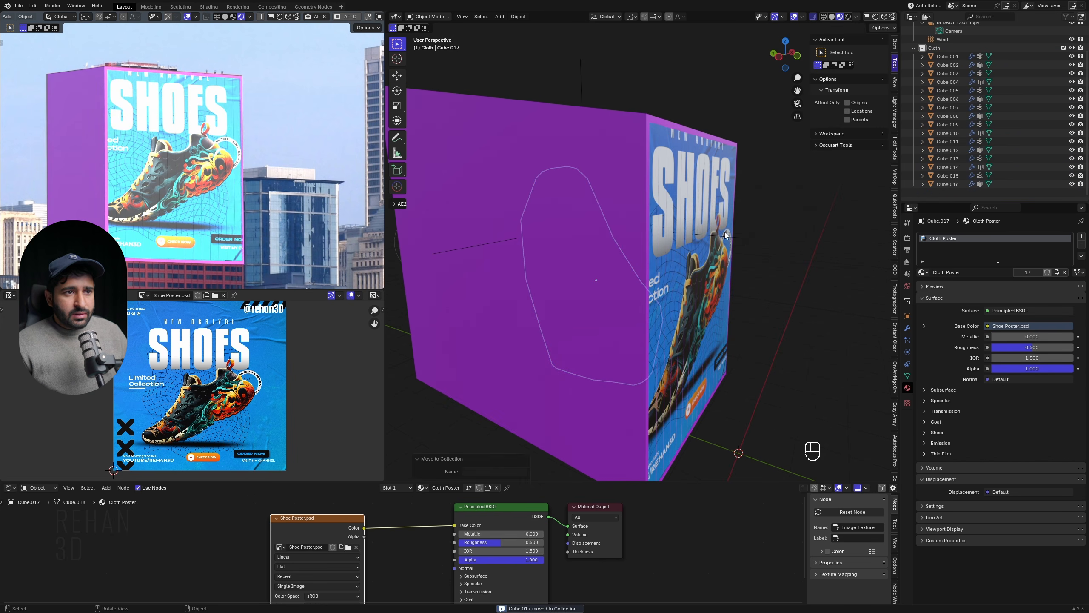
Select the cloth strips Cube.001 through Cube.016 and enter Edit Mode on them together
scroll(660, 255, "down", 2)
scroll(947, 129, "up", 1)
left_click(947, 192)
left_click(948, 65, "shift")
middle_click_drag(622, 257, 667, 263)
key("Tab")
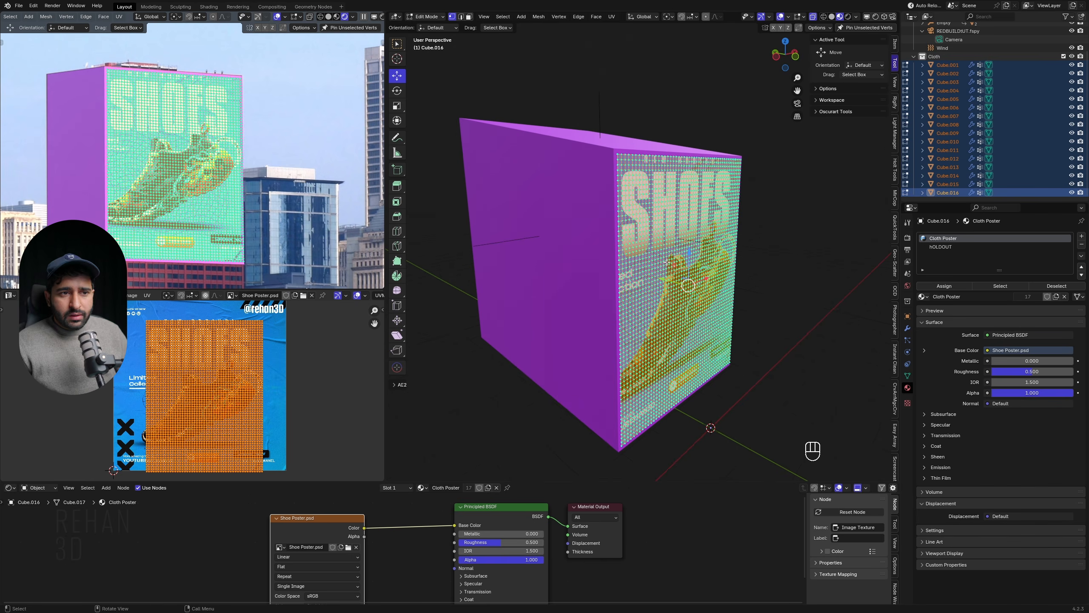
Shift the strips' UV layout slightly up and to the left on the poster image
scroll(181, 363, "up", 2)
scroll(179, 362, "down", 2)
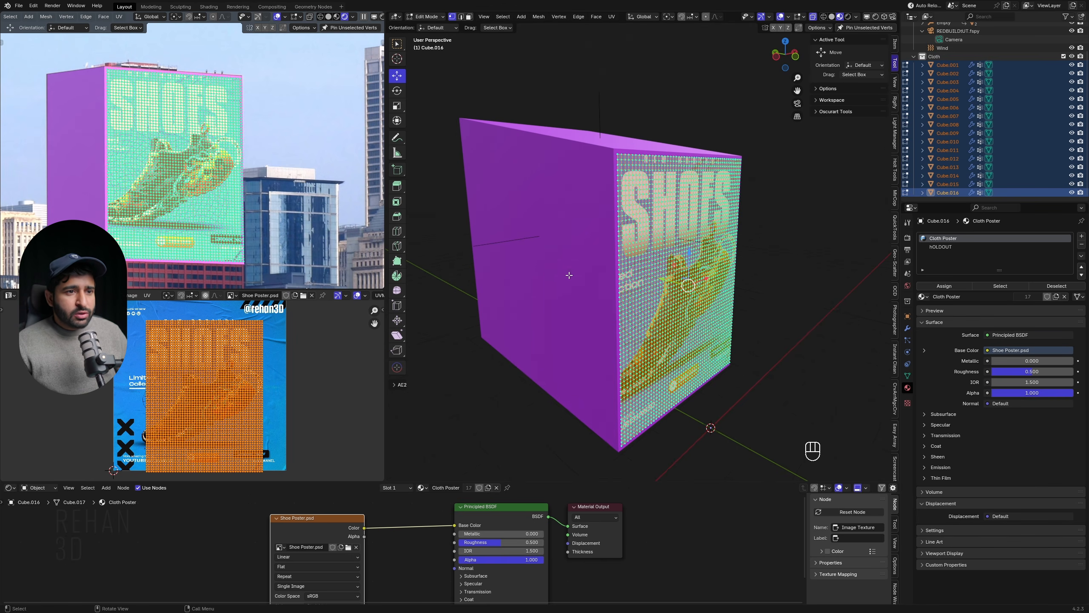
key("g")
left_click(229, 398)
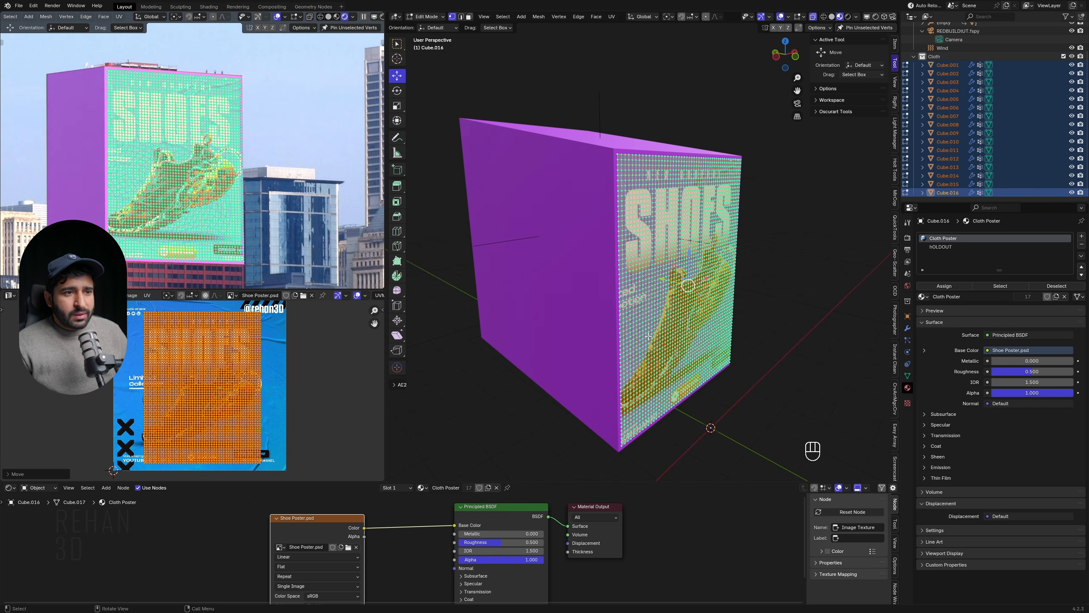
Try placing the UV layout partly or fully beyond the left edge of the poster image
middle_click_drag(682, 318, 670, 285)
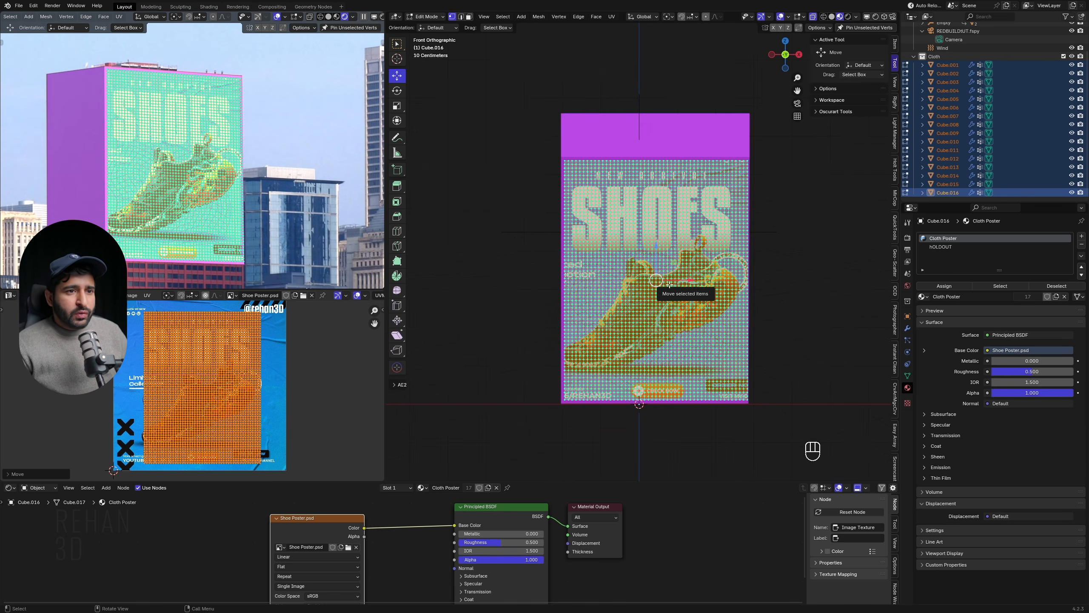
key("g")
left_click(619, 221)
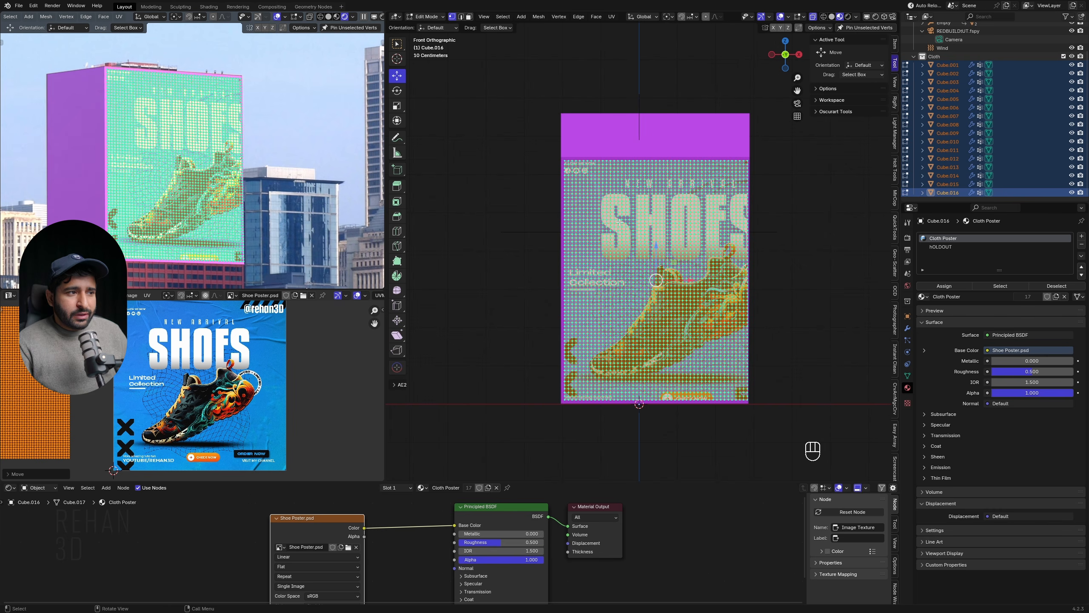
middle_click_drag(683, 178, 729, 236)
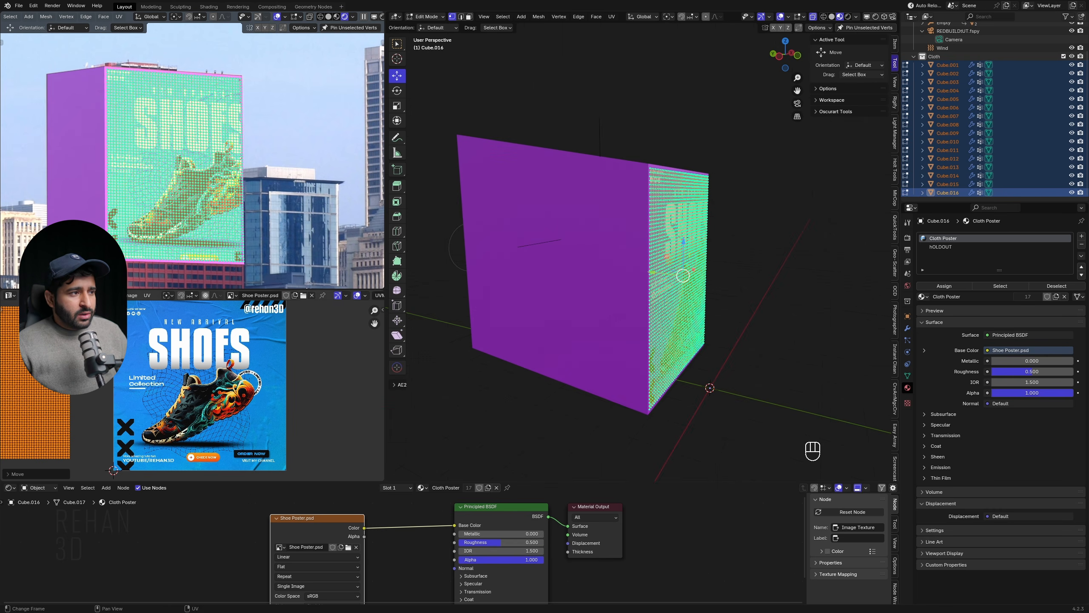
key("g")
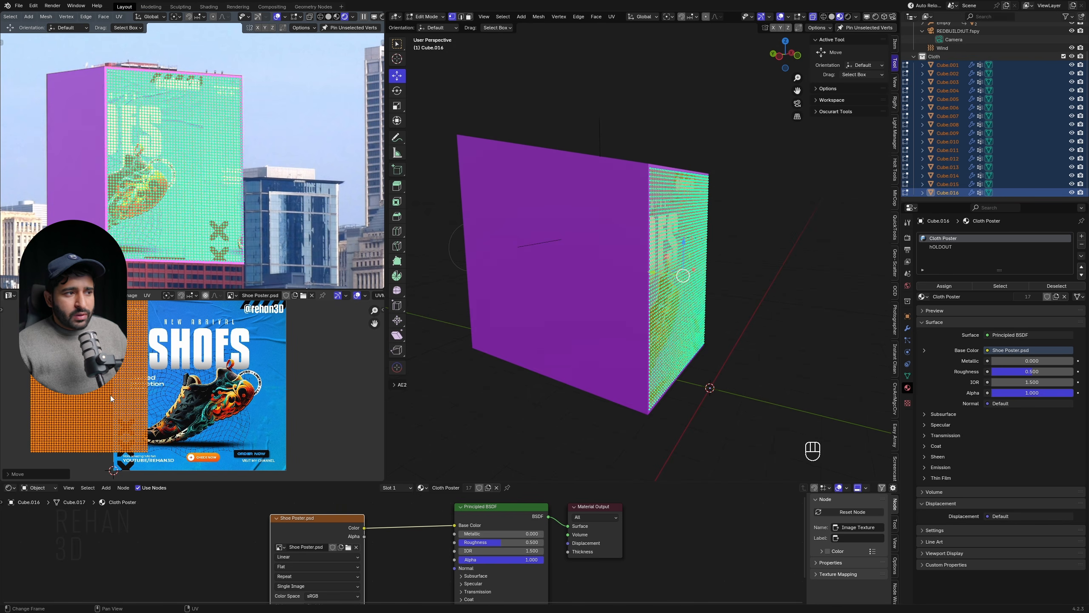
left_click(116, 390)
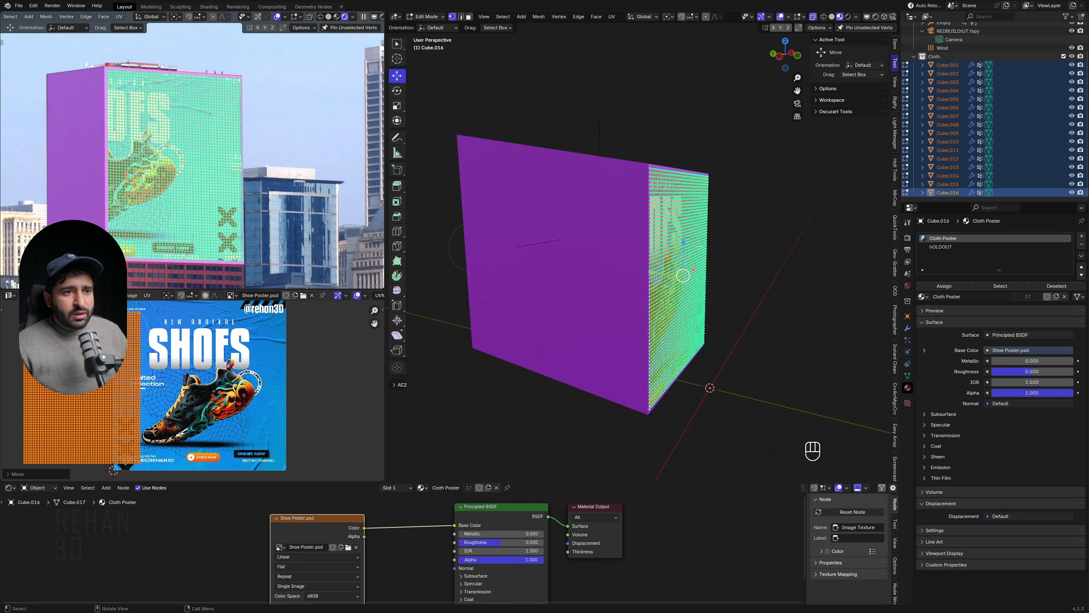
Move the UV layout back over the poster image so the shoe and SHOES title cover the building front
middle_click_drag(703, 240, 653, 232)
key("g")
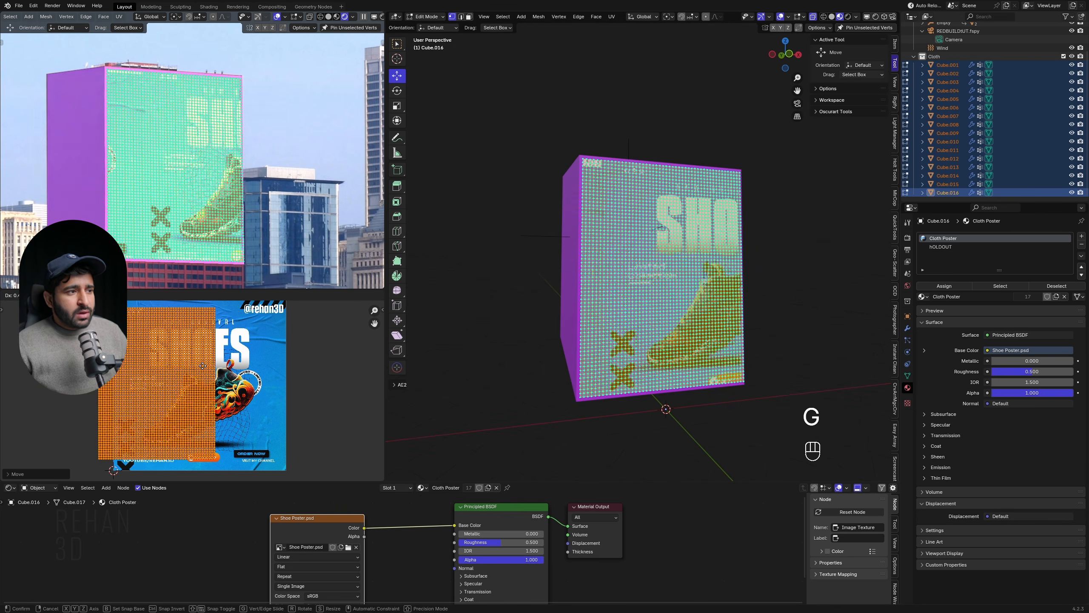
left_click(216, 385)
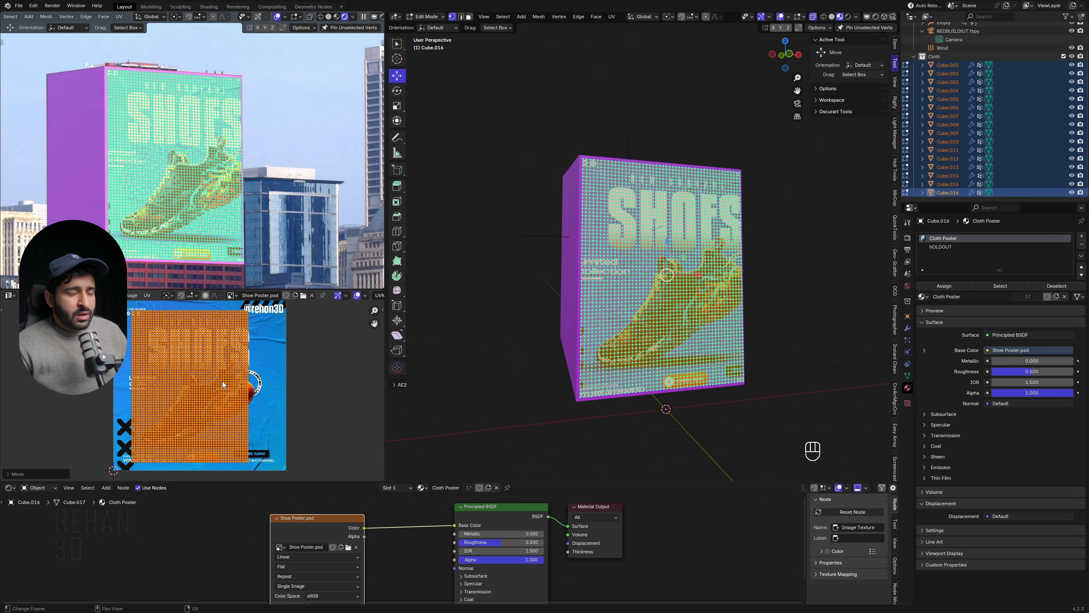
key("g")
left_click(258, 390)
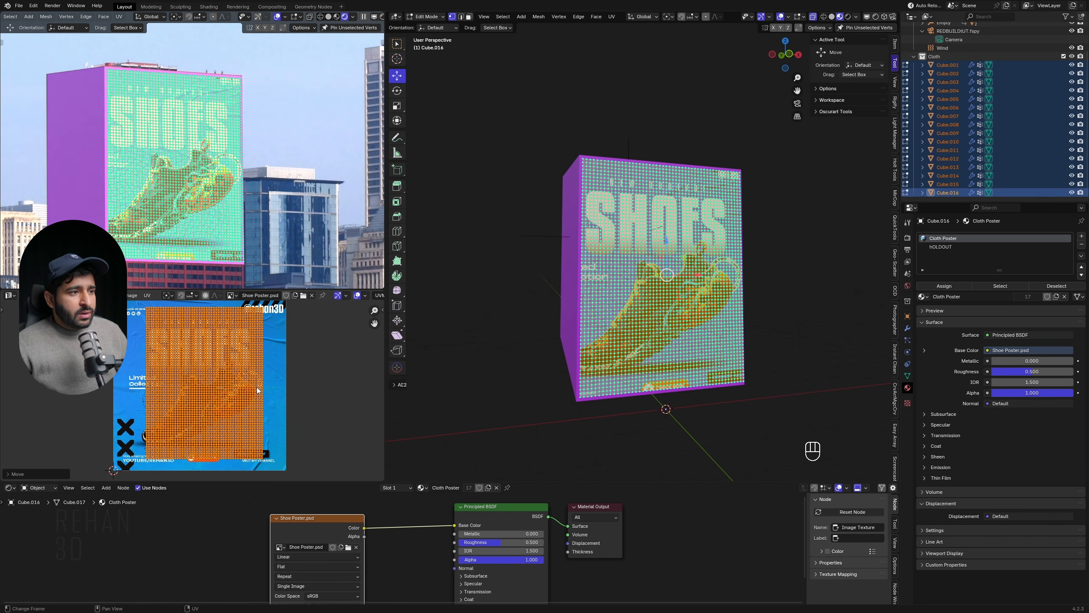
Give the UV Editor more height and hide the overlays in the main 3D viewport
left_click_drag(258, 291, 258, 261)
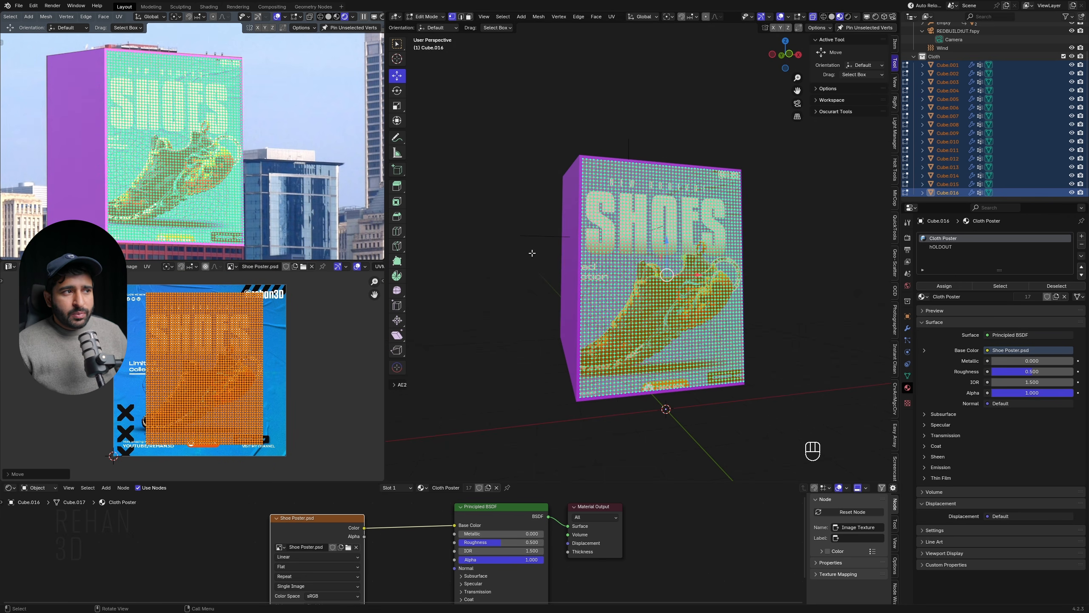
key("shift+alt+z")
scroll(226, 399, "up", 1)
Move the UV layout to the left and scale it up to the poster's full height
key("g")
key("s")
left_click(303, 419)
scroll(282, 398, "down", 1)
Scale the UV layout separately along X and Y to fit the poster's proportions and return to Object Mode
key("s")
key("x")
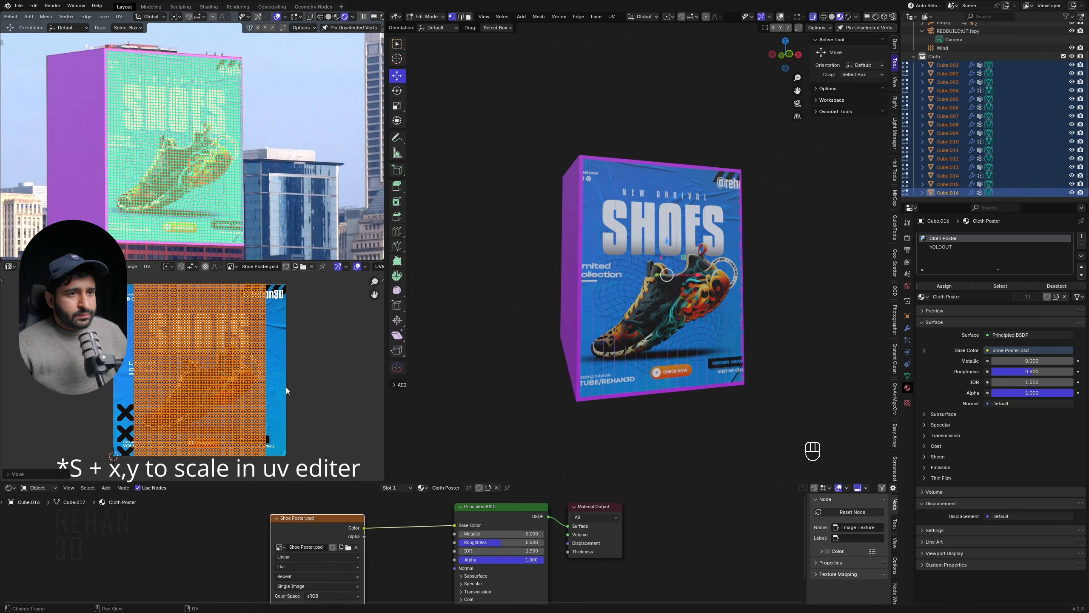
left_click(308, 394)
key("s")
key("y")
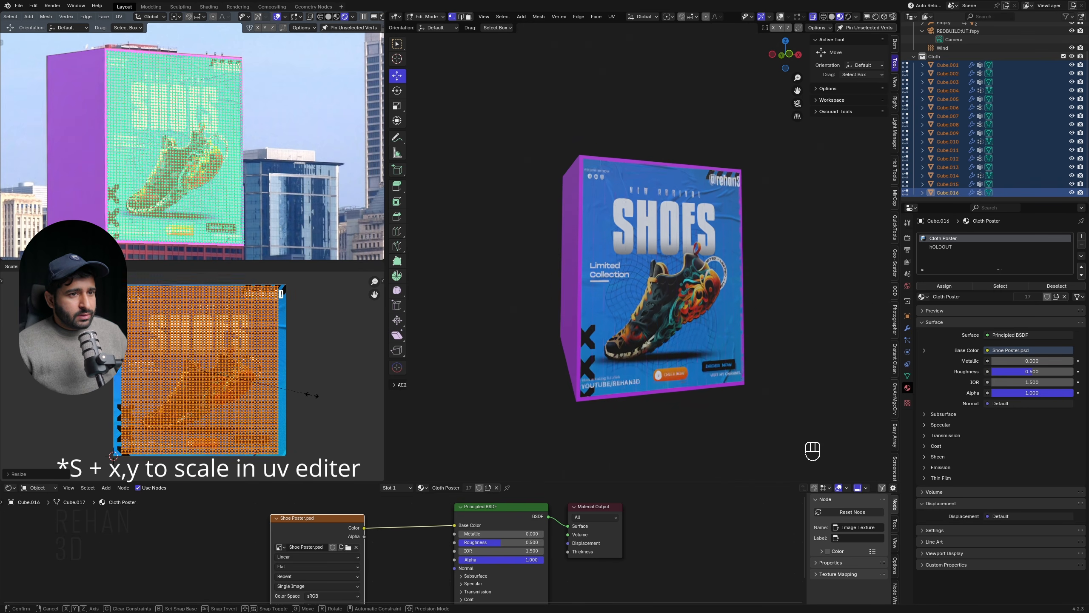
left_click(324, 400)
key("s")
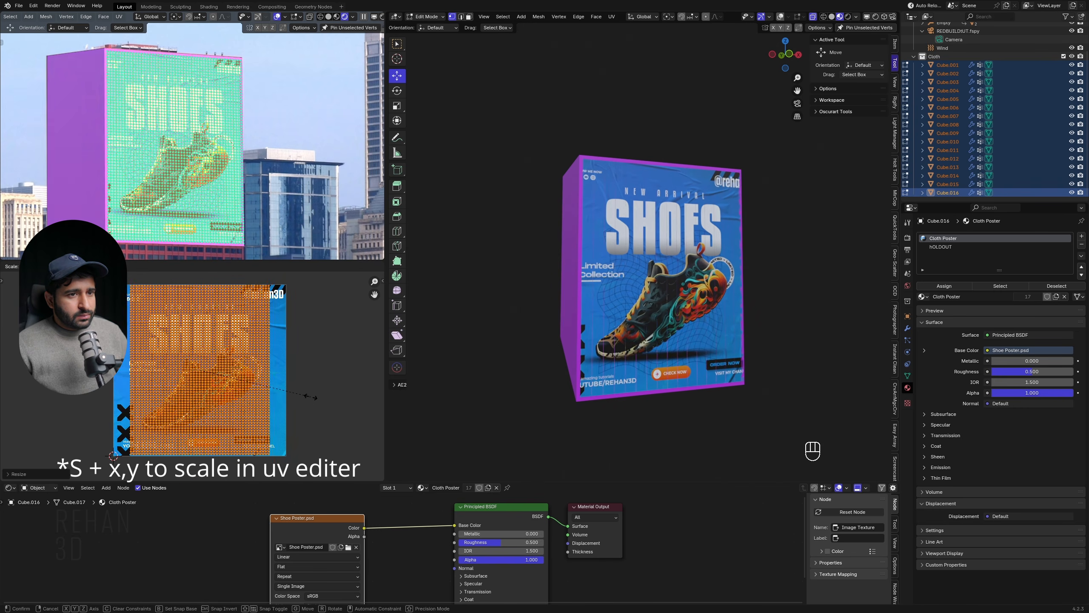
left_click(313, 397)
key("Tab")
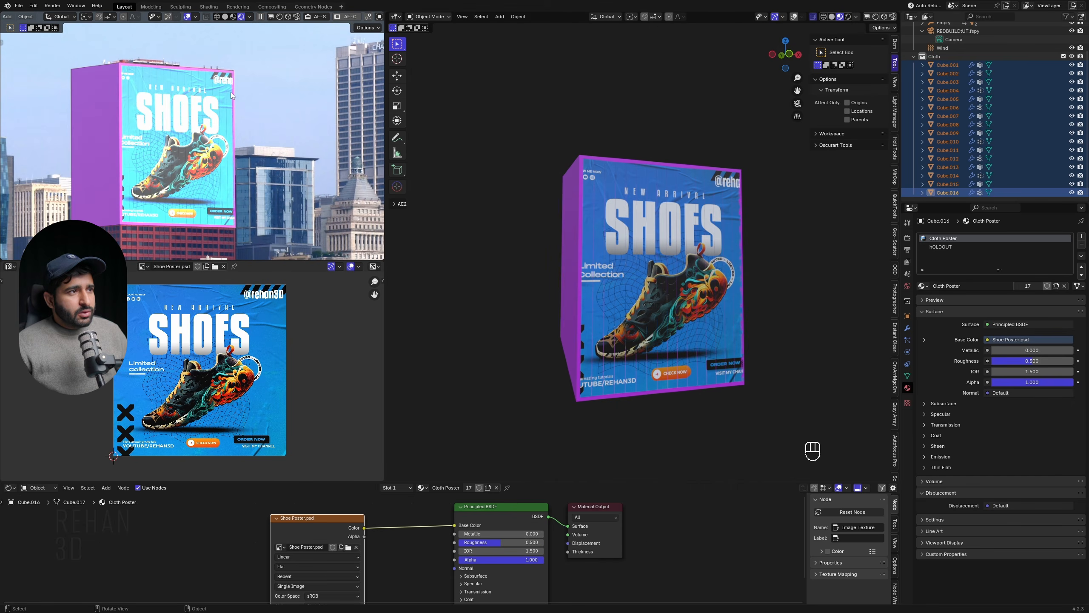
Scale the UV layout out to the full width of the poster image and return to Object Mode
key("Tab")
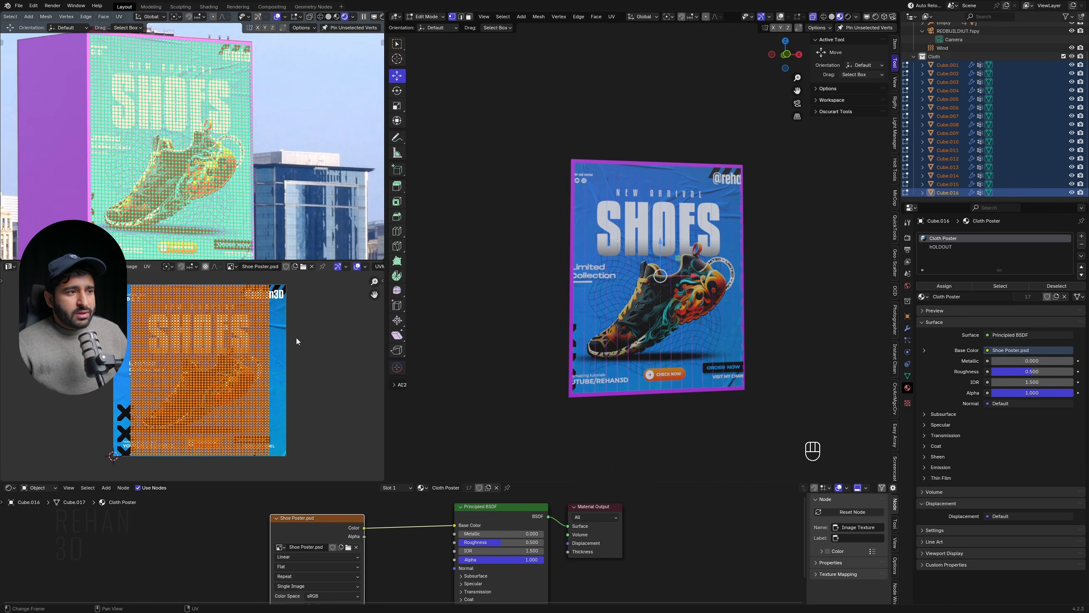
key("s")
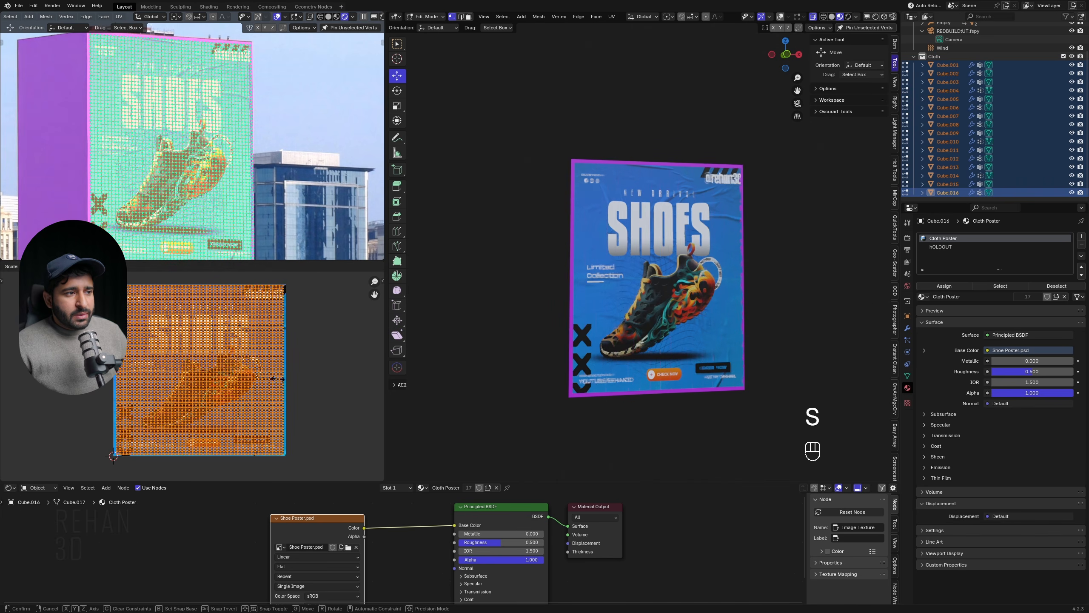
left_click(226, 370)
key("Tab")
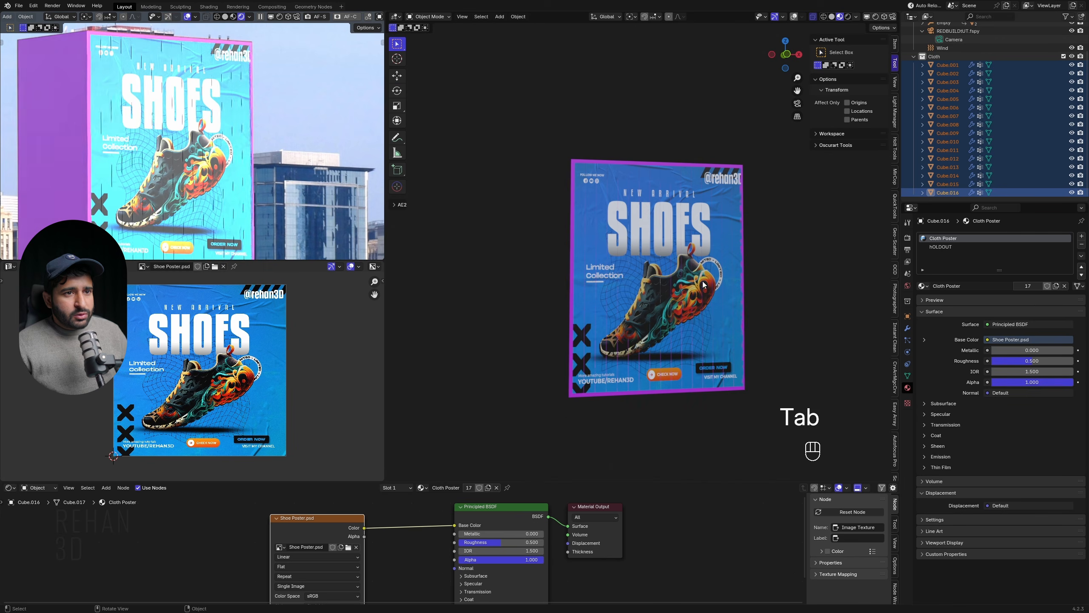
Fine-tune the scale and position of the UV layout against the poster image's borders, then leave Edit Mode
key("Tab")
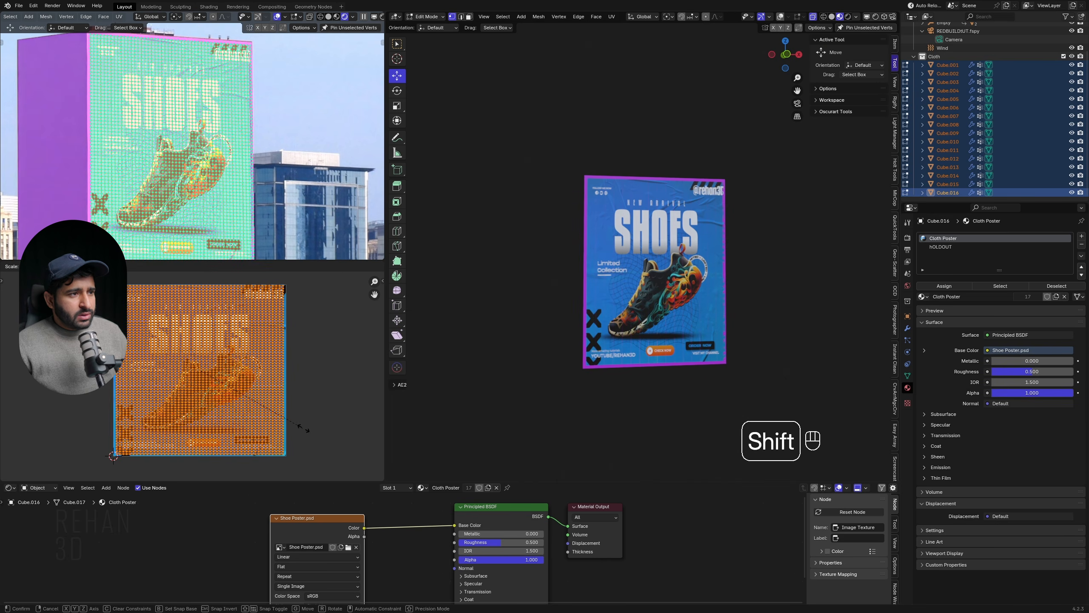
key("g")
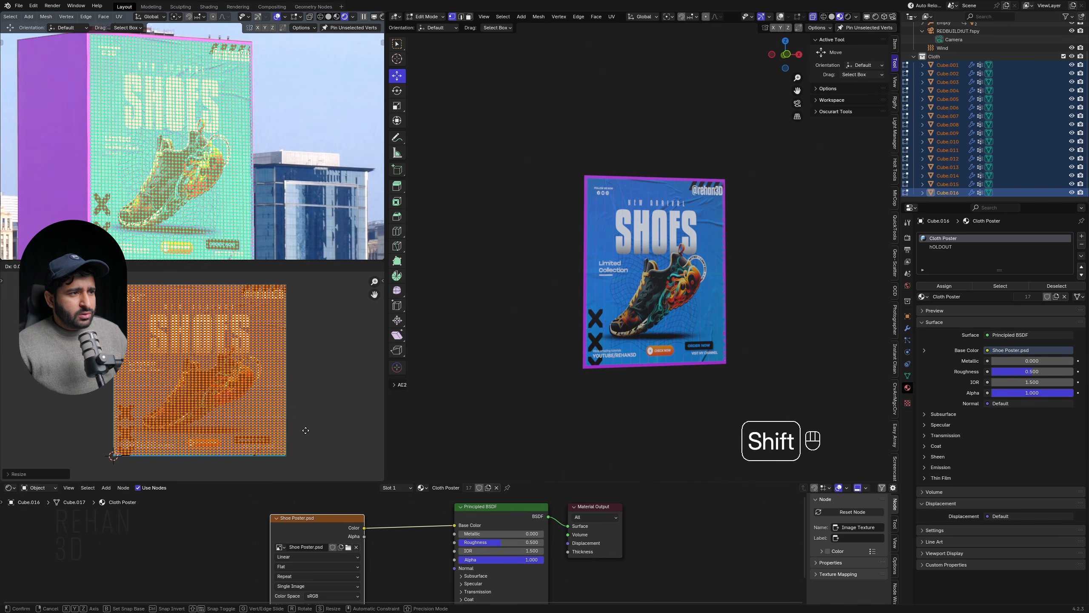
left_click(303, 432)
key("Tab")
scroll(252, 183, "down", 4)
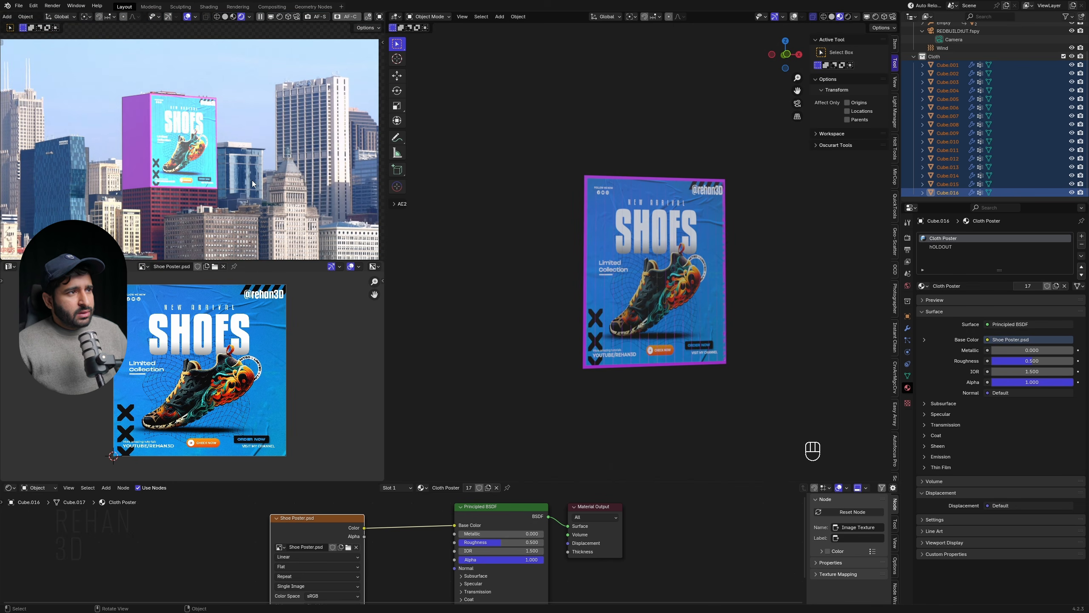
Select the purple building box behind the cloth strips and give the Shader Editor more height
key("Tab")
key("Tab")
middle_click_drag(600, 262, 691, 276)
scroll(752, 260, "down", 4)
scroll(575, 285, "down", 3)
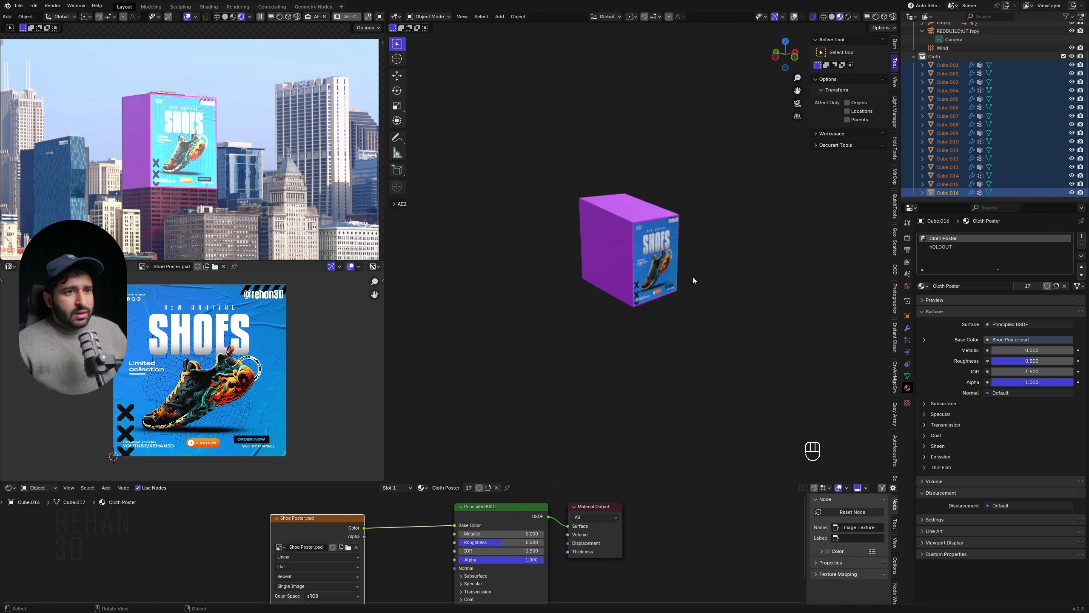
scroll(573, 277, "up", 5)
middle_click_drag(572, 278, 526, 292)
left_click(631, 242)
left_click_drag(546, 481, 546, 357)
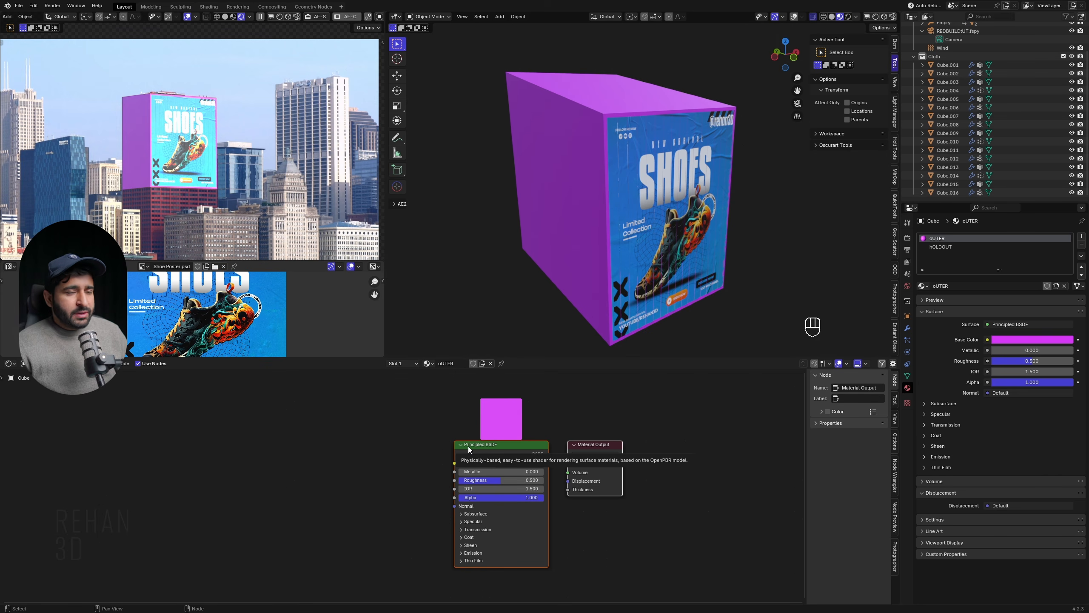
Add a Wave Texture with Mapping and Texture Coordinate nodes to the oUTER material and link its Color to Base Color
left_click(480, 450)
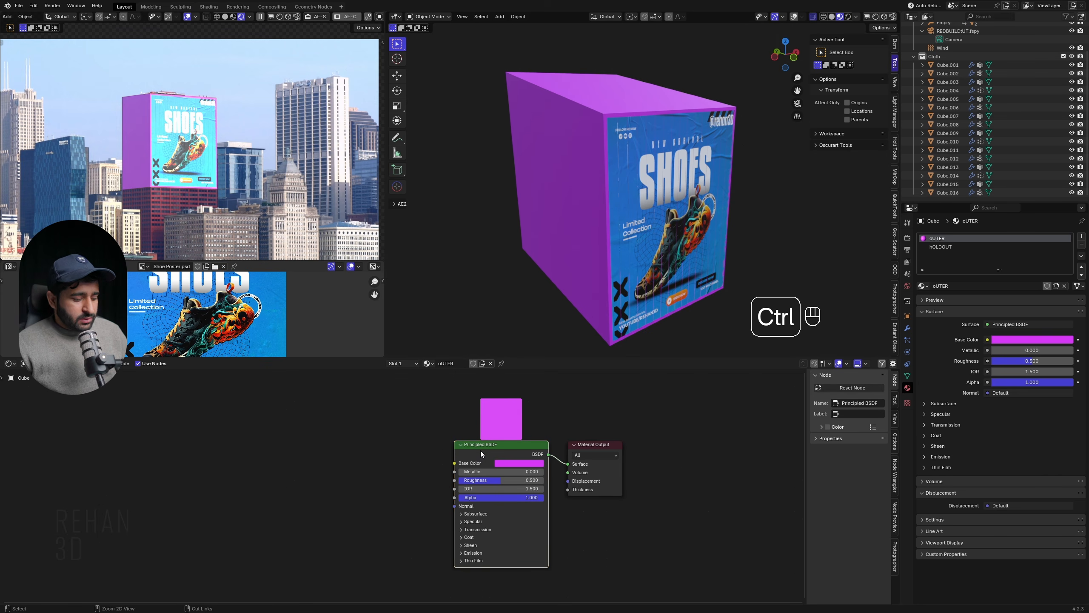
key("shift+a")
type("wav")
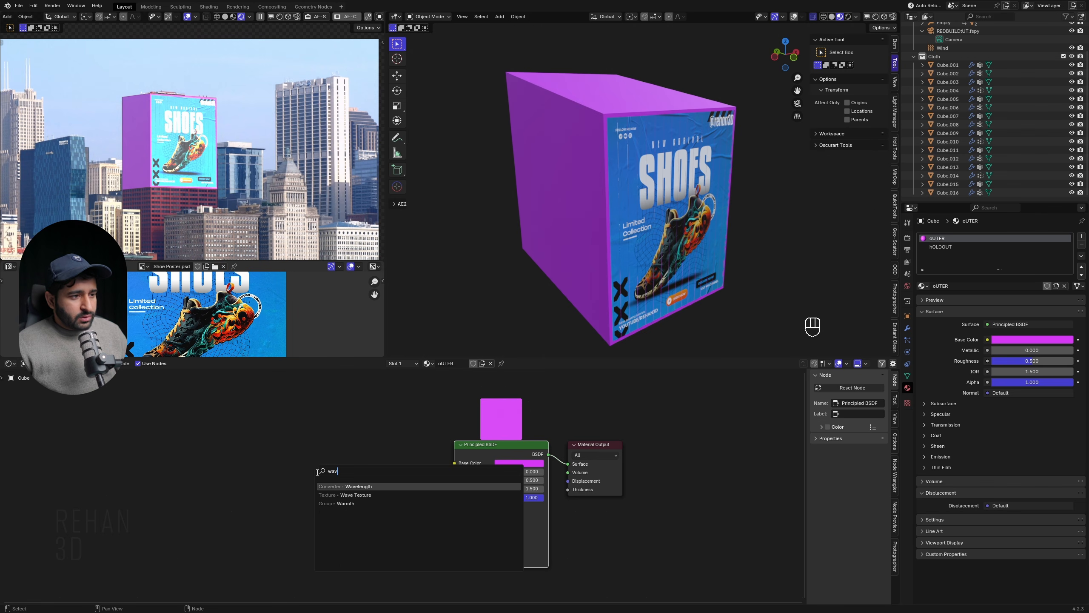
left_click(339, 495)
left_click(311, 480)
left_click_drag(347, 478, 455, 463)
key("ctrl+t")
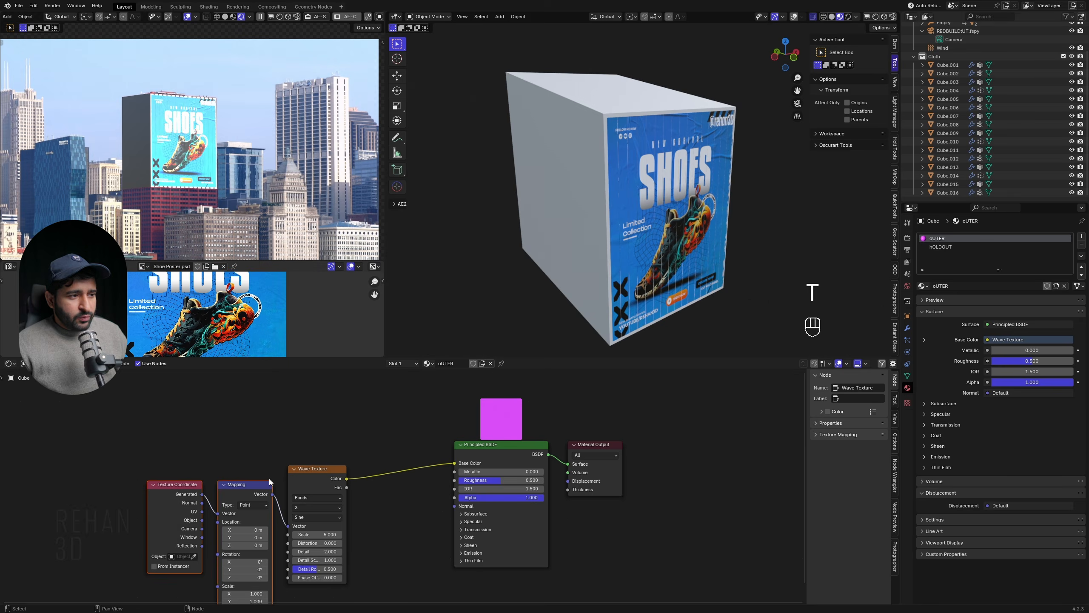
left_click_drag(246, 488, 228, 450)
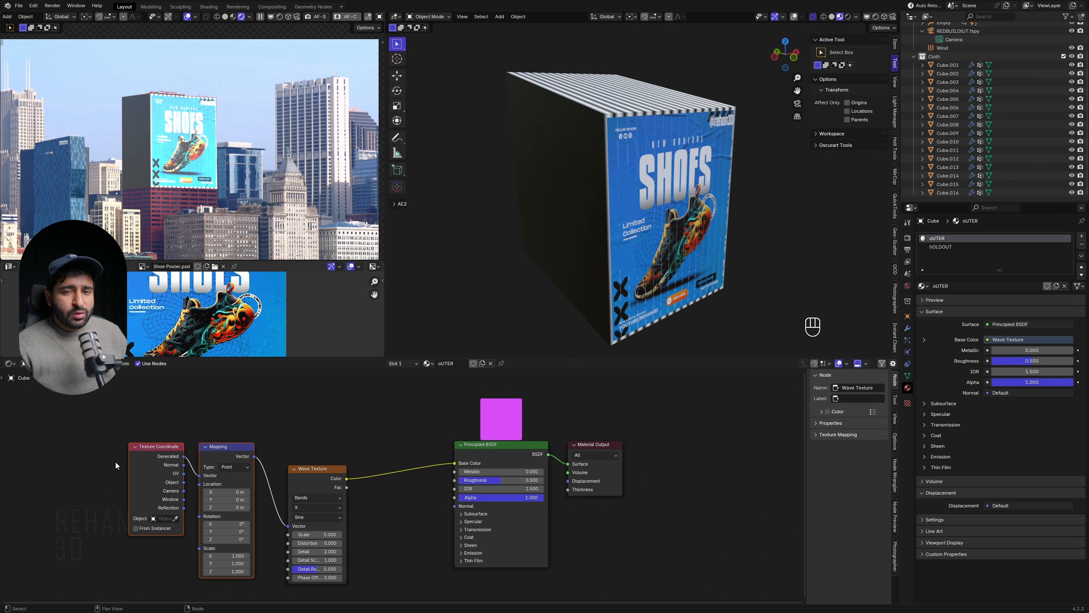
Look up the Node Wrangler add-on in the preferences to check that it is enabled, then close them
left_click(33, 6)
left_click(47, 116)
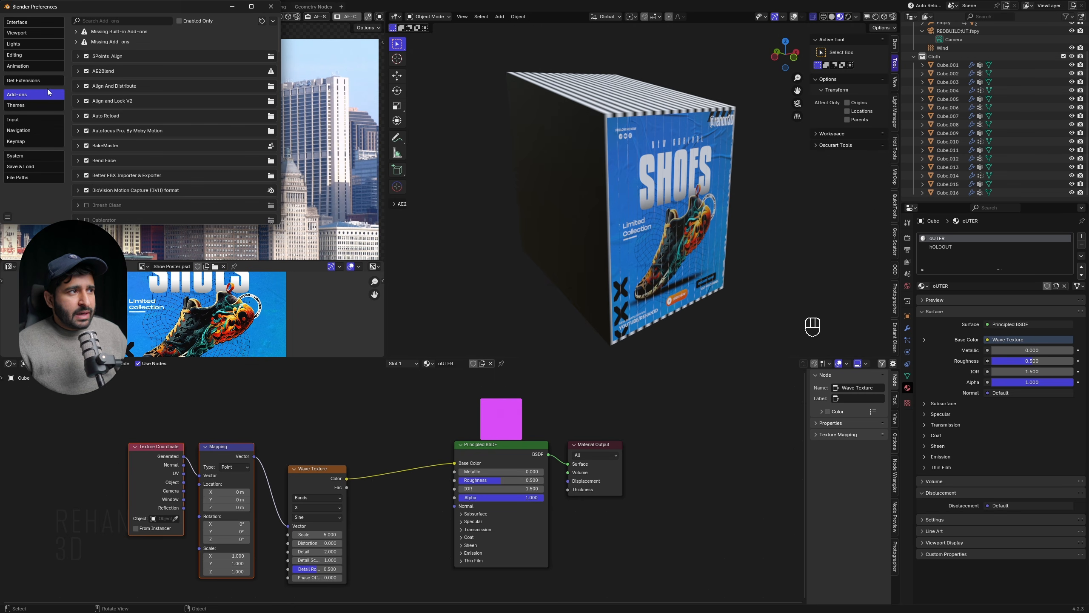
key("ctrl+f")
type("wra")
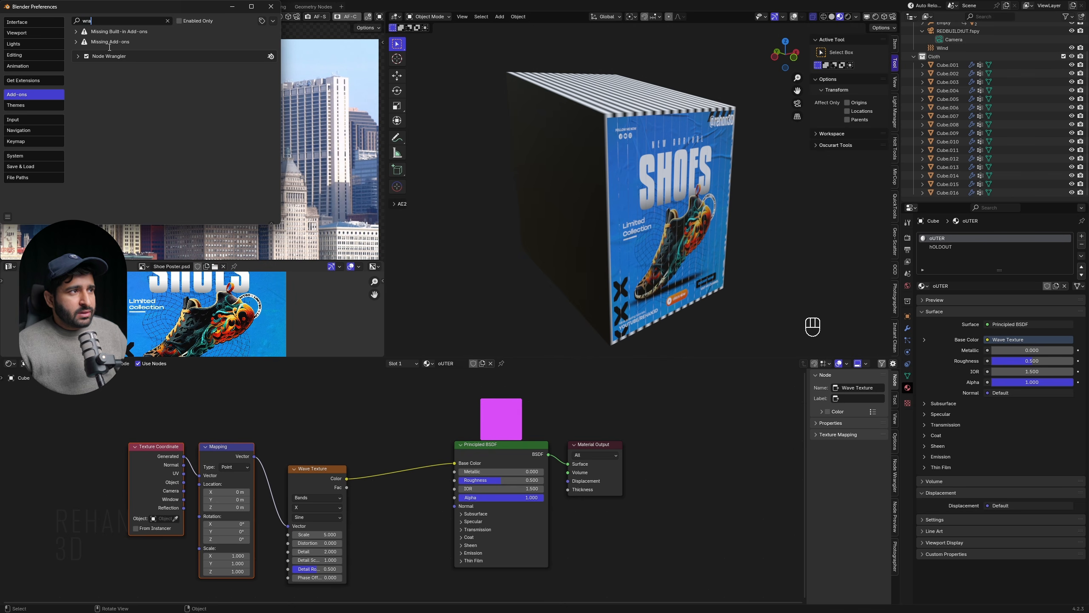
left_click(269, 6)
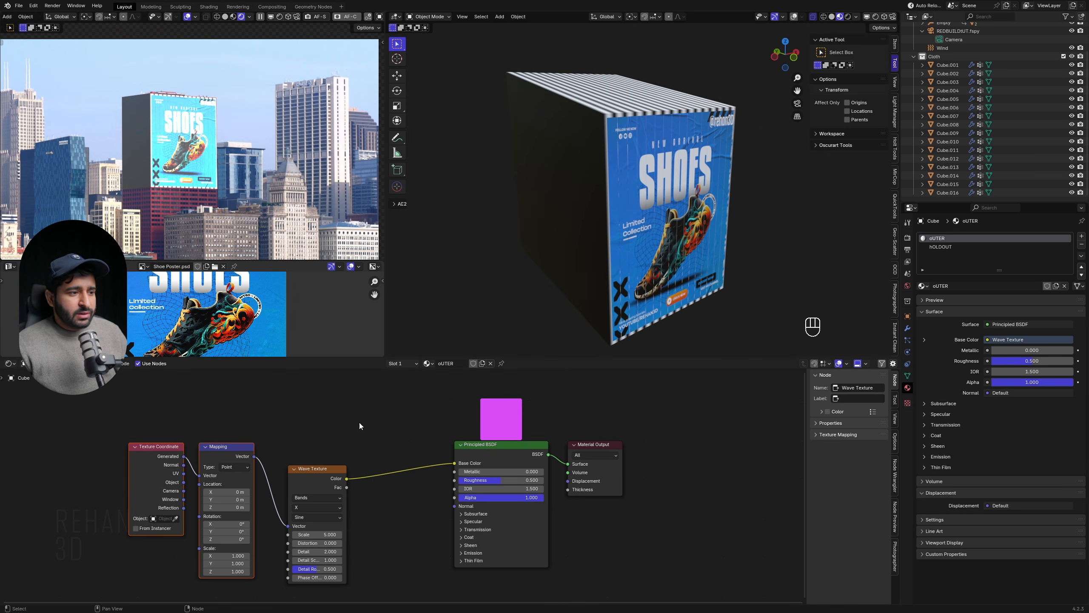
Add a Bump node, linking the Wave Texture's Fac to its Height and its Normal to the Principled BSDF
scroll(341, 426, "up", 2)
middle_click_drag(365, 508, 368, 479)
scroll(367, 479, "down", 1)
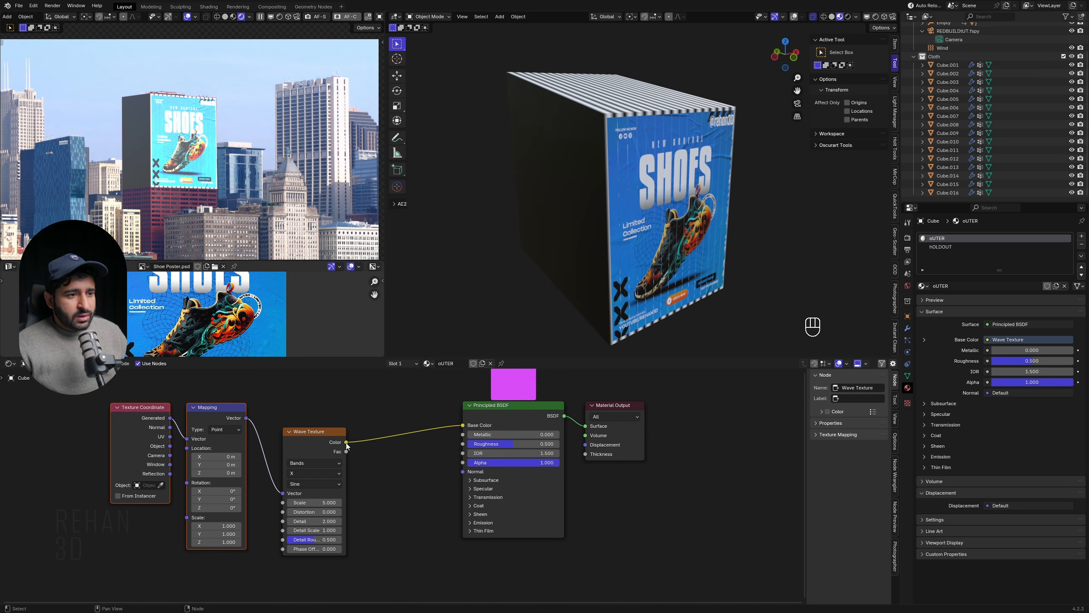
key("shift+a")
type("bu")
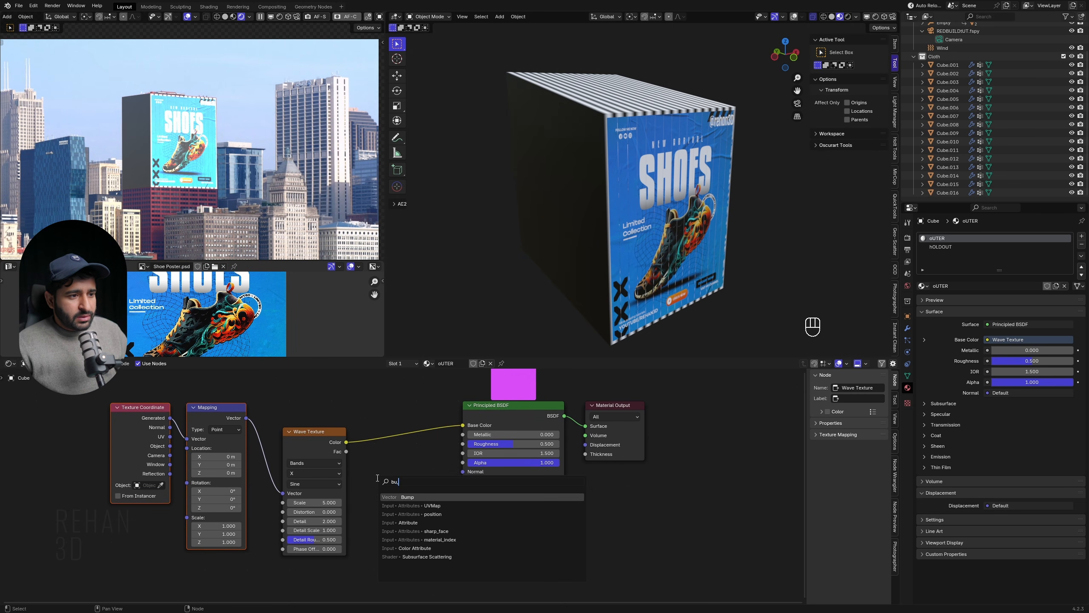
left_click(394, 497)
left_click_drag(346, 453, 377, 511)
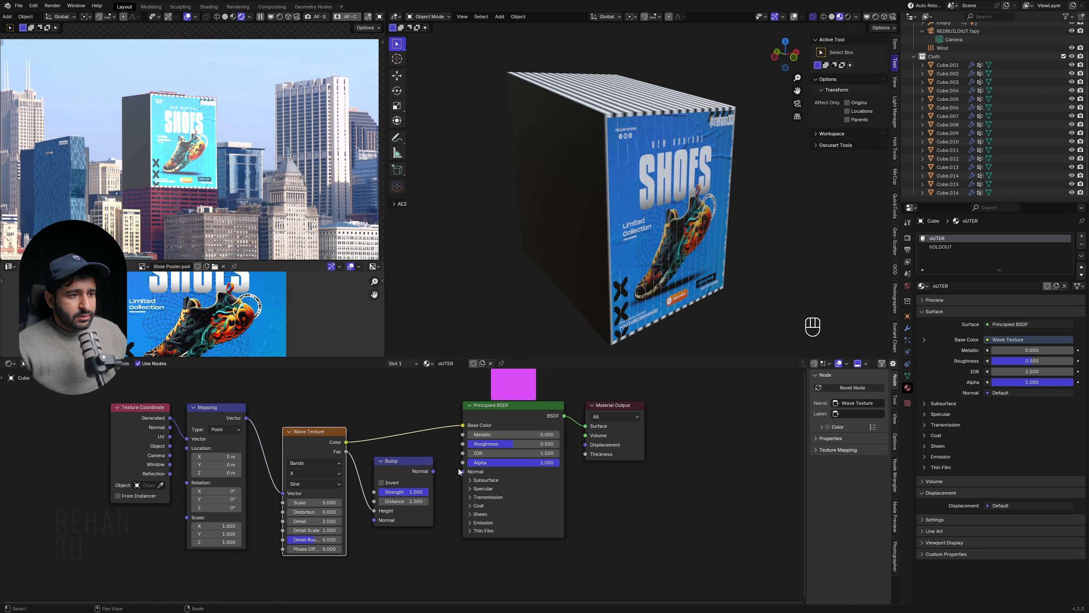
left_click_drag(433, 471, 464, 472)
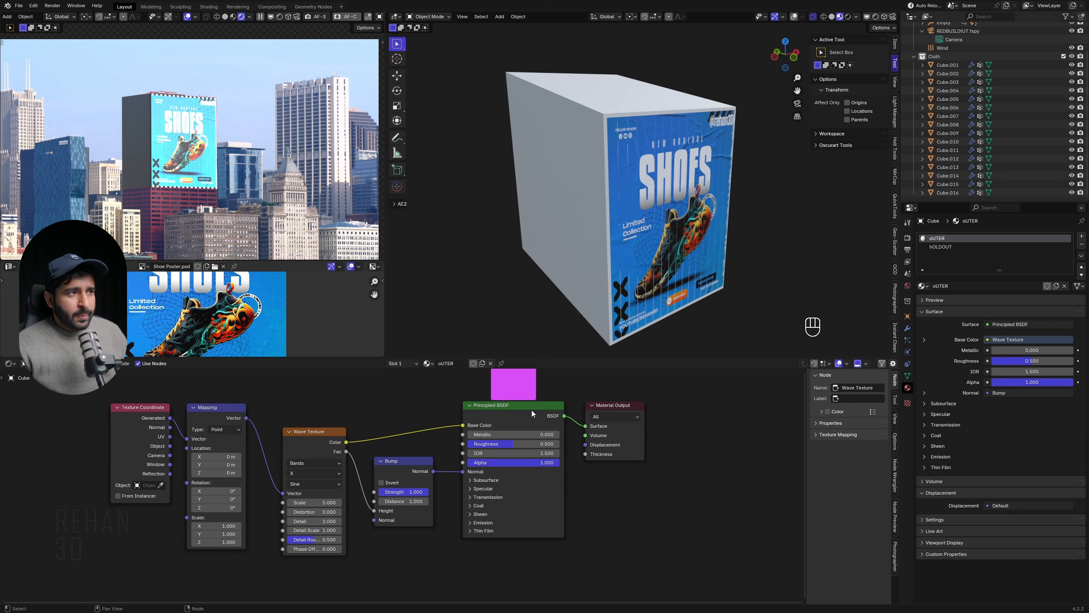
Set the Wave Texture's scale to 11 and move the Texture Coordinate node away from the Mapping node
middle_click_drag(593, 168, 609, 212)
scroll(617, 202, "up", 1)
left_click_drag(304, 502, 330, 502)
left_click_drag(161, 409, 94, 424)
Unwrap all faces of the building box with Smart UV Project and turn the viewport overlays back on
scroll(494, 251, "down", 4)
middle_click_drag(494, 251, 424, 226)
key("Tab")
key("a")
middle_click_drag(539, 226, 678, 240)
key("alt+z")
key("shift+alt+z")
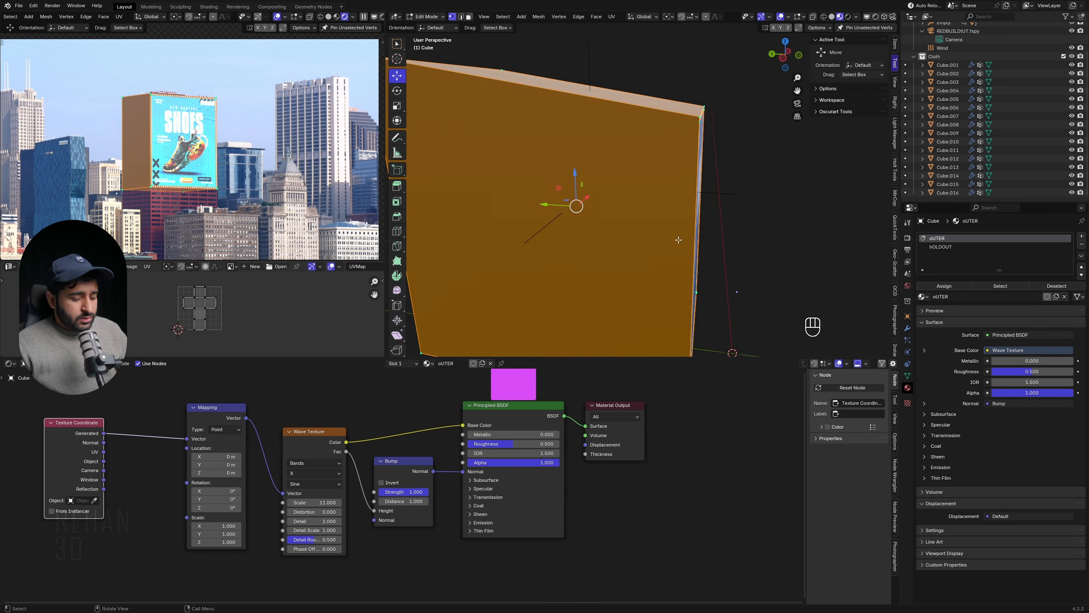
key("u")
left_click(679, 240)
key("Return")
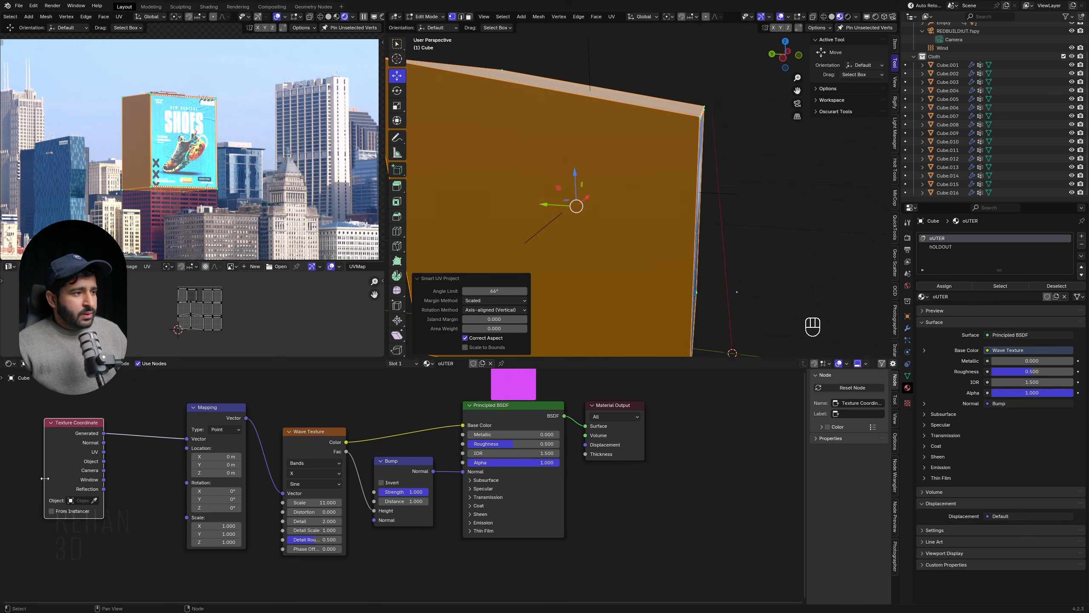
key("Tab")
Drive the Mapping node with the UV coordinates and set the Wave Texture's scale to 15
left_click_drag(104, 452, 205, 431)
middle_click_drag(549, 210, 555, 264)
scroll(513, 260, "down", 1)
scroll(392, 478, "up", 1)
double_click(314, 503)
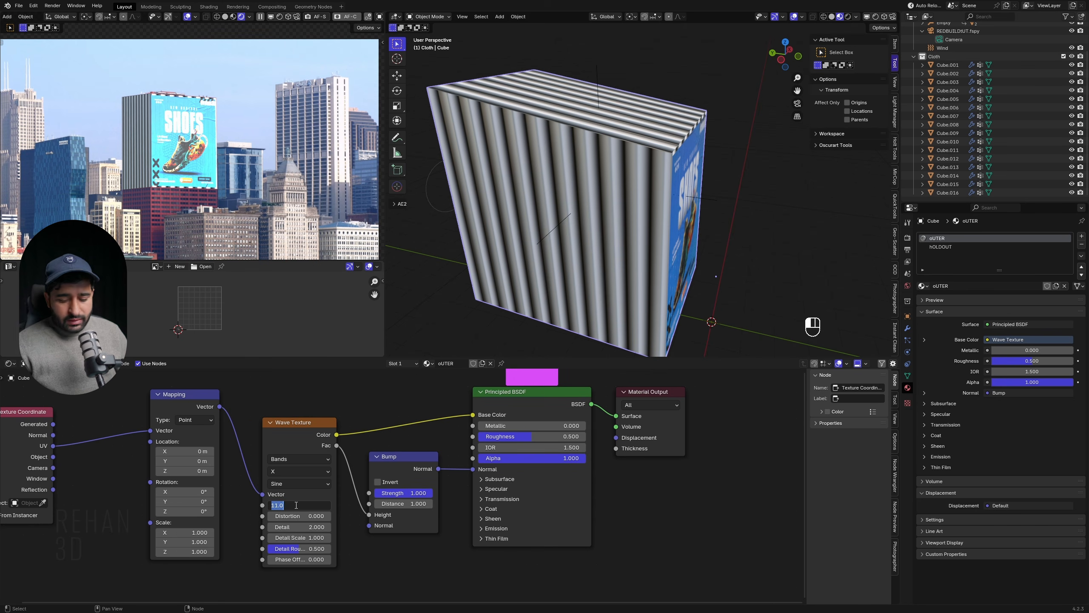
type("15")
key("Return")
Insert a Color Ramp between the Wave Texture and Base Color, and space out the Bump, Principled BSDF and output nodes
key("shift+a")
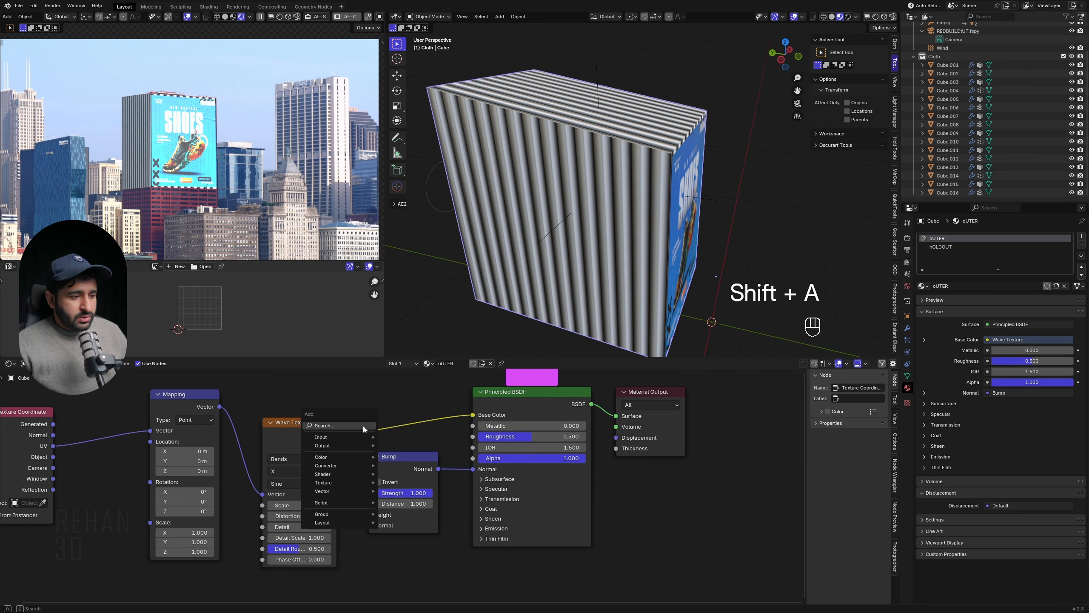
type("colo")
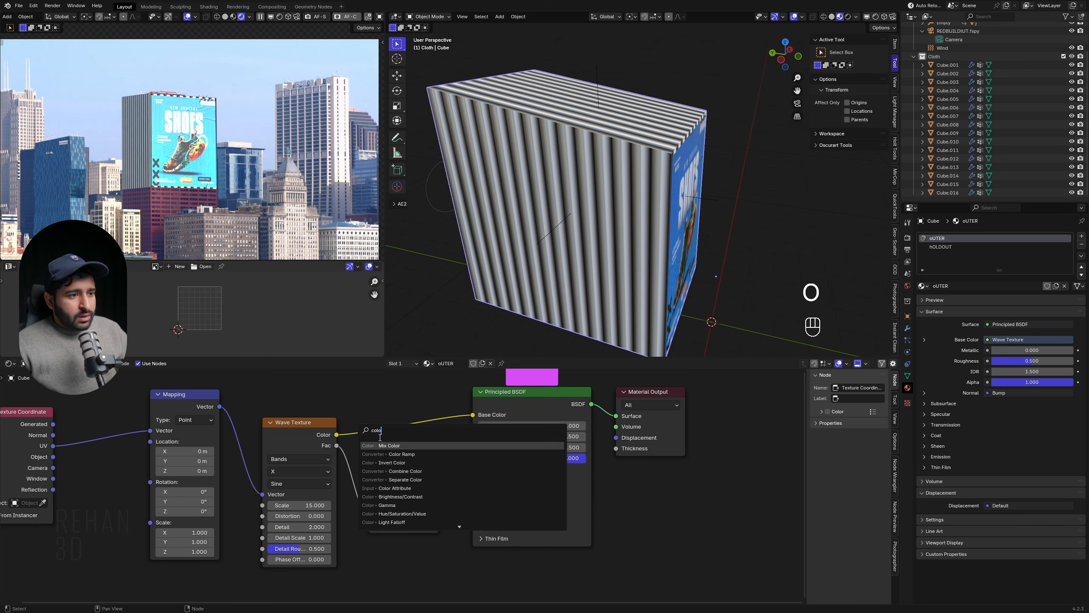
left_click(402, 455)
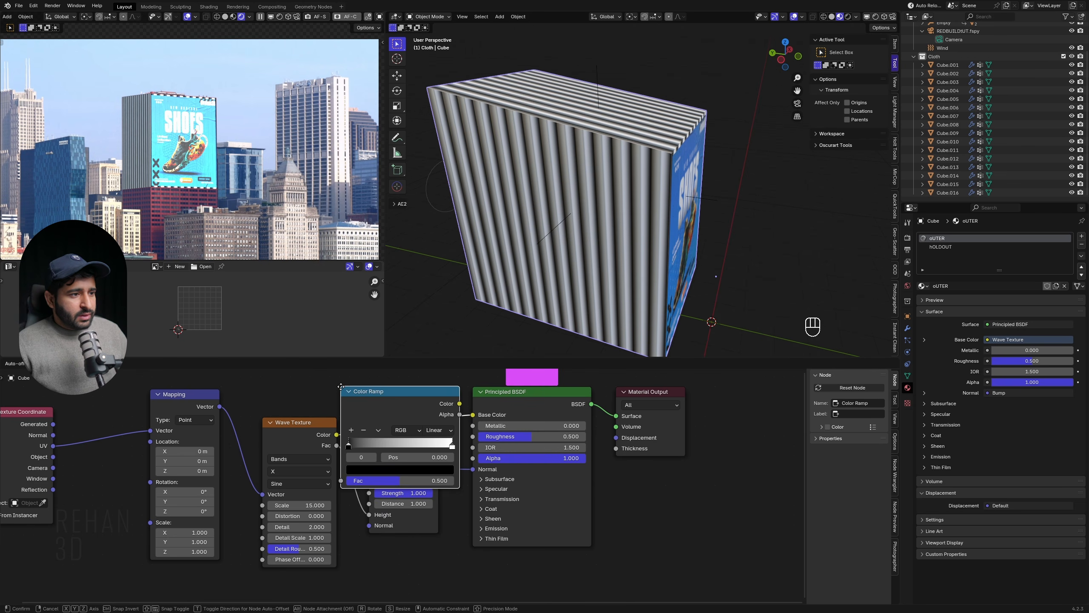
left_click(356, 388)
left_click_drag(776, 501, 521, 410)
key("g")
left_click(631, 445)
left_click_drag(407, 534, 468, 477)
Sharpen the stripes by moving the Color Ramp's light stop to 0.736 and colour that stop light blue
left_click_drag(379, 446, 456, 444)
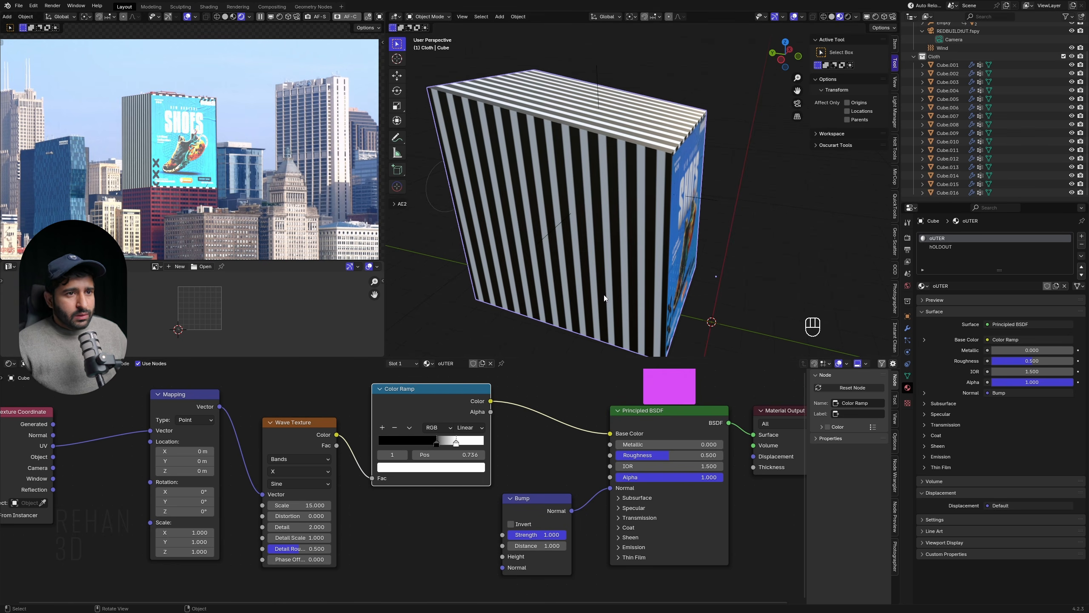
middle_click_drag(573, 215, 494, 232)
left_click(432, 467)
left_click(431, 394)
left_click(464, 313)
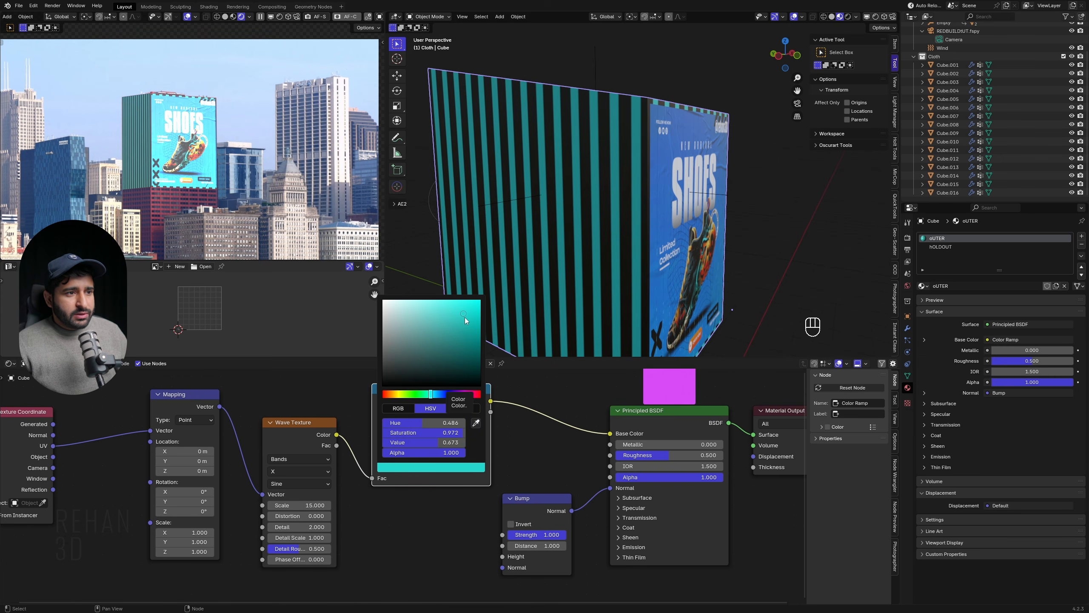
mouse_move(425, 423)
left_mouse_down()
mouse_move(448, 422)
mouse_move(431, 394)
left_mouse_up()
middle_click_drag(557, 293, 621, 262)
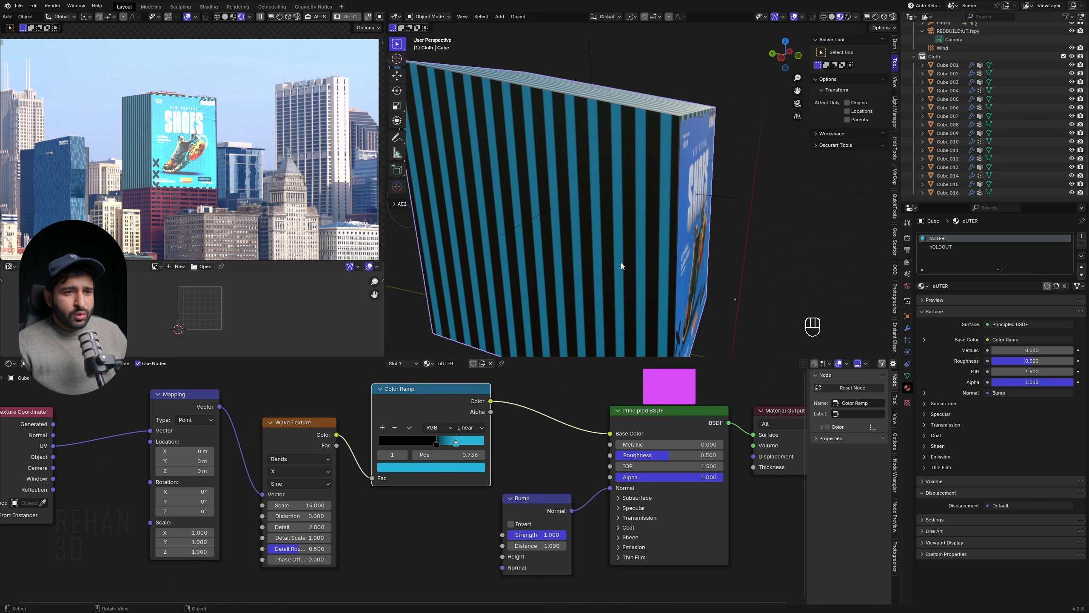
Select the poster's cloth strip nearest the striped side and move its Shoe Poster.psd node away from the Principled BSDF
left_click(683, 228)
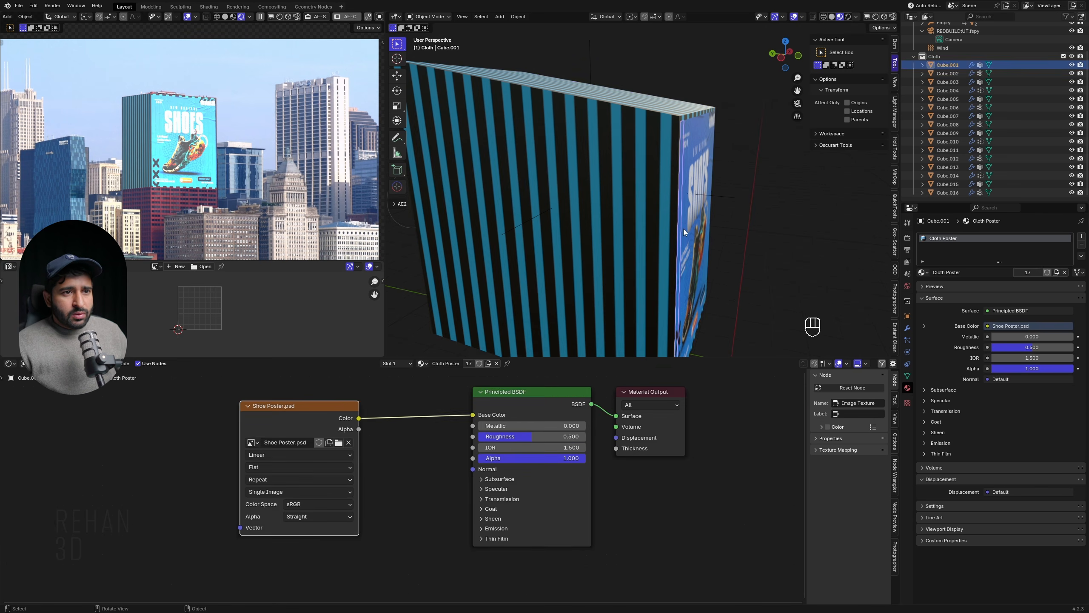
middle_click_drag(684, 228, 626, 234)
left_click_drag(322, 417, 232, 442)
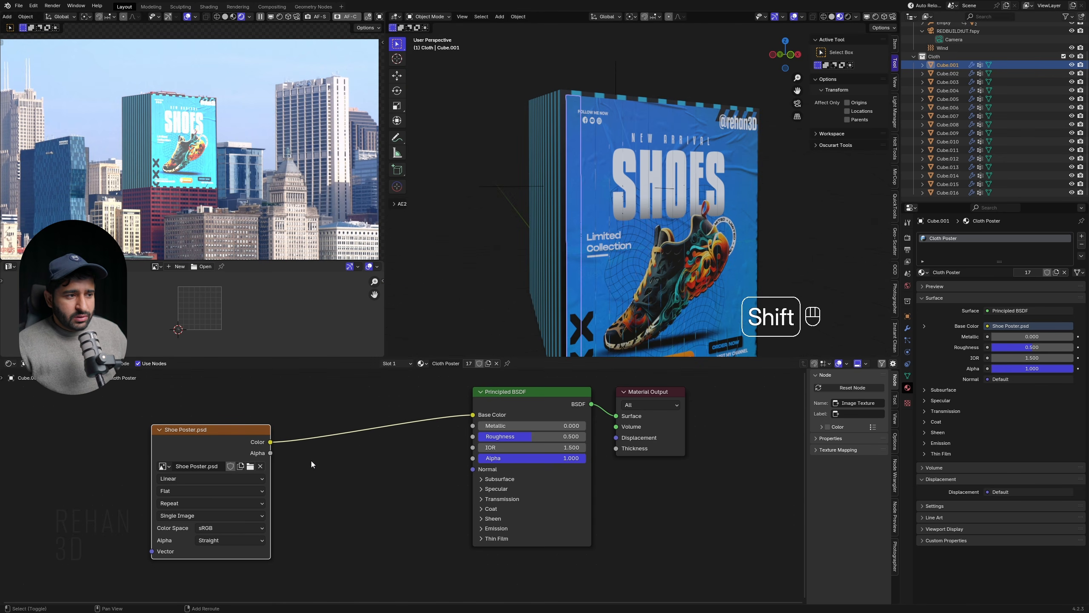
middle_click_drag(557, 274, 612, 272)
middle_click_drag(650, 219, 624, 213)
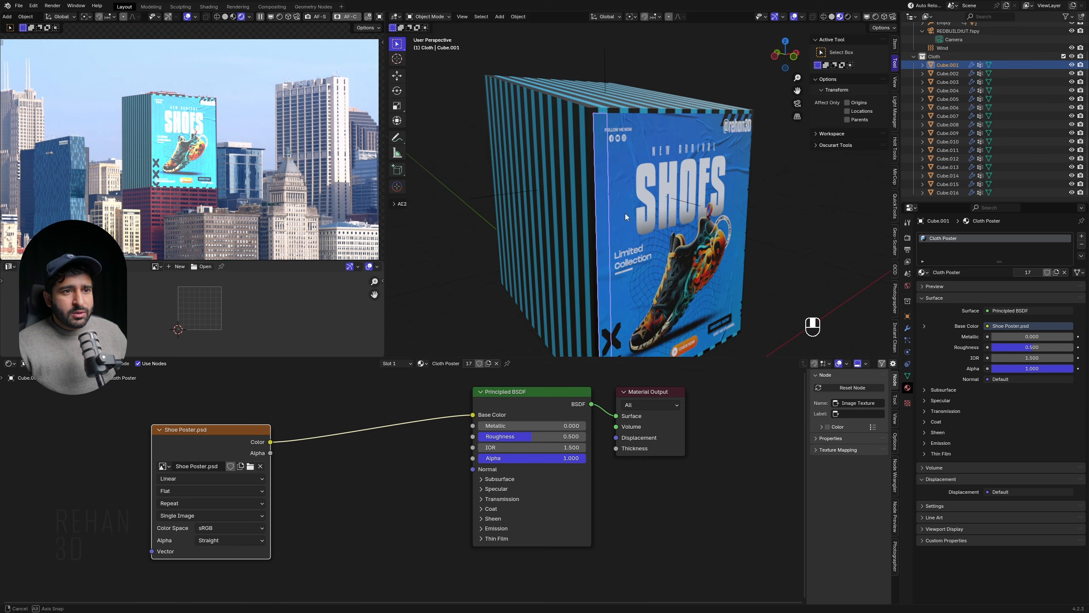
Insert a Hue/Saturation/Value node between the Shoe Poster.psd texture and the Principled BSDF's Base Color
key("shift+a")
type("hue")
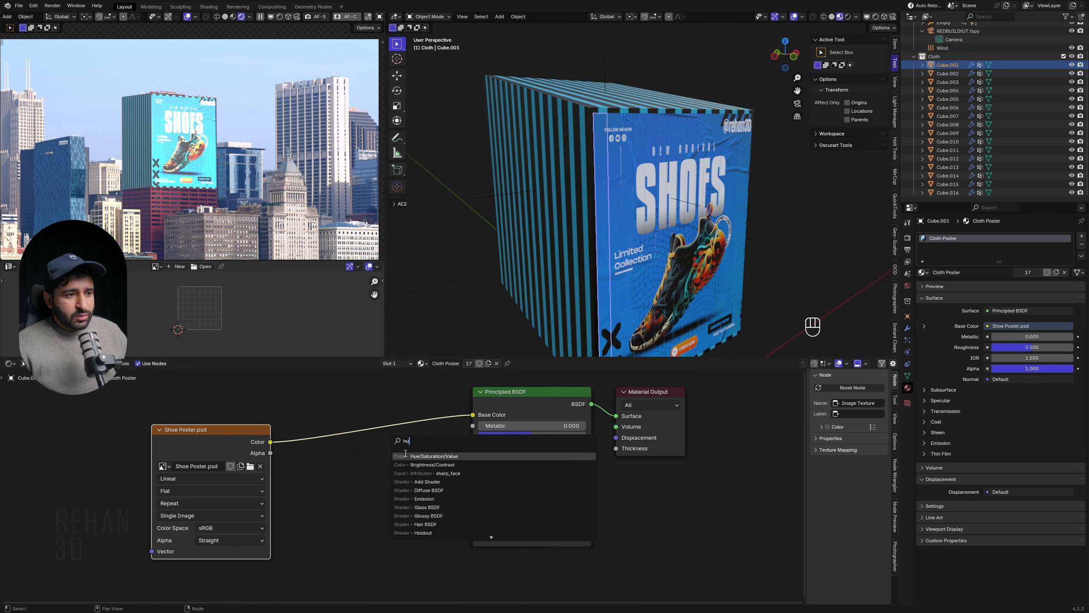
key("Return")
left_click(318, 412)
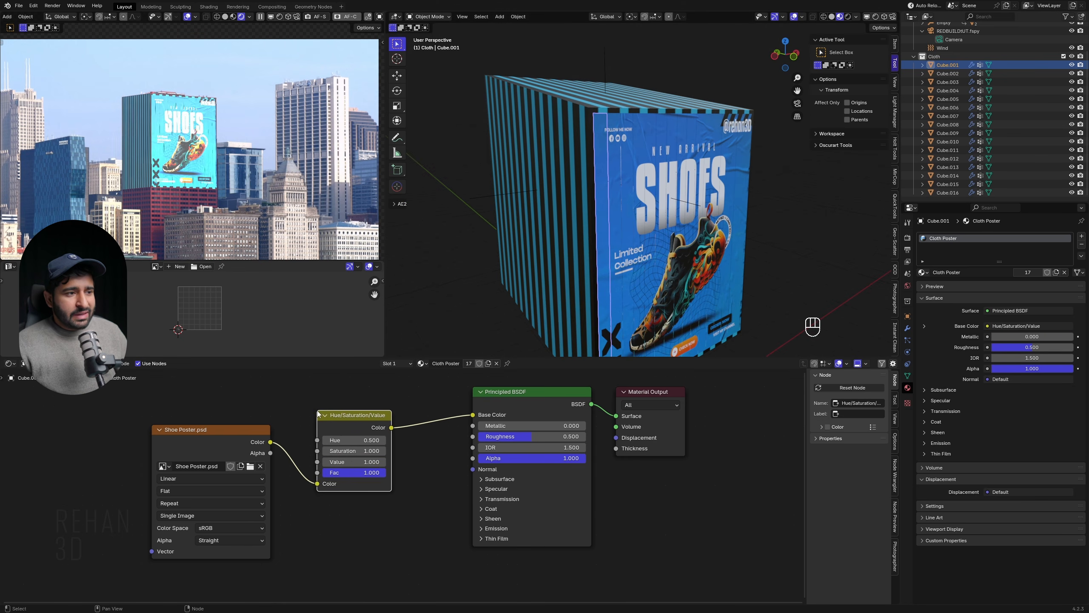
Recolour the poster with Hue 0.92, Saturation 2 and Value 1, and raise the Principled BSDF's Metallic to 0.482
left_click(350, 441)
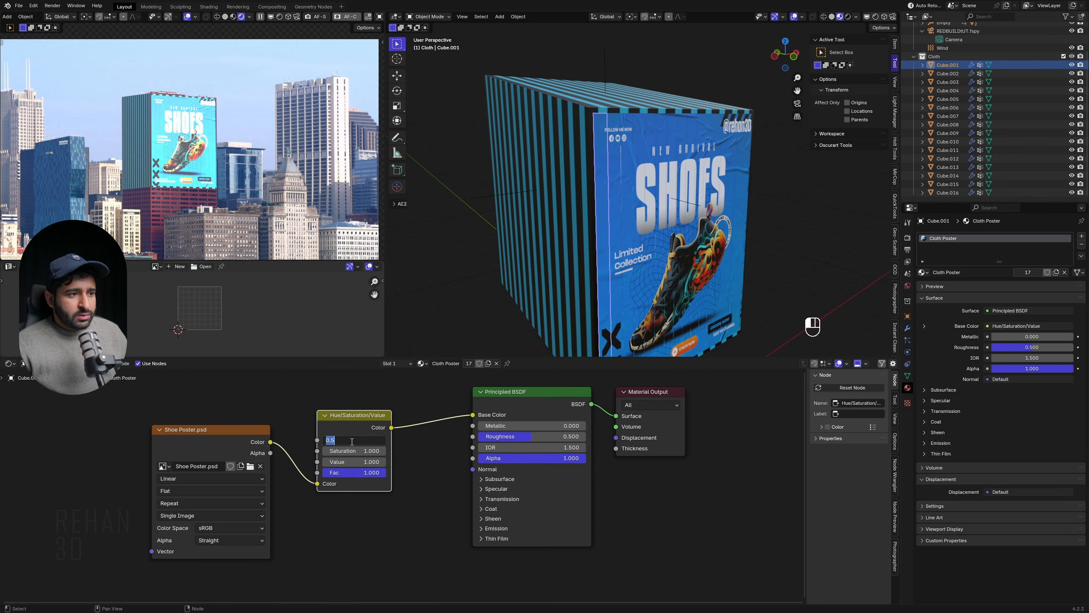
type("0.9")
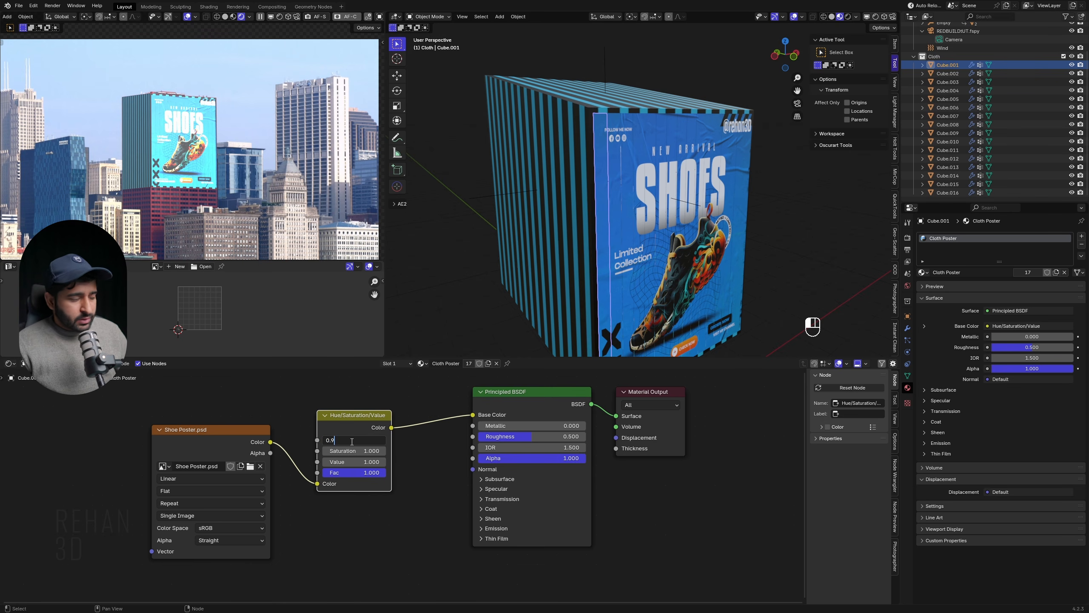
type("2")
key("Return")
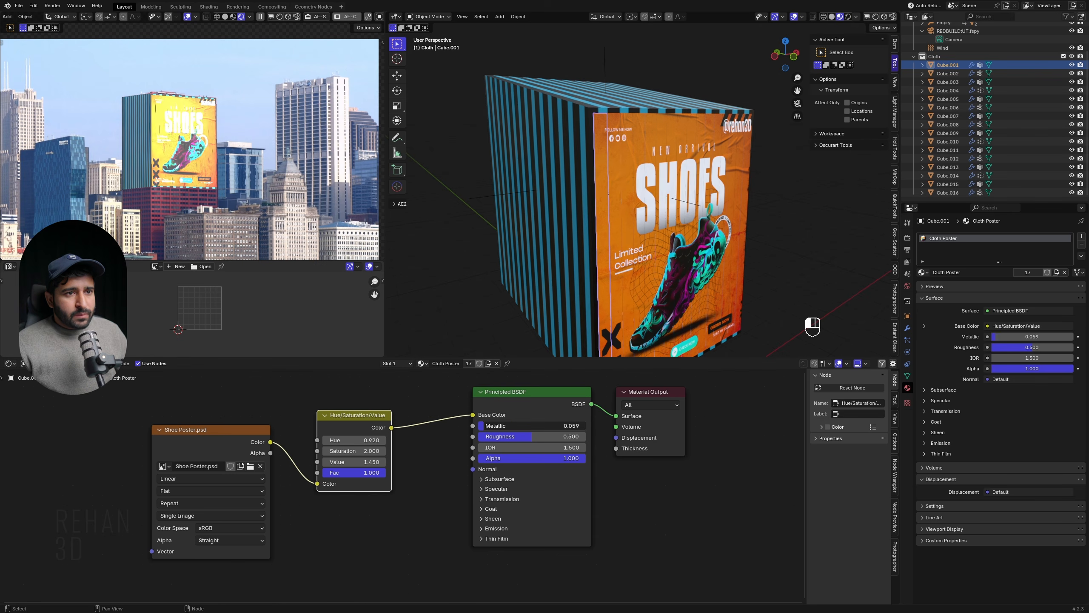
left_click_drag(497, 426, 531, 426)
left_click(347, 461)
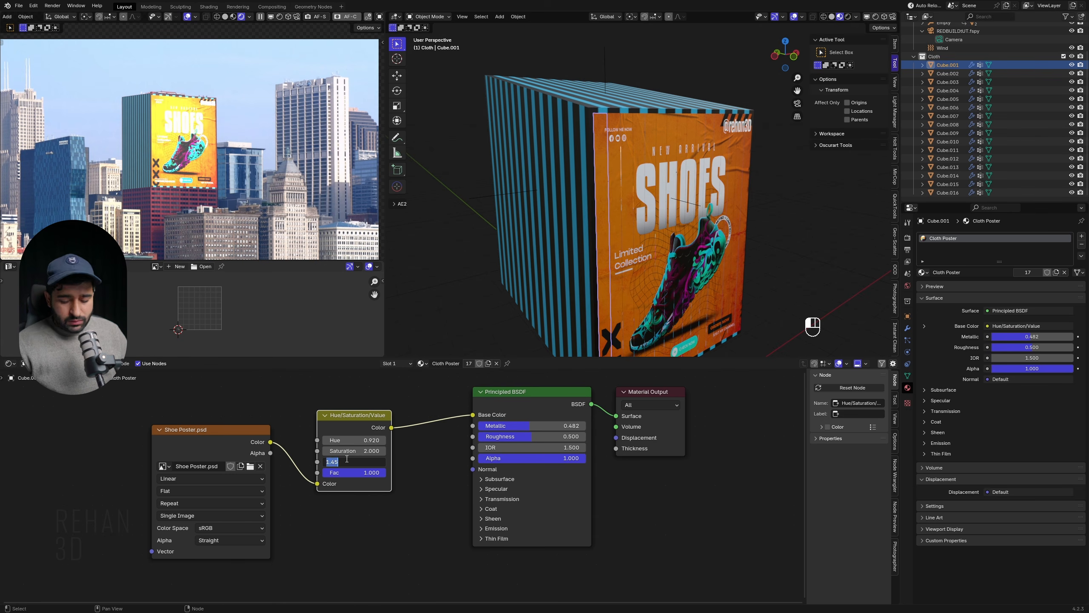
type("1")
key("Return")
middle_click_drag(374, 498, 377, 526)
middle_click_drag(659, 239, 705, 236)
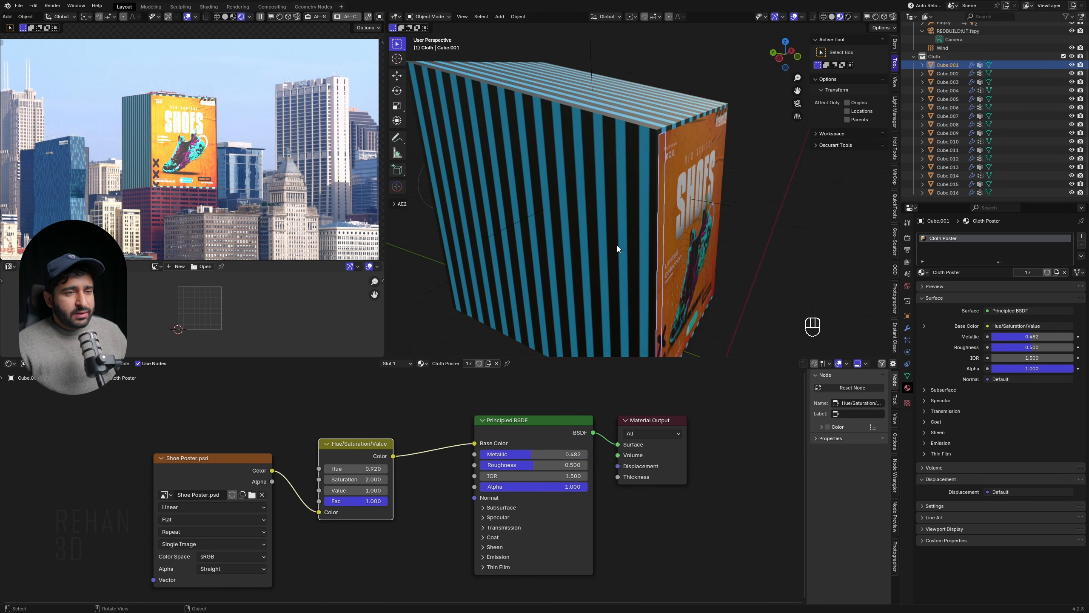
middle_click_drag(515, 279, 514, 311)
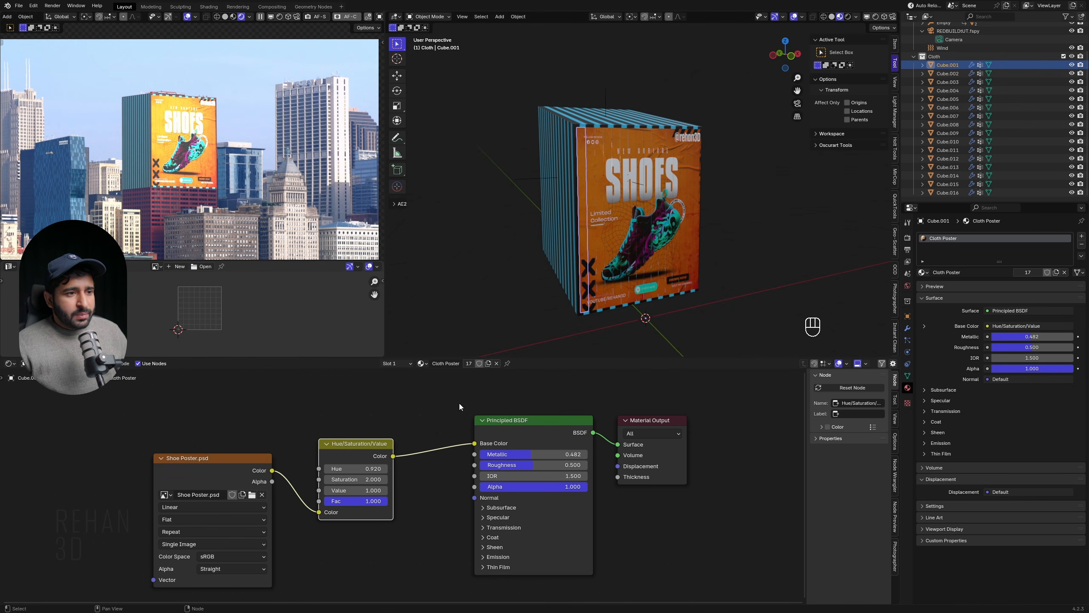
Split off a narrow area beneath the node editor, make it a Timeline, and play the animation to frame 53
left_click_drag(896, 605, 748, 566)
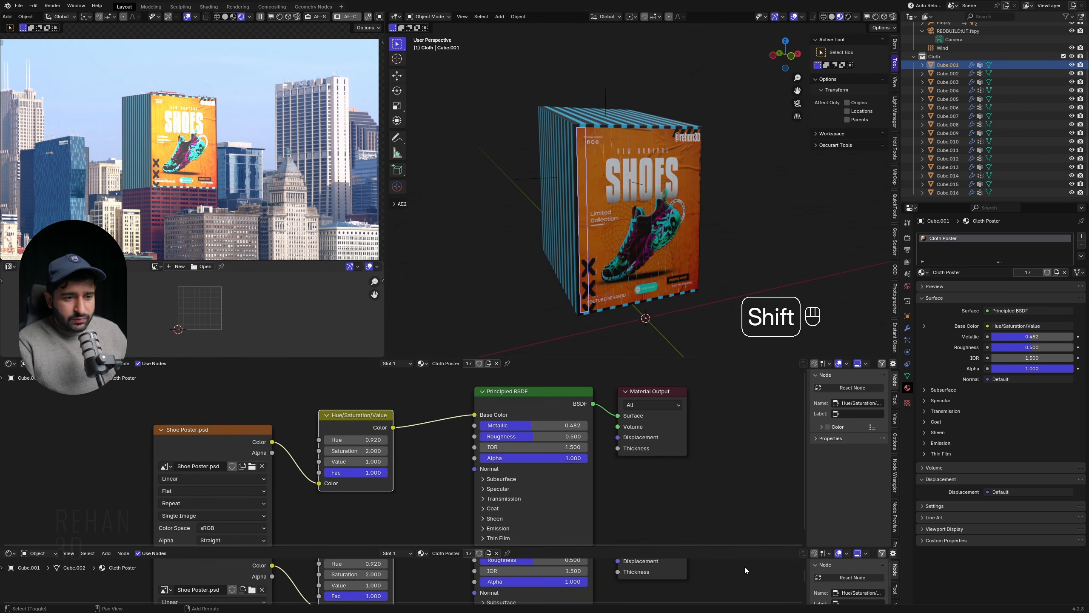
key("shift+F12")
left_click_drag(387, 549, 323, 608)
key("space")
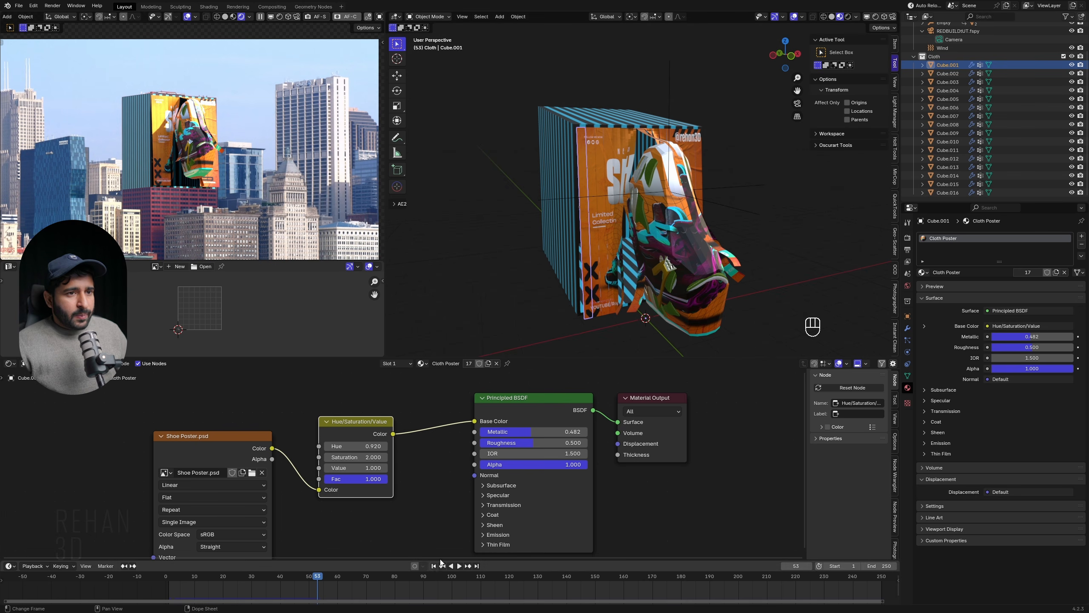
Select the collision shell around the shoe, hide it in the viewport and show it again
left_click(695, 313)
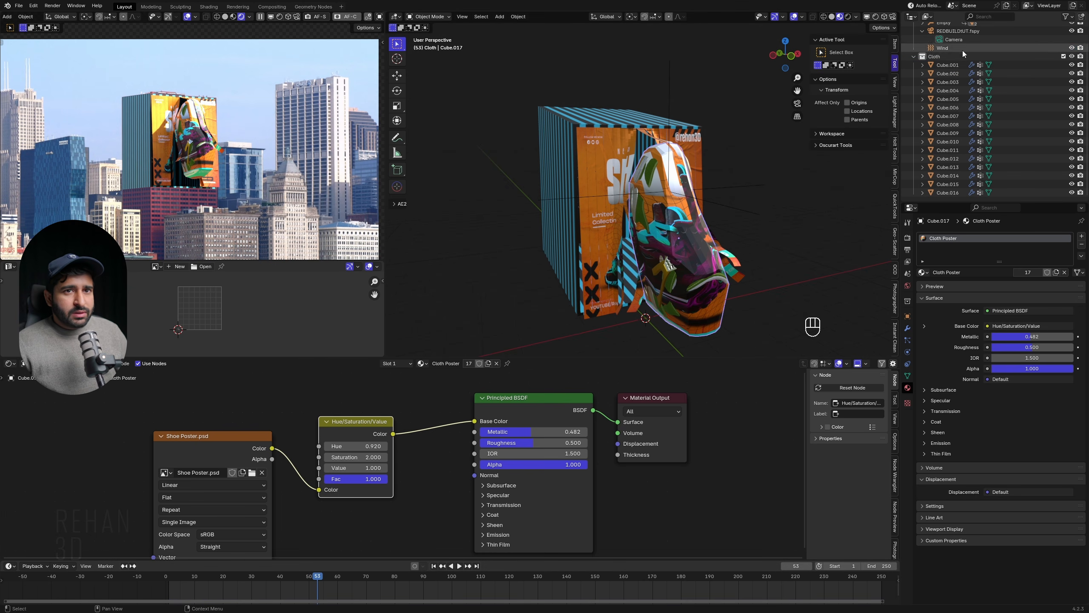
scroll(962, 50, "up", 3)
left_click(922, 52)
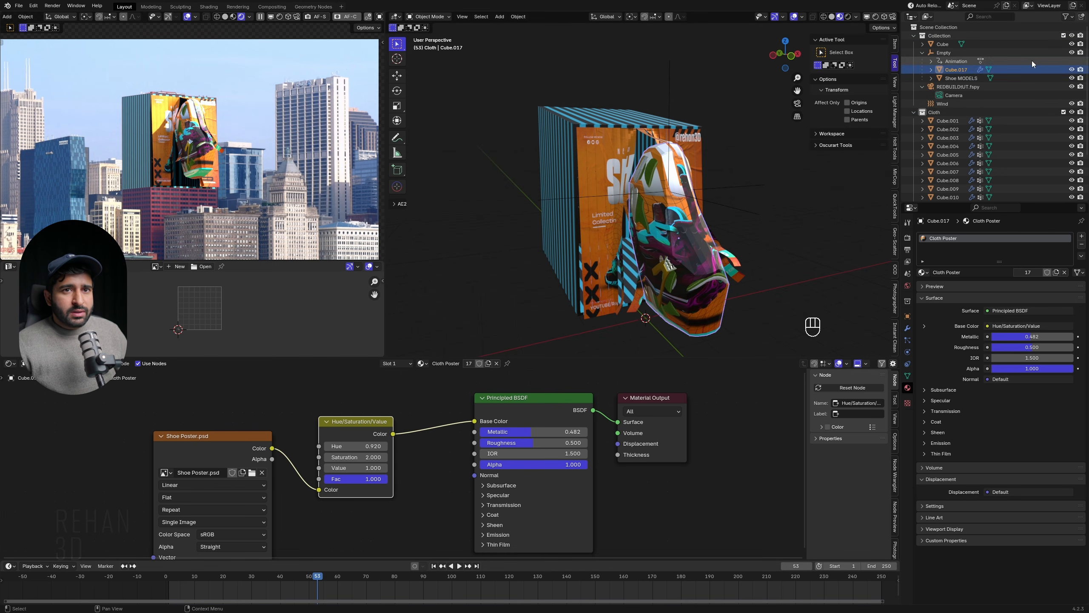
left_click(1072, 69)
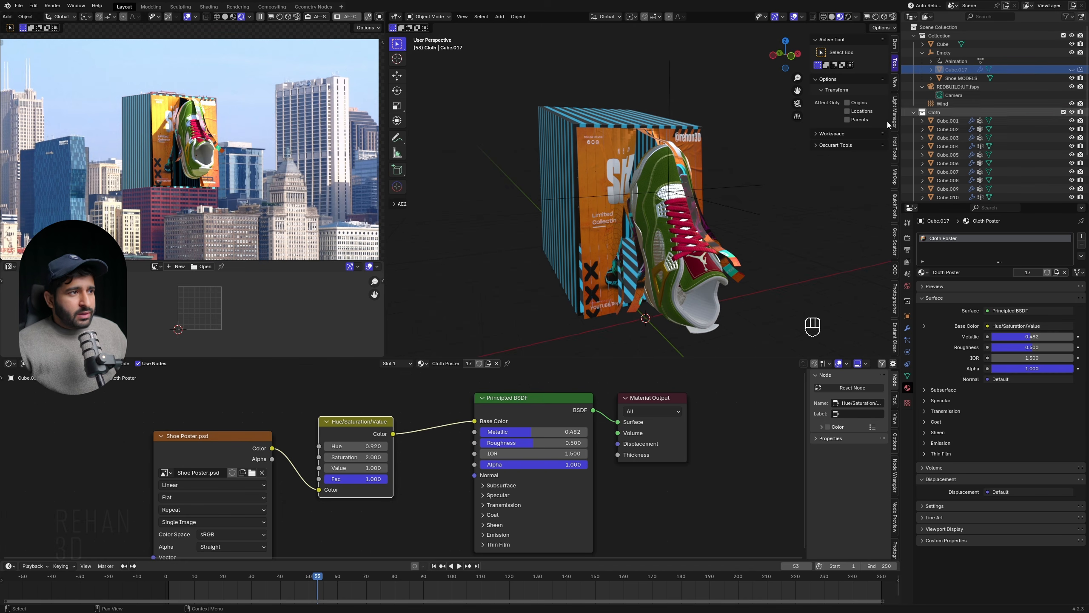
left_click(1073, 69)
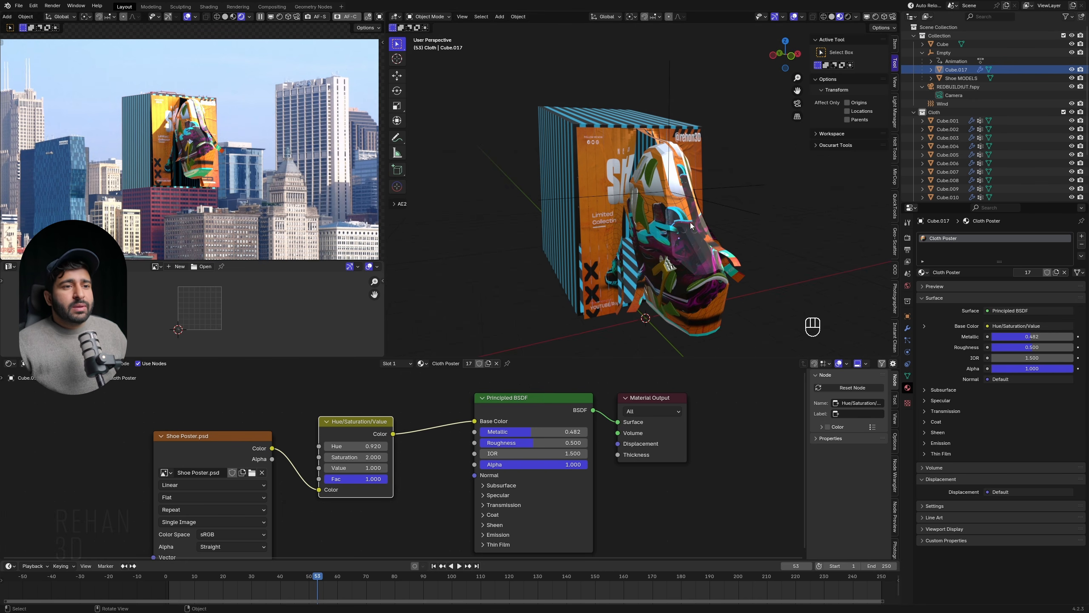
Select the cloth strip nearest the striped side, return to frame 1 and bake all dynamics from its cloth cache
middle_click_drag(657, 330, 627, 337)
left_click(597, 302)
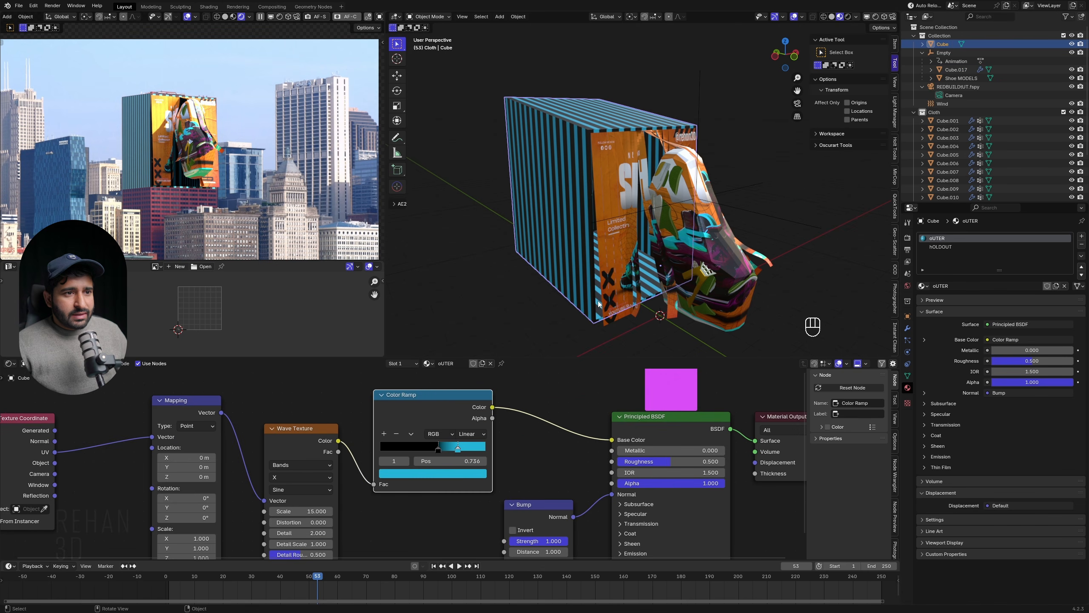
left_click(604, 295)
middle_click_drag(604, 295, 675, 295)
key("shift+Left")
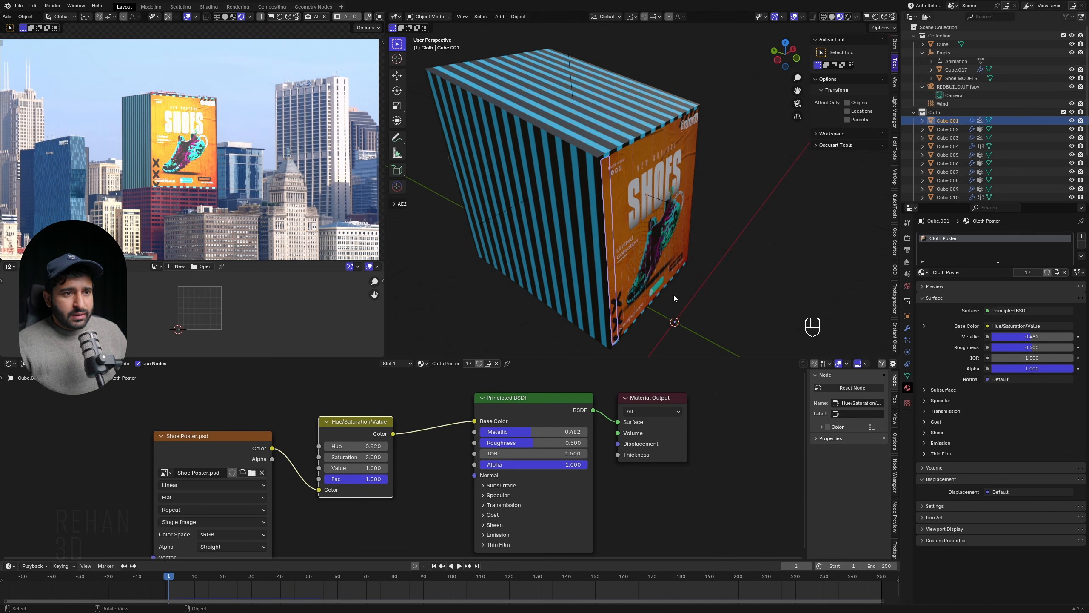
left_click(908, 340)
left_click(907, 352)
scroll(934, 427, "down", 4)
scroll(934, 428, "down", 10)
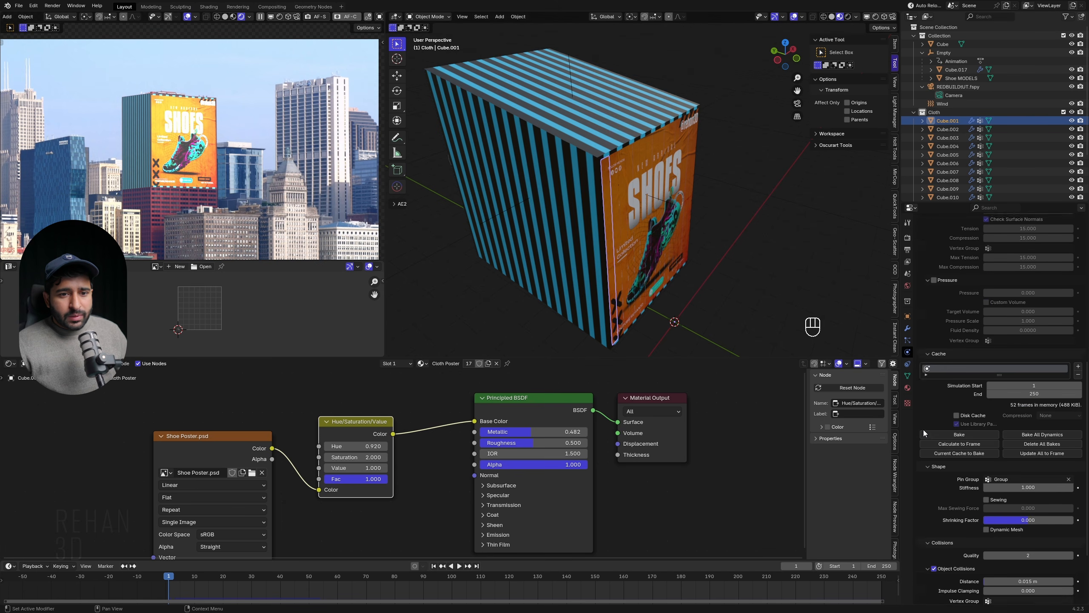
left_click(1047, 401)
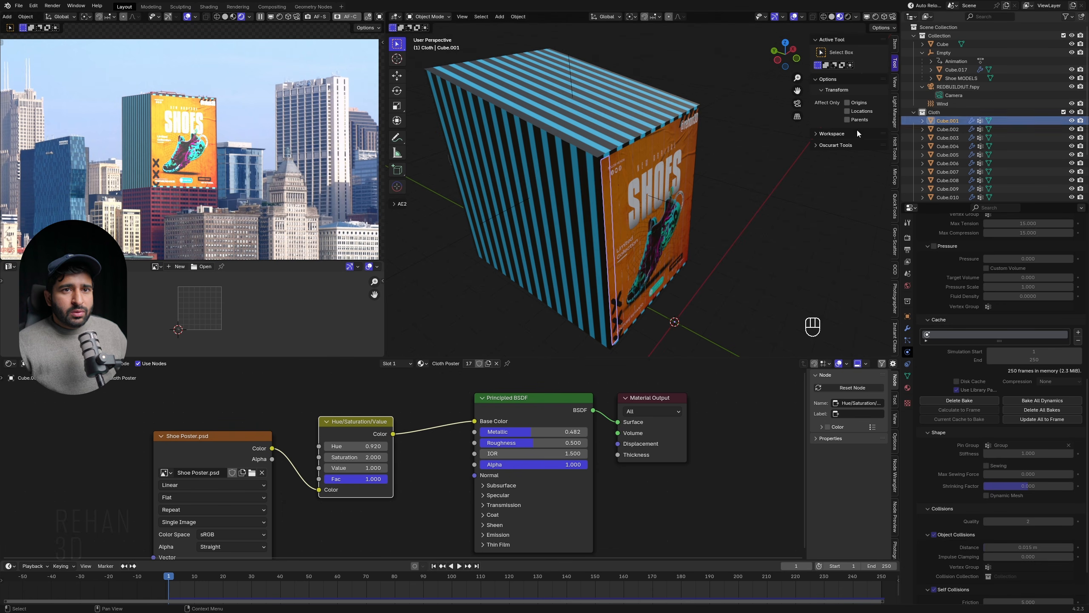
Go to frame 106 and disable the shoe's collision shell in viewports and renders
left_click_drag(365, 579, 469, 580)
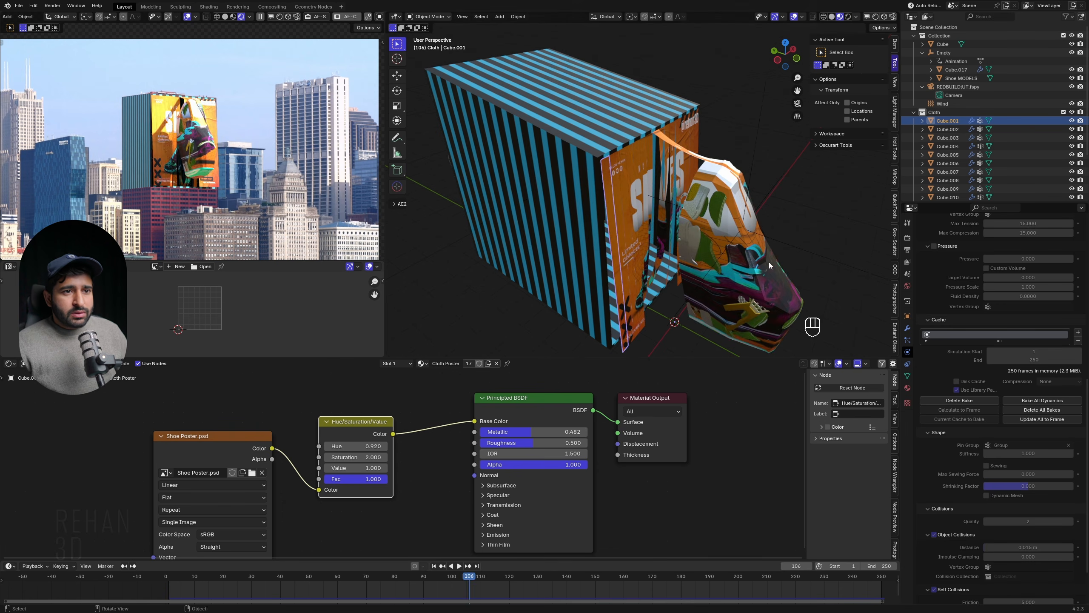
left_click(774, 263)
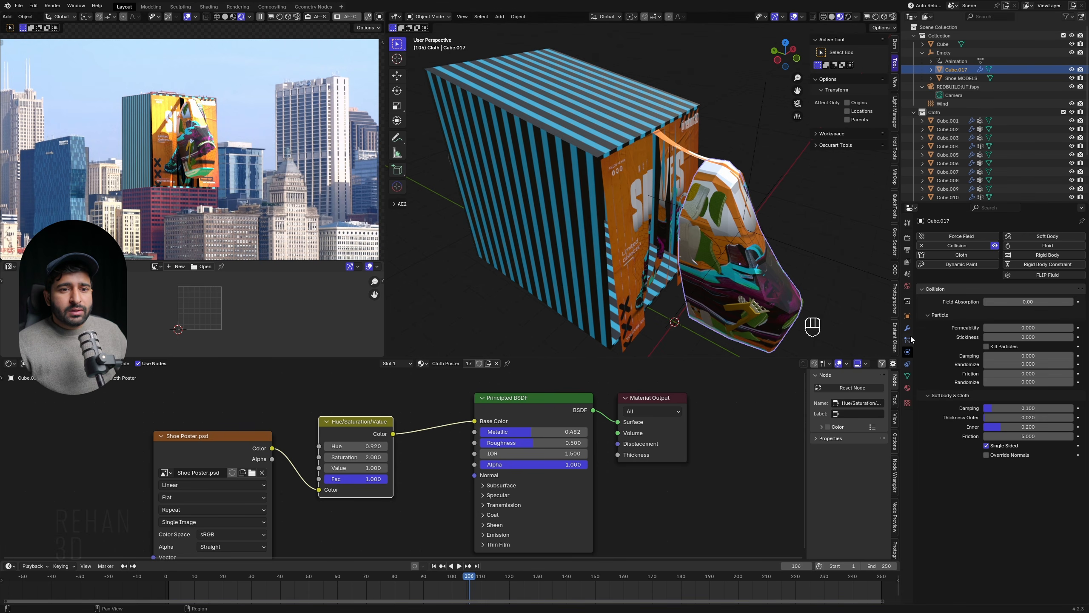
left_click(908, 317)
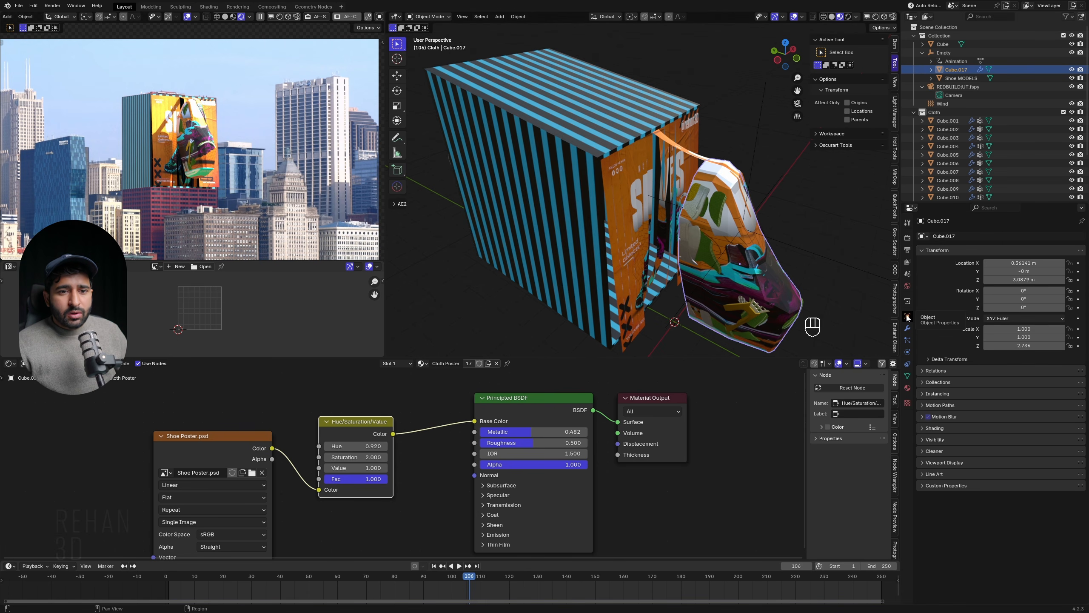
left_click(938, 441)
left_click(986, 463)
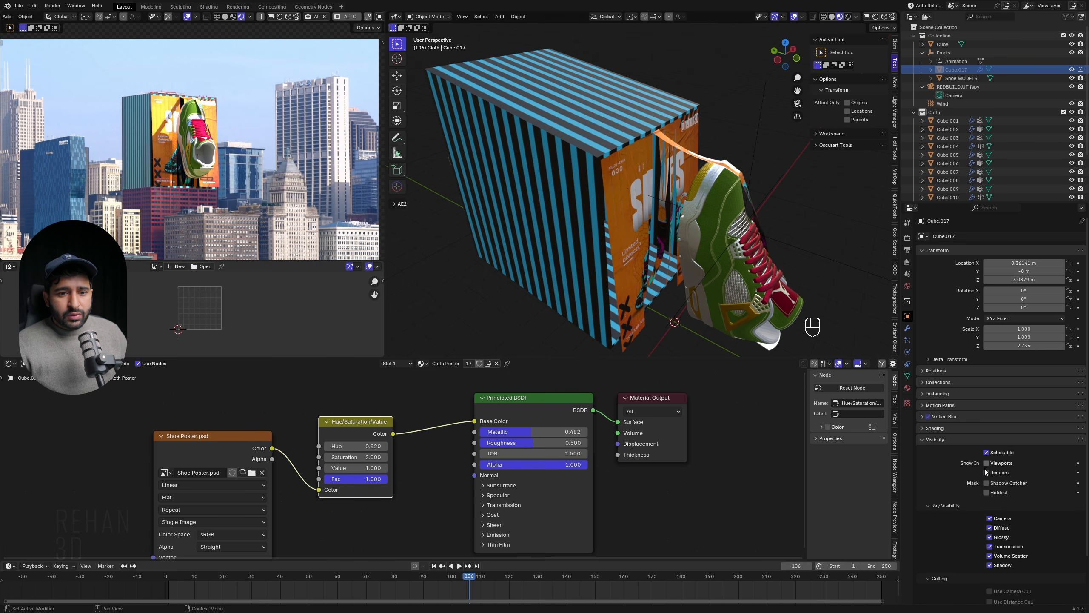
Play and scrub through the baked animation to check the shoe bursting through the poster, and return to frame 1
left_click(165, 577)
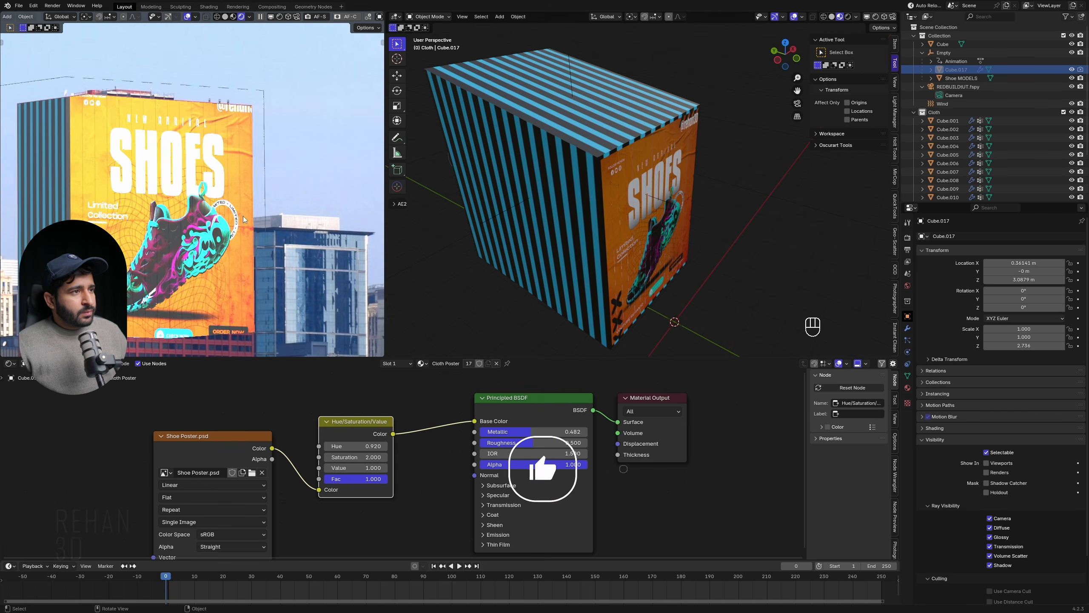
key("space")
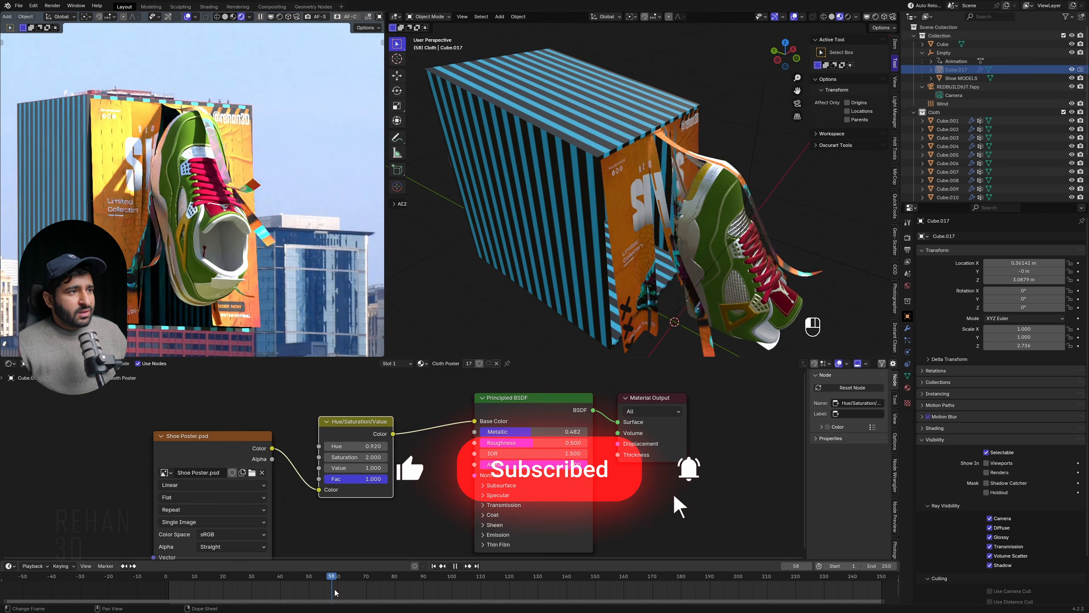
key("space")
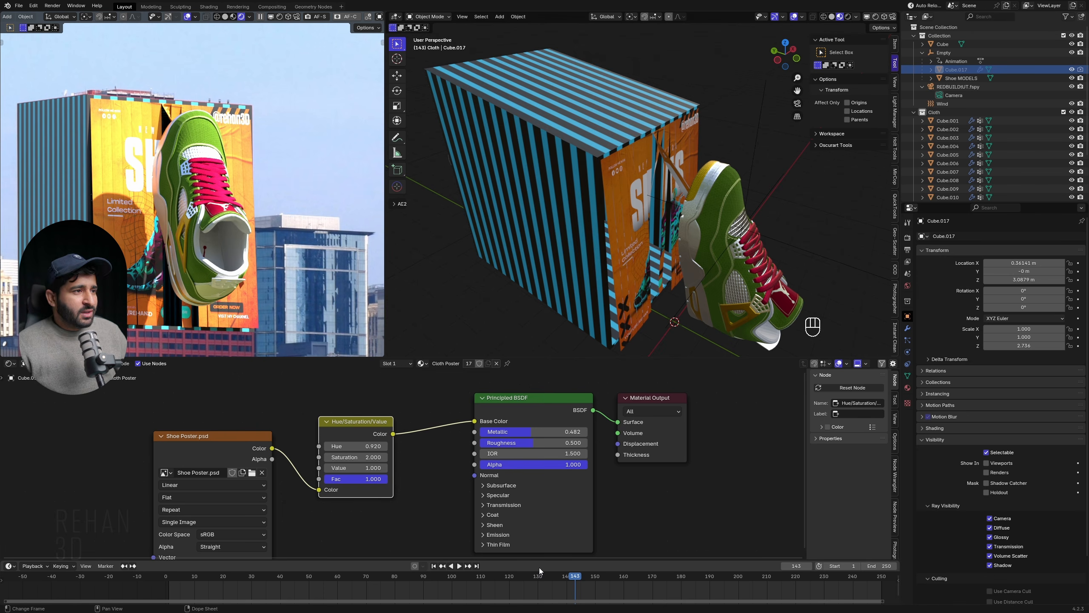
key("space")
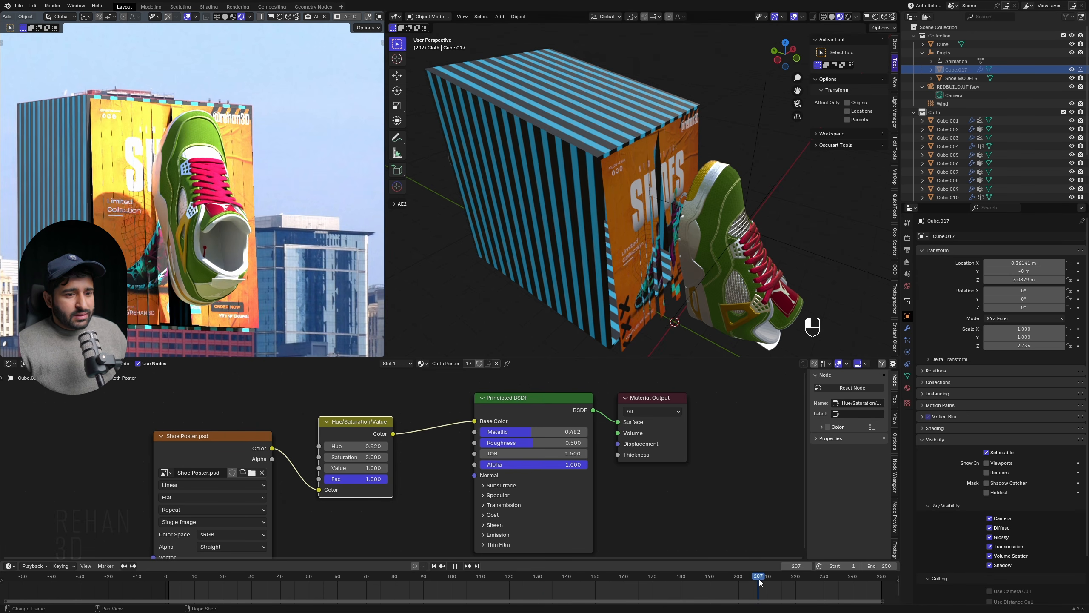
left_click(306, 577)
left_click_drag(306, 577, 498, 583)
key("space")
left_click(434, 567)
Select all faces of the striped box and assign the hOLDOUT material to them
middle_click_drag(573, 255, 554, 212)
left_click(611, 248)
key("Tab")
key("alt+z")
key("Tab")
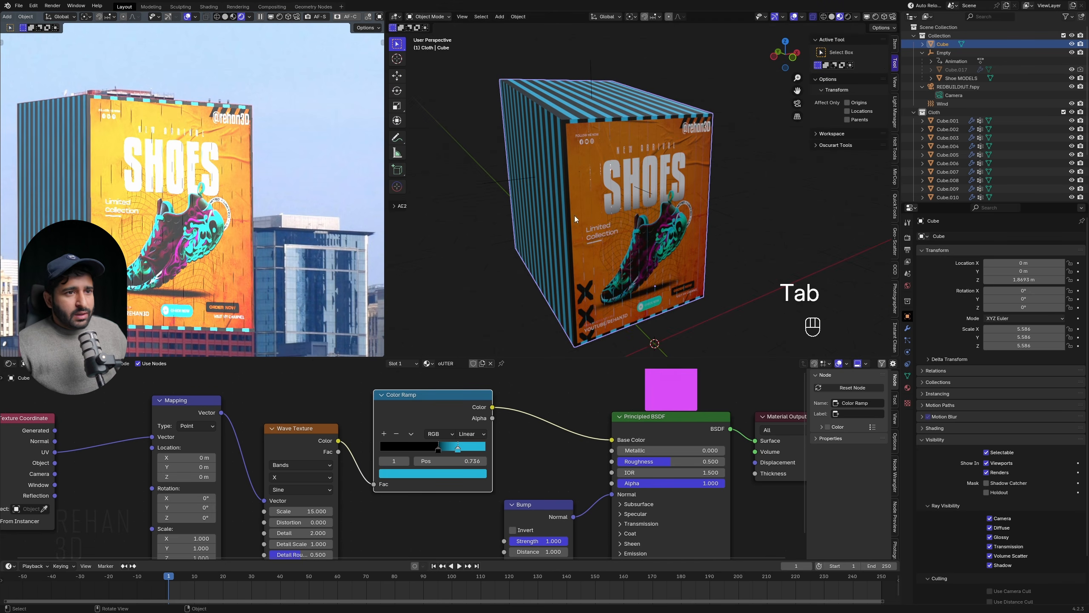
middle_click_drag(719, 176, 579, 227)
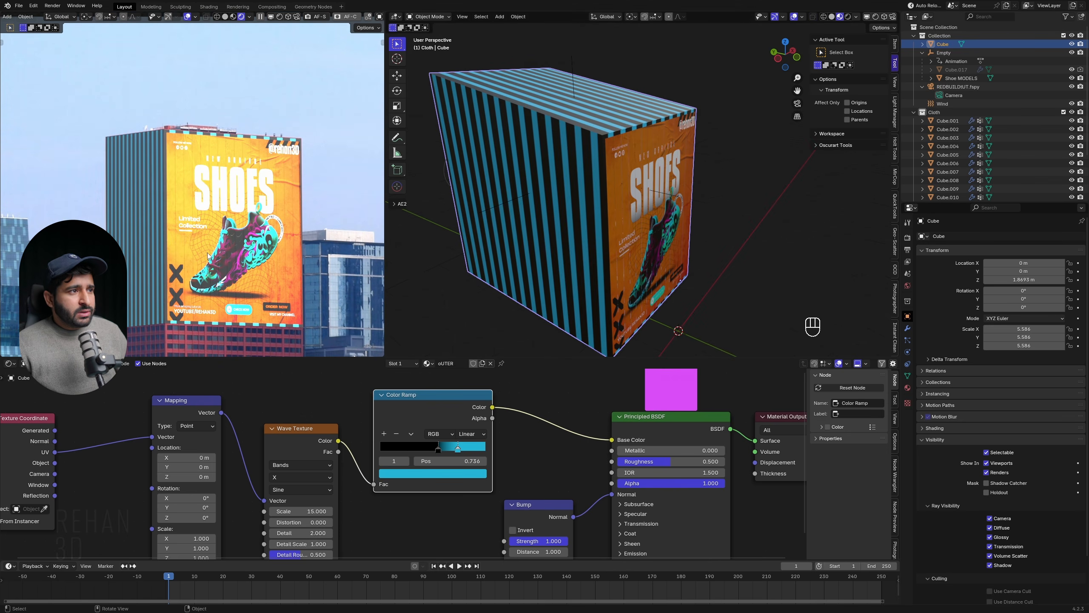
key("Tab")
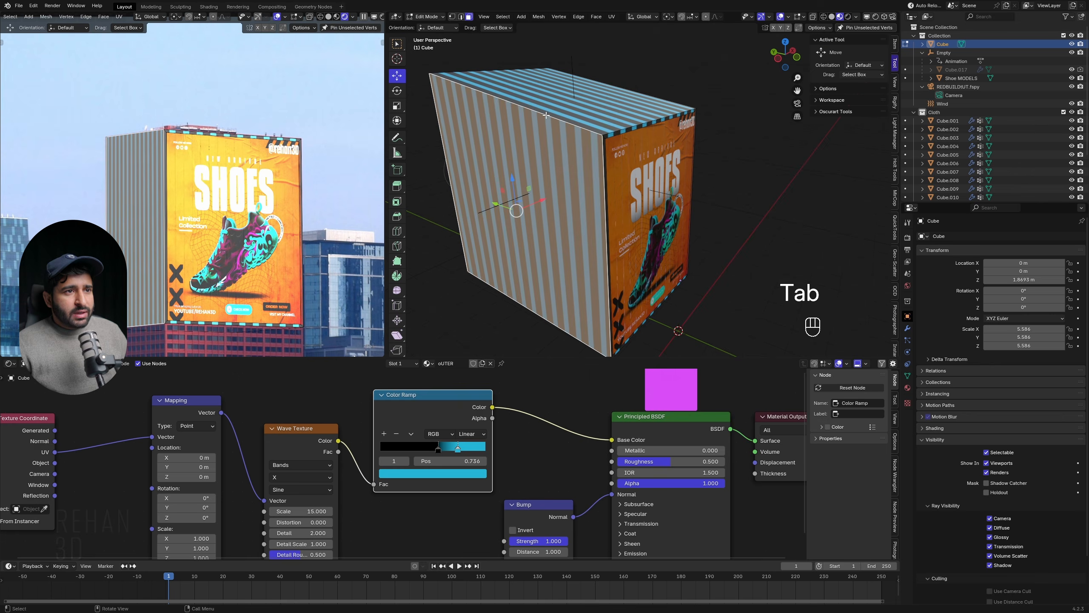
key("a")
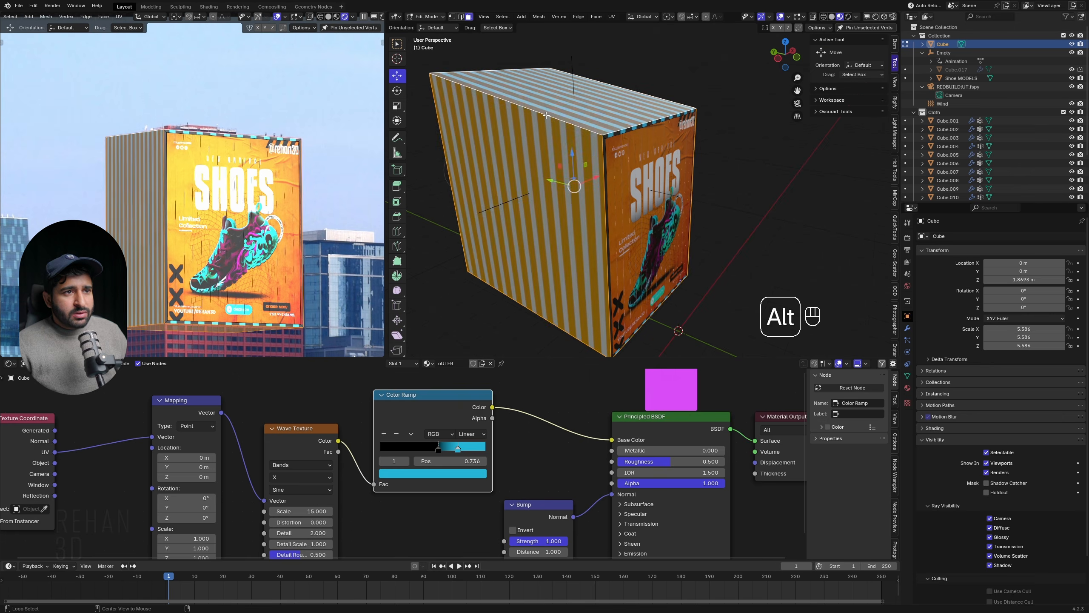
left_click(908, 387)
left_click(941, 247)
left_click(946, 286)
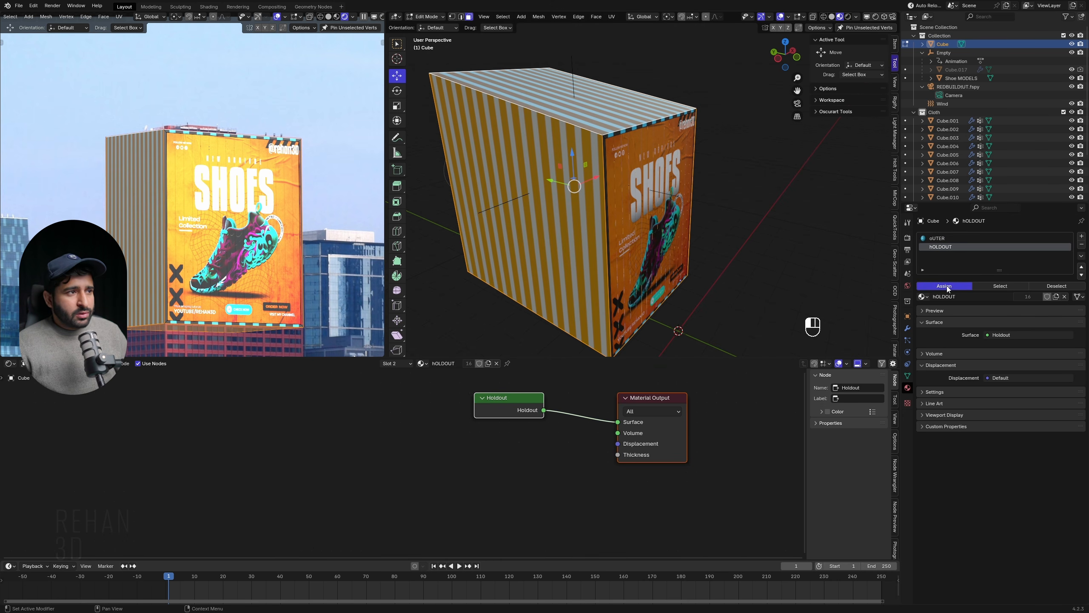
key("Tab")
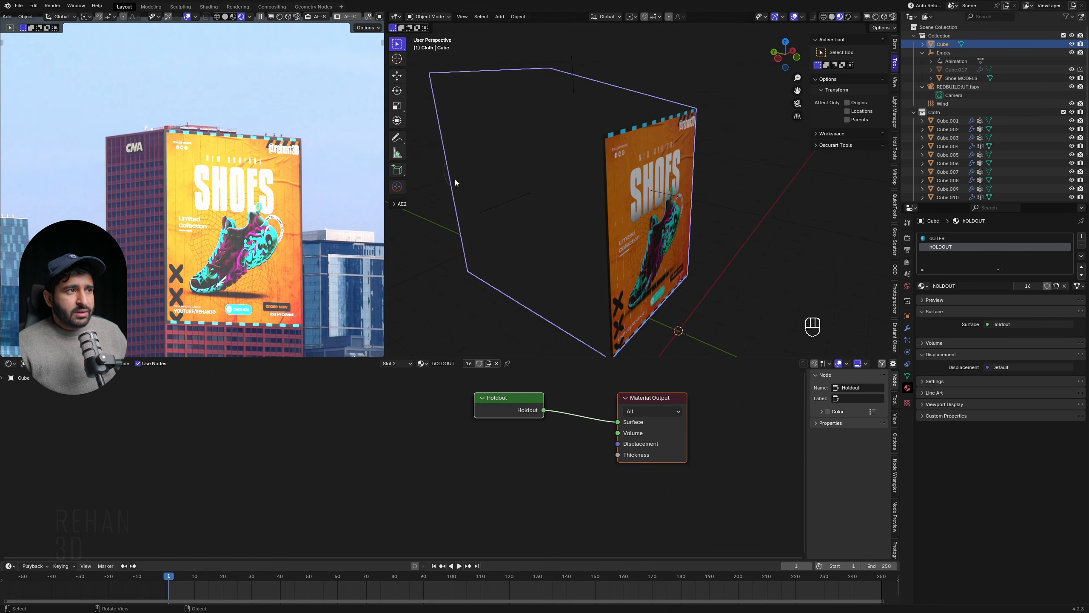
Select the edge loop around the box's open poster side and scale it down to about 0.98
key("Tab")
middle_click_drag(579, 160, 573, 146)
key("a")
key("2")
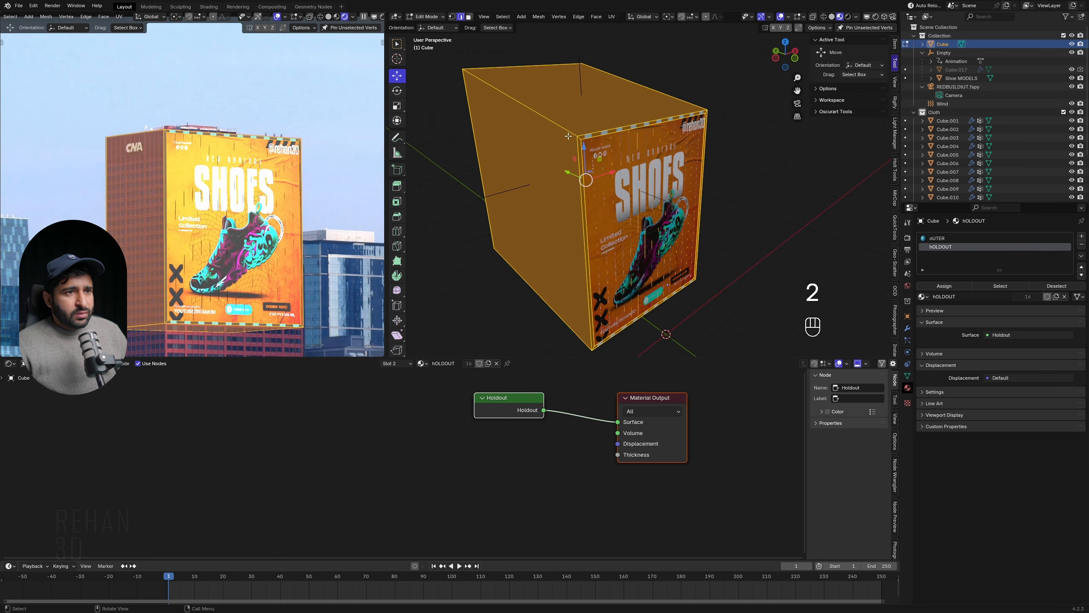
left_click(738, 255, "alt")
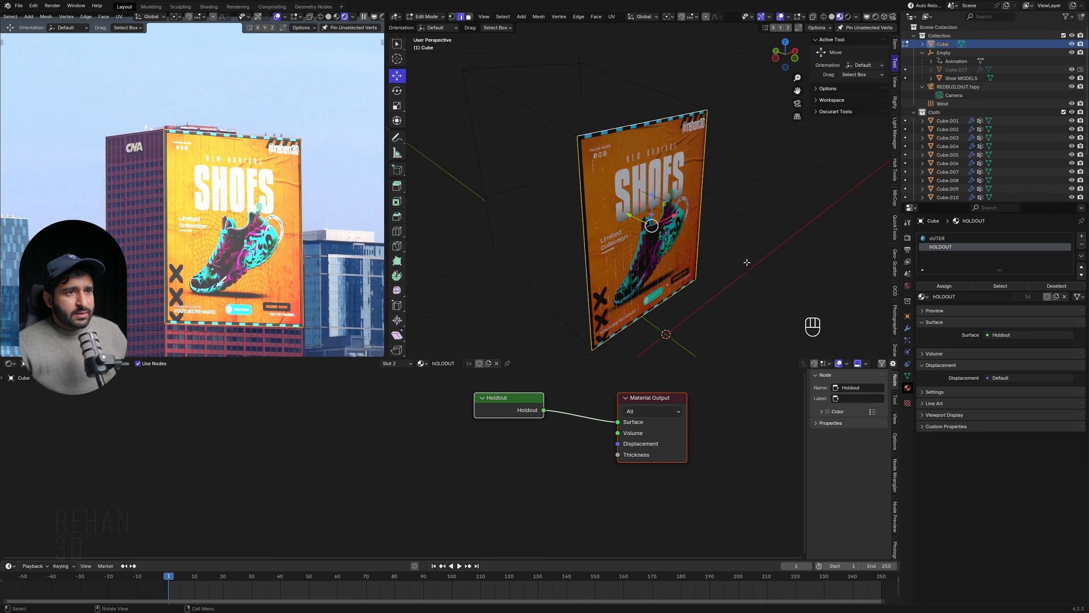
key("s")
key("shift")
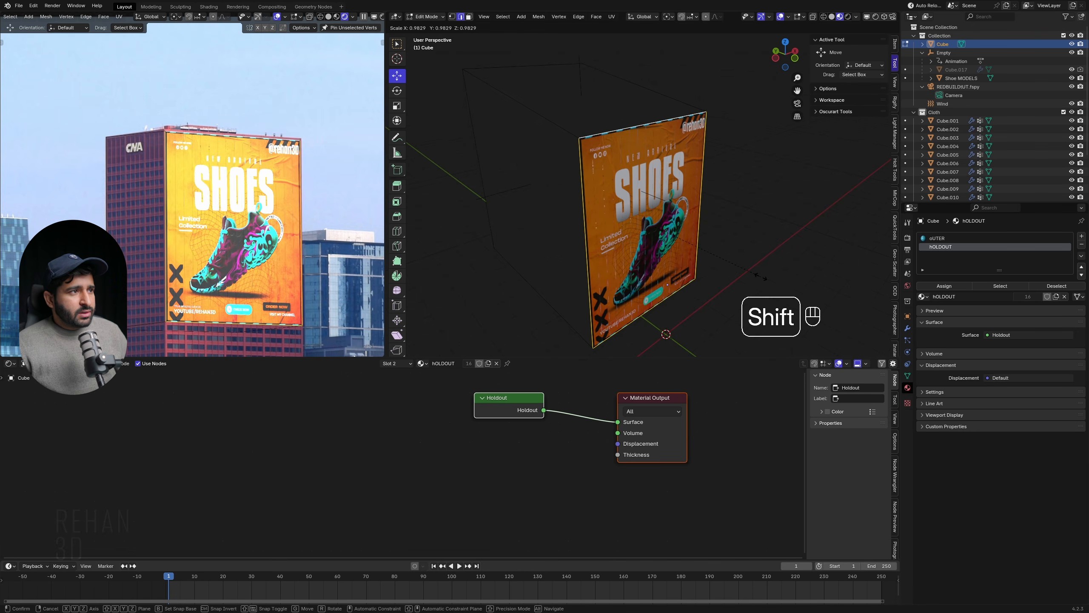
left_click(768, 276)
key("Tab")
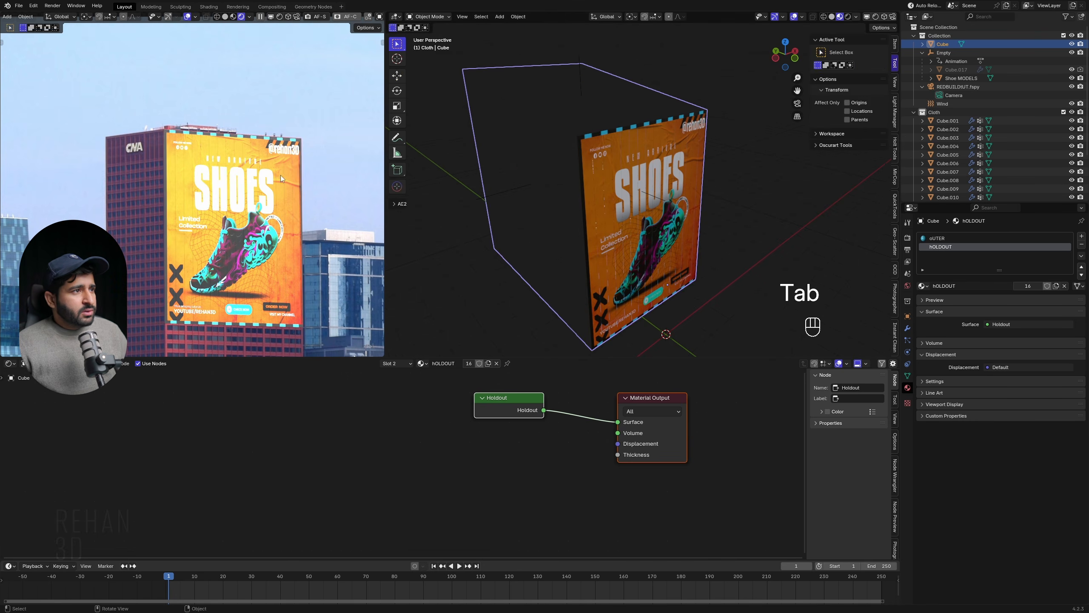
Cut an edge loop around the box and slide it close behind the poster opening, to a factor of about -0.95
key("Tab")
middle_click_drag(518, 163, 564, 165)
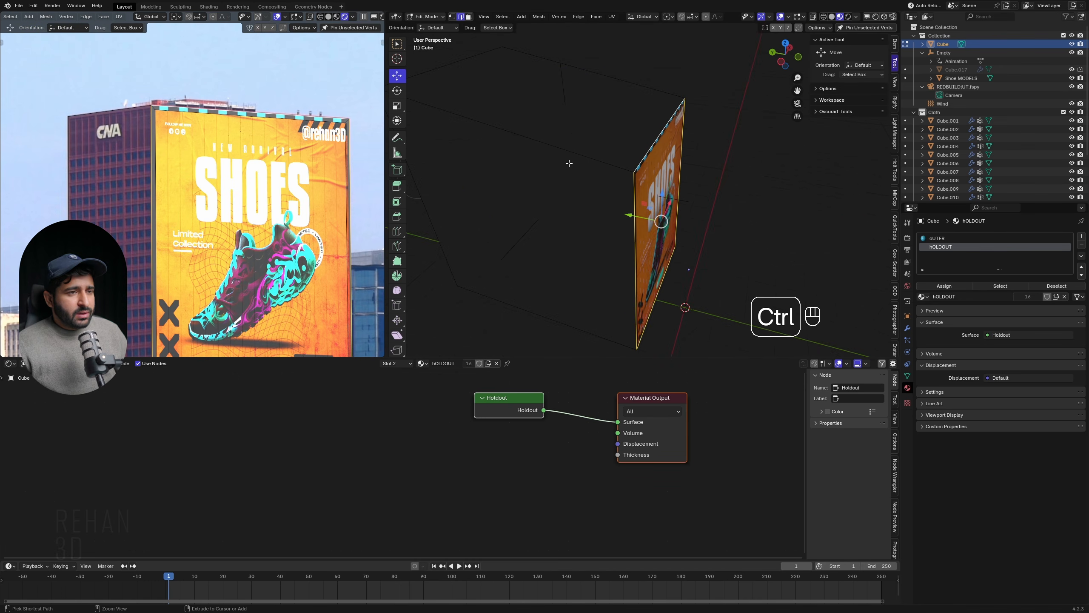
key("ctrl+r")
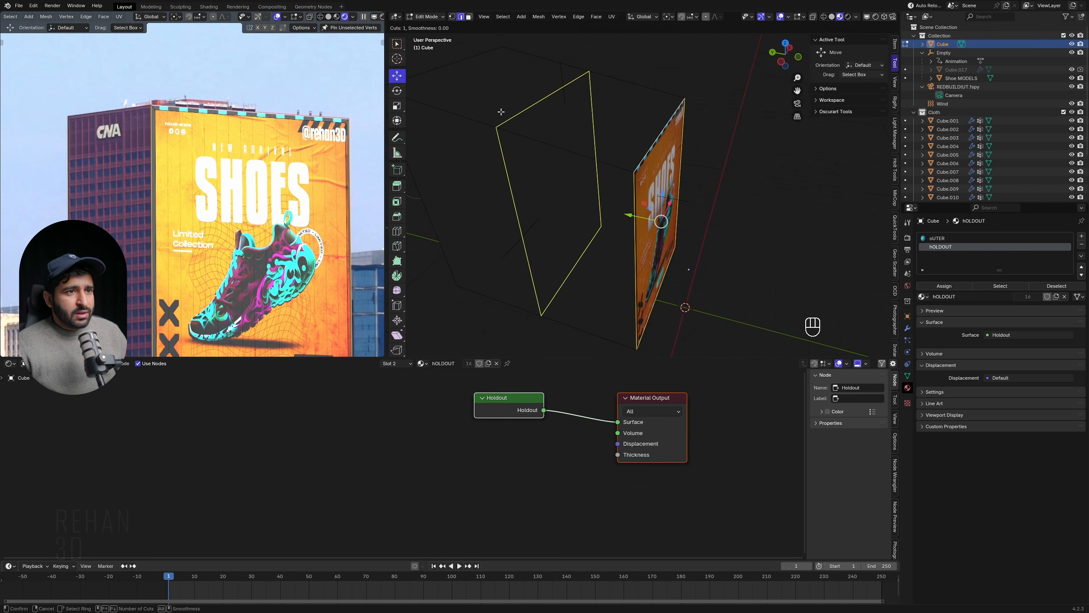
left_click(479, 133)
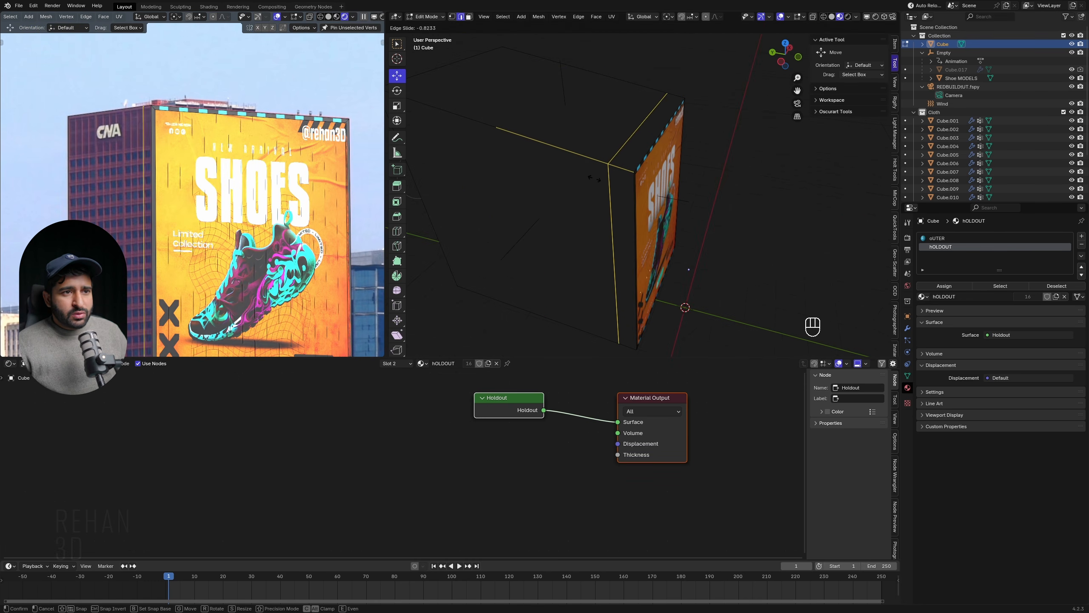
key("shift")
left_click(616, 188)
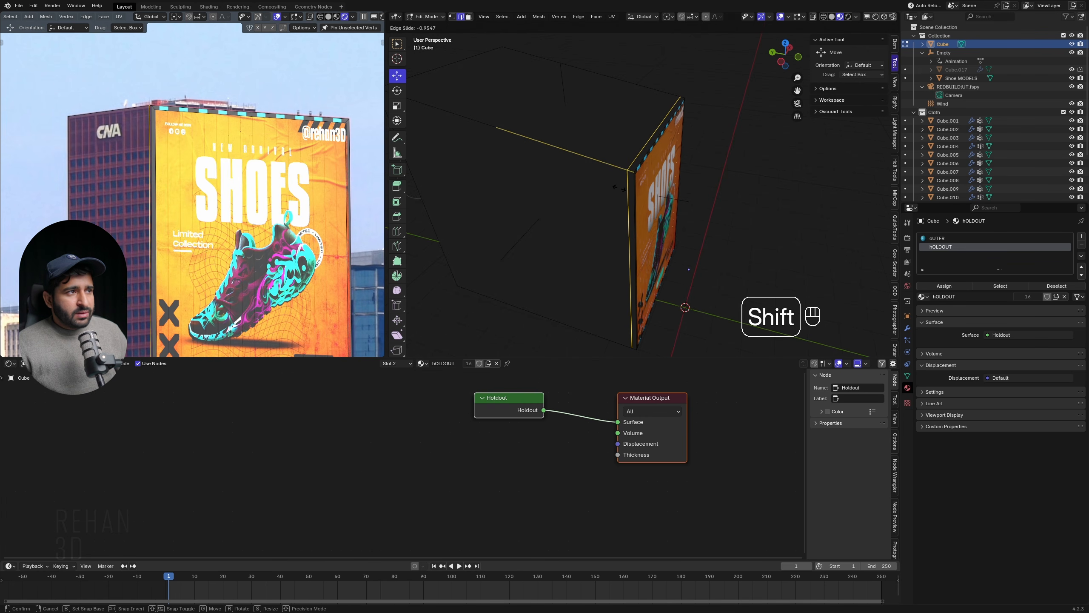
Select the narrow face strip around the box's front rim and assign the oUTER material to it
key("3")
left_click(630, 173)
scroll(630, 173, "up", 1)
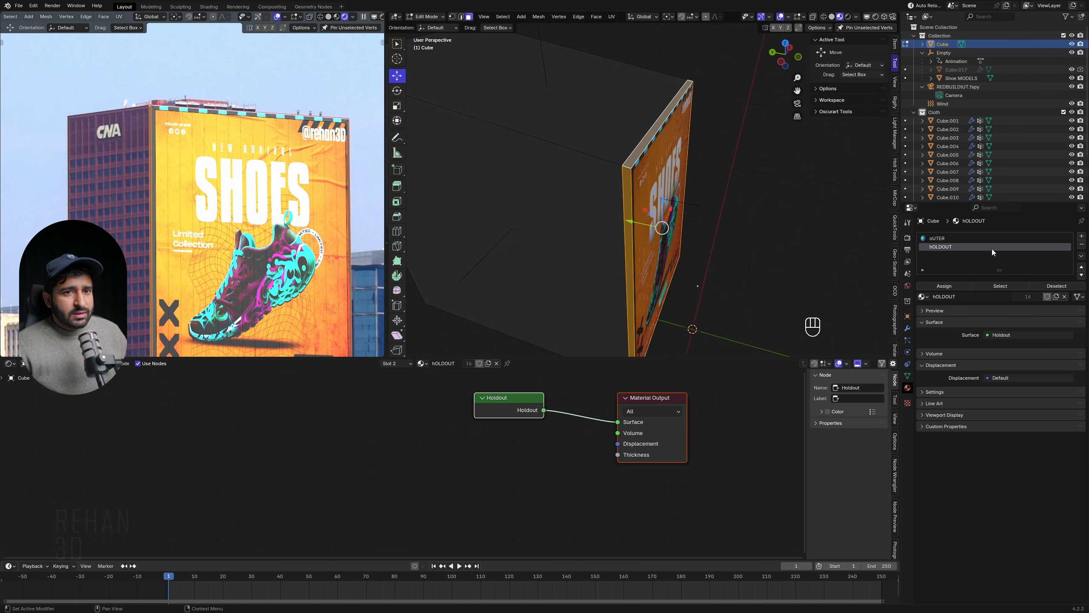
left_click(937, 238)
left_click(944, 286)
key("Tab")
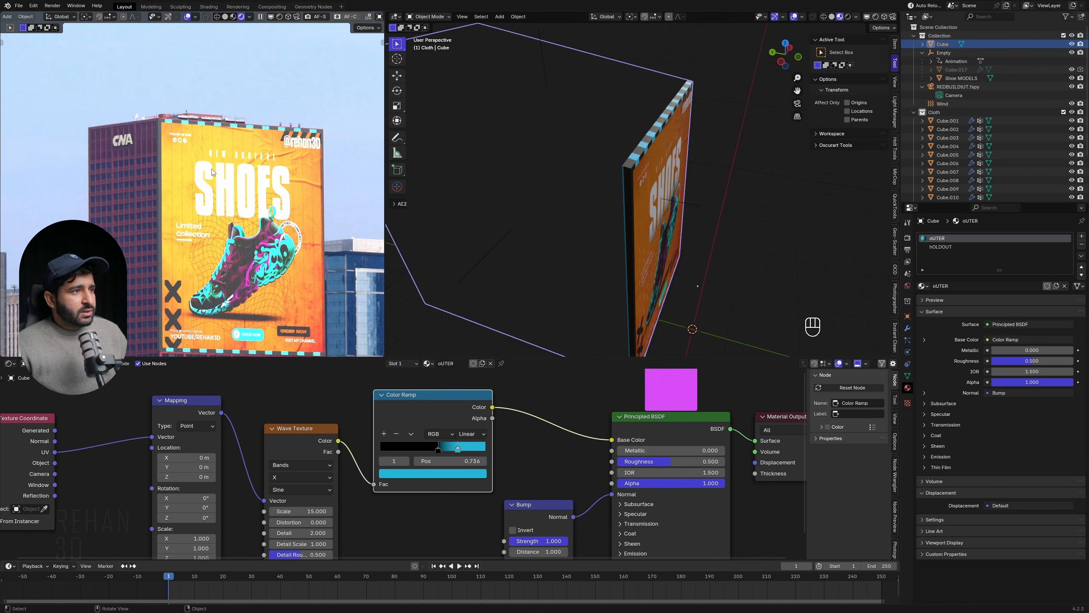
Change the cyan stop of the stripe material's Color Ramp to blue
middle_click_drag(212, 172, 219, 199, "shift")
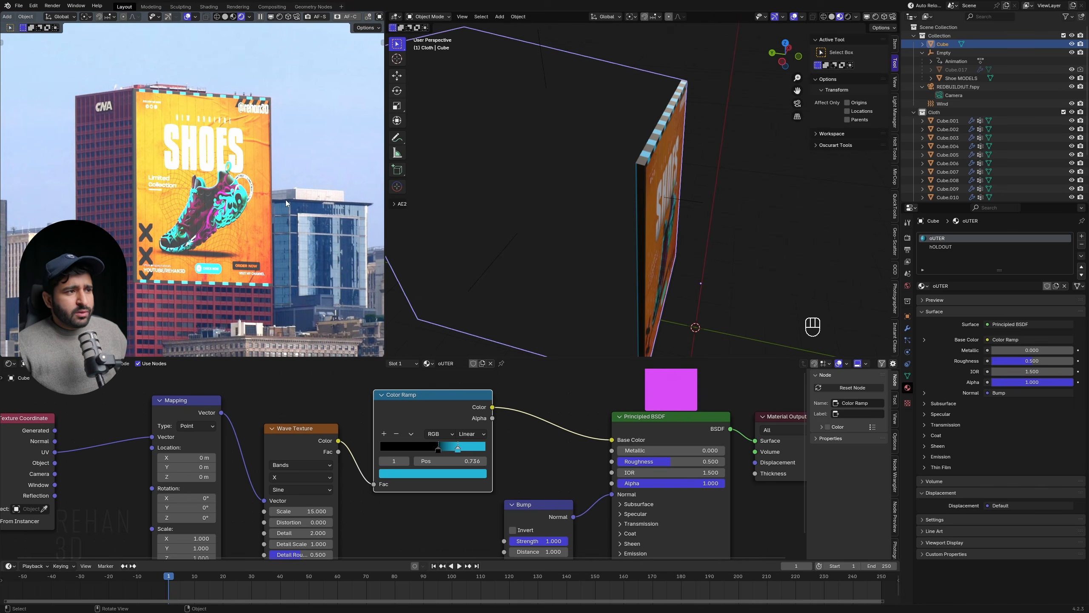
left_click(481, 473)
mouse_move(432, 401)
left_mouse_down()
mouse_move(388, 401)
mouse_move(443, 401)
left_mouse_up()
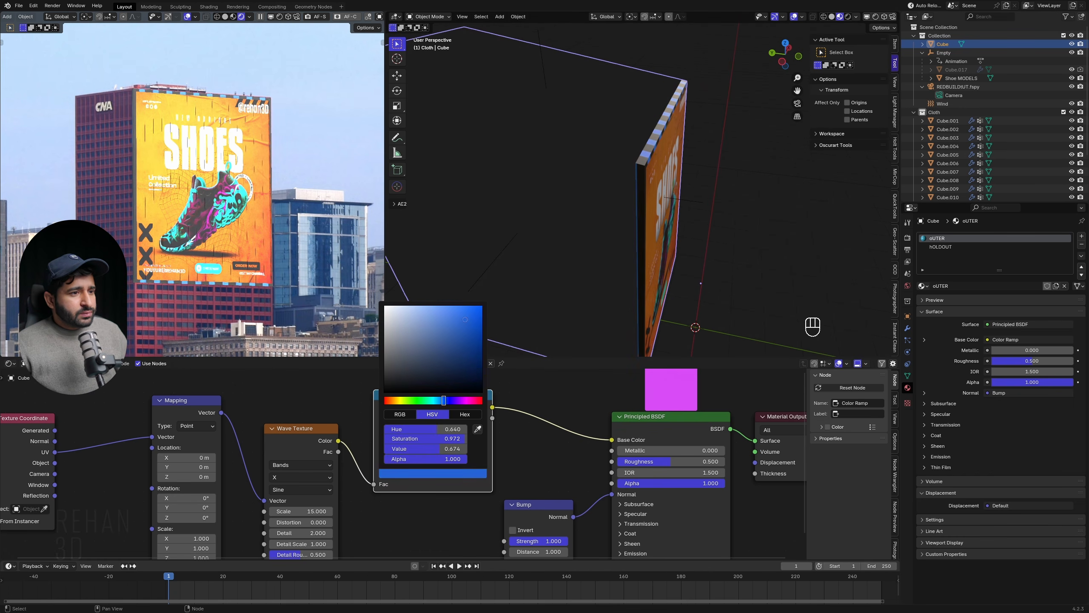
Play and scrub the animation to frame 66, add an area light and place it inside the box behind the poster
middle_click_drag(682, 267, 584, 264)
key("space")
left_click_drag(179, 600, 316, 549)
key("space")
key("shift+a")
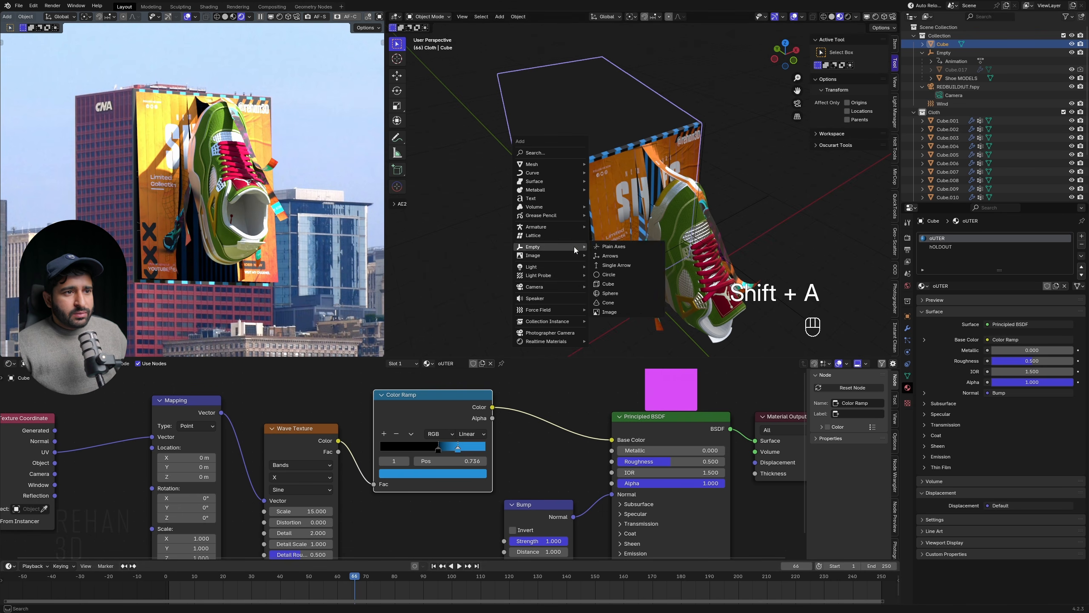
mouse_move(579, 268)
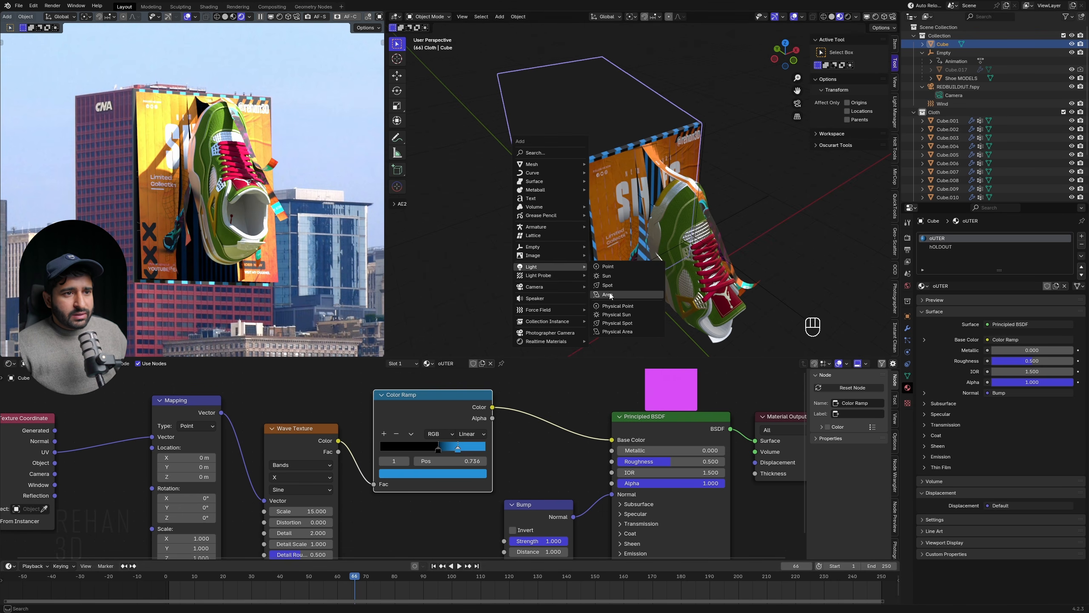
left_click(648, 274)
middle_click_drag(649, 274, 650, 274, "alt")
key("alt+z")
key("g")
left_click(609, 201)
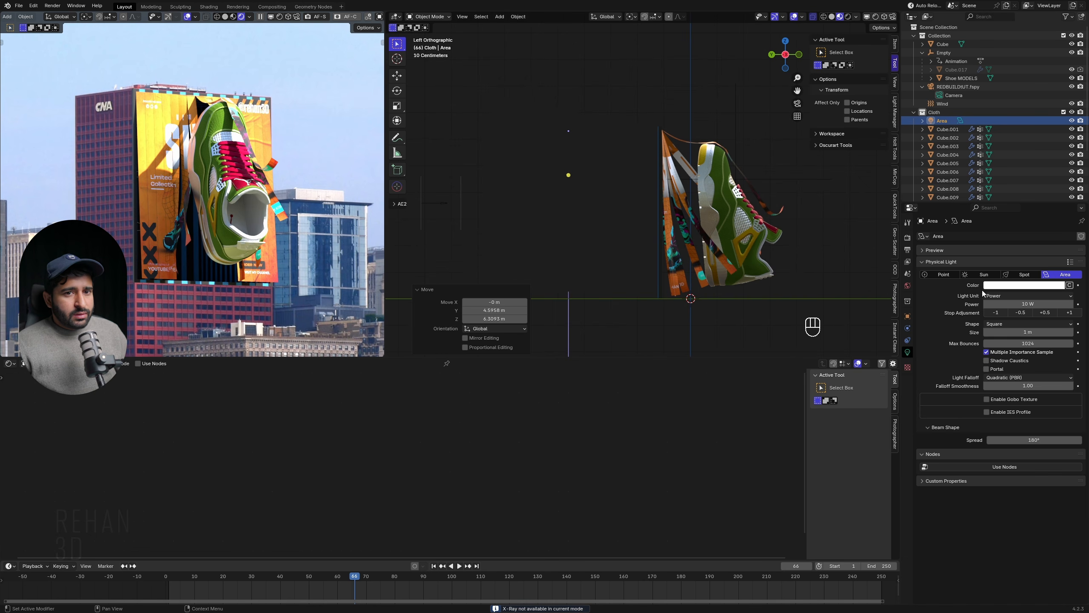
Set the area light's power to 500 W and scrub to frame 83 to check the lighting
double_click(1023, 305)
type("500")
key("Return")
left_click_drag(324, 580, 403, 580)
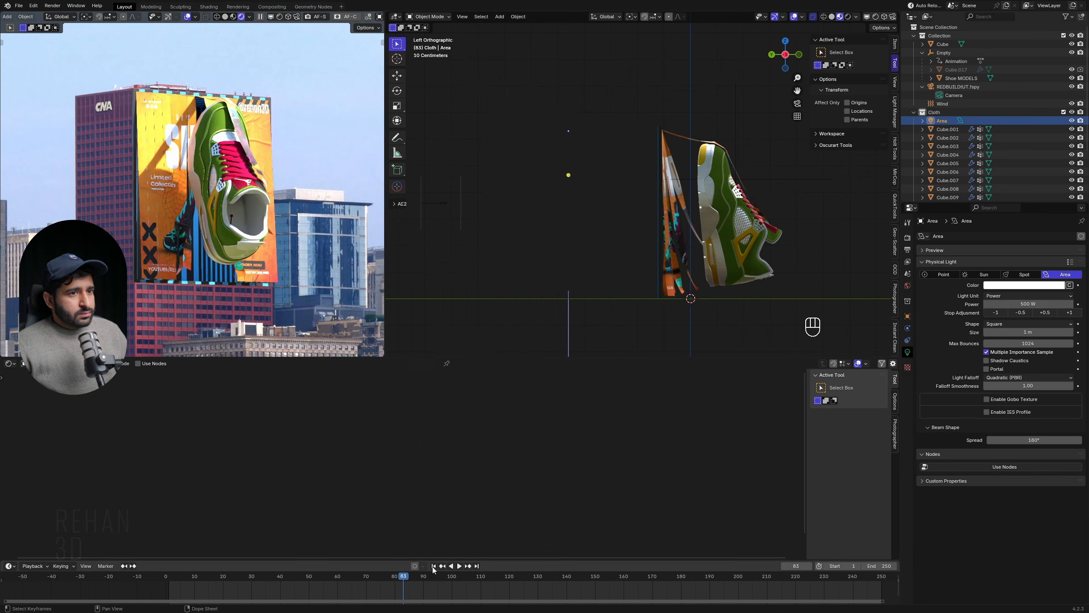
Enlarge the area light to about 3.74 m and reposition it inside the box in wireframe shading
key("g")
left_click(623, 204)
middle_click_drag(623, 203, 560, 296)
key("z")
left_click_drag(1028, 332, 1063, 332)
key("g")
left_click(652, 253)
middle_click_drag(652, 252, 601, 223, "alt")
Check the lighting at frame 160, return the modelling view to Material Preview shading and go to frame 91
left_click_drag(213, 579, 623, 586)
key("alt+z")
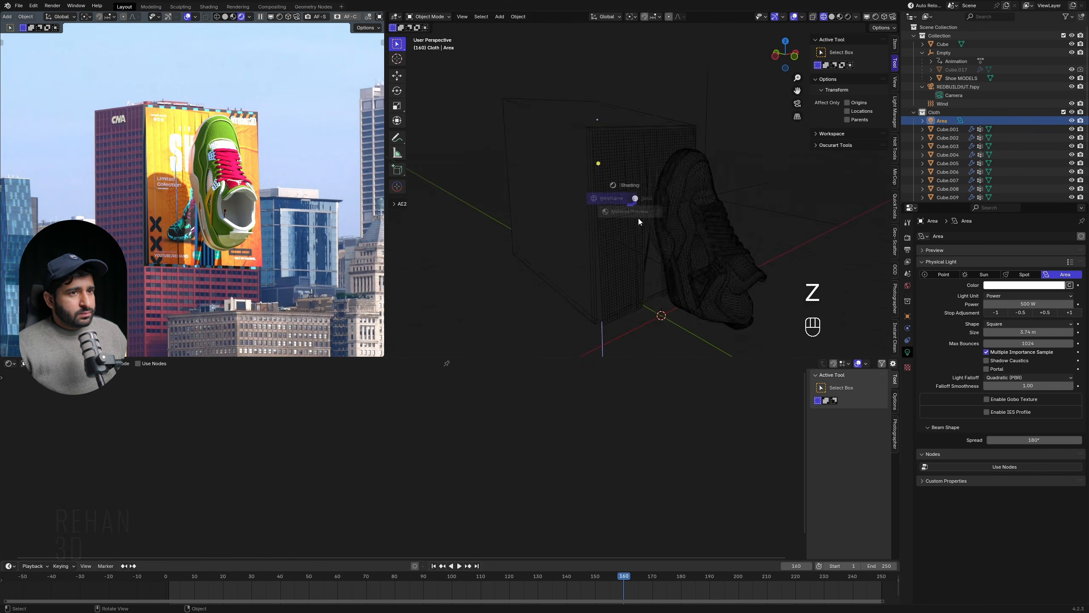
key("z")
left_click_drag(447, 575, 426, 579)
middle_click_drag(570, 297, 633, 256)
scroll(650, 309, "up", 7)
scroll(614, 232, "up", 2)
Duplicate the box's upper front edge, separate it into its own object and select that object
left_click(590, 213)
key("Tab")
key("2")
left_click(589, 220, "alt")
middle_click_drag(554, 218, 595, 180, "shift")
scroll(595, 181, "down", 2)
left_click(595, 181, "alt")
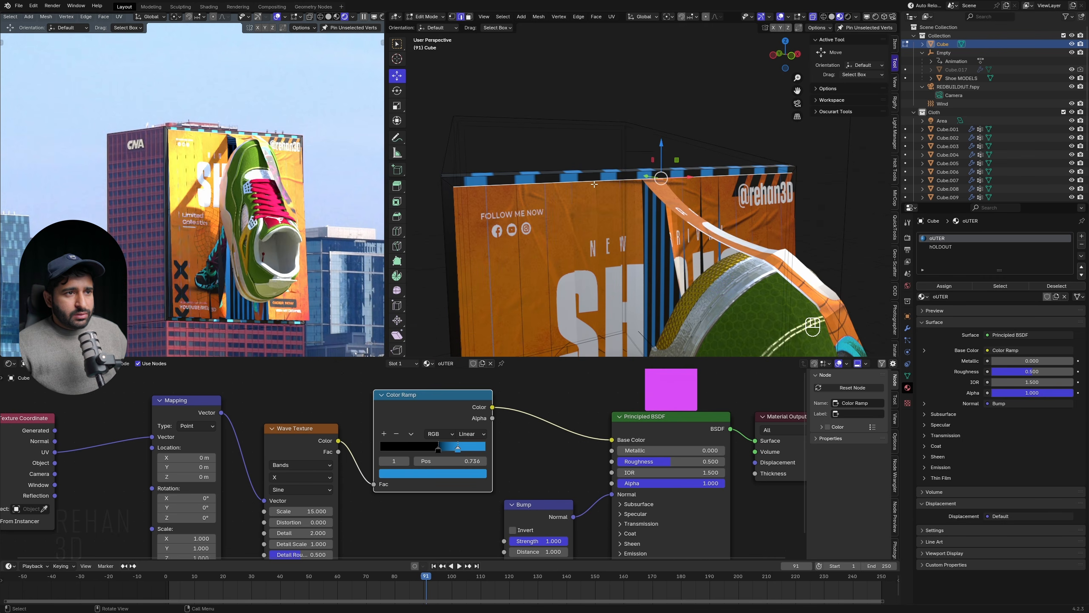
key("shift+d")
right_click(599, 174)
key("p")
left_click(601, 175)
key("Tab")
left_click(602, 181)
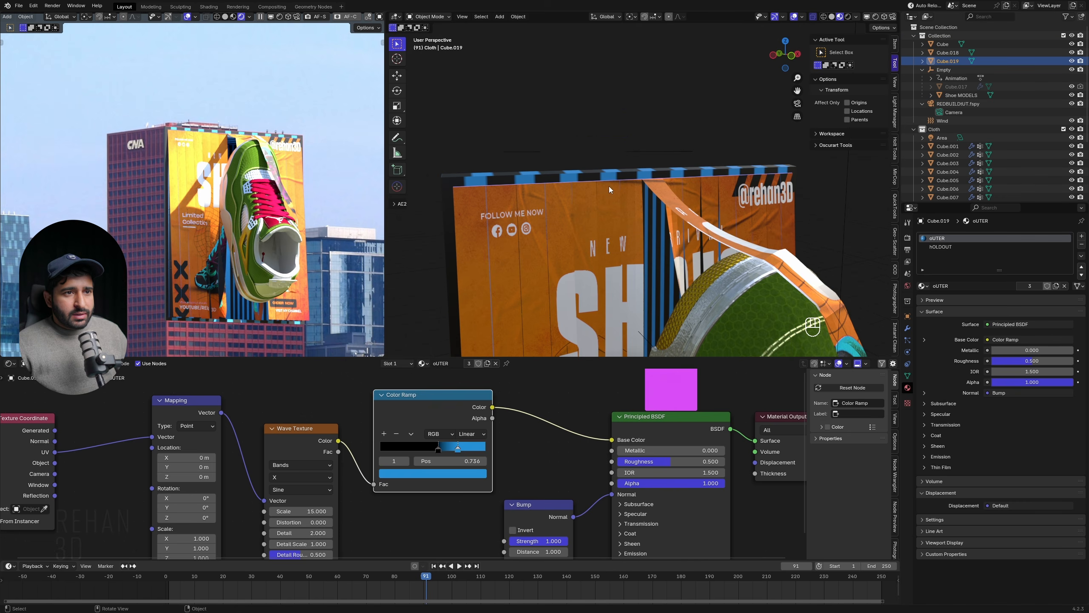
Convert the separated edge to a curve and give it a round bevel depth of about 0.011 m
right_click(572, 234)
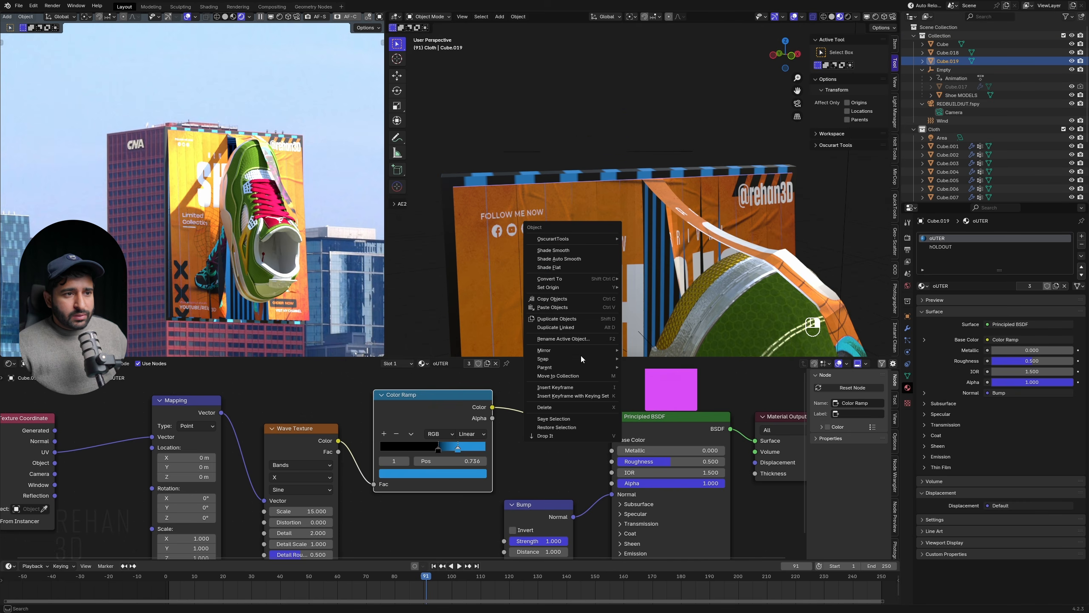
mouse_move(587, 278)
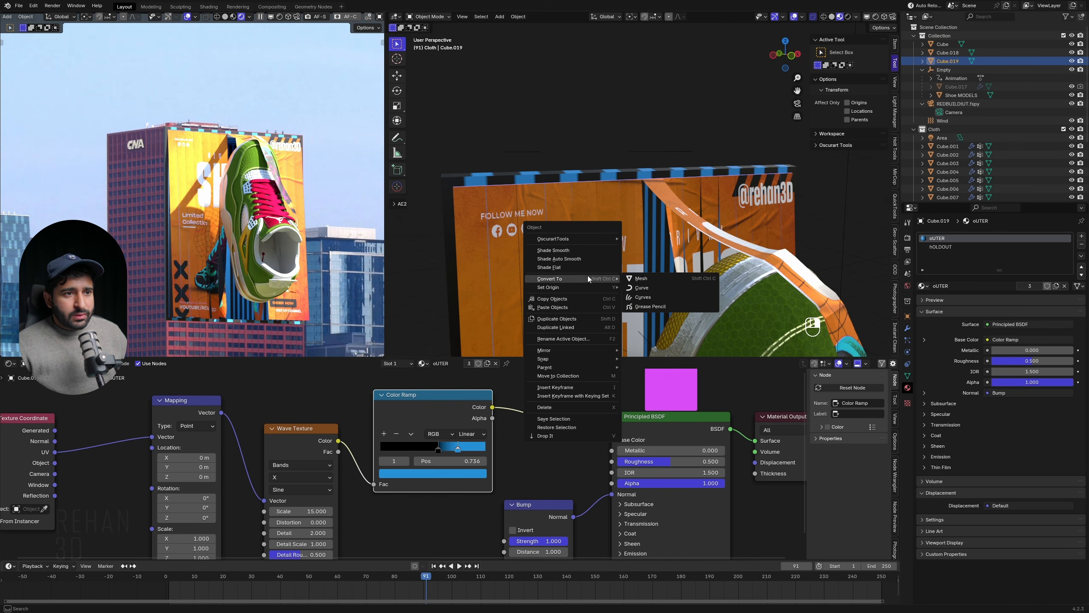
left_click(642, 288)
left_click(908, 363)
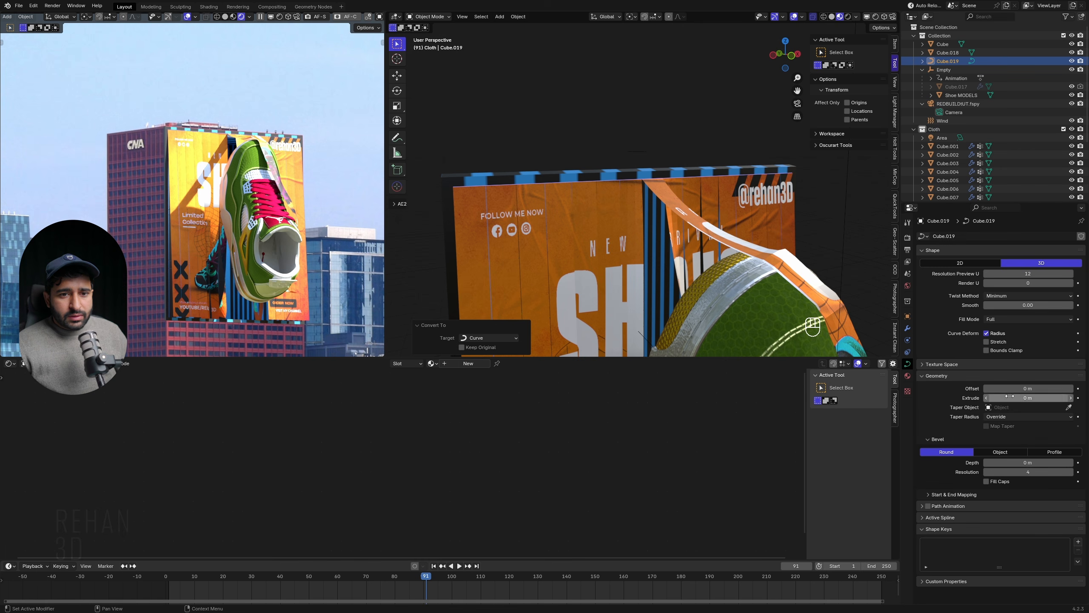
left_click_drag(1028, 462, 1038, 462, "shift")
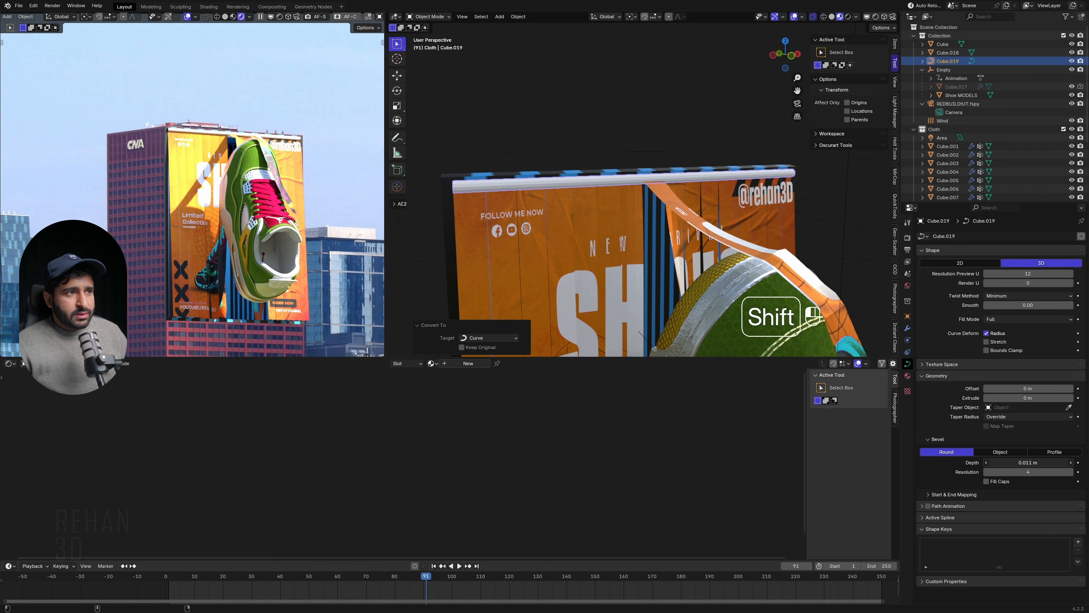
Assign the Cloth Poster material to the new rod along the poster's upper edge
left_click(907, 375)
left_click(922, 271)
left_click(937, 295)
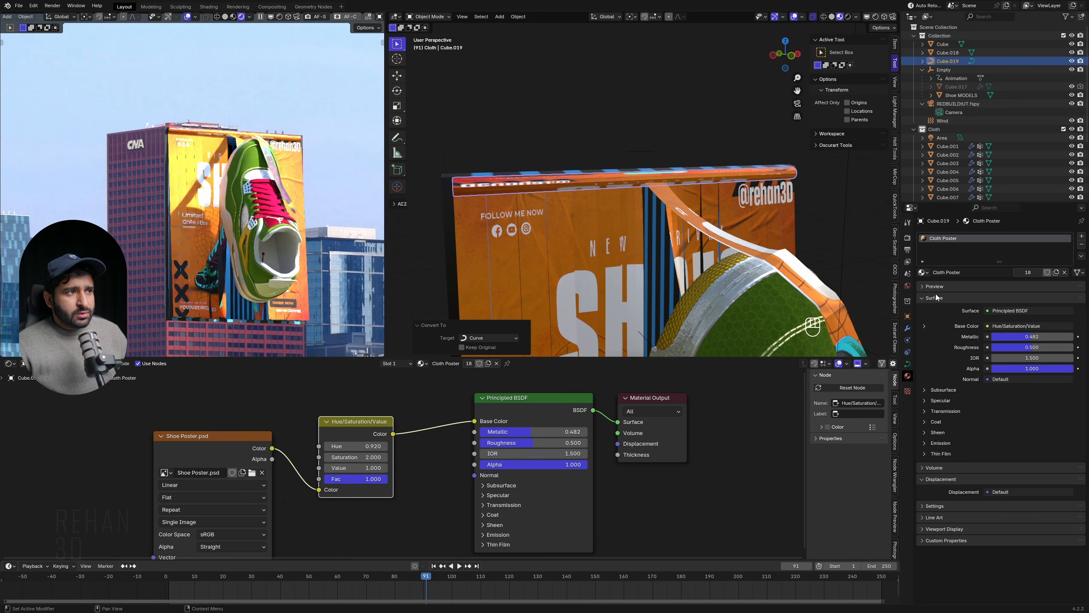
Move the rod in wireframe side view about -0.074 m along Y and 0.008 m along Z
mouse_move(607, 212)
middle_mouse_down()
mouse_move(635, 206)
mouse_move(674, 241)
middle_mouse_up()
right_click(607, 207)
left_click(608, 189)
key("alt+z")
key("shift+z")
key("g")
left_click(734, 254, "shift")
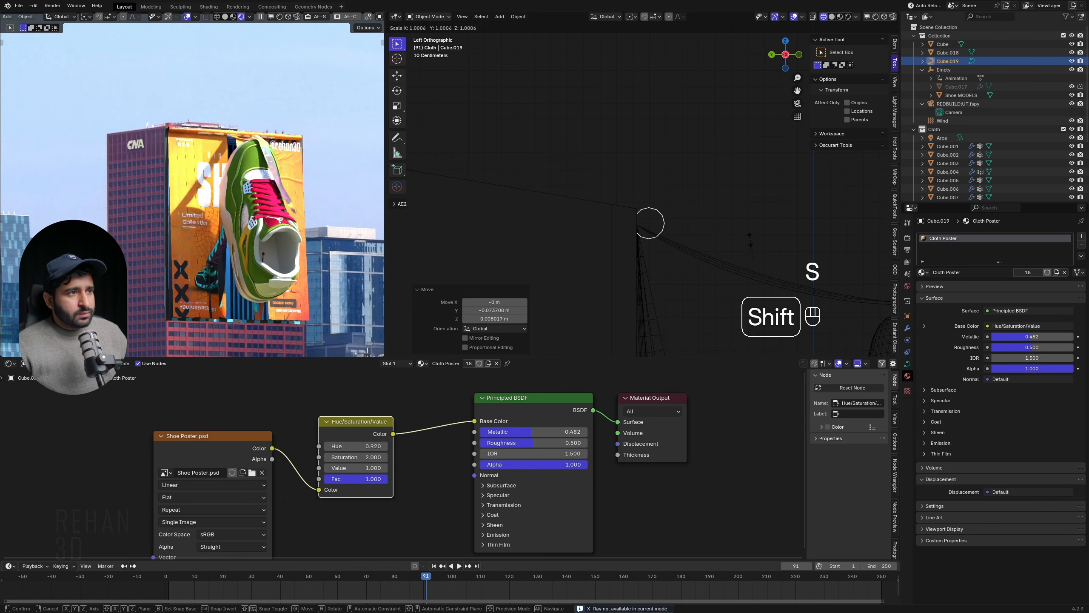
Set the rod's origin to its geometry and scale the rod up slightly, by a factor of about 1.02
right_click(640, 220)
mouse_move(622, 246)
left_click(682, 254)
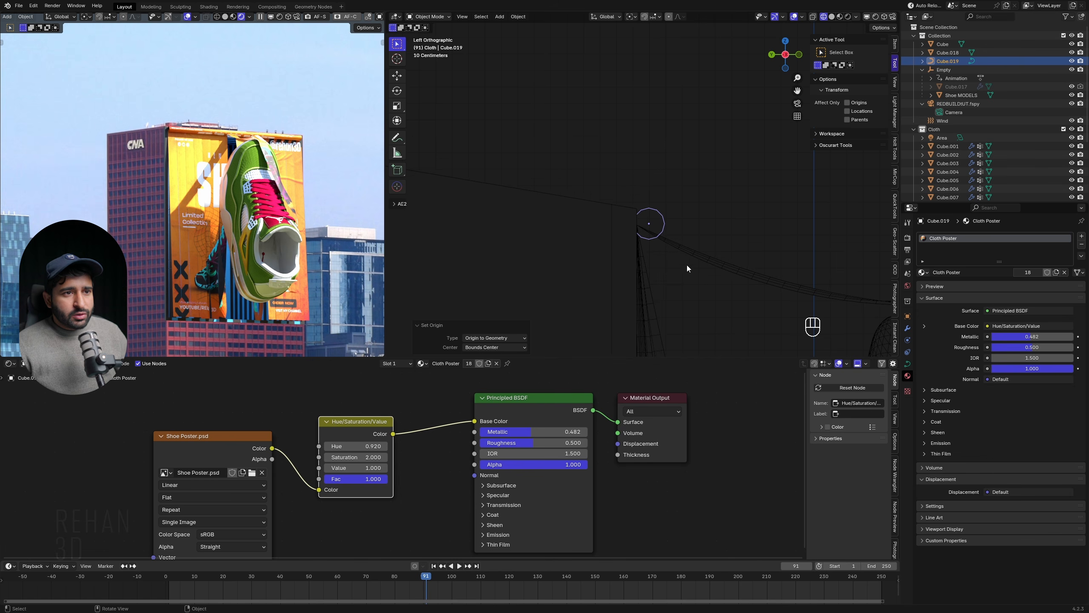
key("s")
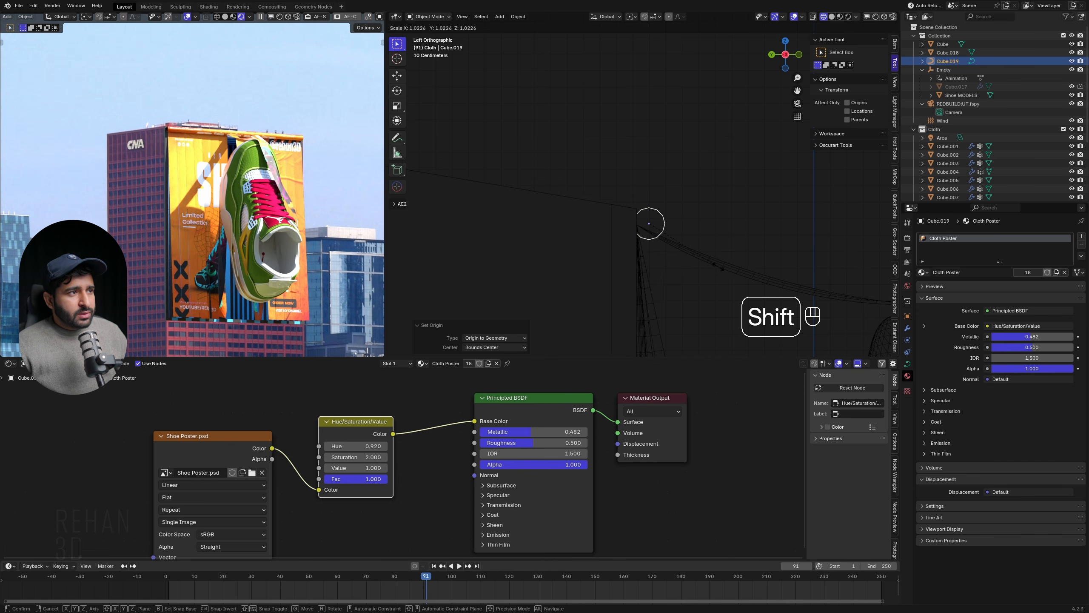
left_click(701, 257, "shift")
left_click_drag(701, 256, 703, 254)
Scrub through the animation in a widened camera view to check the rod and shoe, stopping at frame 159
middle_click_drag(710, 211, 595, 287)
left_click(319, 581)
key("space")
left_click_drag(319, 581, 590, 588)
scroll(283, 264, "down", 5)
scroll(283, 263, "up", 2)
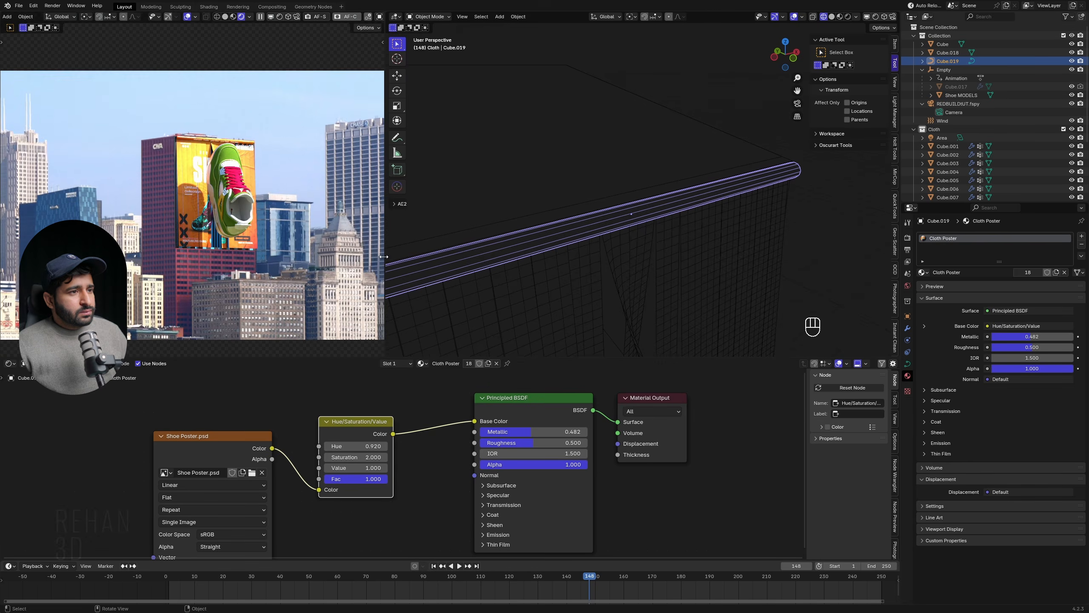
left_click_drag(385, 258, 586, 257)
scroll(386, 241, "down", 3)
middle_click_drag(386, 240, 386, 225, "shift")
scroll(386, 232, "up", 2)
left_click_drag(346, 581, 621, 576)
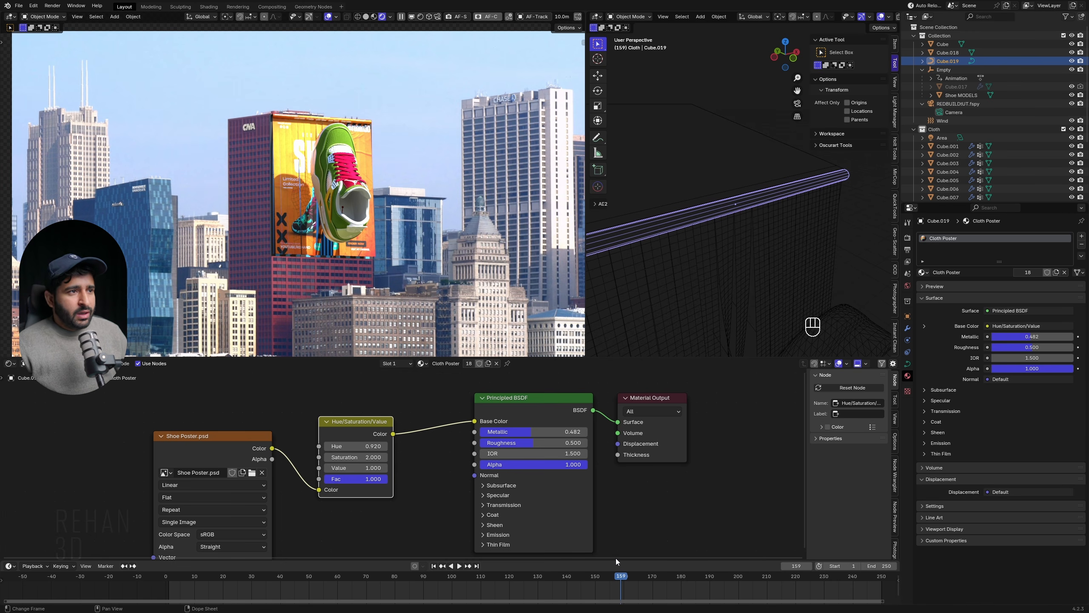
Open the render settings, save the file and make a test render of frame 159
left_click(907, 238)
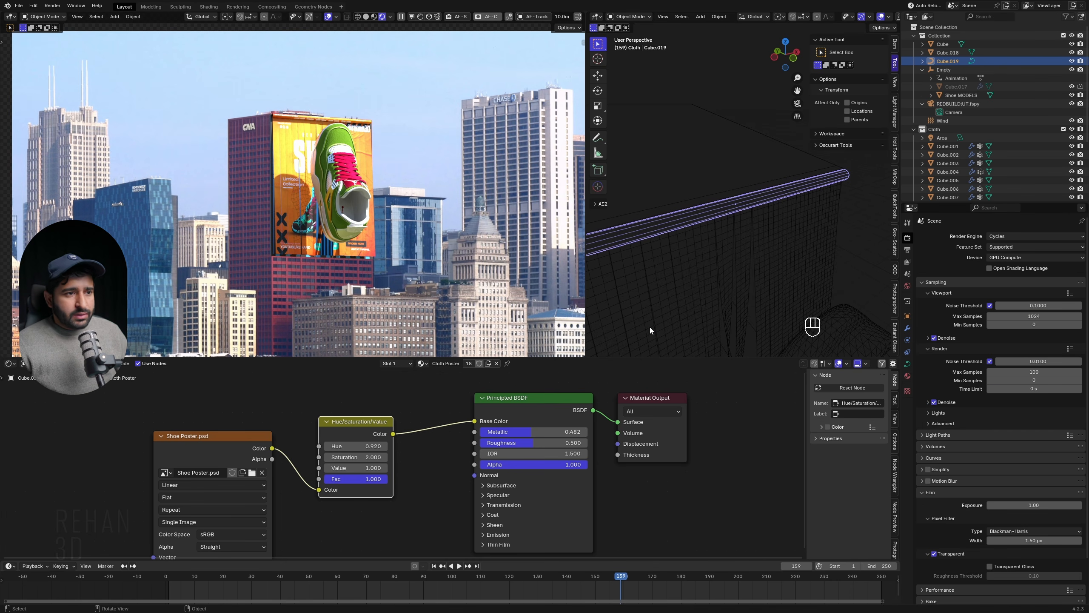
key("ctrl+s")
key("F12")
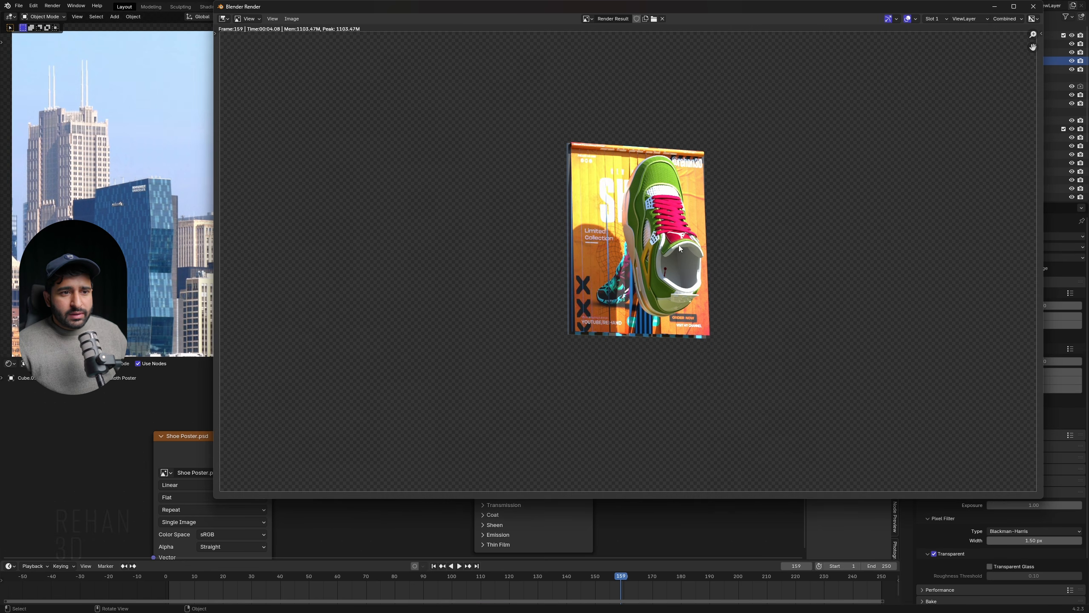
left_click(1034, 7)
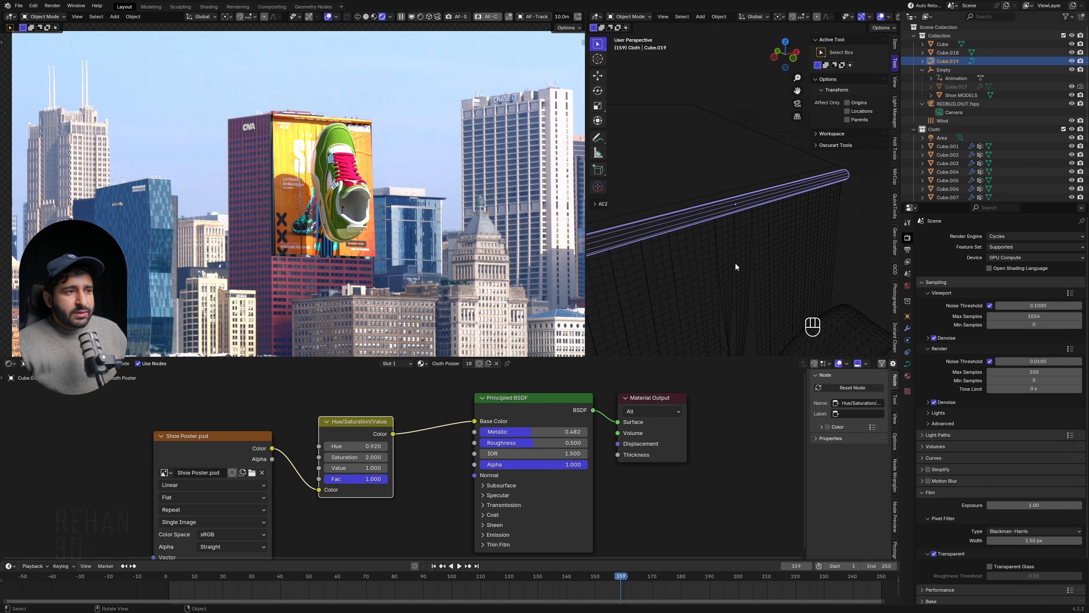
Set the output frame rate to 30 fps and the PNG colour depth to 16
left_click(908, 250)
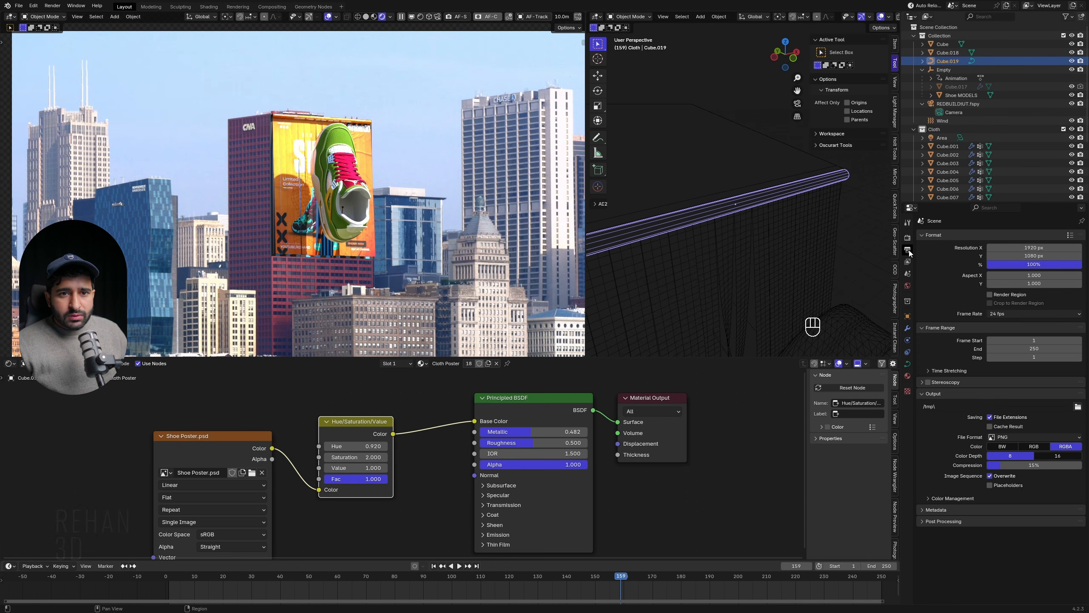
left_click(1016, 317)
left_click(1028, 366)
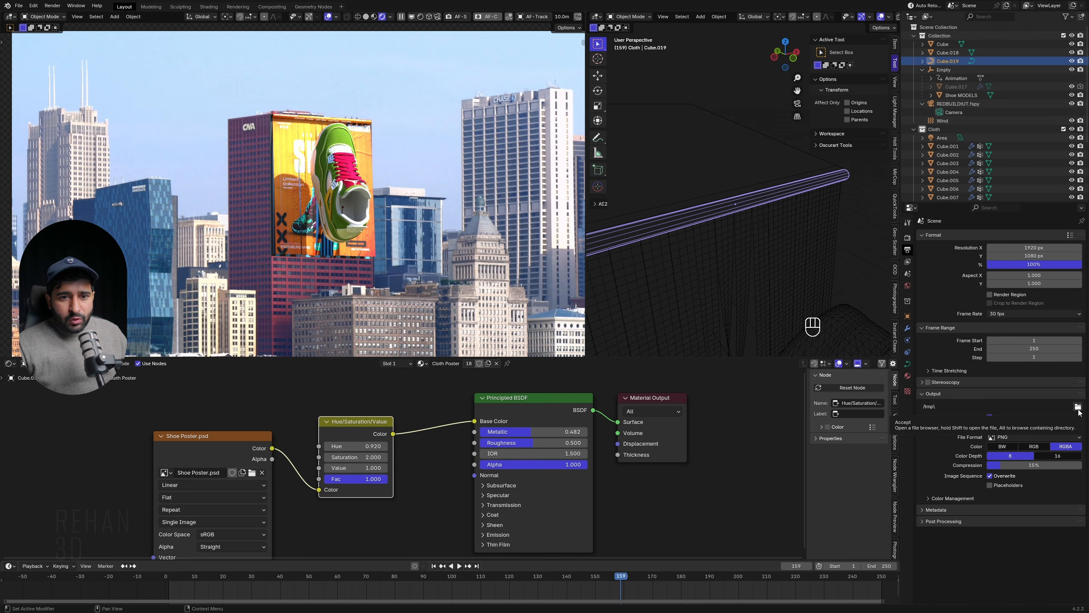
left_click(1053, 456)
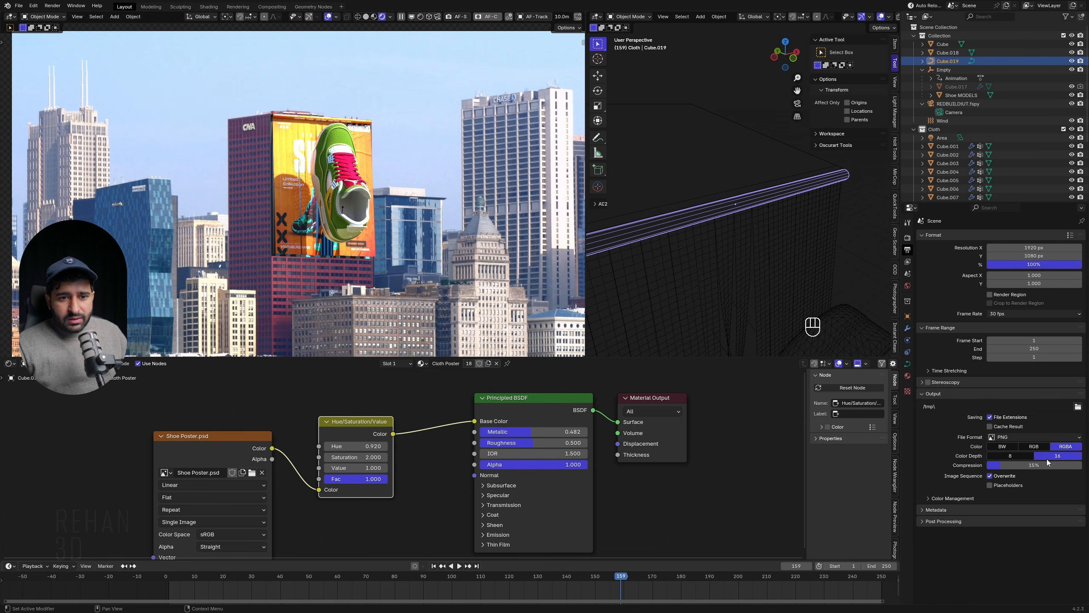
Set the PNG compression to 0% and the final render's maximum samples to 500
left_click_drag(1042, 466, 980, 469)
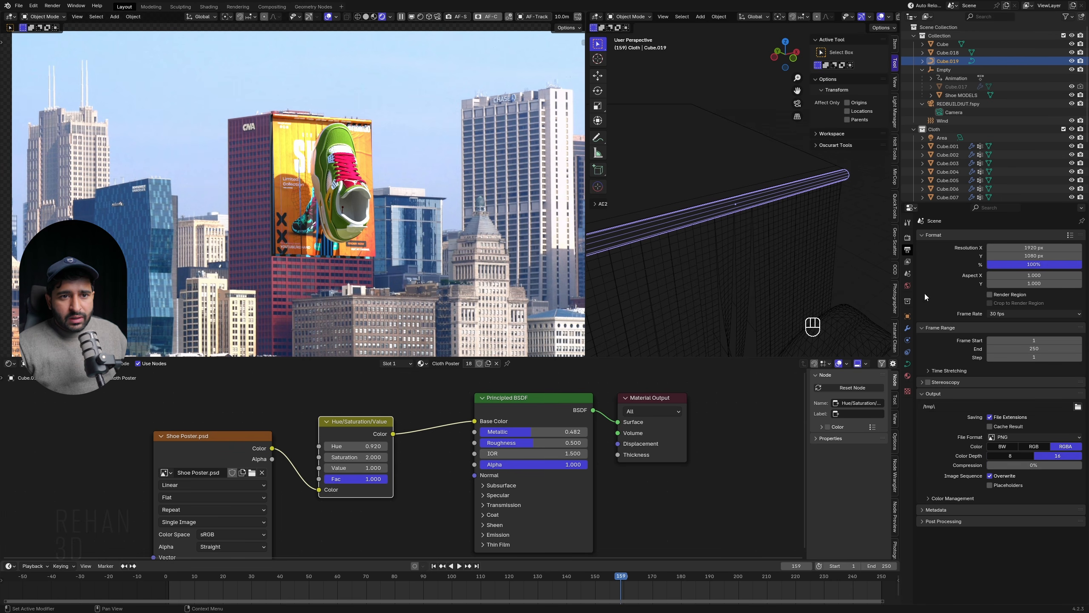
left_click(908, 238)
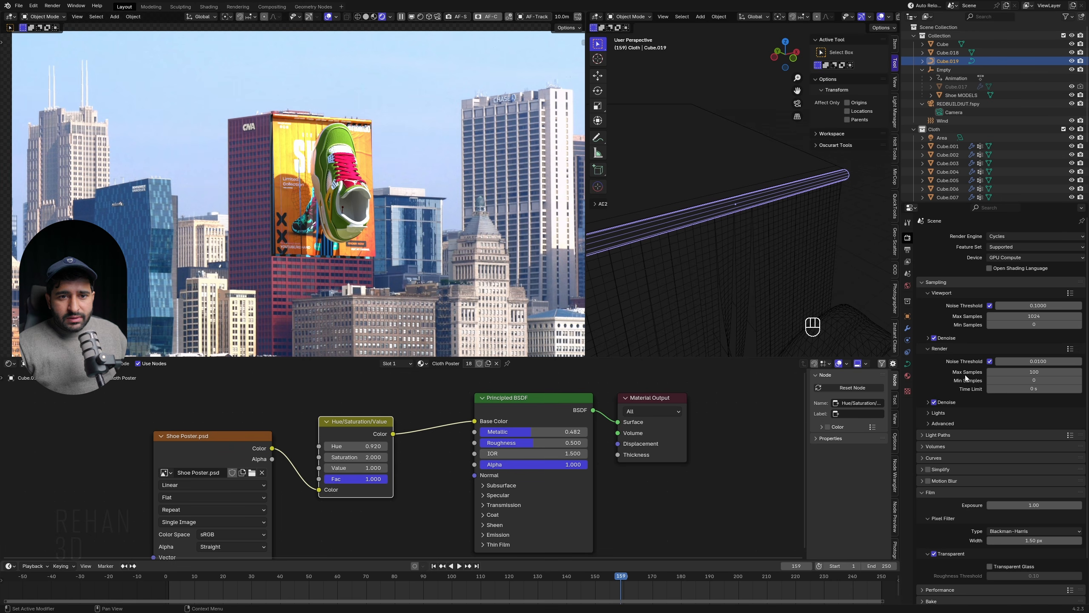
left_click(1025, 371)
type("5")
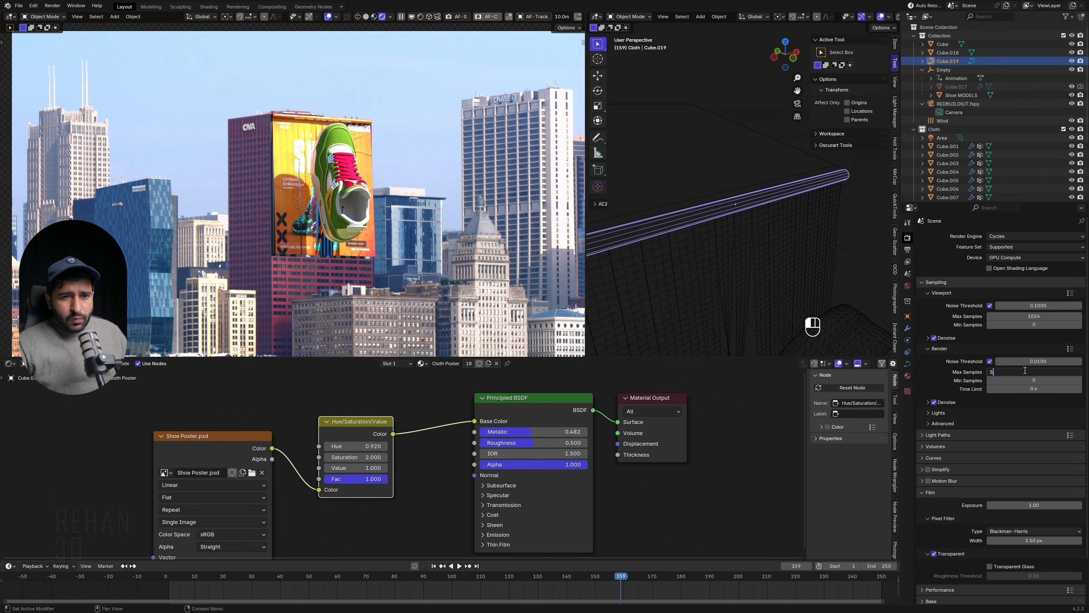
type("00")
key("Return")
Expand the render denoise settings, try the OptiX denoiser and return to OpenImageDenoise
left_click(945, 402)
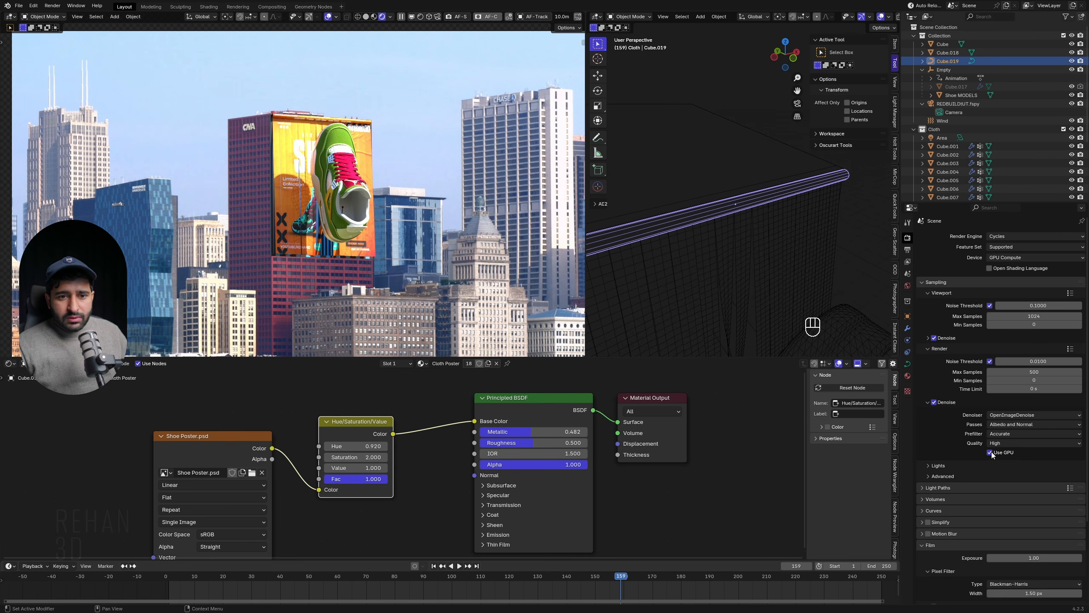
left_click(1003, 415)
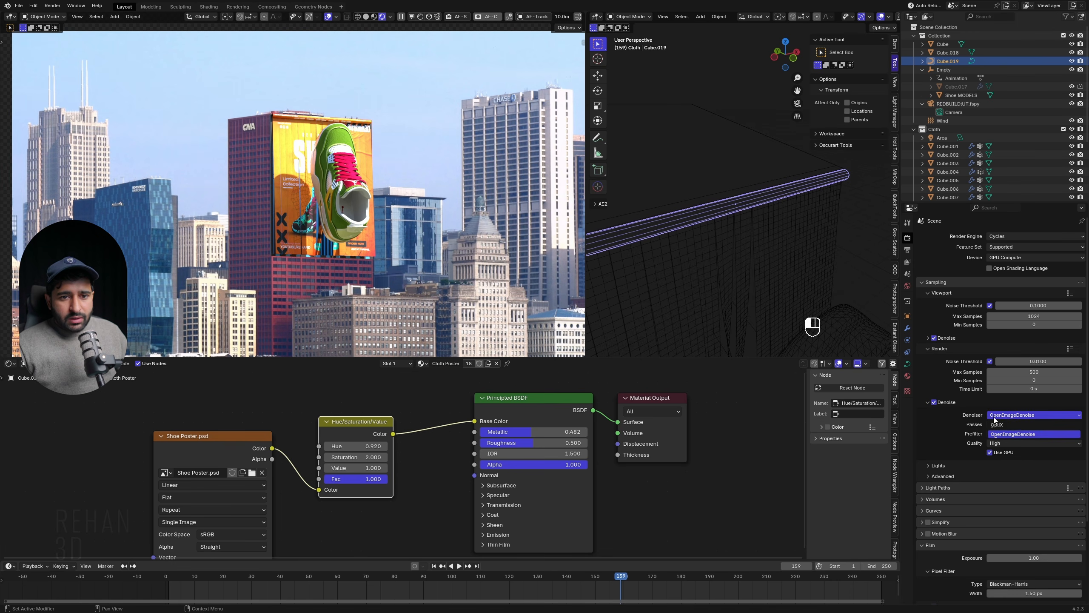
left_click(993, 425)
left_click(1002, 415)
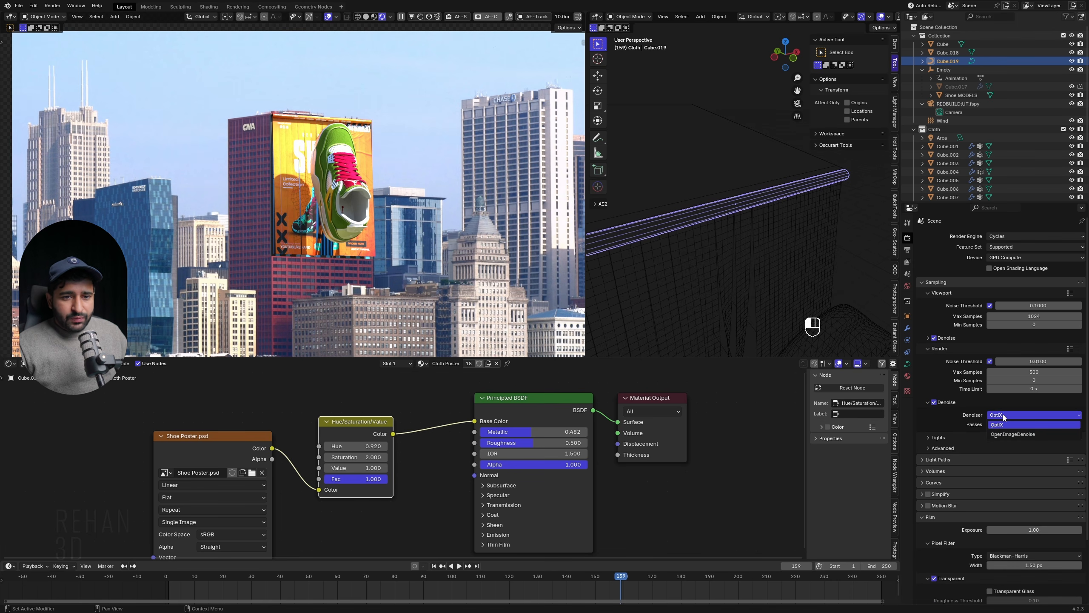
left_click(1002, 437)
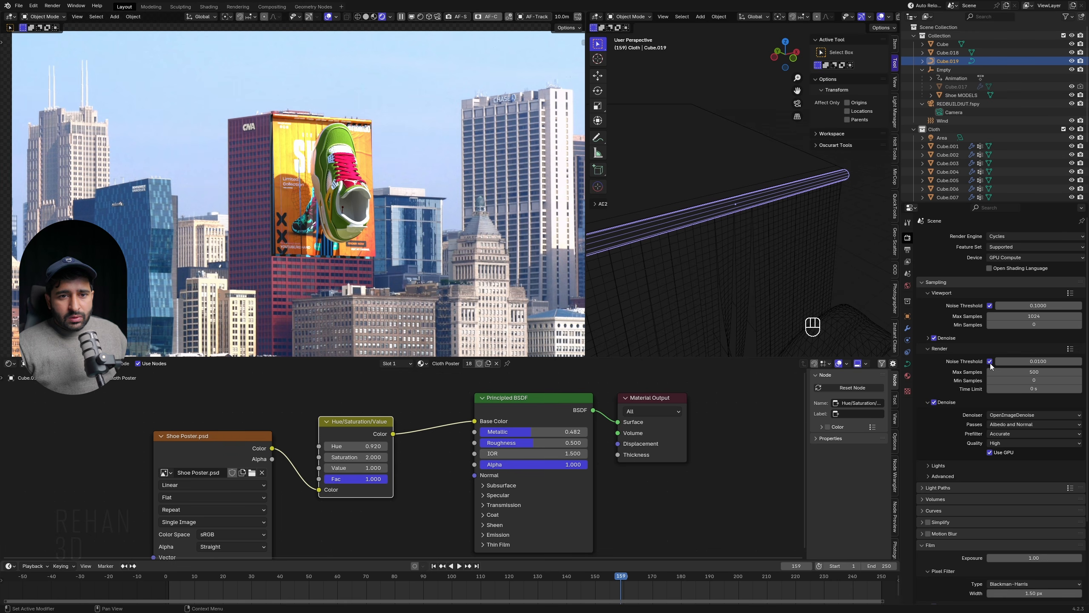
Review the output and render settings, maximise the camera view and open the list of render commands
left_click(908, 250)
left_click(907, 237)
key("ctrl+space")
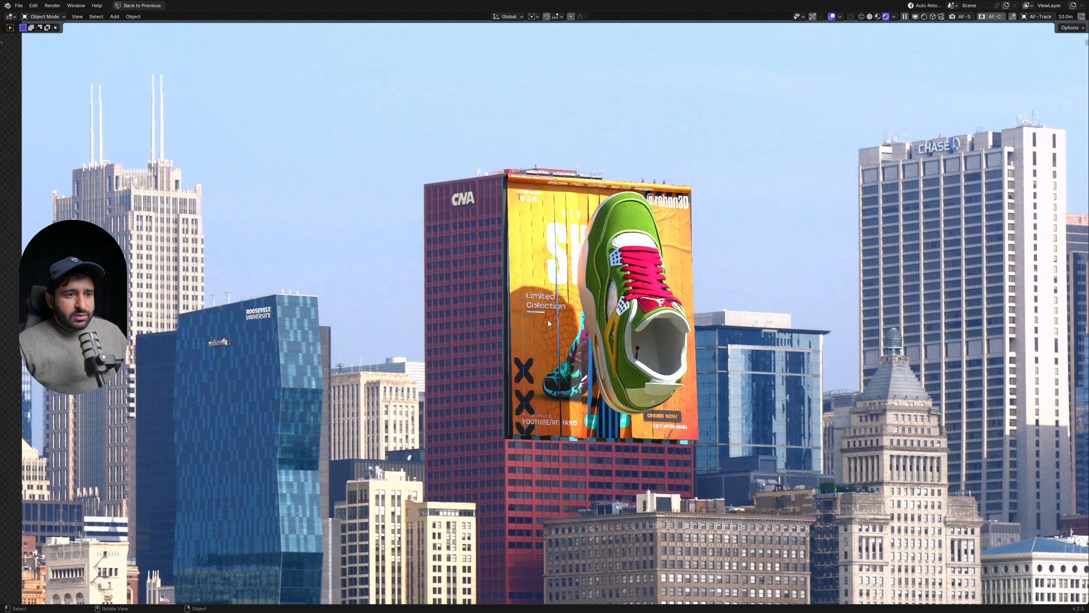
left_click(53, 6)
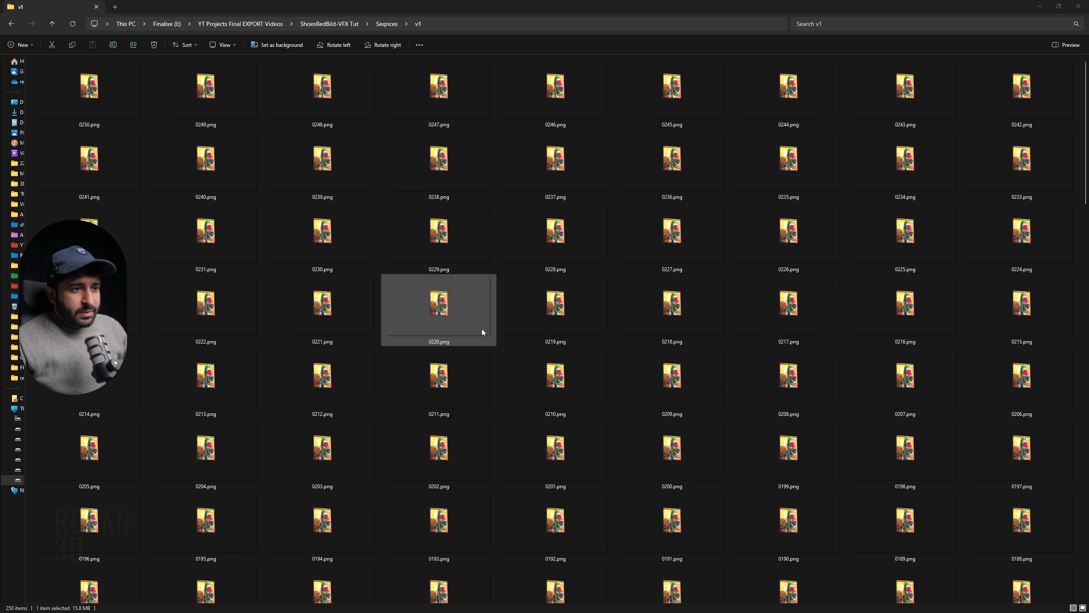
Look through the rendered PNG frames in the v1 folder in File Explorer
scroll(618, 330, "down", 5)
scroll(618, 330, "up", 5)
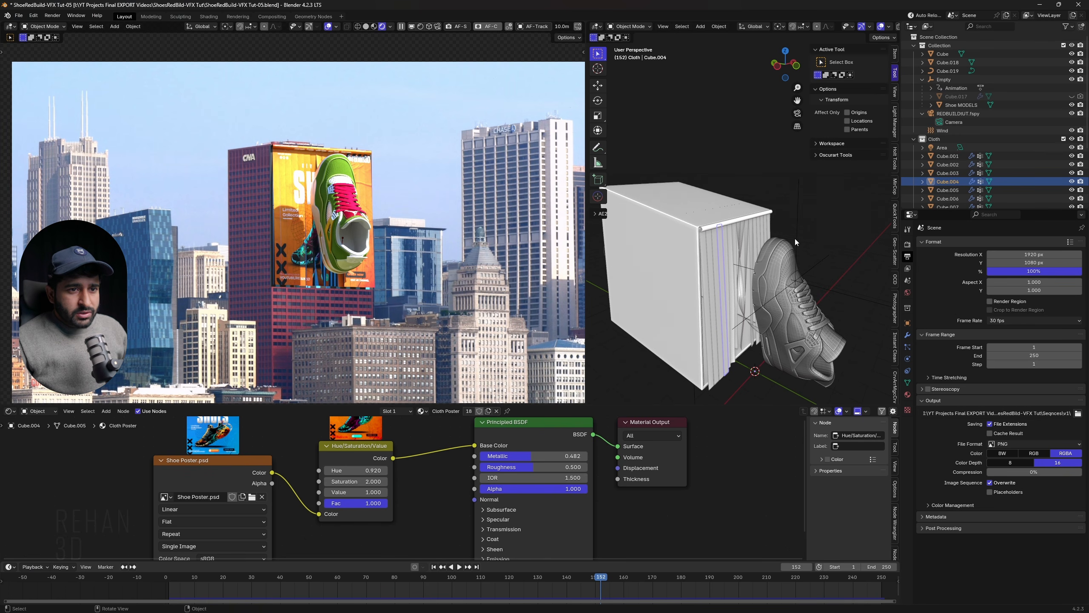
Return to Blender, select the shoe's Empty and scrub through the animation to check its movement
left_click(799, 239)
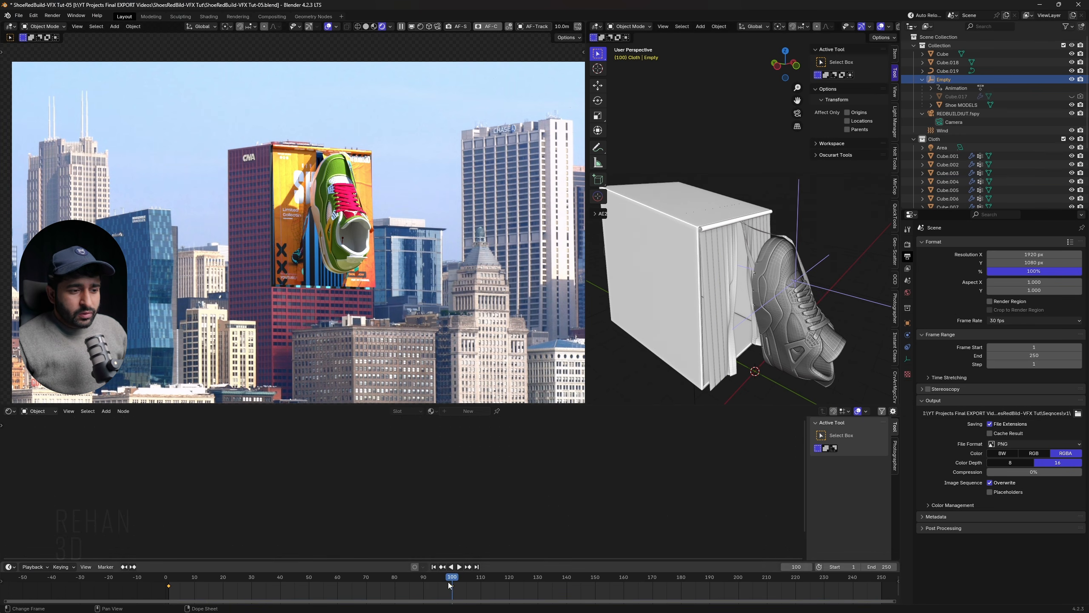
left_click_drag(452, 583, 280, 583)
right_click(280, 582)
mouse_move(279, 546)
left_click(313, 498)
left_click_drag(183, 585, 435, 583)
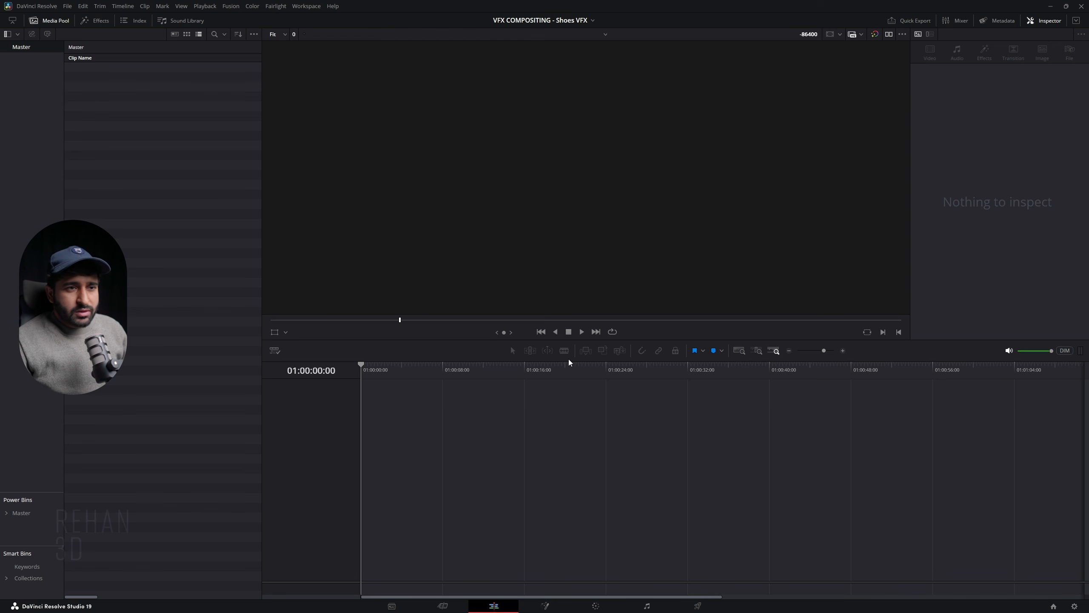
Switch to DaVinci Resolve and create a media bin named "Sequences"
key("ctrl+shift+n")
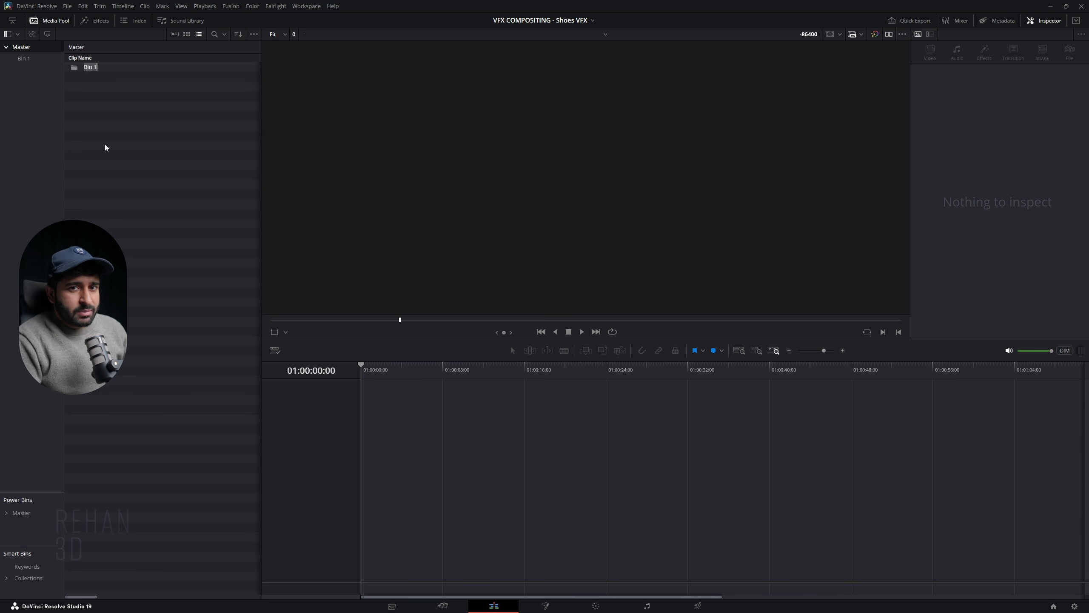
type("Sequences")
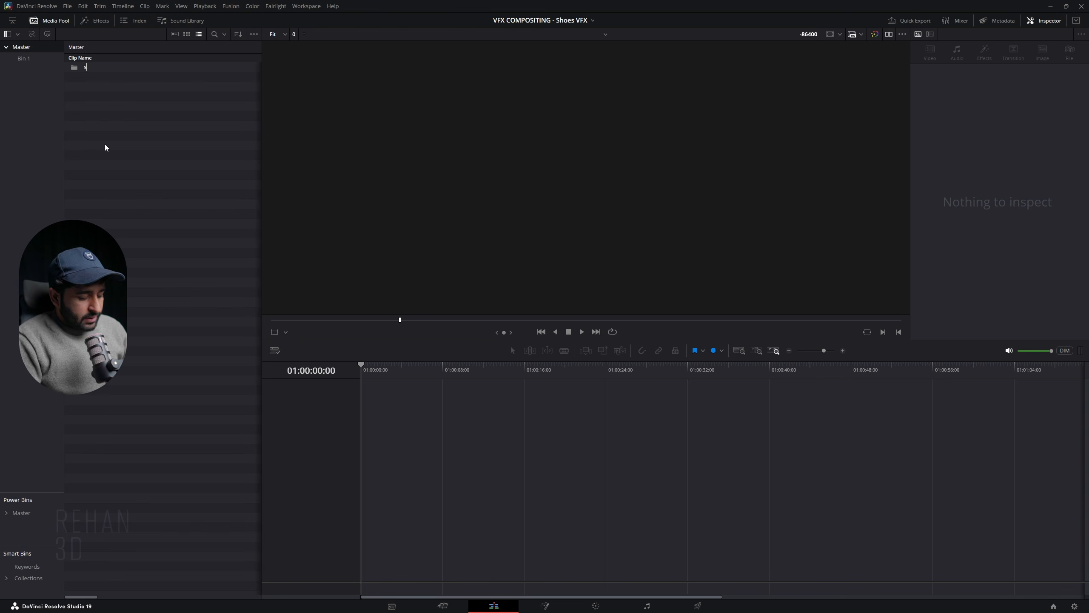
key("Return")
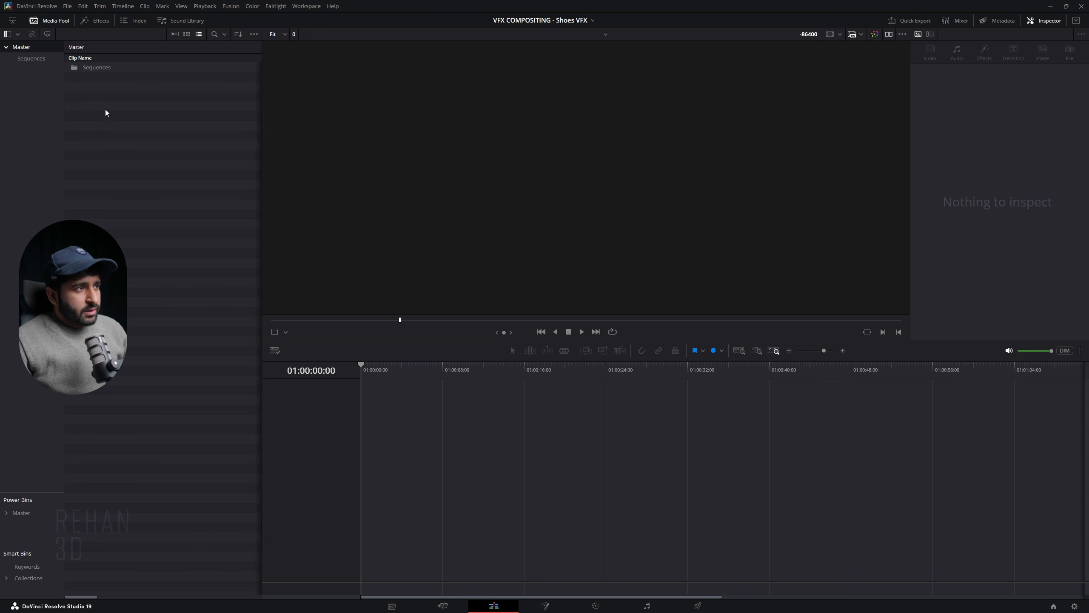
Create two bins named "raw" and "vfx" inside the Sequences bin
double_click(102, 71)
key("ctrl+shift+n")
type("raw")
key("Return")
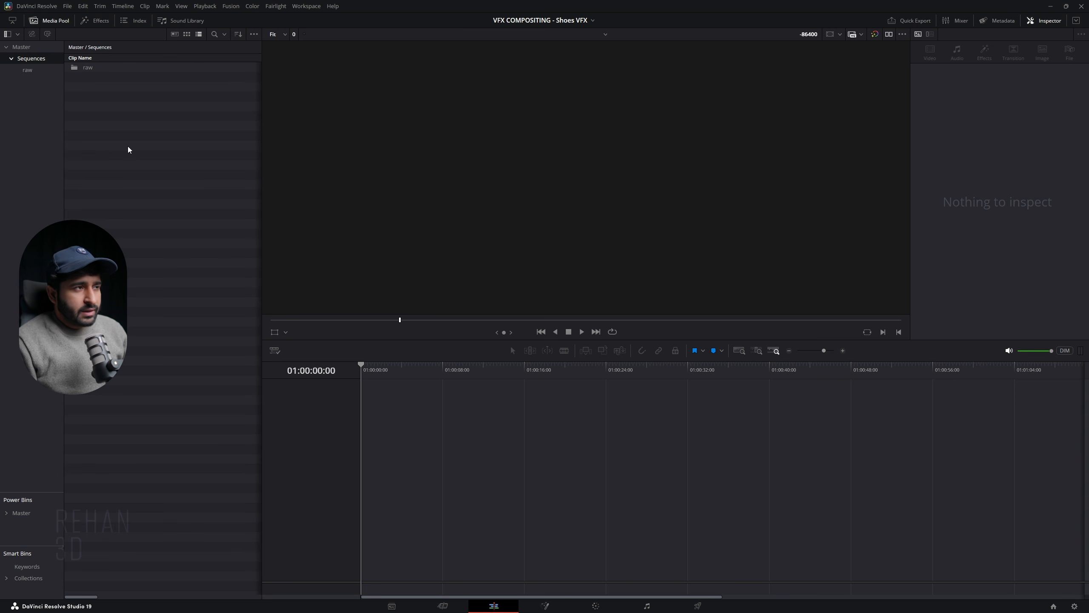
right_click(129, 146)
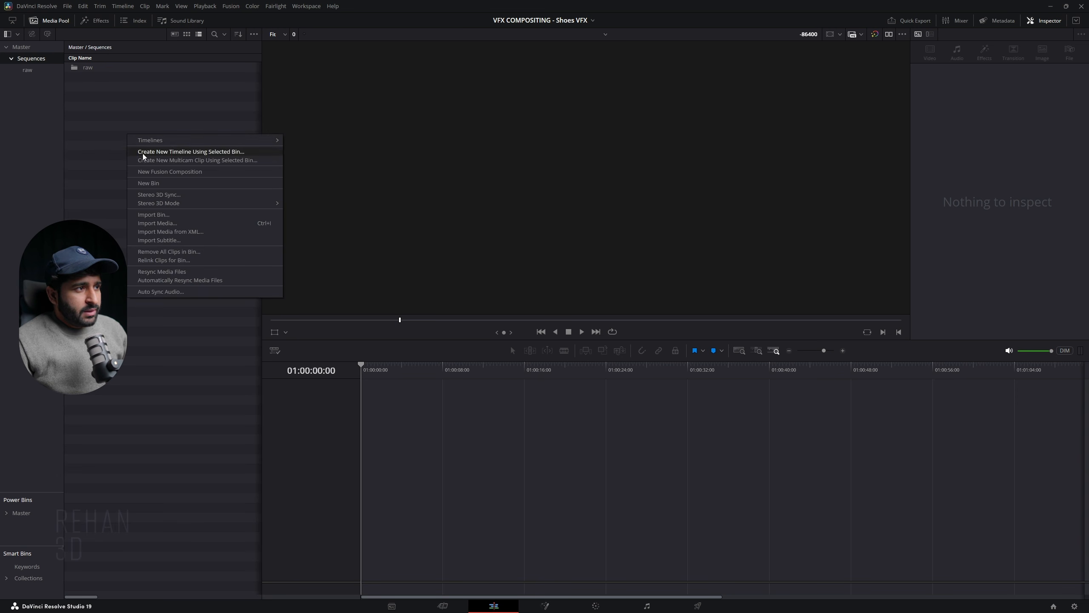
right_click(110, 129)
left_click(129, 171)
type("vfx")
key("Return")
Import 4944_Chicago_Town_1920x1080.mp4 into the raw bin and change the project frame rate to match it
double_click(92, 69)
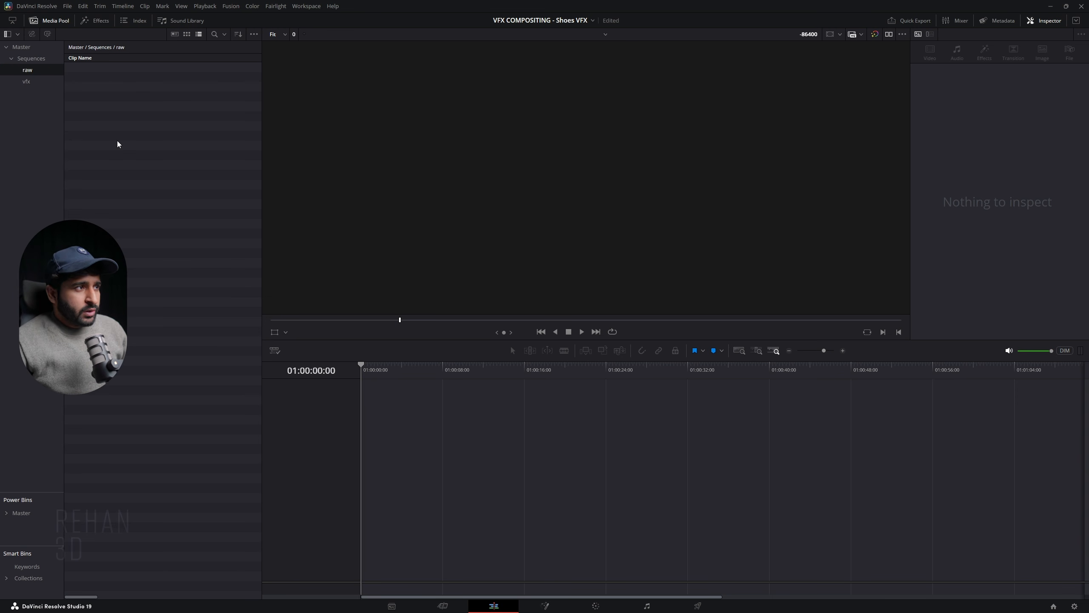
left_click_drag(640, 207, 130, 136)
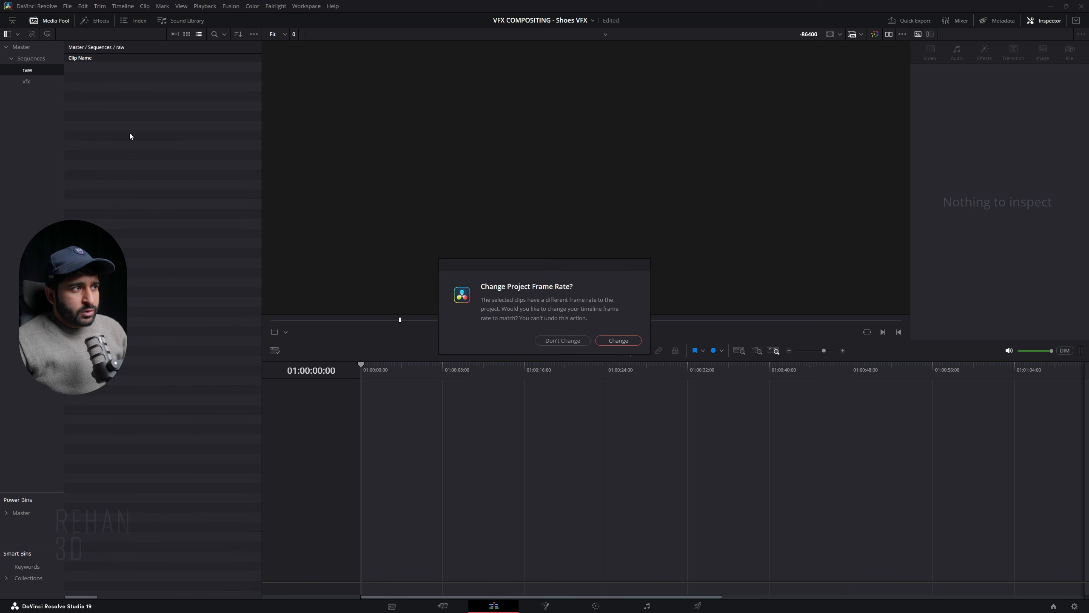
left_click(624, 345)
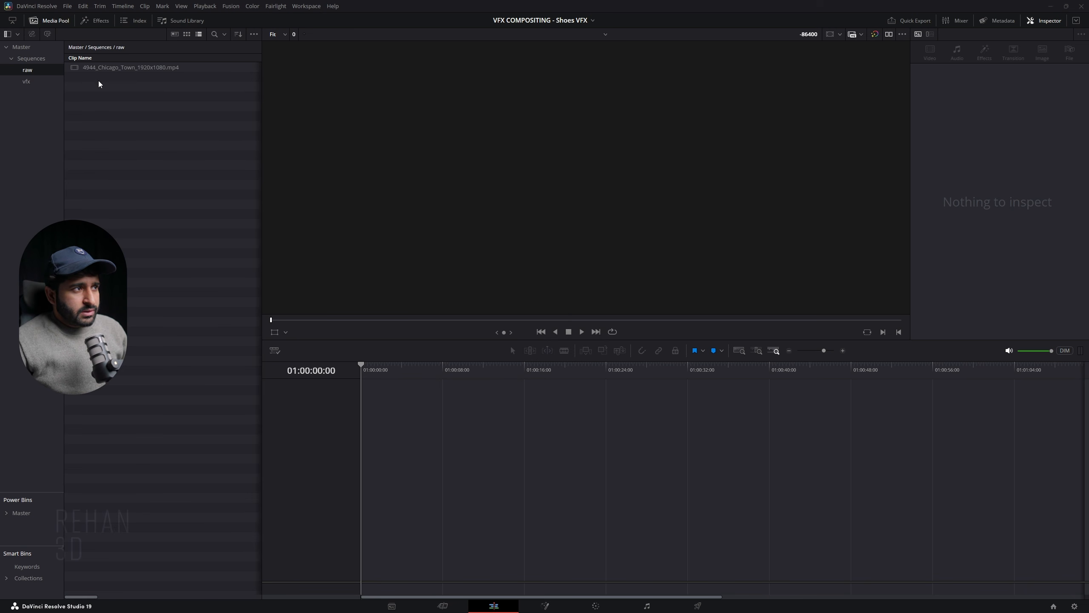
Create a timeline named "shoes vfx" in the raw bin with its own settings and a frame rate of 30
right_click(109, 127)
mouse_move(129, 133)
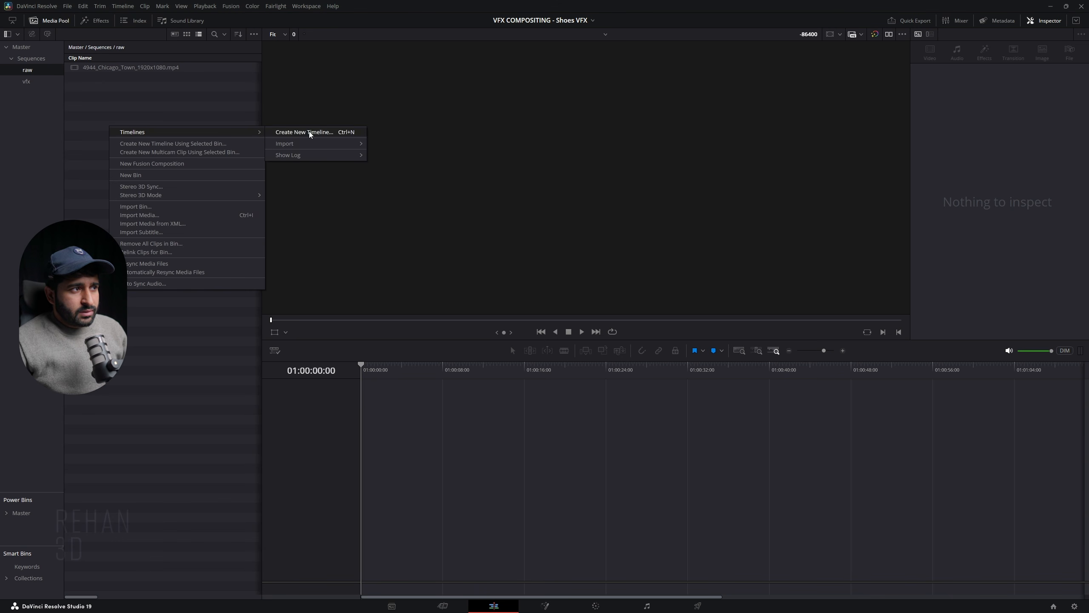
right_click(196, 105)
mouse_move(242, 112)
left_click(386, 112)
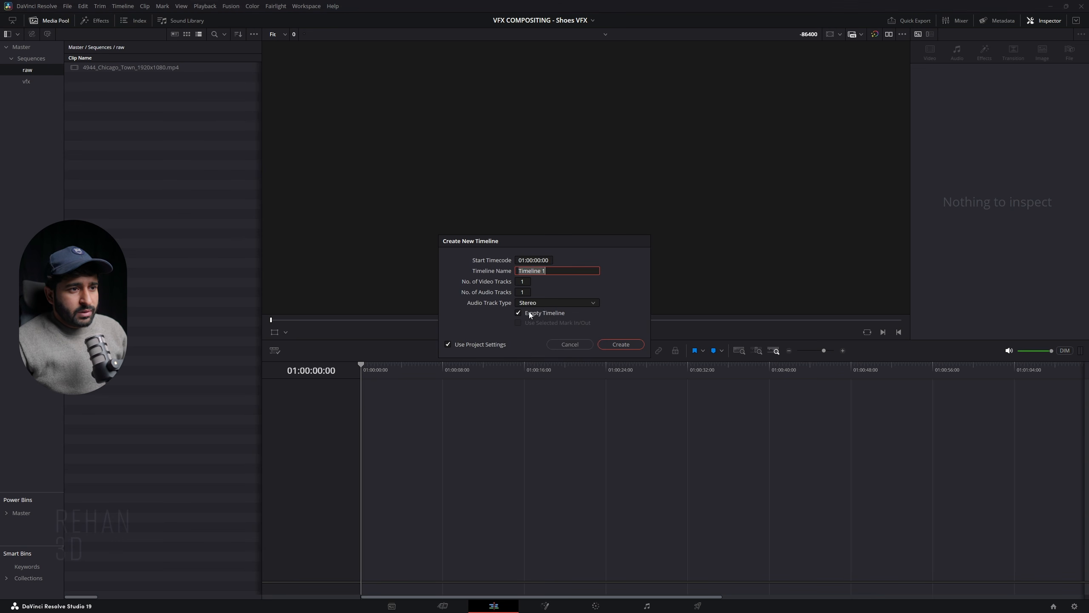
type("shoes vfx")
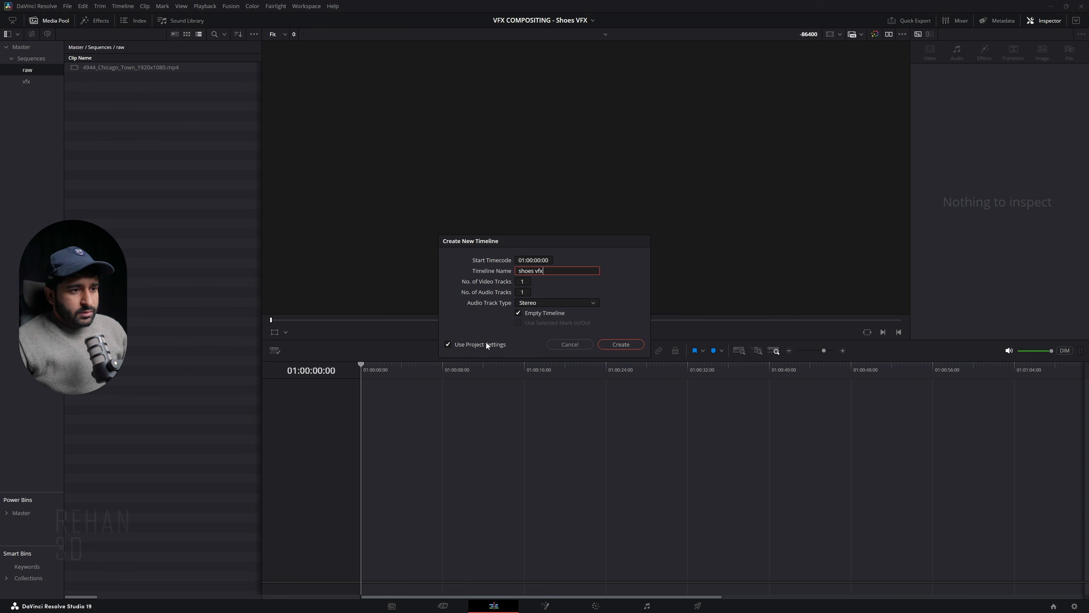
left_click(486, 343)
left_click(510, 260)
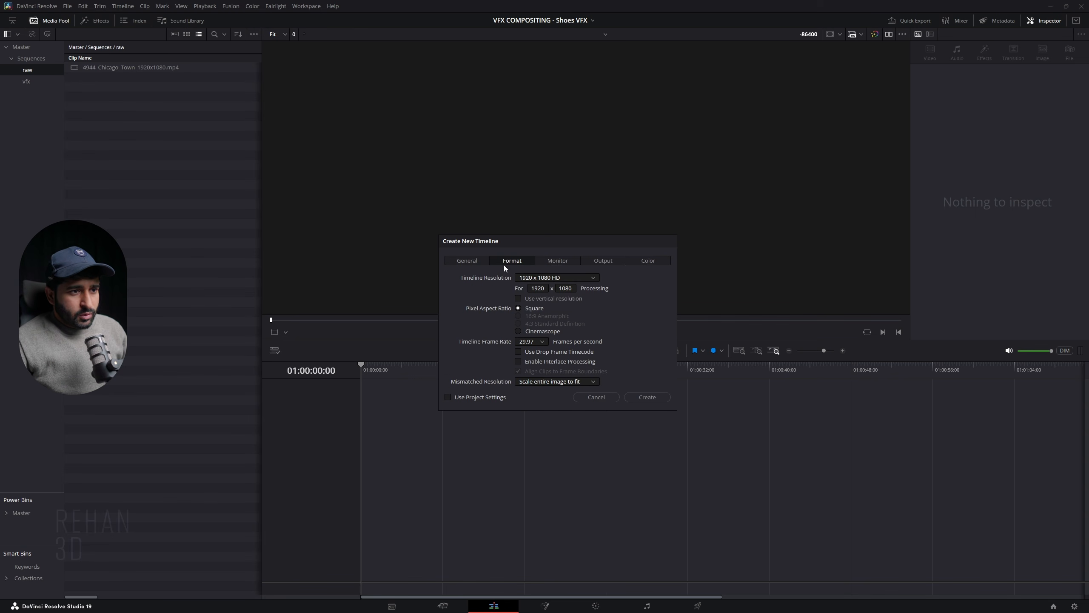
left_click(524, 344)
left_click(536, 402)
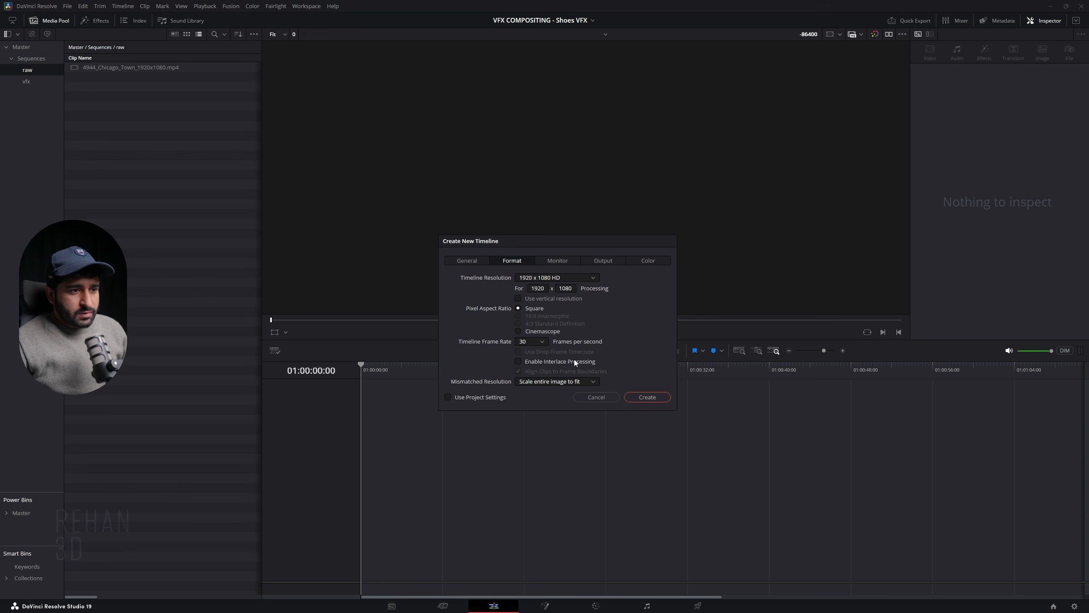
left_click(647, 397)
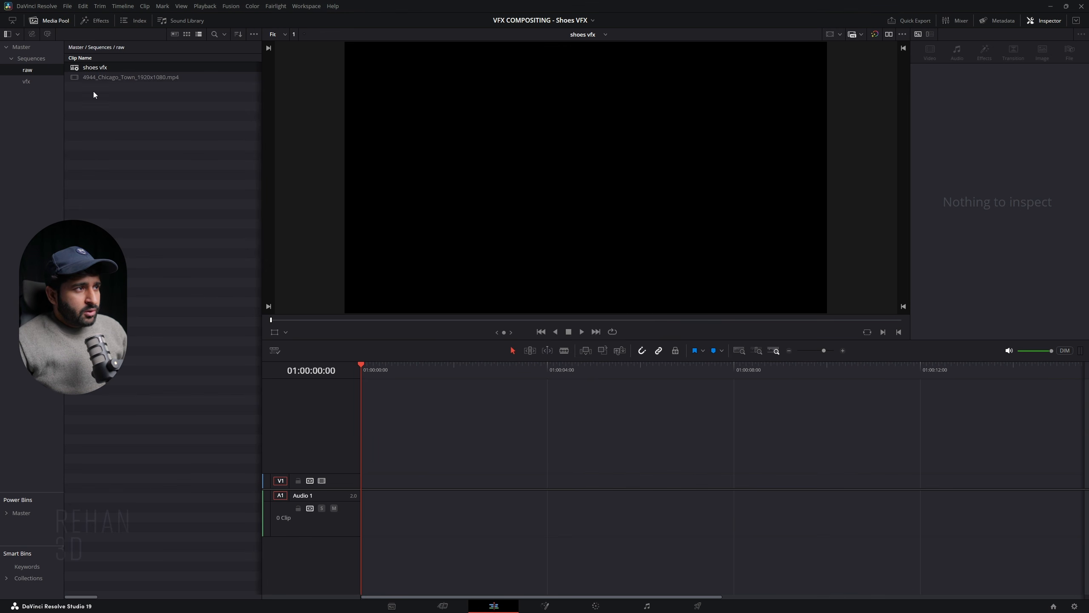
Place the Chicago footage at the start of video track V1 and select the clip
left_click_drag(98, 78, 360, 483)
left_click(710, 481)
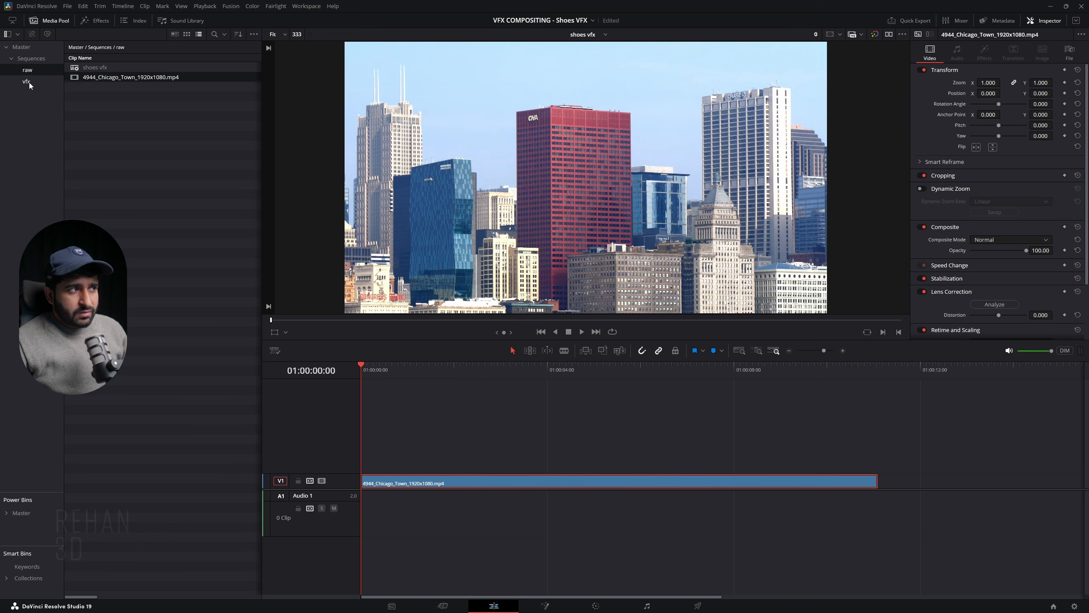
Import all the rendered PNG frames from 0001 to 0250 into the vfx bin as an image sequence
left_click(28, 81)
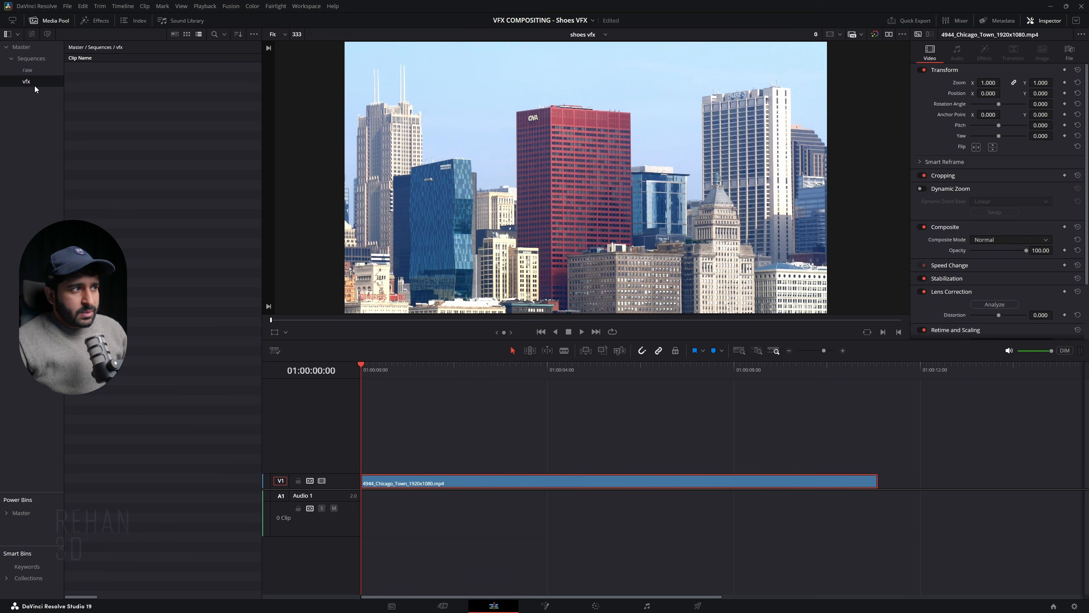
right_click(143, 185)
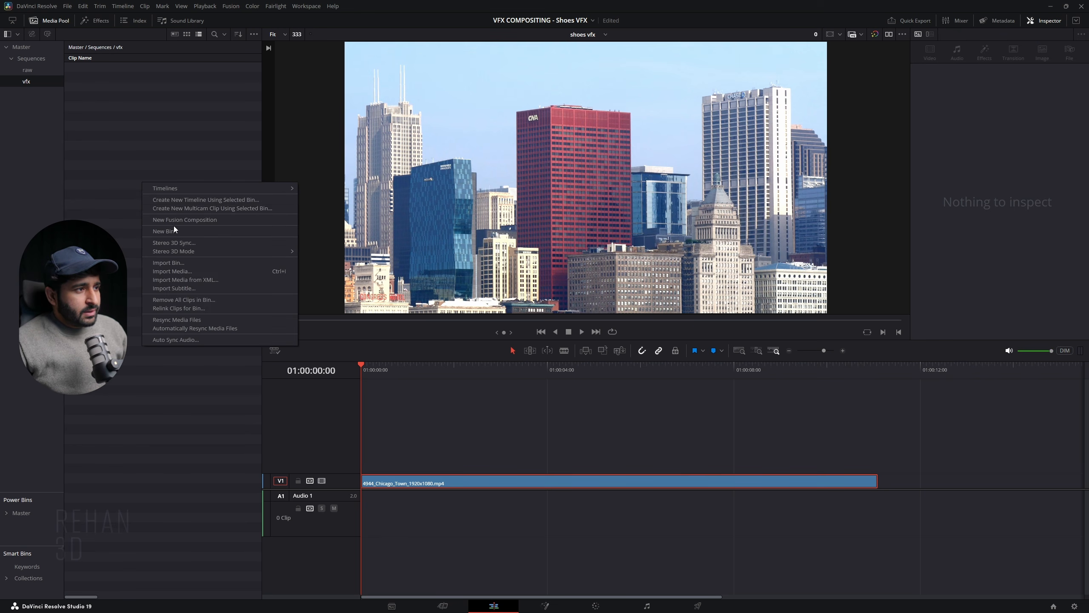
left_click(186, 270)
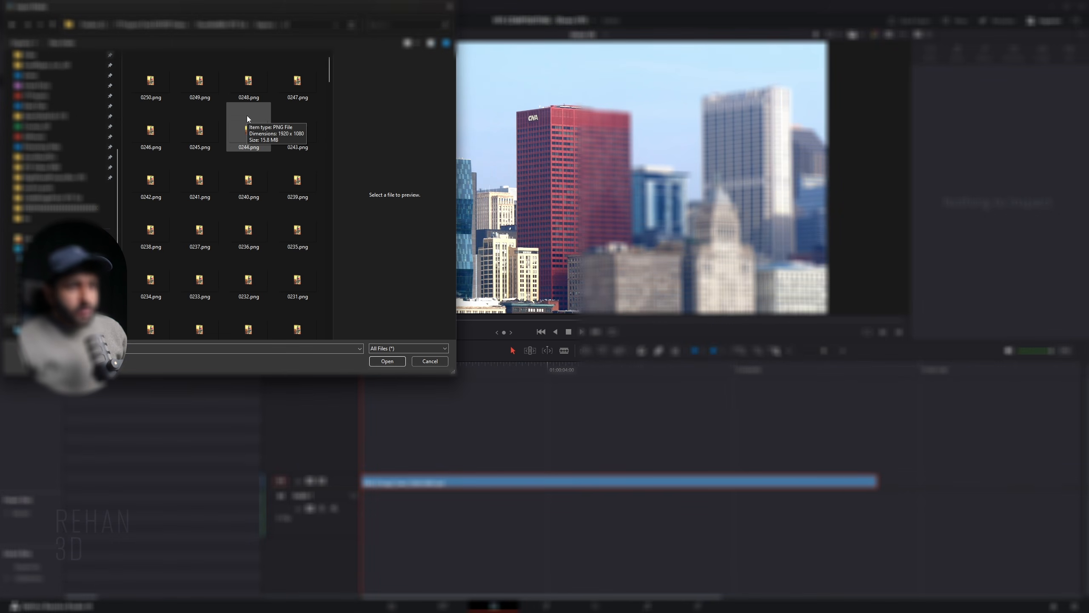
scroll(272, 129, "down", 20)
left_click(212, 325)
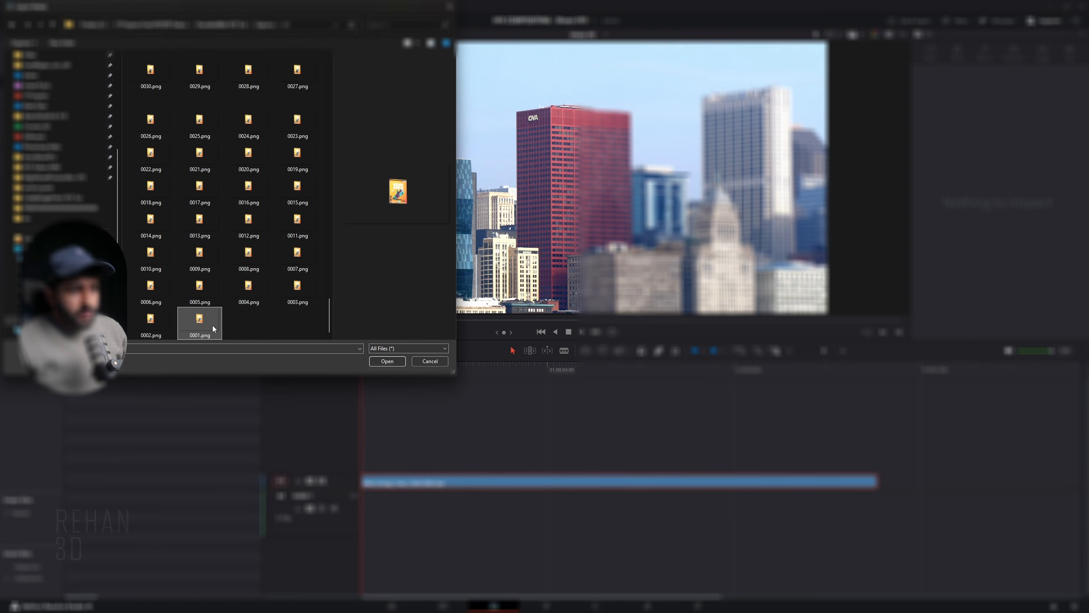
key("ctrl+a")
left_click(379, 360)
Place the [0001-0250].png sequence above the footage at the start of V2 and scrub to about 01:00:08:06
left_click(111, 69)
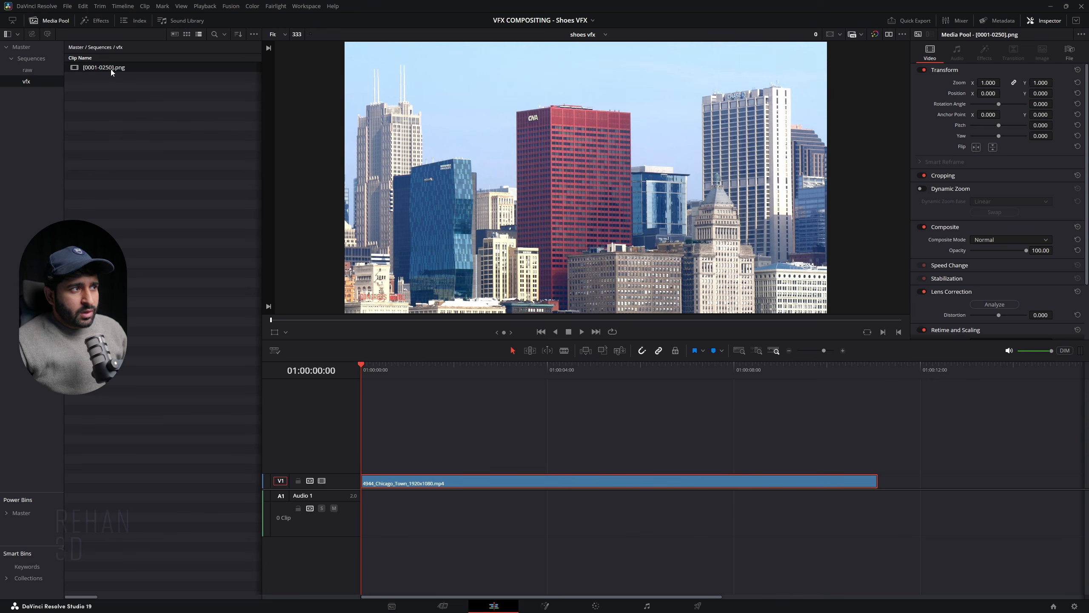
left_click_drag(111, 69, 361, 465)
left_click_drag(361, 372, 744, 427)
Freeze the [0001-0250].png clip on V2 at 01:00:08:05 using the Freeze Frame option in its clip speed settings
left_click(739, 466)
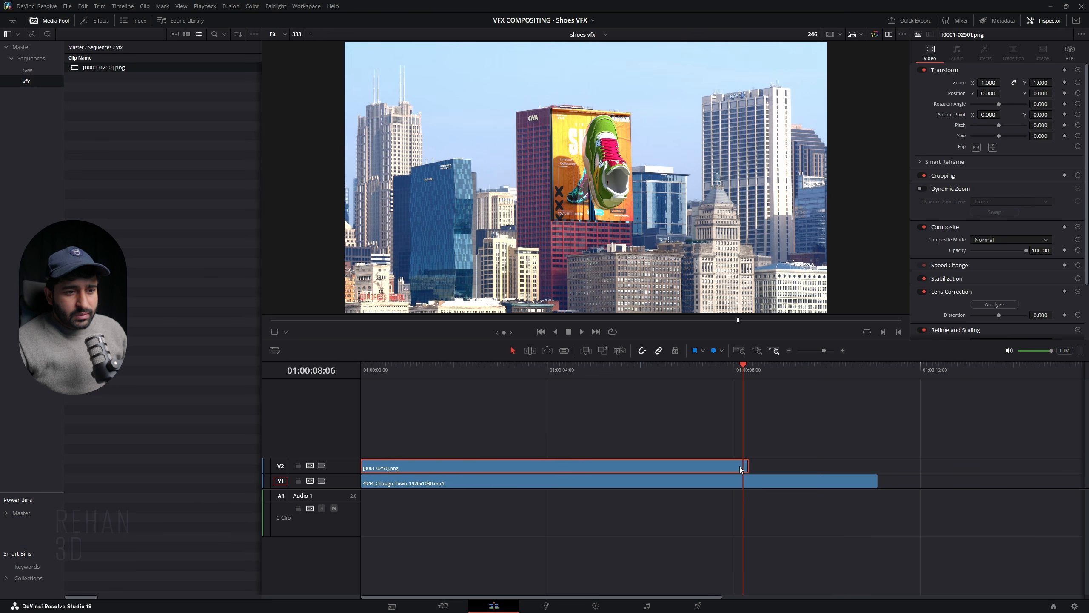
scroll(740, 466, "up", 3, "alt")
right_click(719, 467)
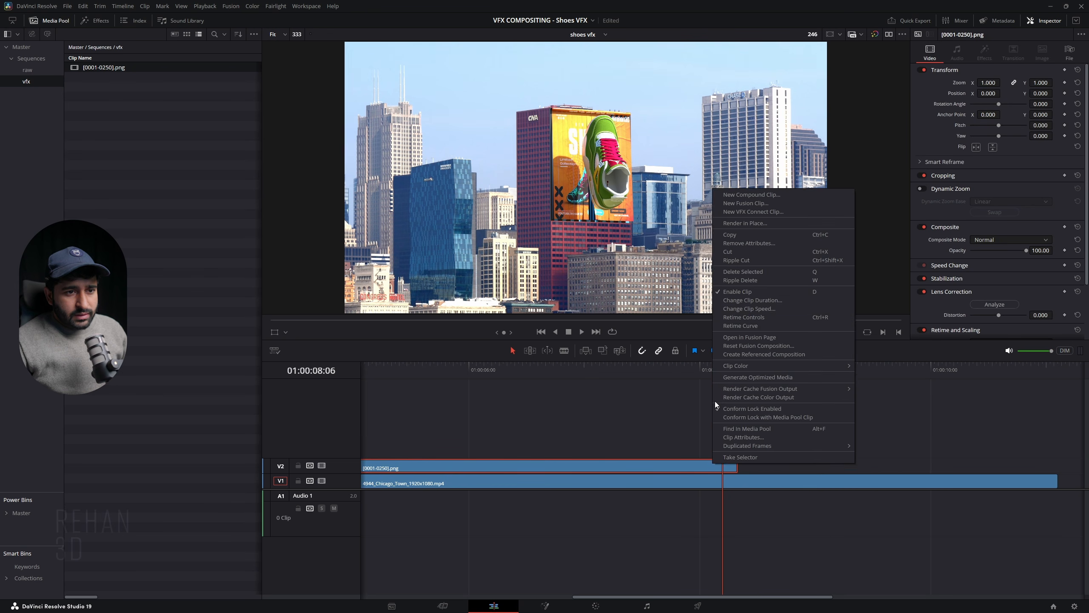
left_click(744, 314)
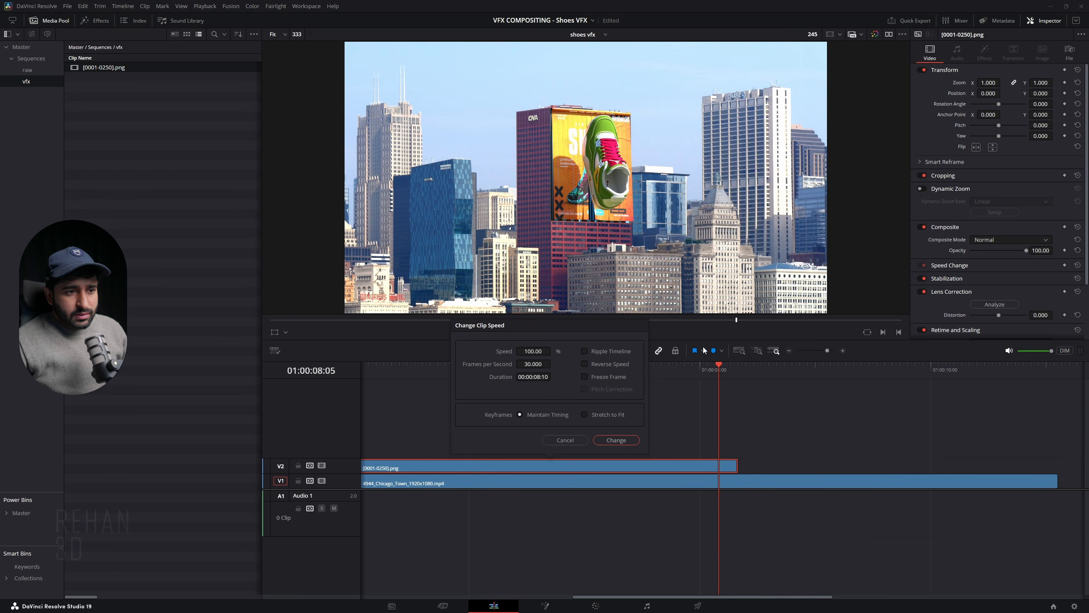
left_click(596, 378)
left_click(616, 440)
Lengthen the frozen tail of the PNG sequence, trim its end to match the Chicago footage, and save the project
right_click(729, 467)
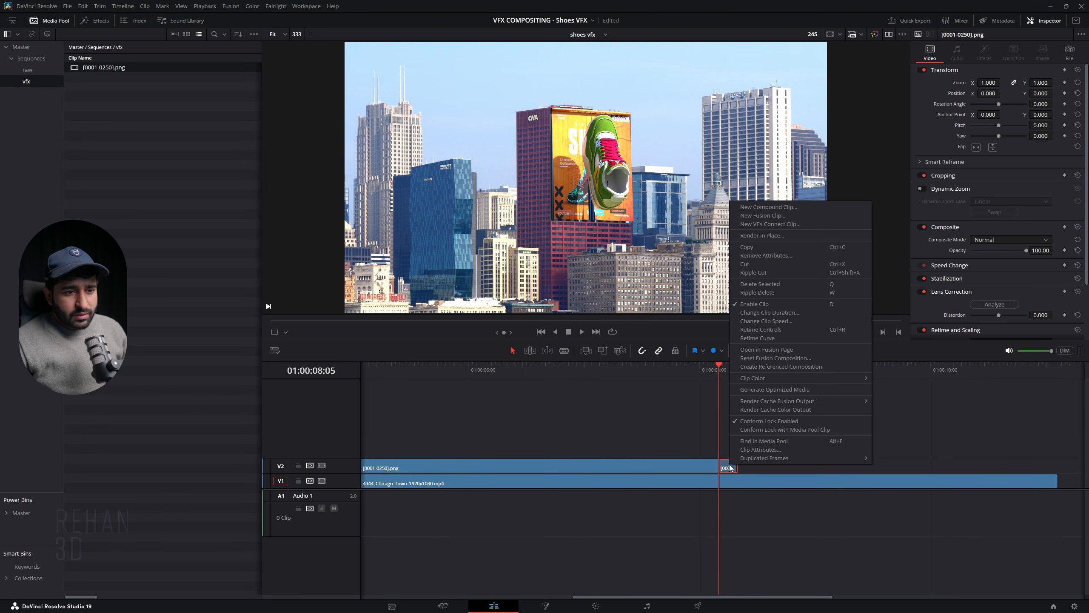
left_click(754, 314)
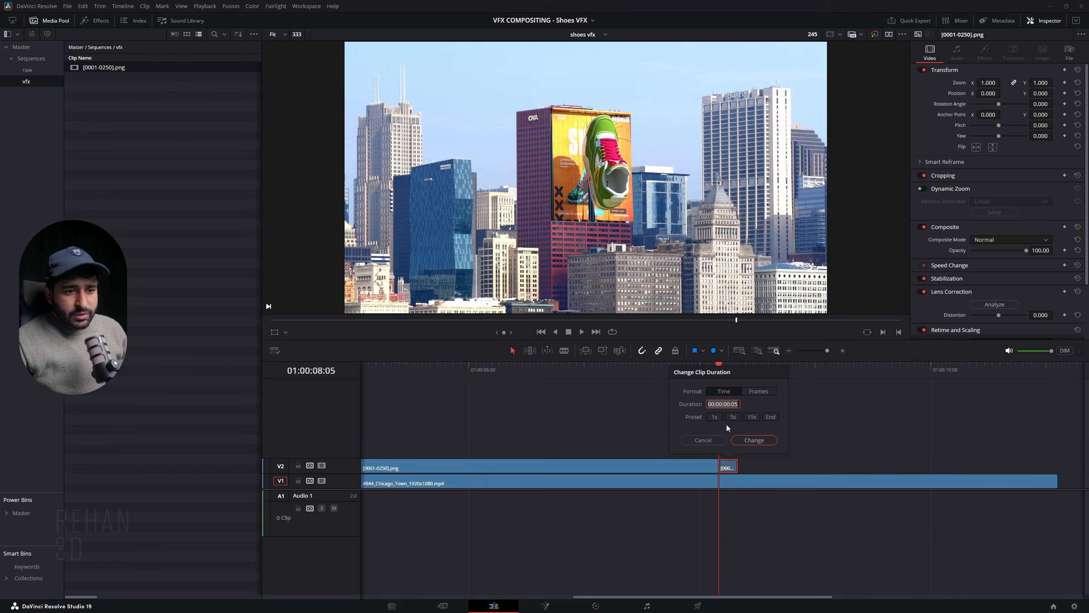
left_click(753, 440)
scroll(821, 468, "down", 3, "alt")
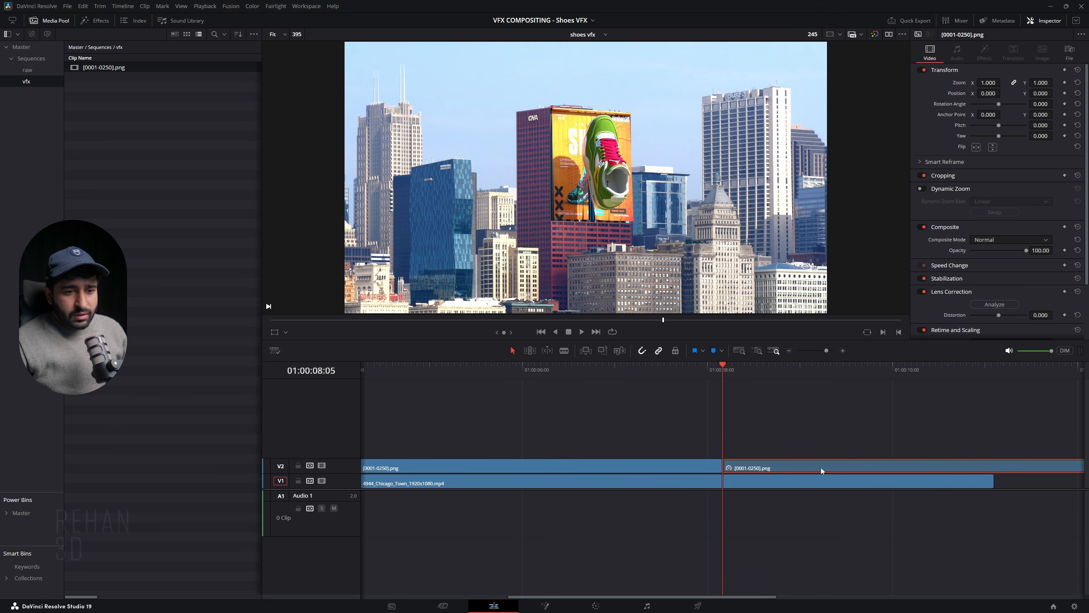
left_click_drag(1031, 467, 903, 469)
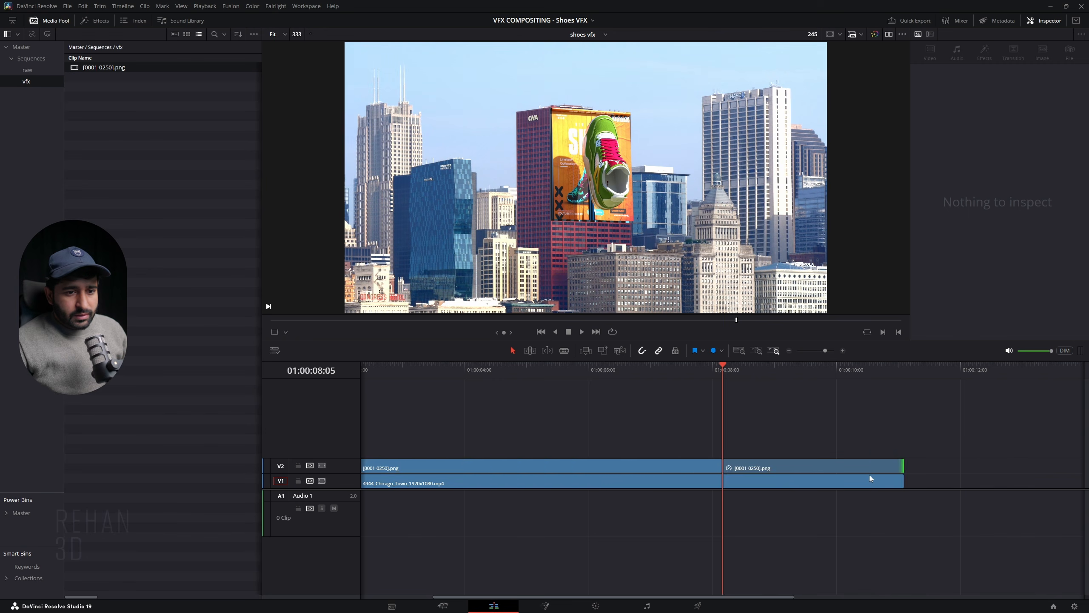
scroll(767, 475, "down", 4, "alt")
key("ctrl+s")
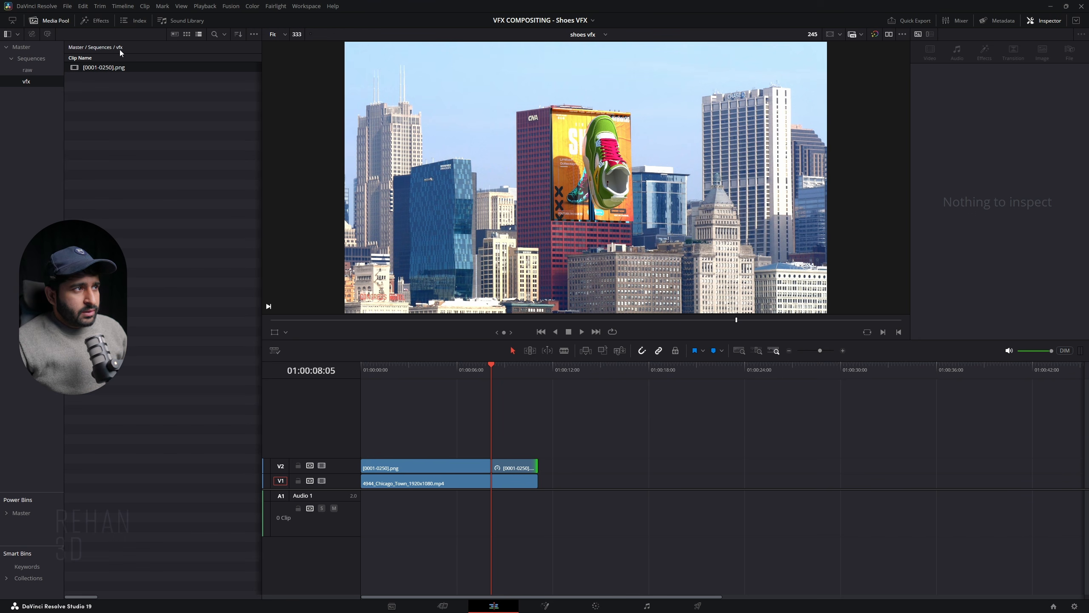
Hide the media pool, fit the whole timeline in view, and review the composite from the start
left_click(45, 21)
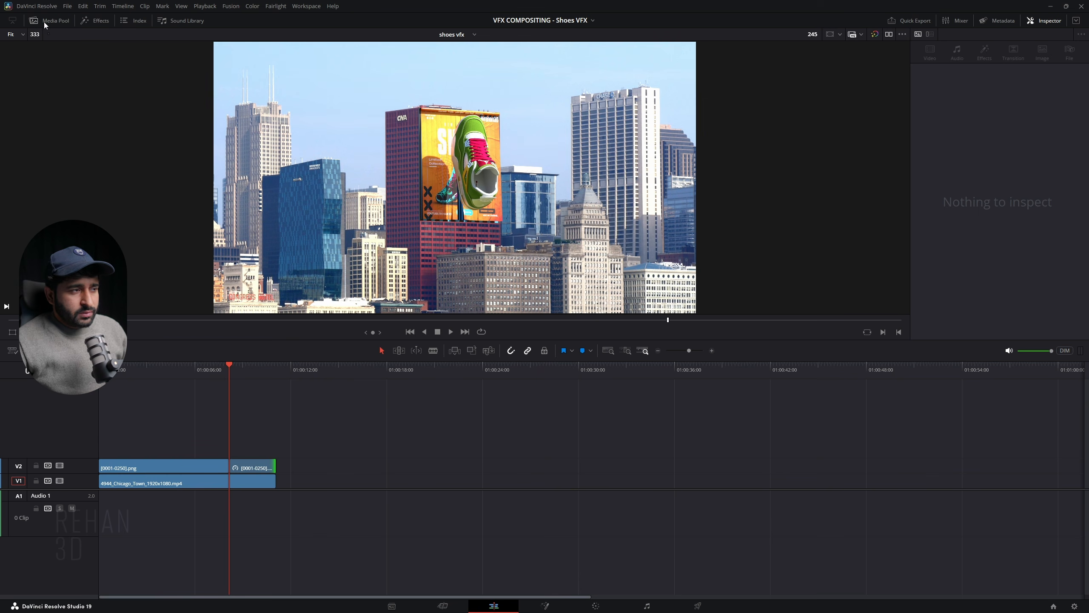
left_click(609, 351)
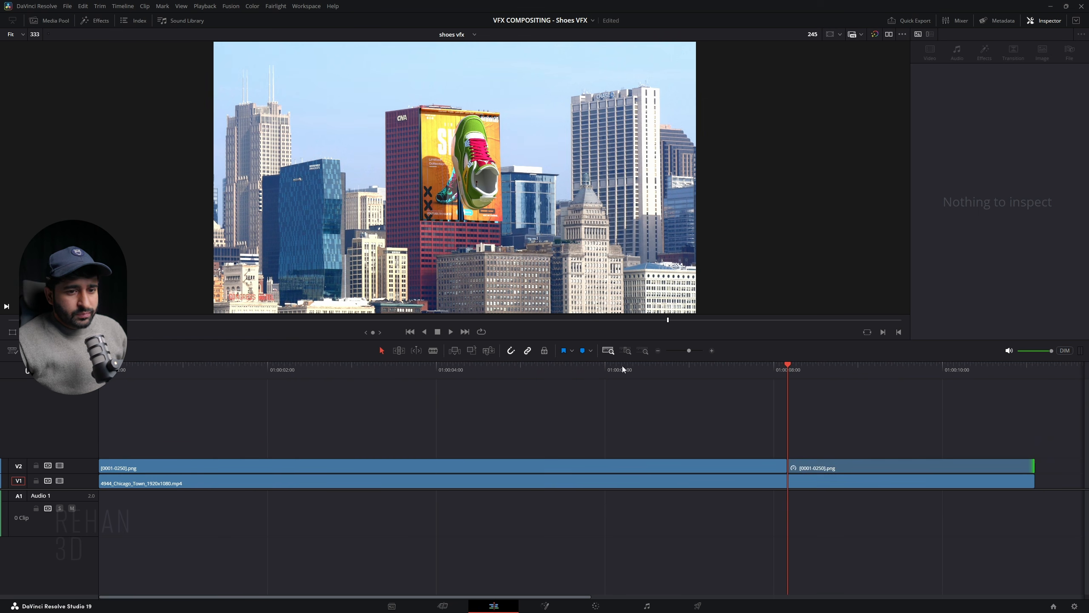
key("Home")
key("space")
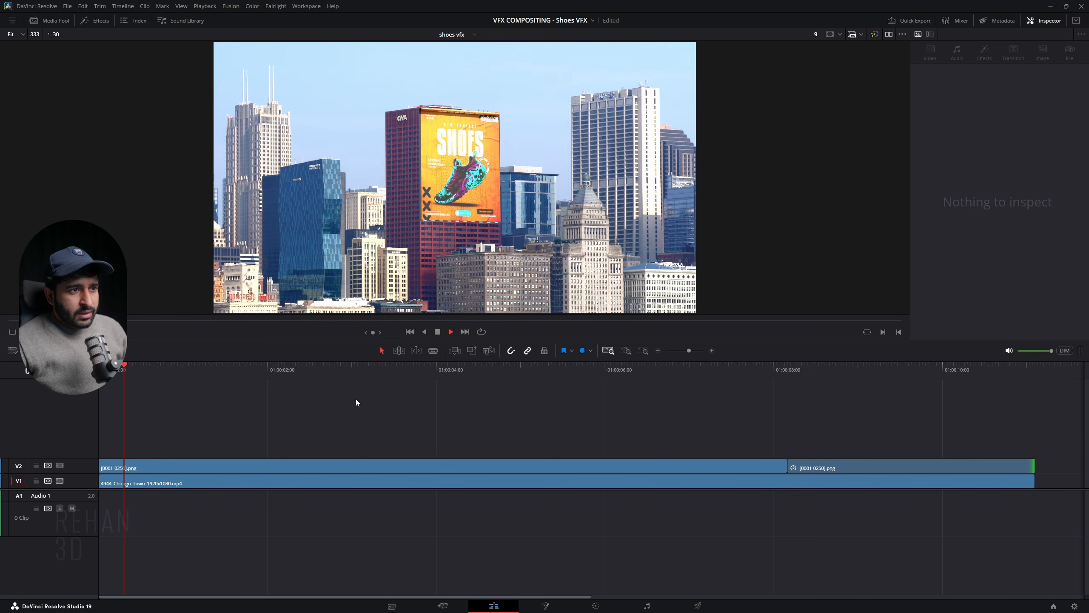
left_click_drag(261, 375, 579, 447)
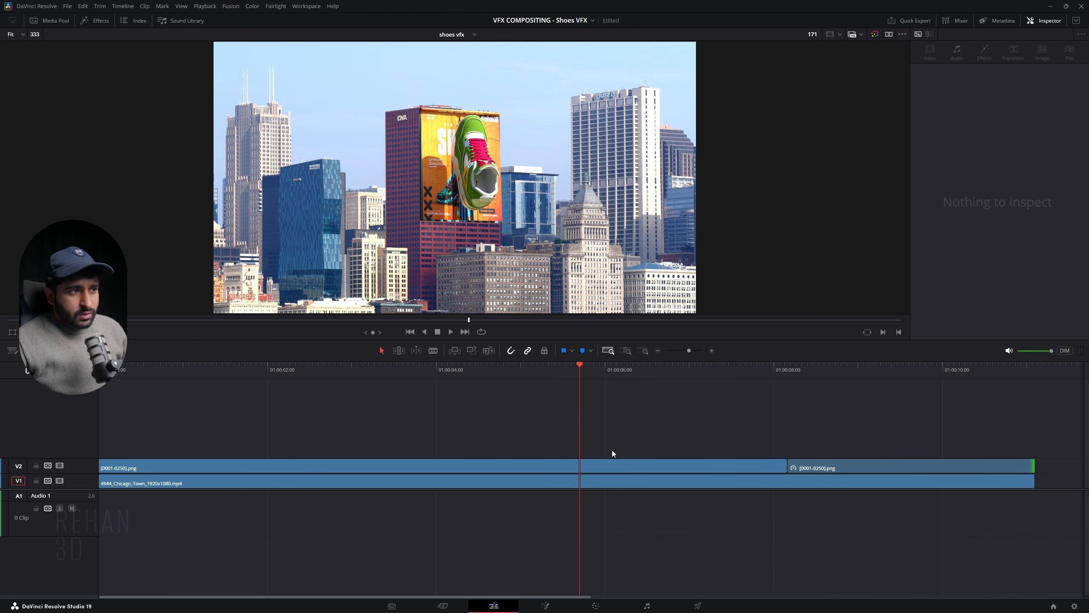
Add an Adjustment Clip on V3 spanning the full length of the footage and select it
left_click(101, 20)
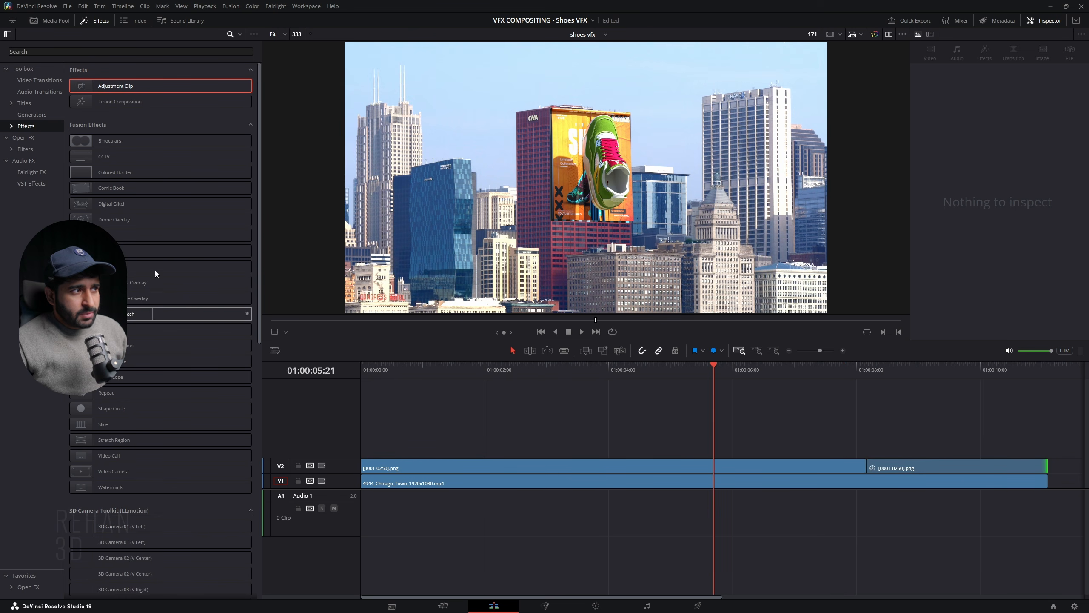
left_click(22, 138)
left_click(25, 126)
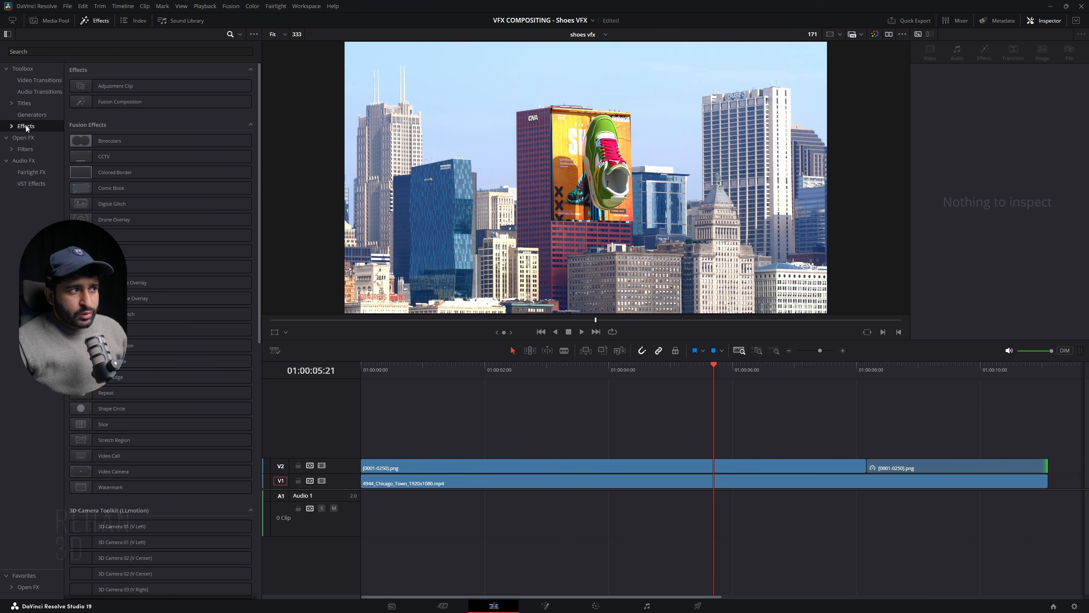
left_click_drag(128, 85, 1048, 451)
left_click_drag(517, 375, 558, 390)
left_click(462, 450)
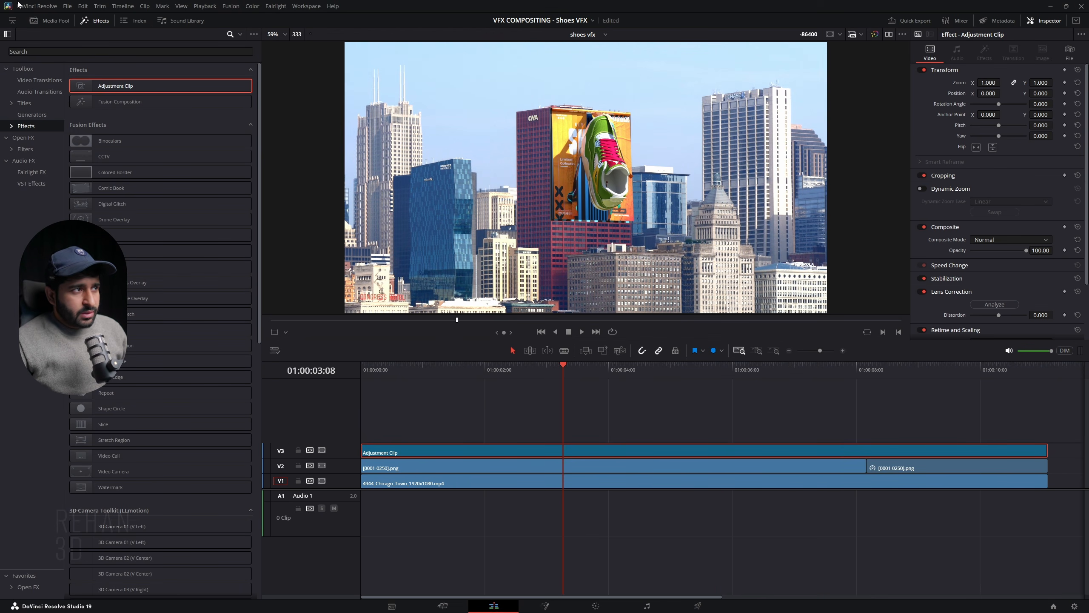
Rename the adjustment clip on V3 as CAMERA SHAKE and set its clip colour to orange
left_click(90, 22)
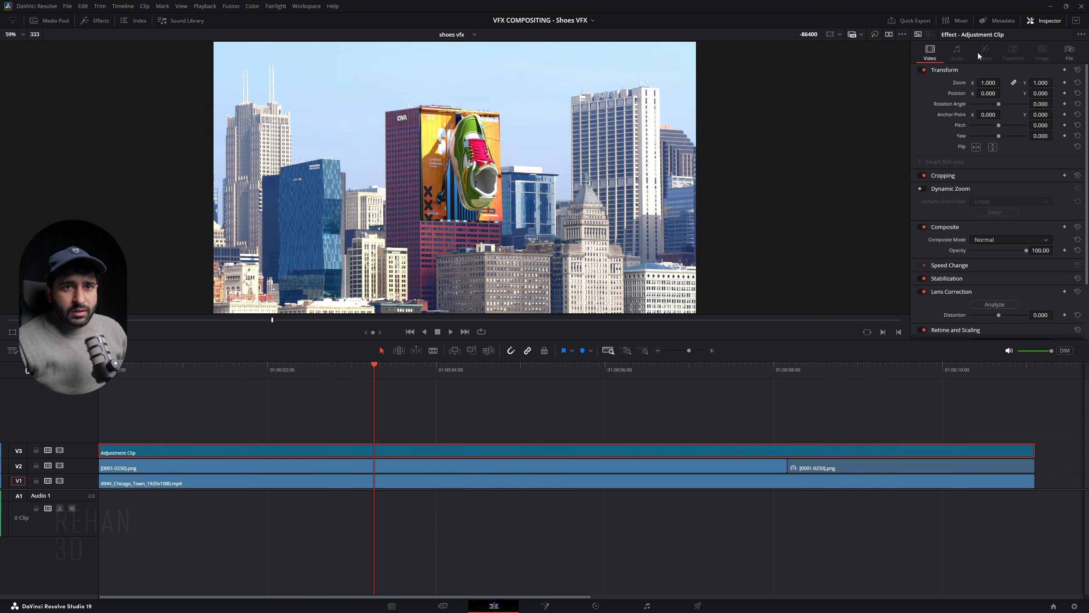
left_click(1070, 53)
left_click(1008, 92)
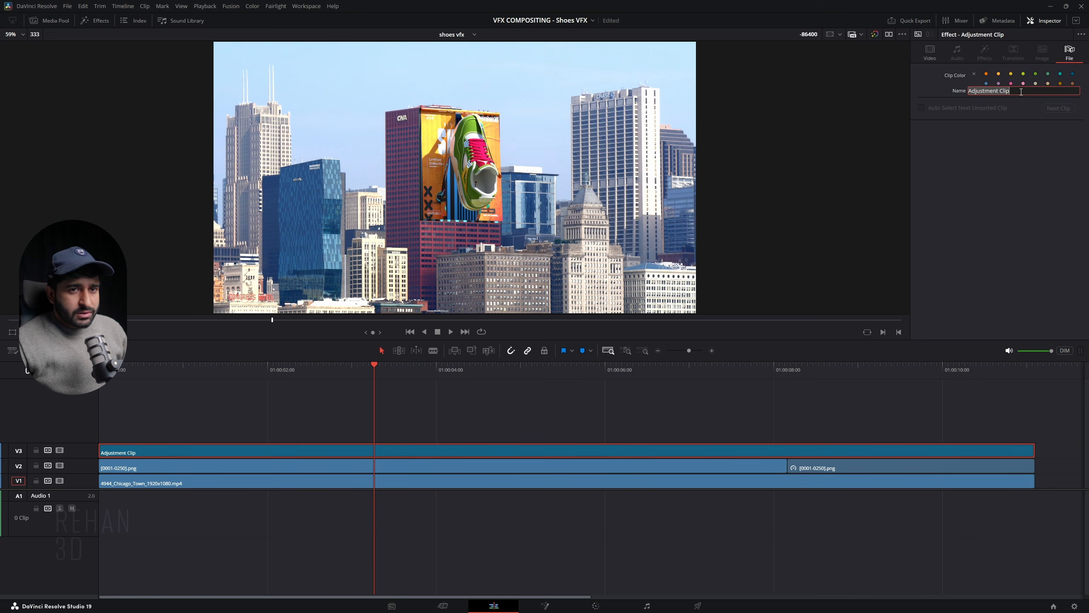
type("CAMERA SHAKE")
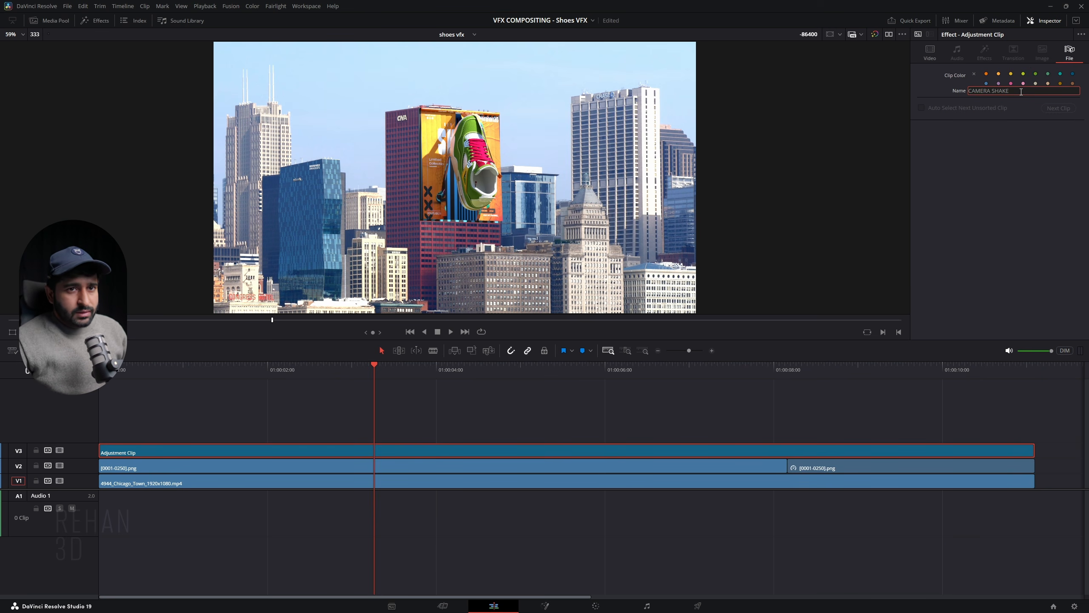
key("Return")
left_click(986, 76)
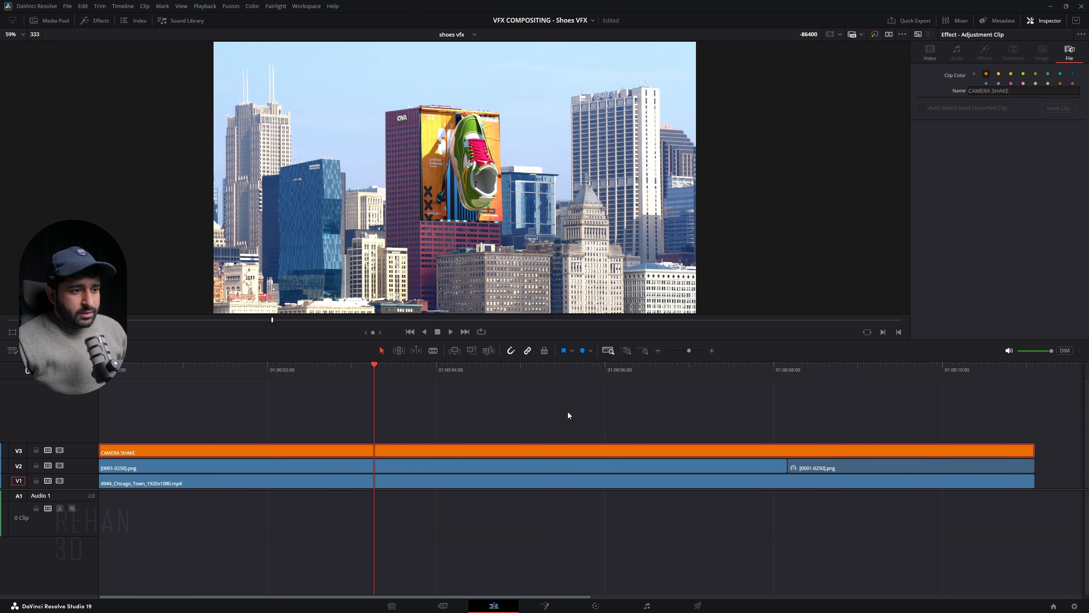
Duplicate the CAMERA SHAKE clip onto V4, rename the copy SCALE and colour it yellow
left_click_drag(438, 450, 438, 440, "alt")
double_click(1027, 94)
key("ctrl+a")
type("SCALE")
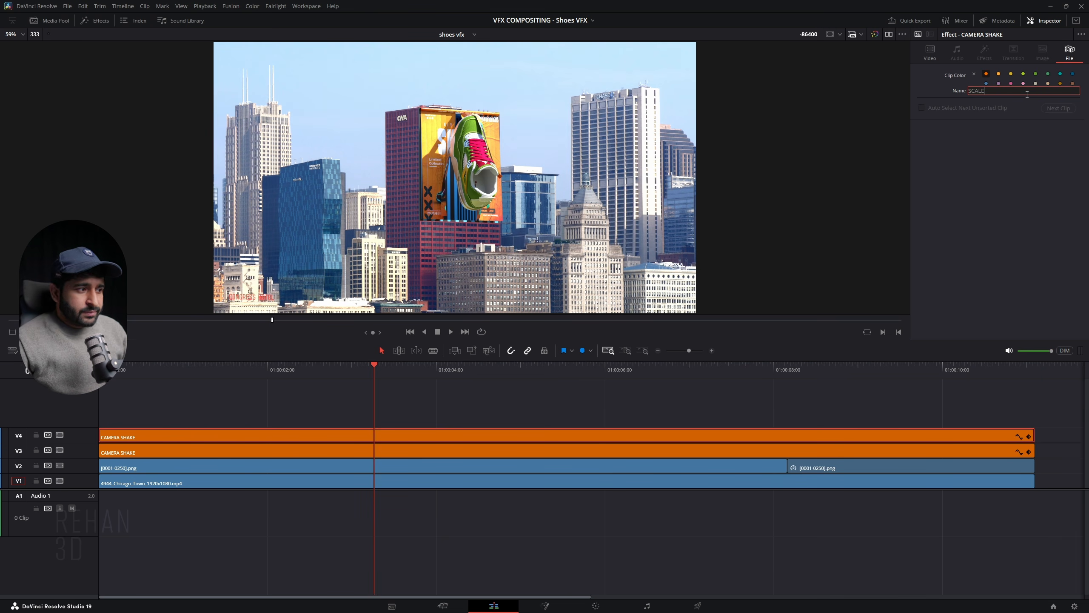
left_click(1012, 74)
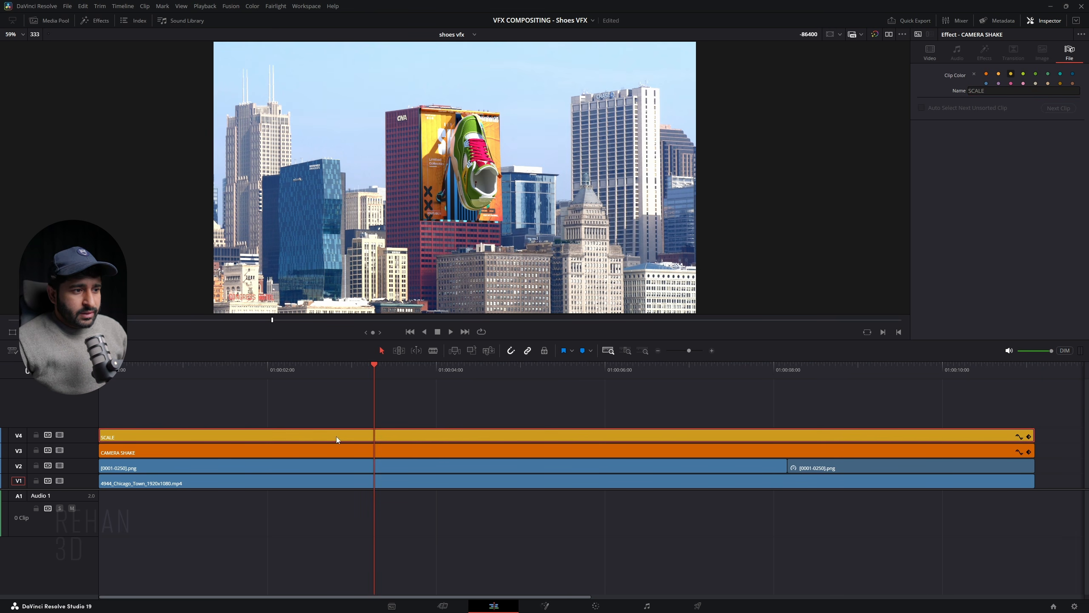
Duplicate the SCALE clip onto V5, rename the copy LENS BLUR and colour it olive green
left_click_drag(337, 434, 341, 422, "alt")
double_click(980, 91)
type("LENS BLUR")
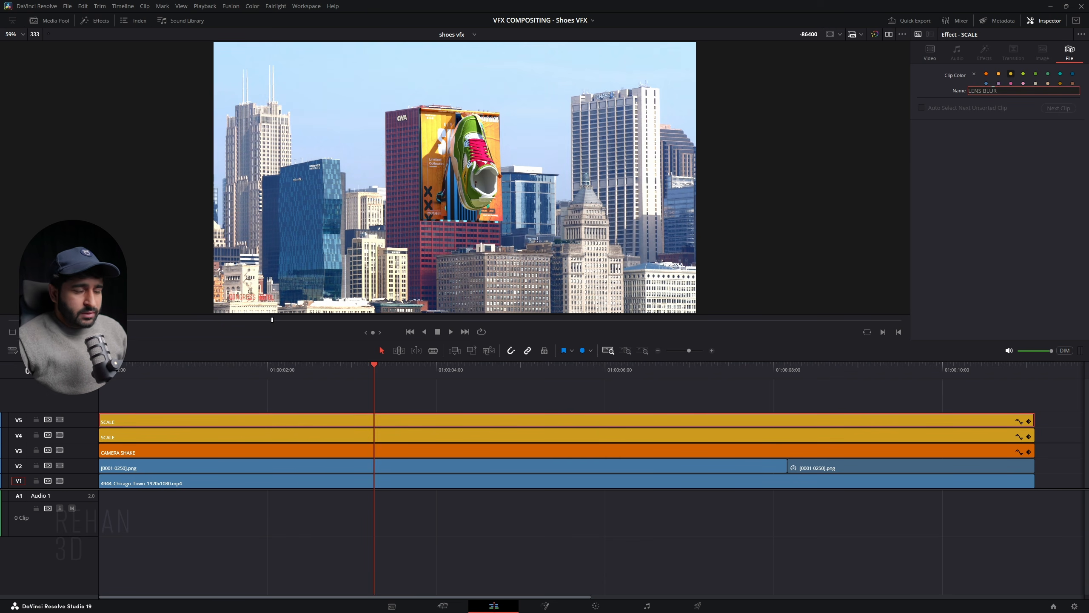
left_click(1035, 74)
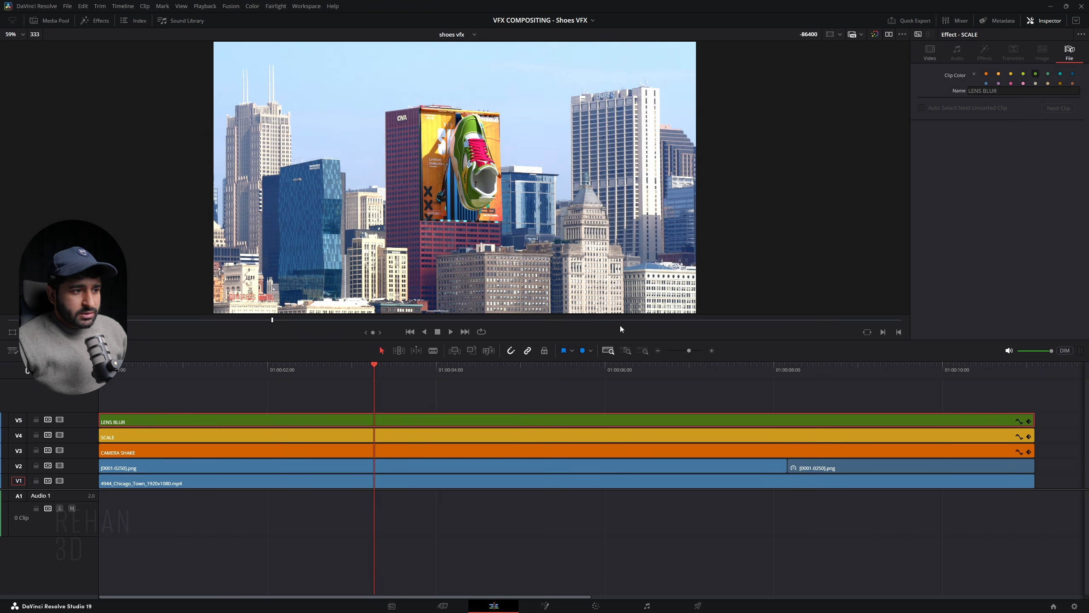
Duplicate the LENS BLUR clip onto V6, rename the copy COLOR GRADE and colour it violet
left_click_drag(284, 413, 286, 409, "alt")
double_click(1001, 91)
key("ctrl+a")
type("COLOR")
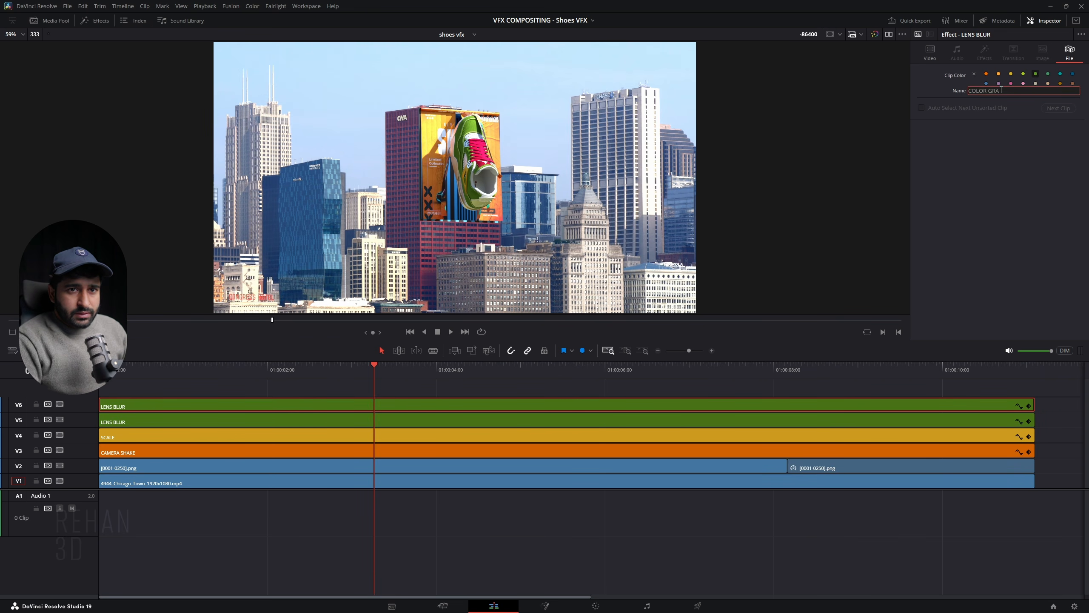
left_click(1010, 83)
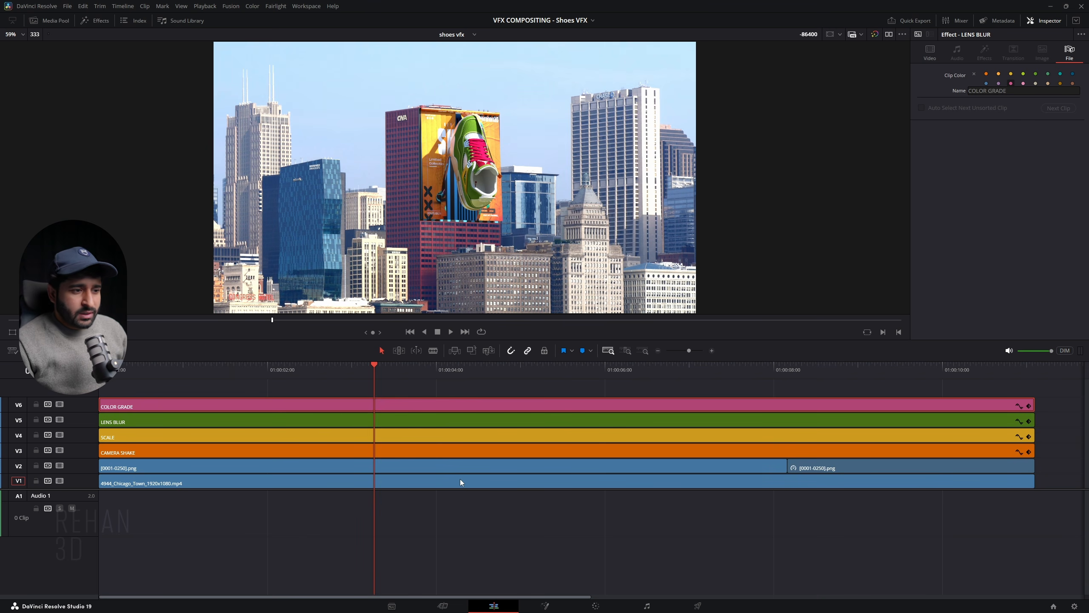
Enlarge the viewer, rebalance the track area to show all six video tracks, and move the playhead to 01:00:03:01
left_click_drag(427, 389, 931, 447)
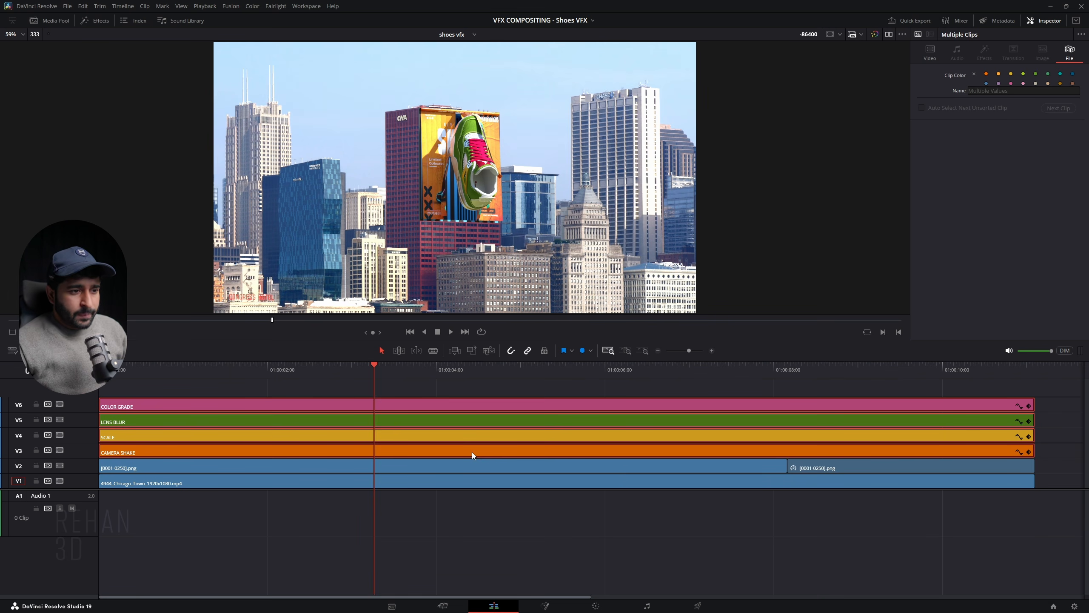
left_click(416, 395)
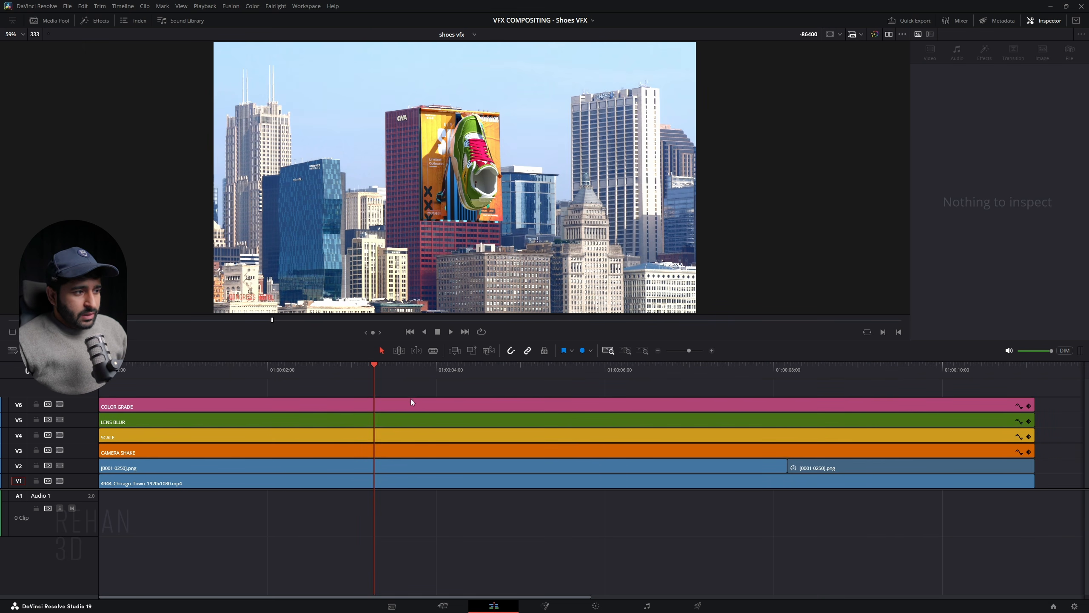
left_click(350, 456)
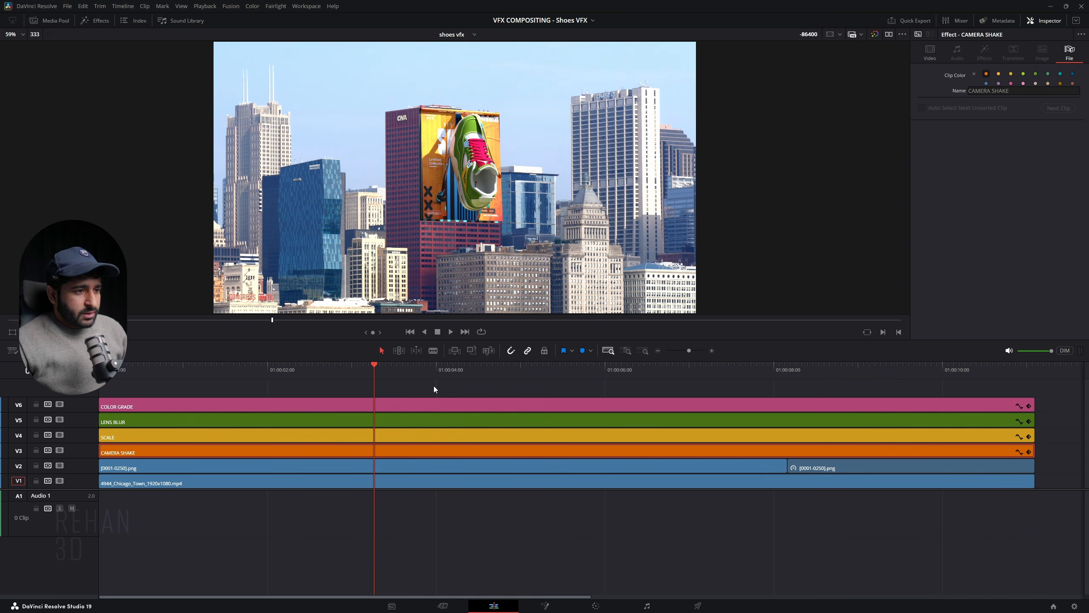
left_click_drag(442, 361, 443, 425)
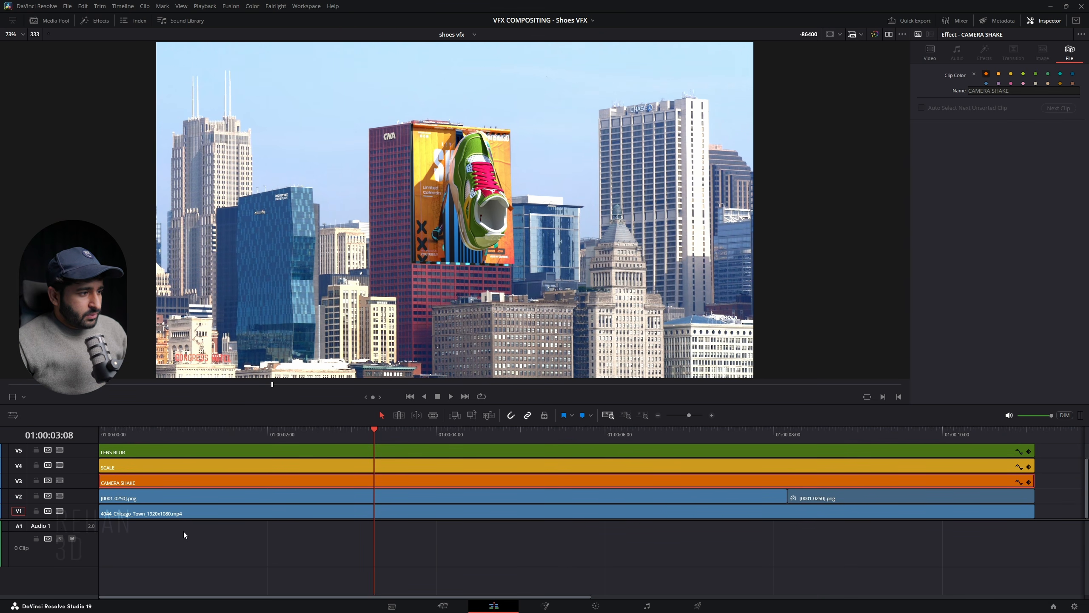
left_click_drag(61, 519, 72, 598)
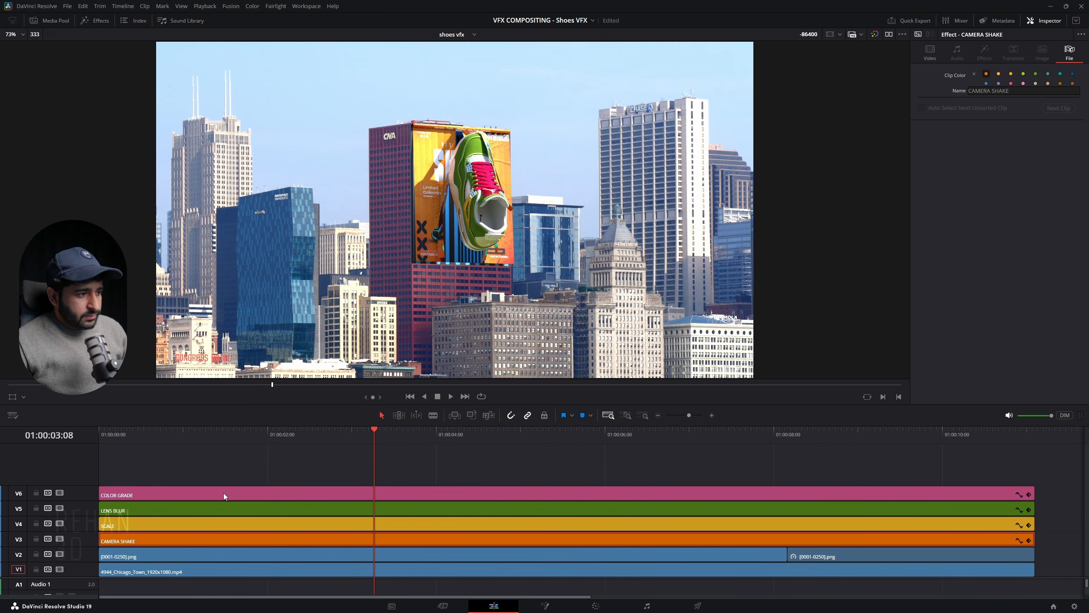
left_click(356, 427)
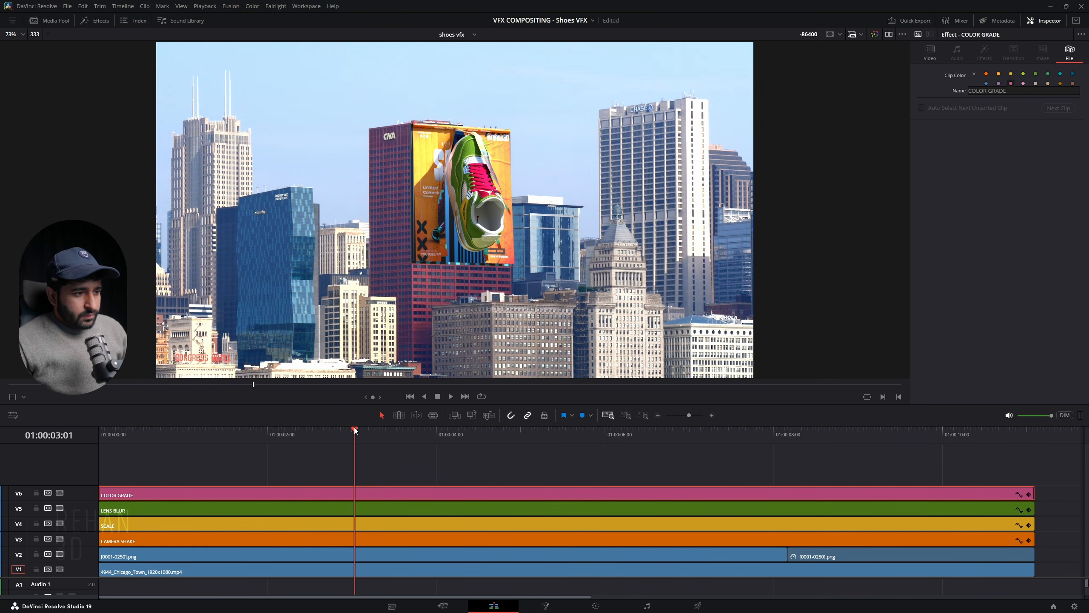
left_click_drag(343, 406, 324, 414)
Find the Camera Shake filter by searching the effects for SHAKE and apply it to the CAMERA SHAKE clip on V3
left_click(91, 21)
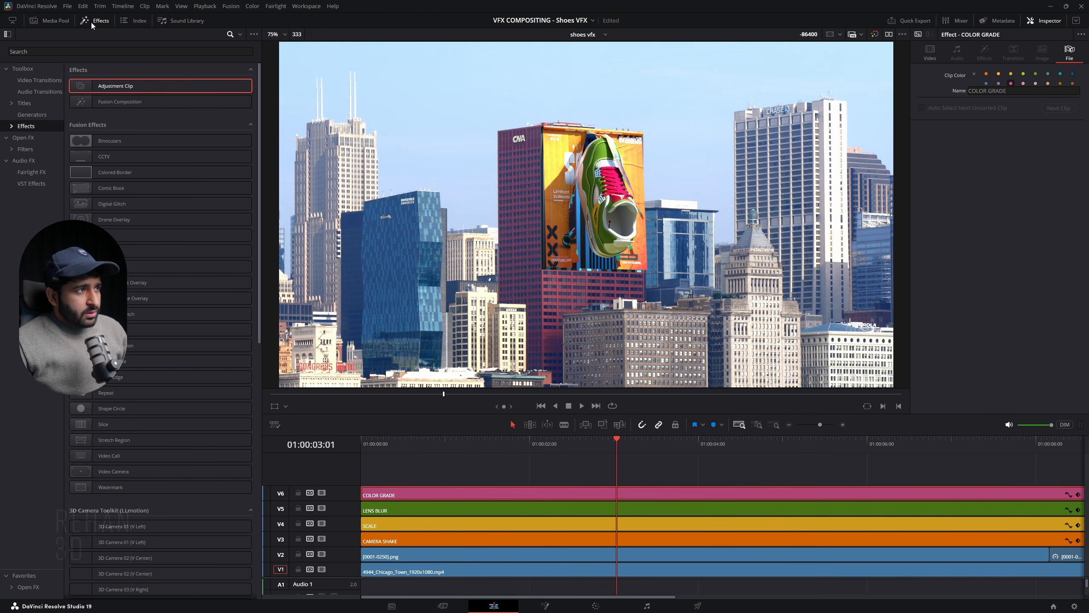
left_click(113, 52)
type("S")
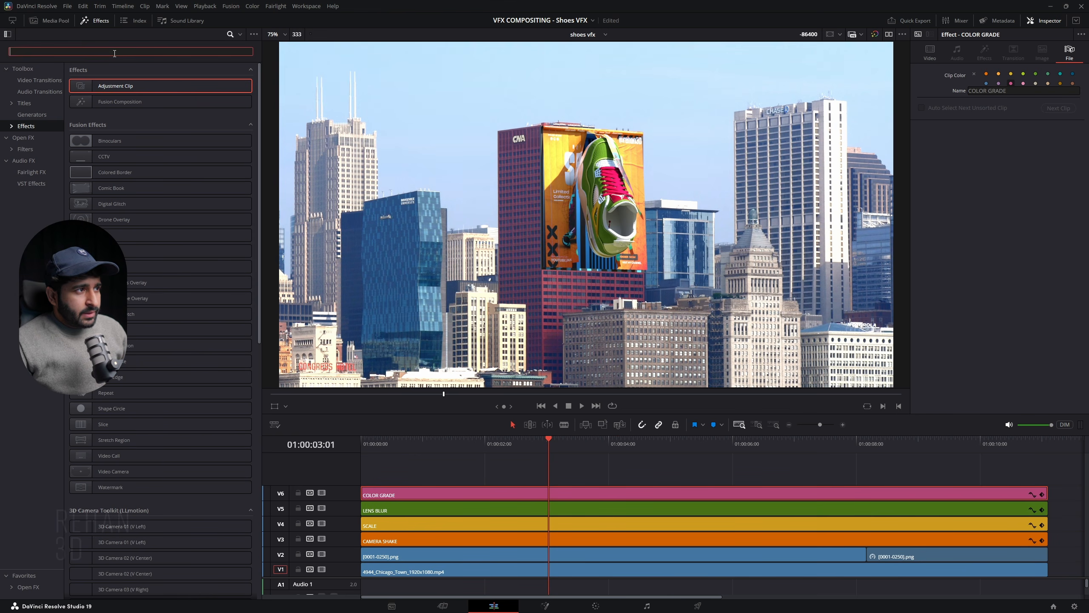
type("HAKE")
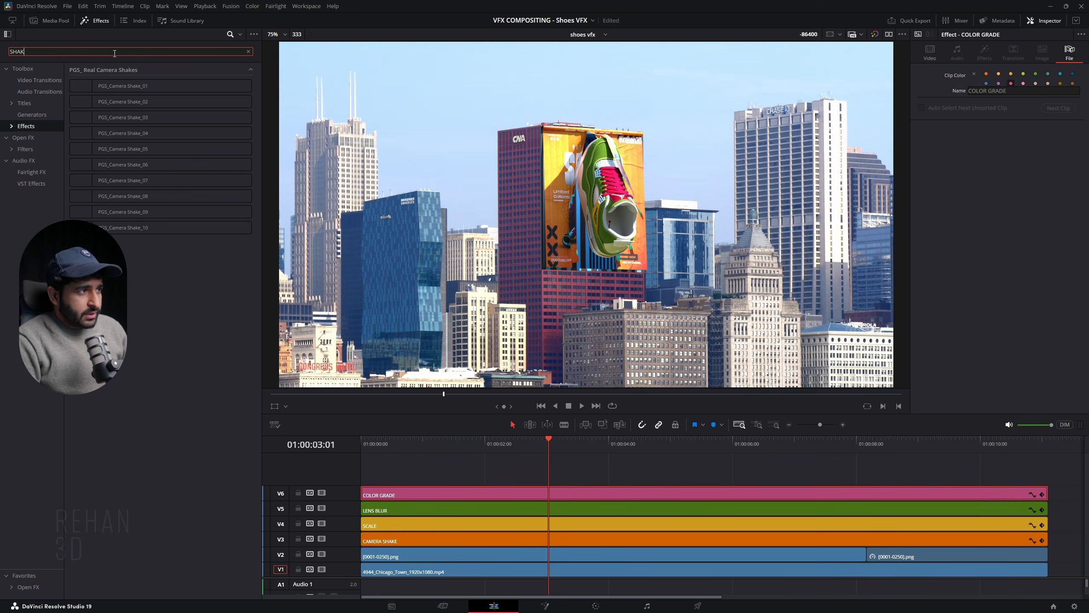
left_click(24, 149)
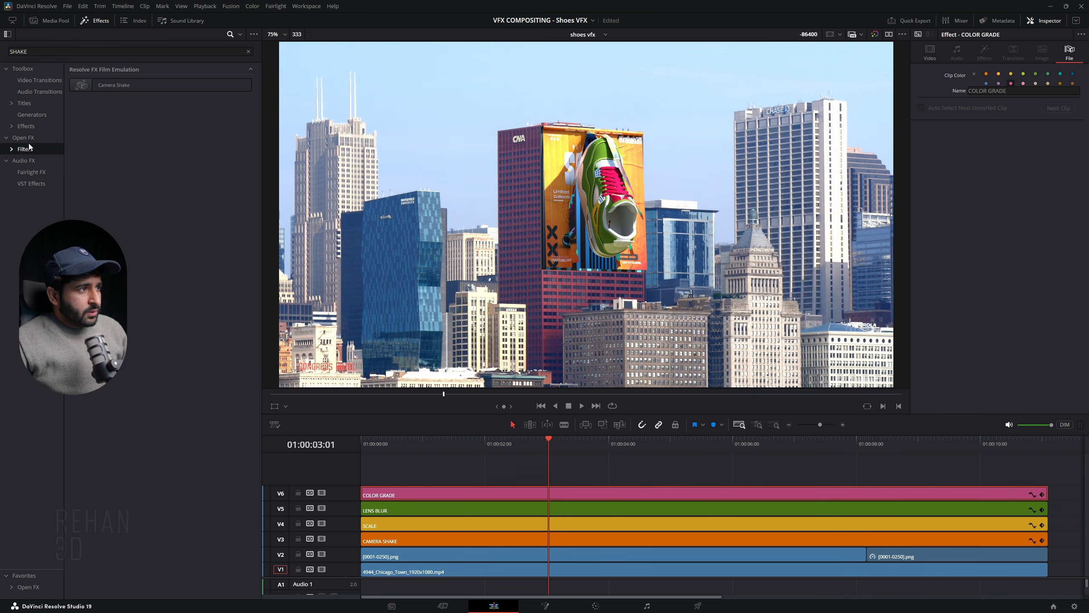
left_click_drag(128, 85, 465, 538)
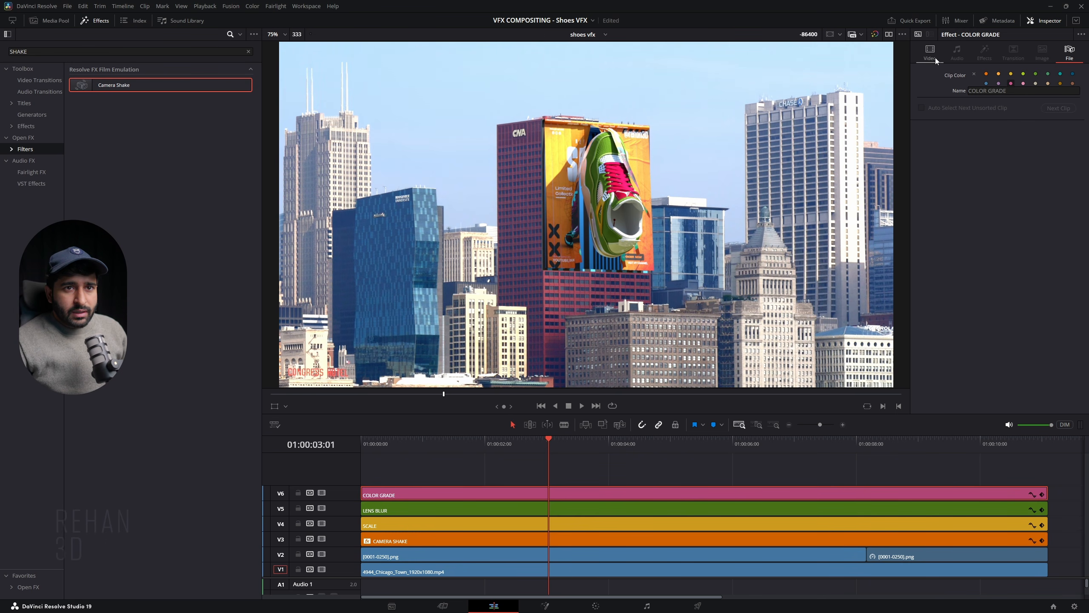
Turn off Selection Follows Playhead for the timeline and select the CAMERA SHAKE clip
left_click(603, 545)
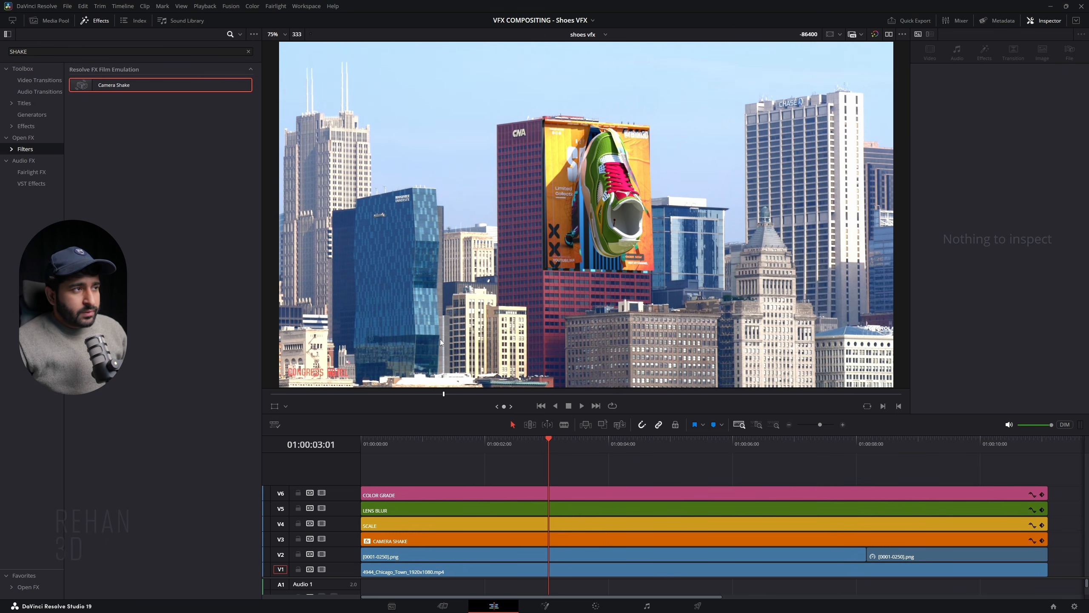
left_click(561, 493)
left_click(123, 6)
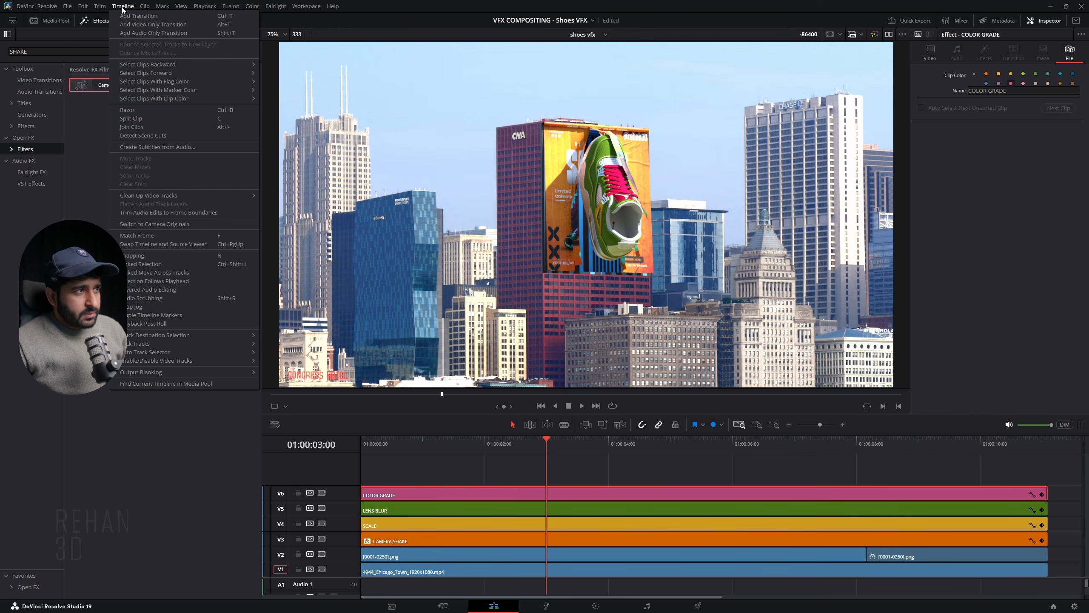
left_click(163, 282)
left_click_drag(548, 443, 555, 447)
left_click(511, 538)
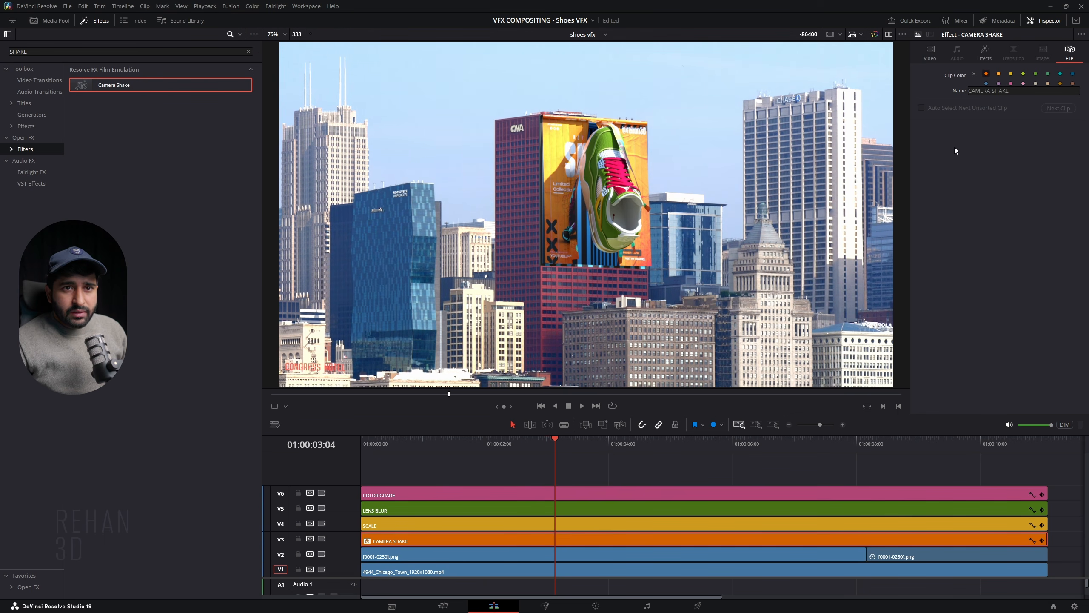
Show the Camera Shake effect's settings and play the shot to review the default shake
left_click(980, 60)
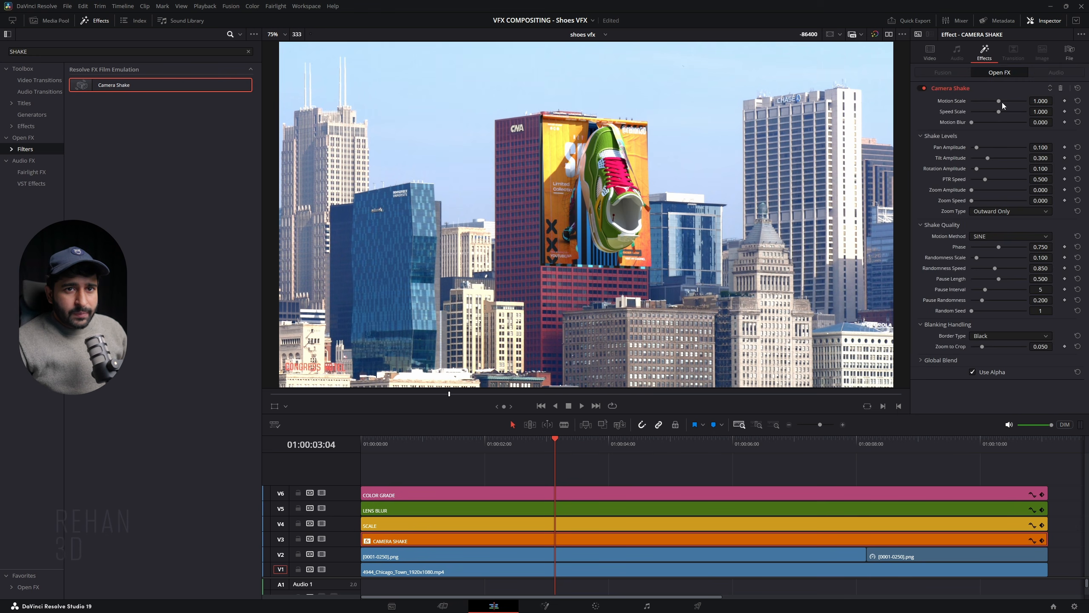
left_click(1041, 102)
left_click(533, 443)
key("space")
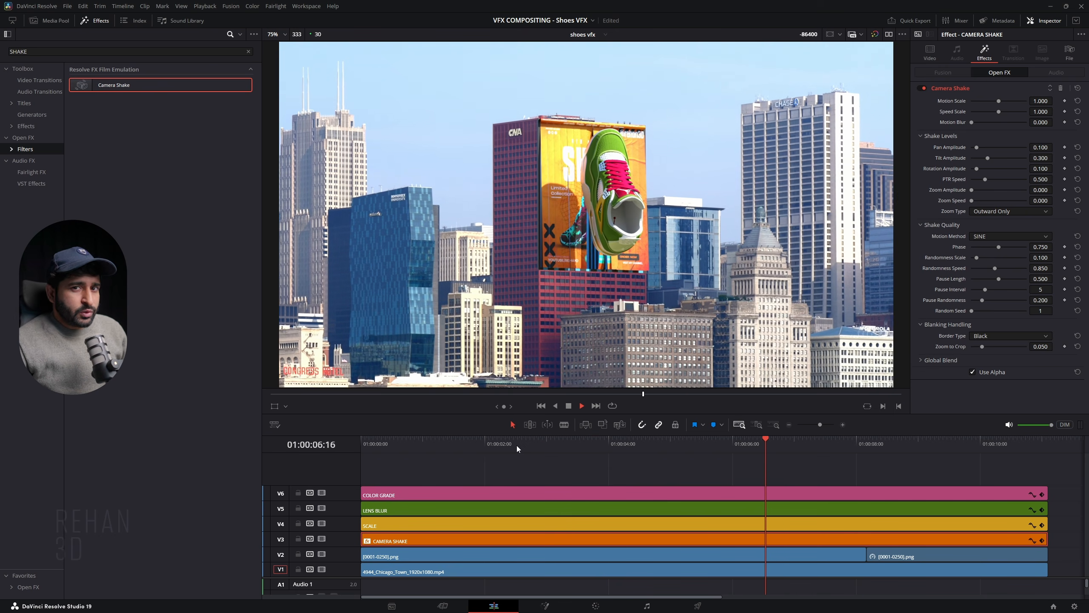
left_click(517, 446)
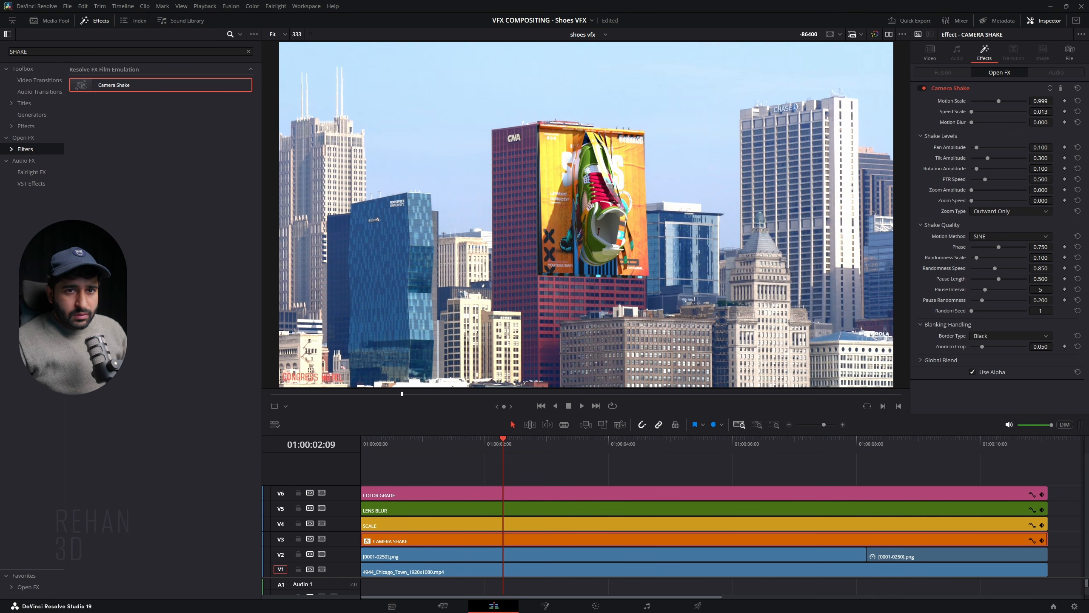
Set the Camera Shake's Speed Scale to 0.109 and Motion Scale to 0.558, and play back the calmer shake
type("9")
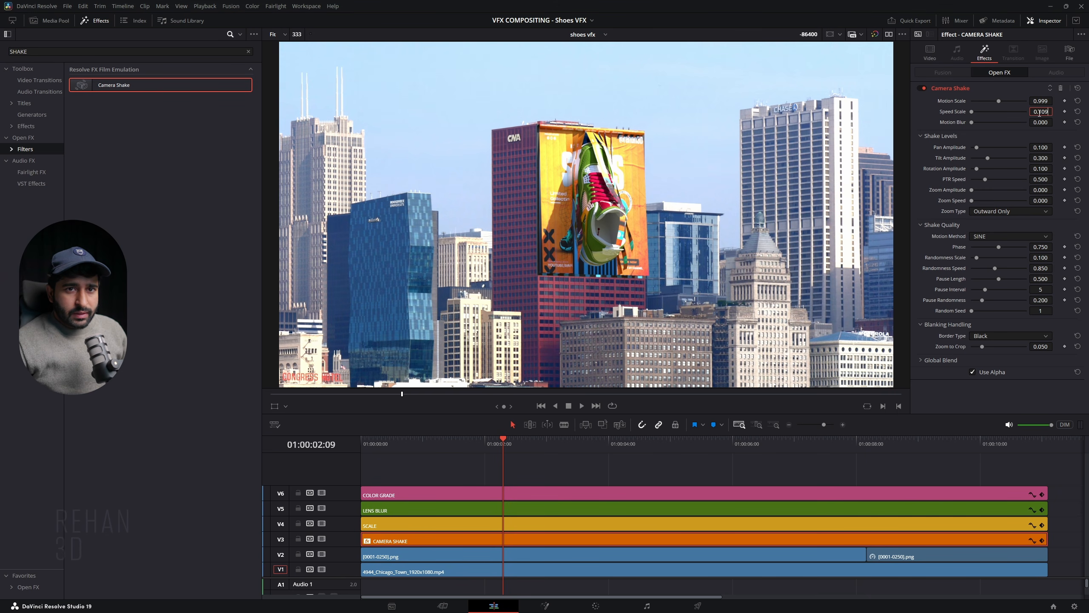
key("Return")
left_click(1041, 100)
type("0.558")
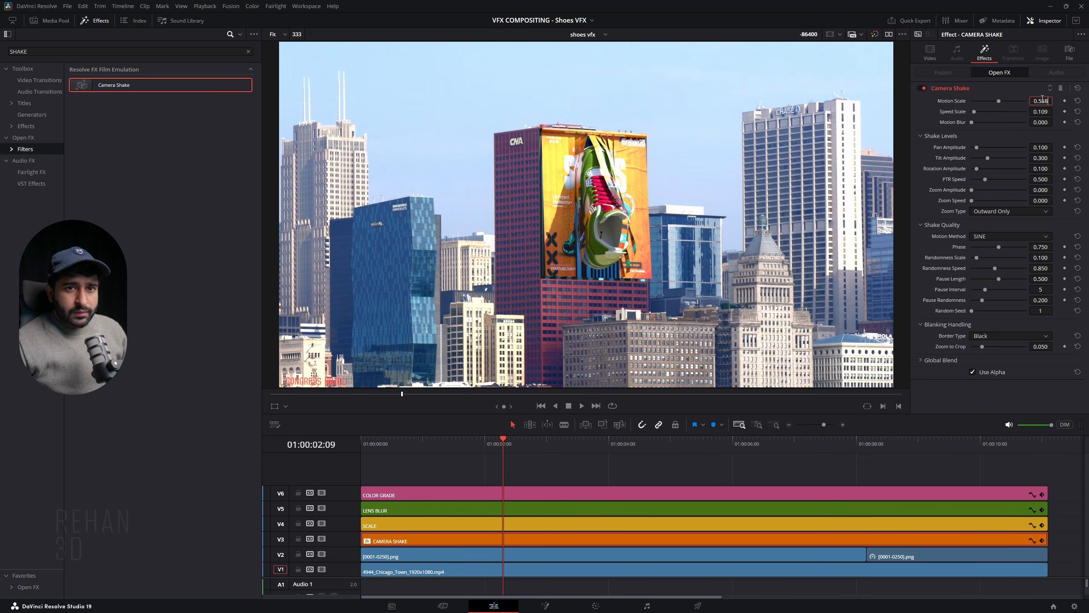
key("Return")
left_click(492, 448)
key("space")
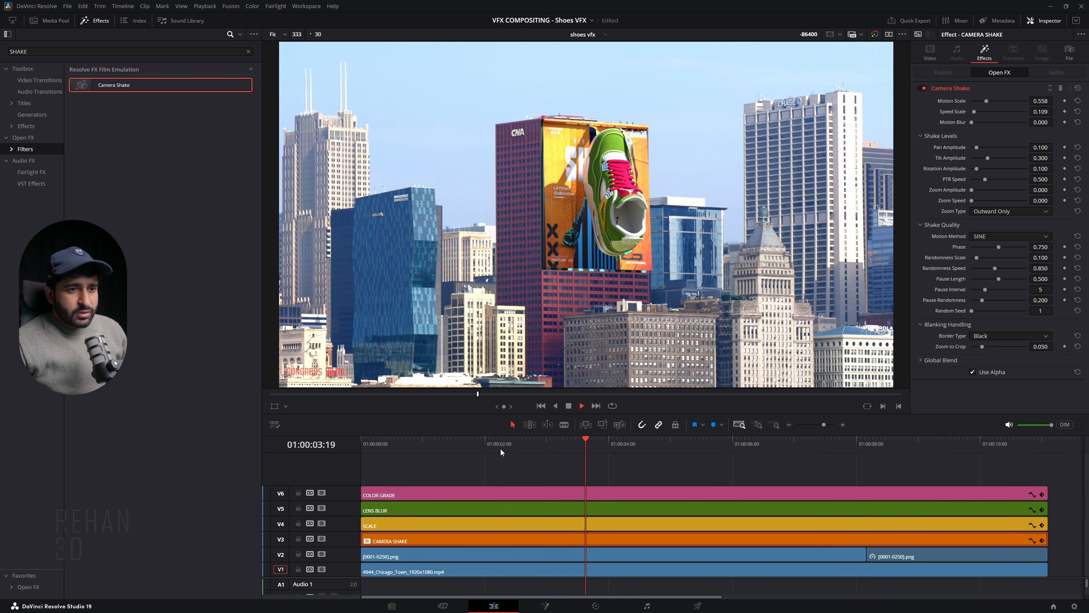
key("space")
Keyframe the SCALE clip's Zoom at 1.000 at 01:00:01:18 and at 1.1 at 01:00:02:18
left_click(481, 524)
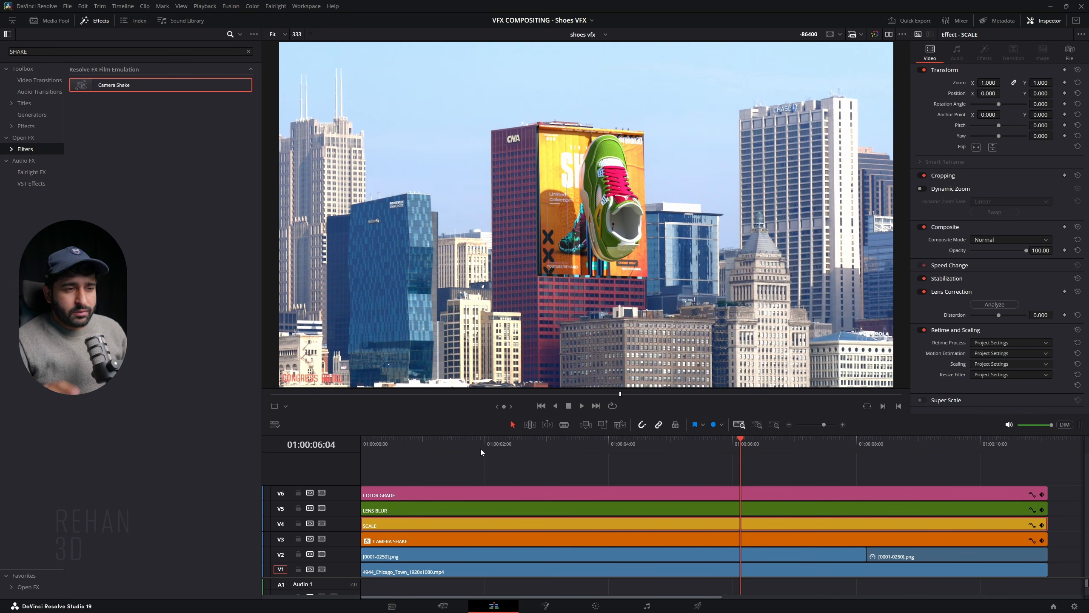
left_click_drag(480, 449, 460, 451)
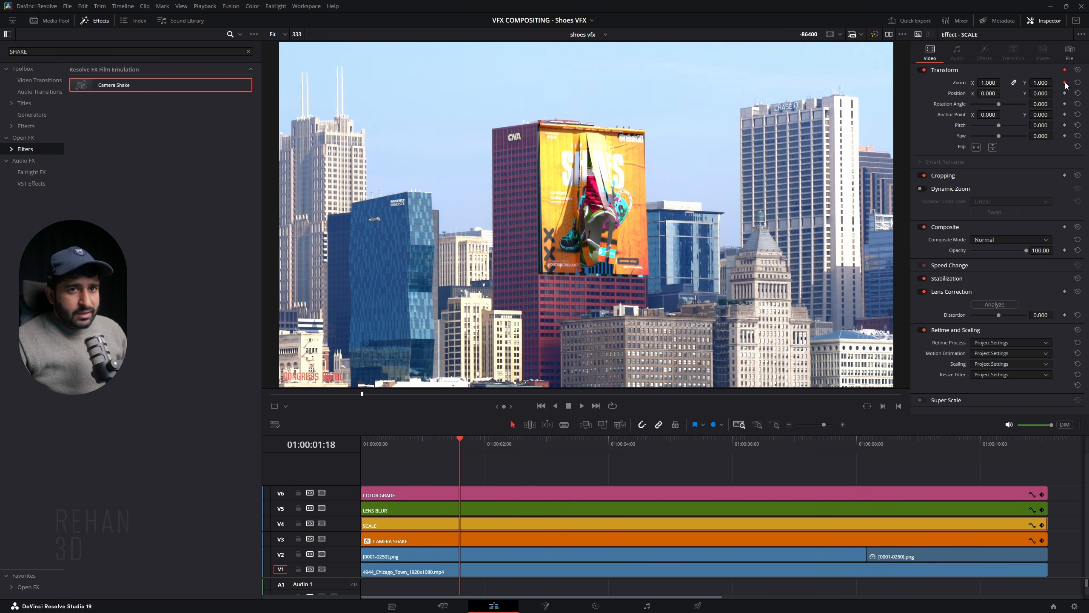
left_click_drag(464, 443, 523, 456)
left_click(987, 82)
type("1.1")
key("Return")
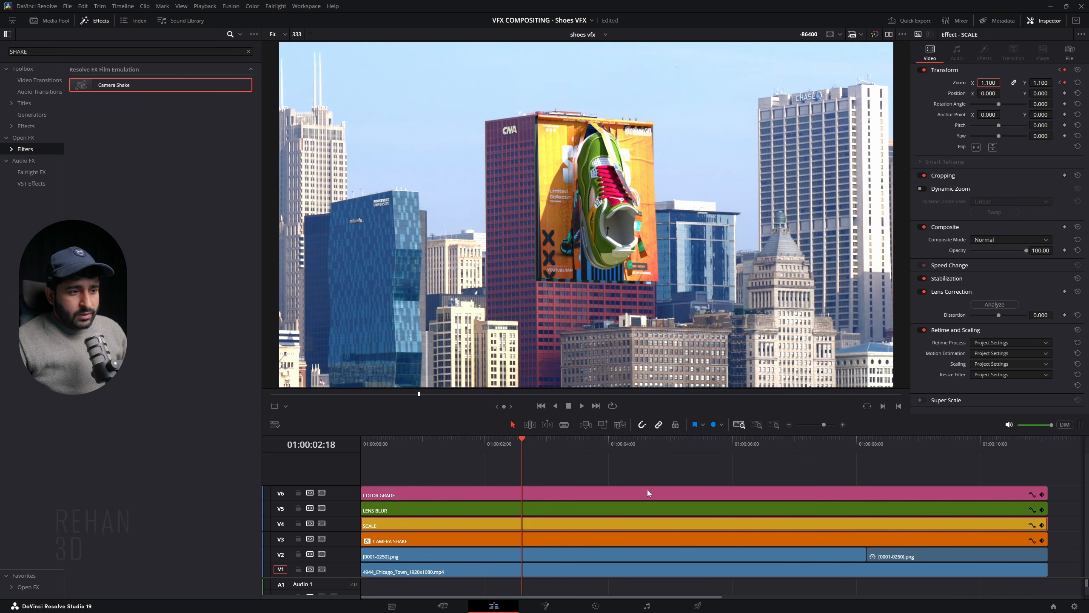
Show the SCALE clip's keyframes beneath it and play back the zoom animation from just before the first keyframe
left_click(1042, 524)
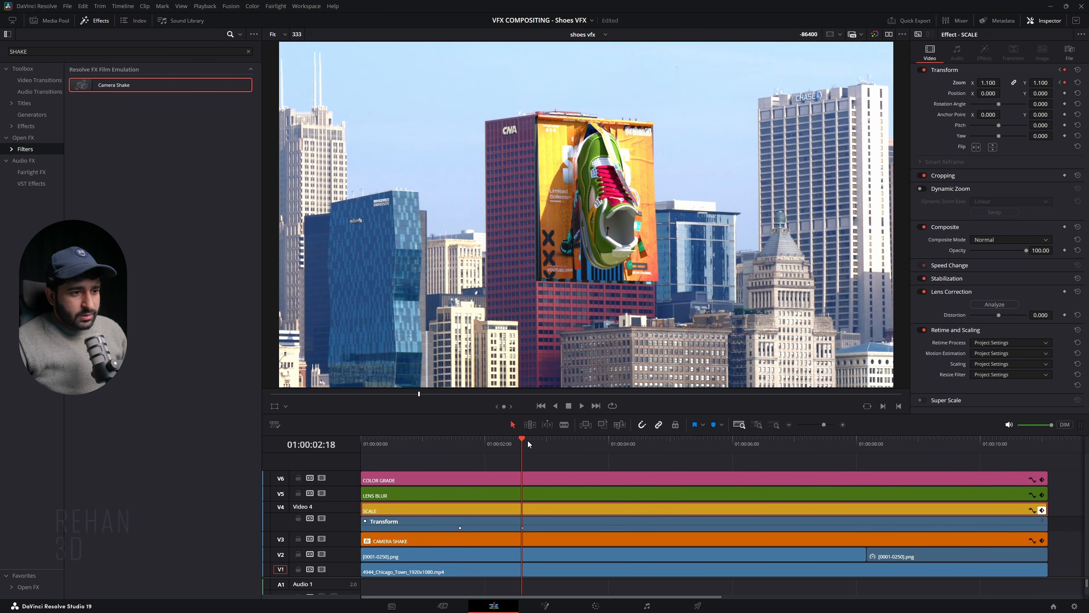
left_click_drag(524, 439, 454, 440)
key("space")
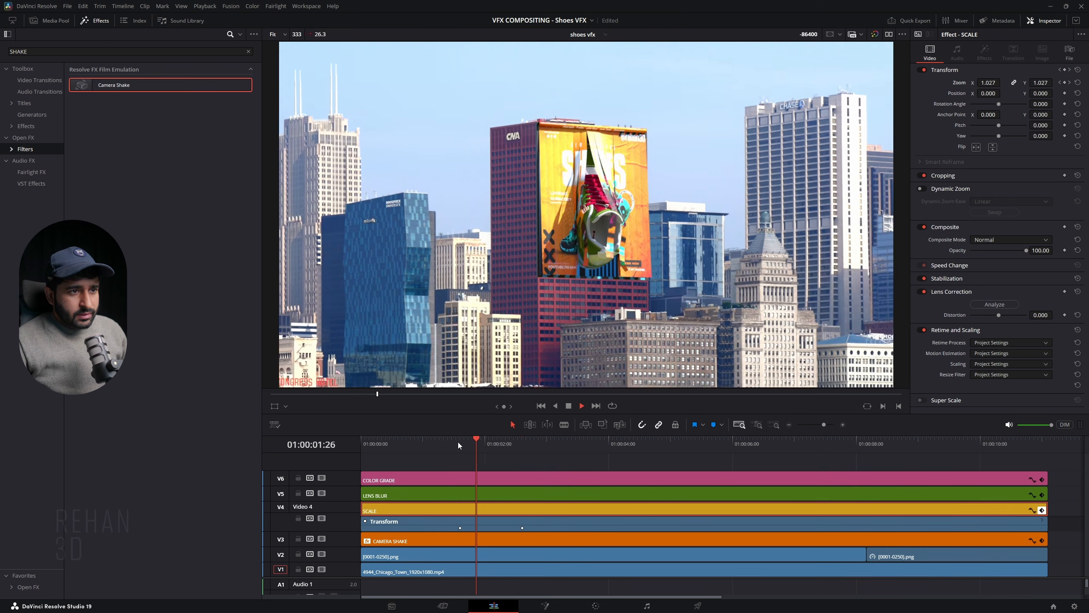
left_click(424, 445)
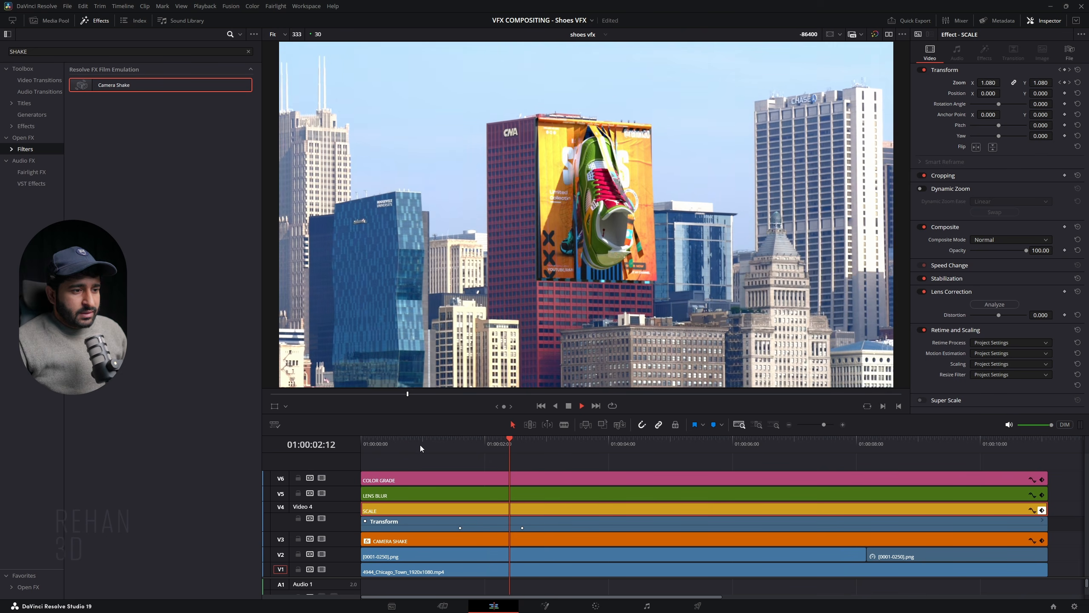
left_click(447, 446)
key("space")
Search the filters for LENS and apply Lens Blur to the LENS BLUR clip on V5
left_click(465, 495)
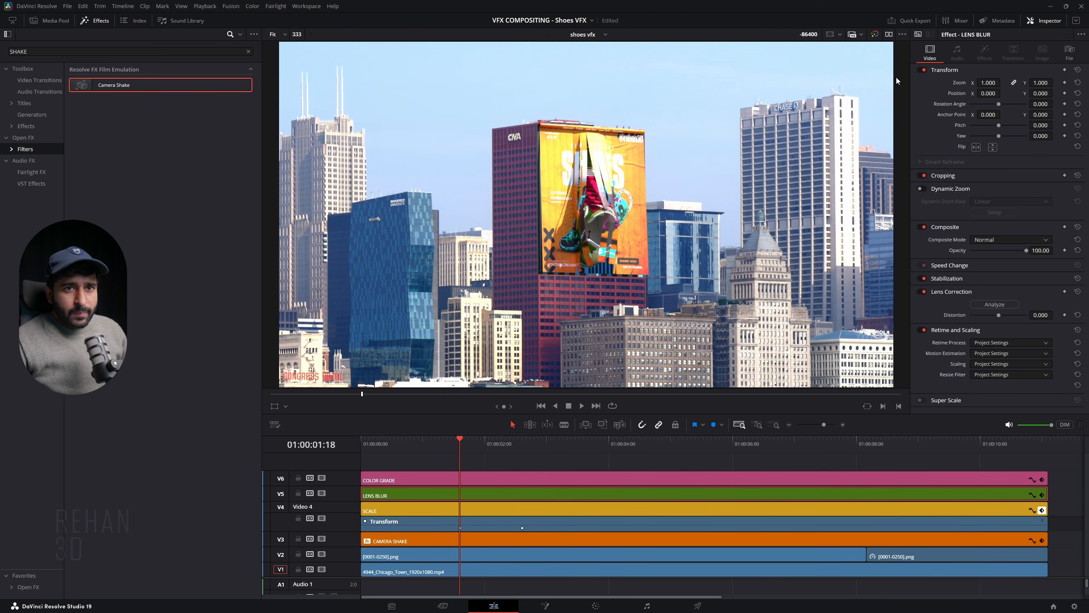
double_click(69, 51)
type("L")
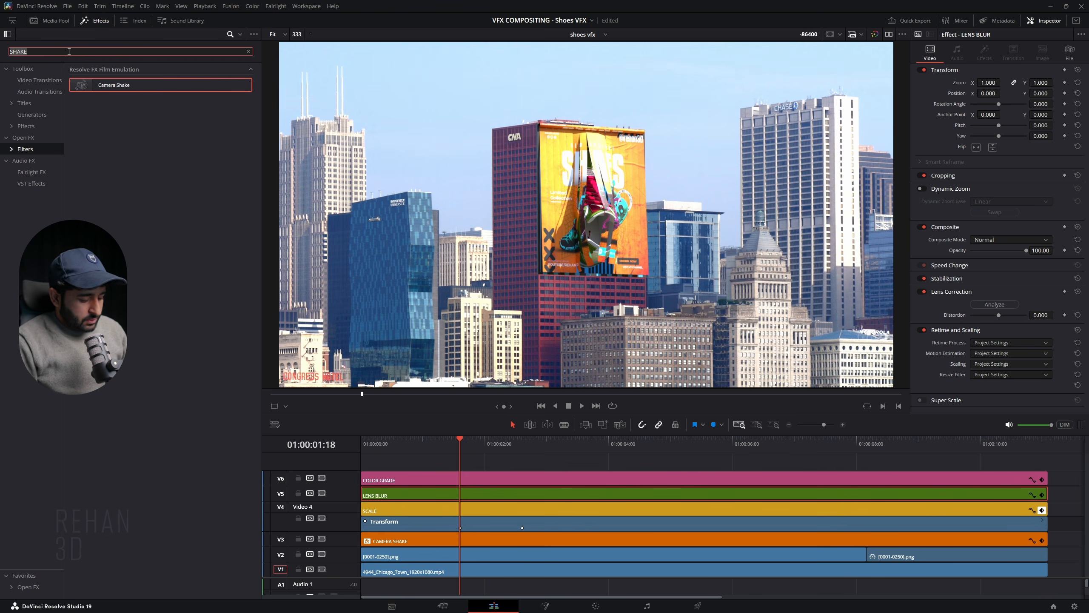
type("ENSE")
key("BackSpace")
left_click_drag(108, 85, 455, 494)
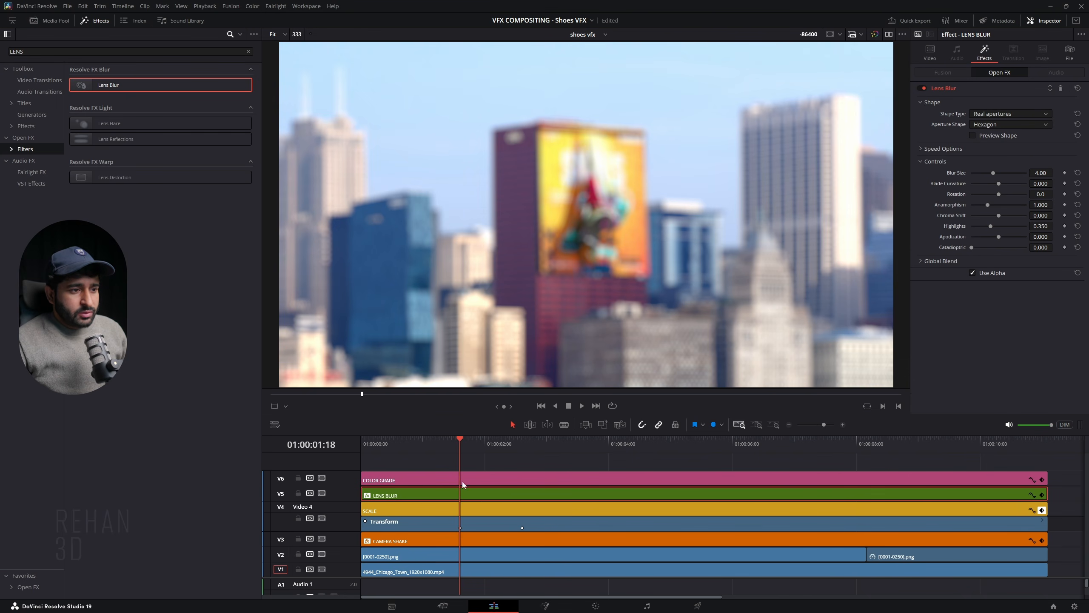
Keyframe the Lens Blur's Blur Size at 0 at 01:00:01:18, in line with the first zoom keyframe
left_click_drag(457, 438, 459, 510)
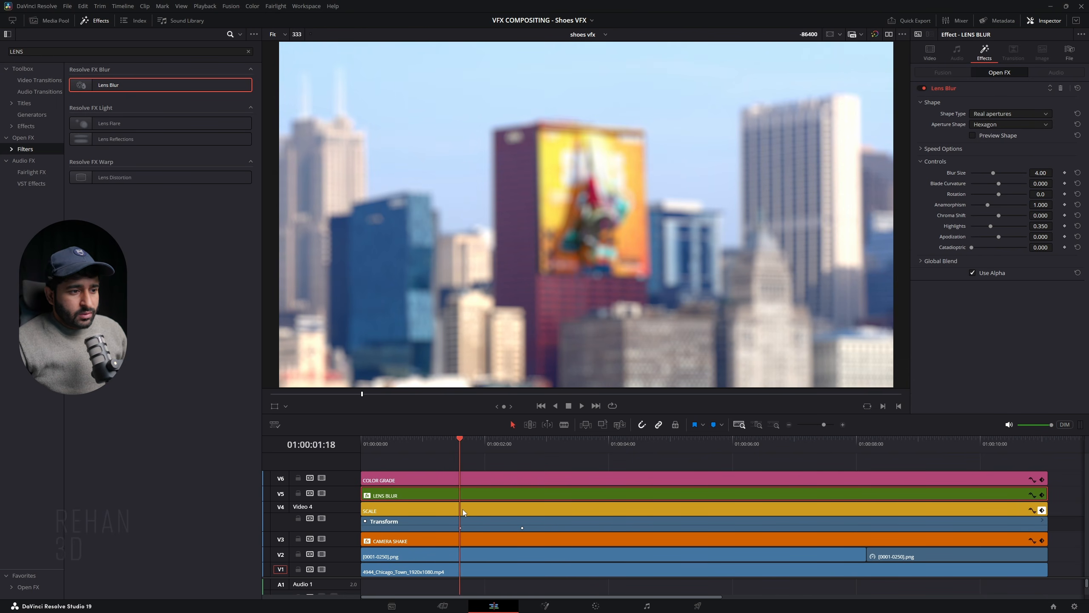
left_click(1041, 173)
type("0")
key("Return")
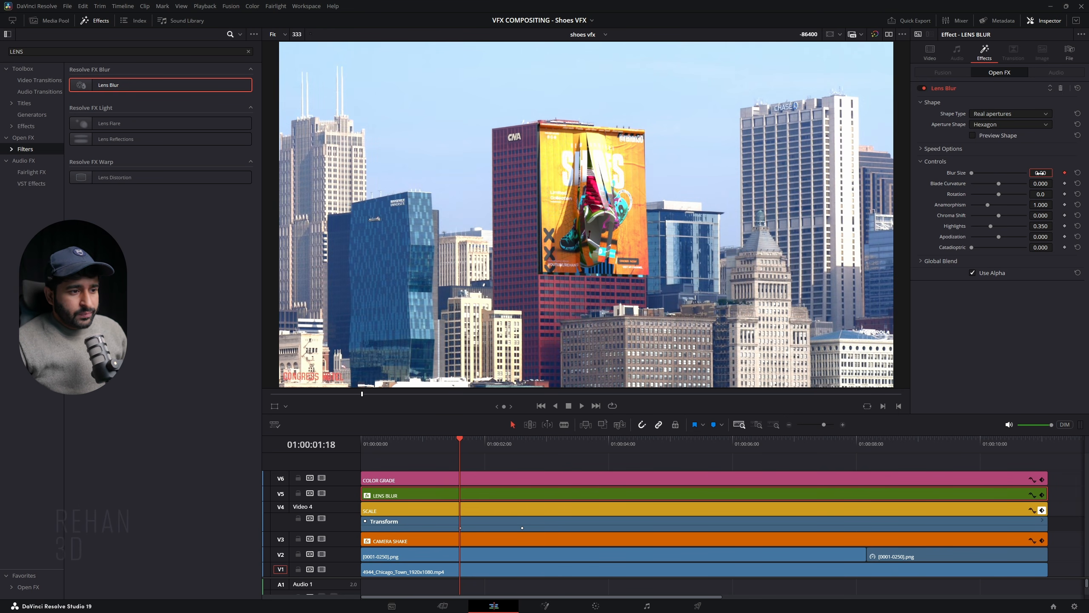
Show the LENS BLUR clip's Blur Size curve, move its keyframe earlier to 01:00:01:09 and reset its value to 0
left_click(1033, 495)
scroll(472, 538, "down", 1)
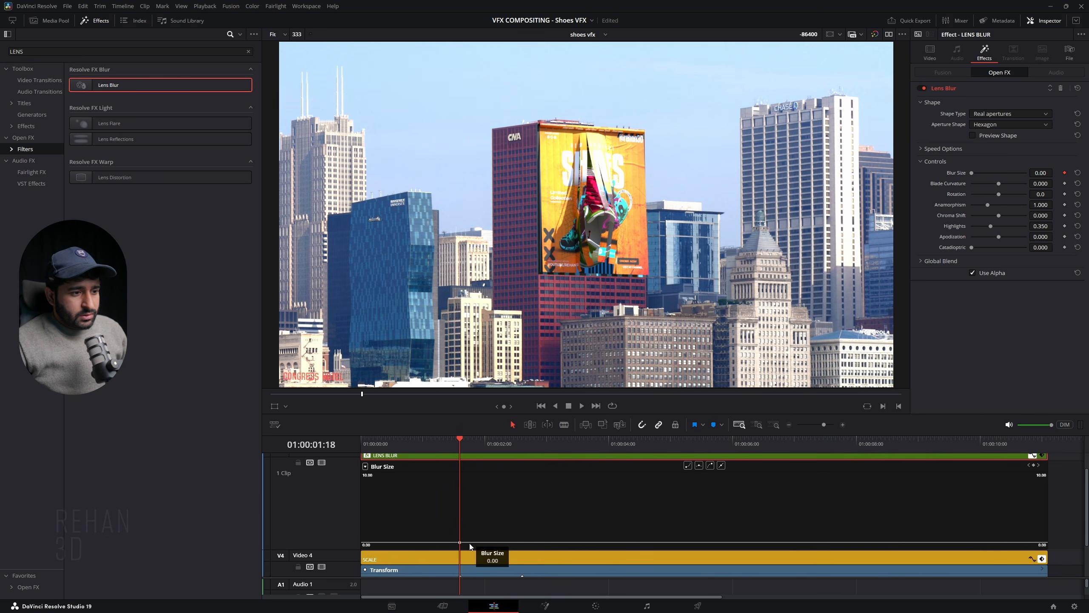
left_click_drag(447, 545, 436, 546)
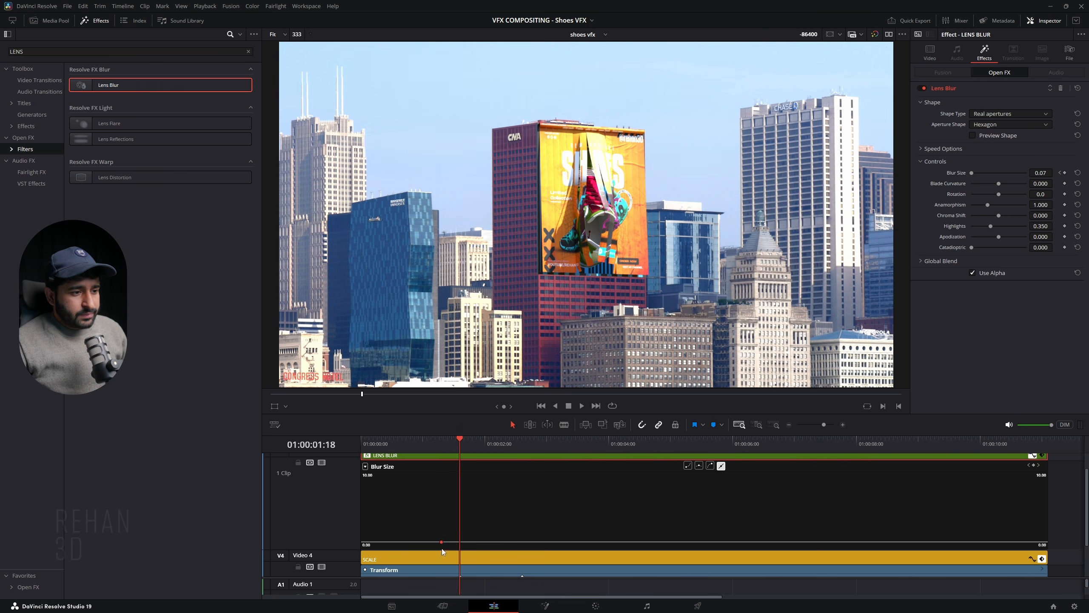
left_click(440, 447)
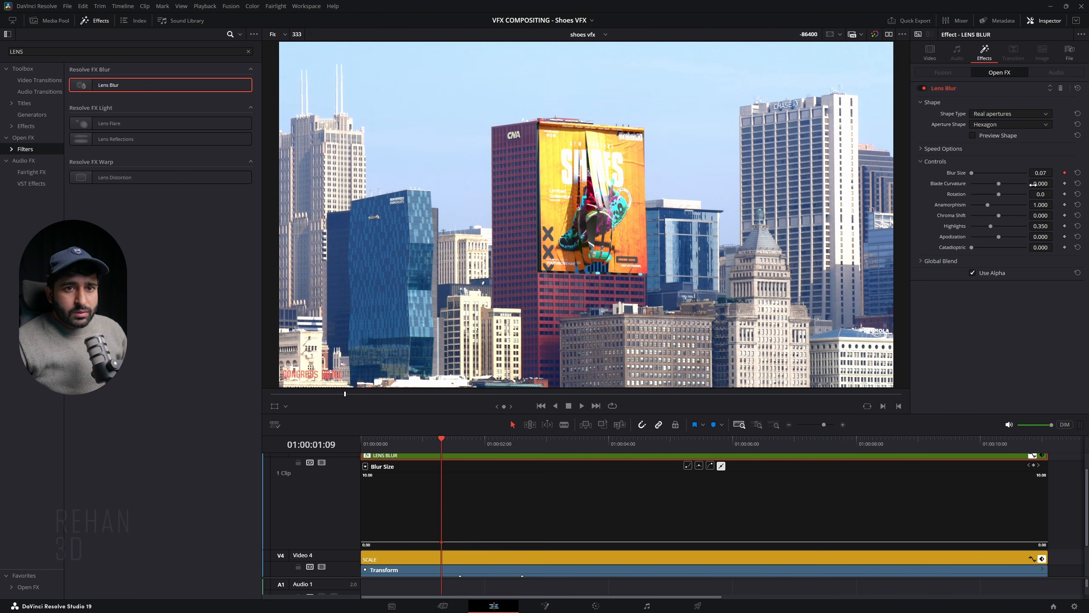
left_click_drag(1042, 174, 1034, 174)
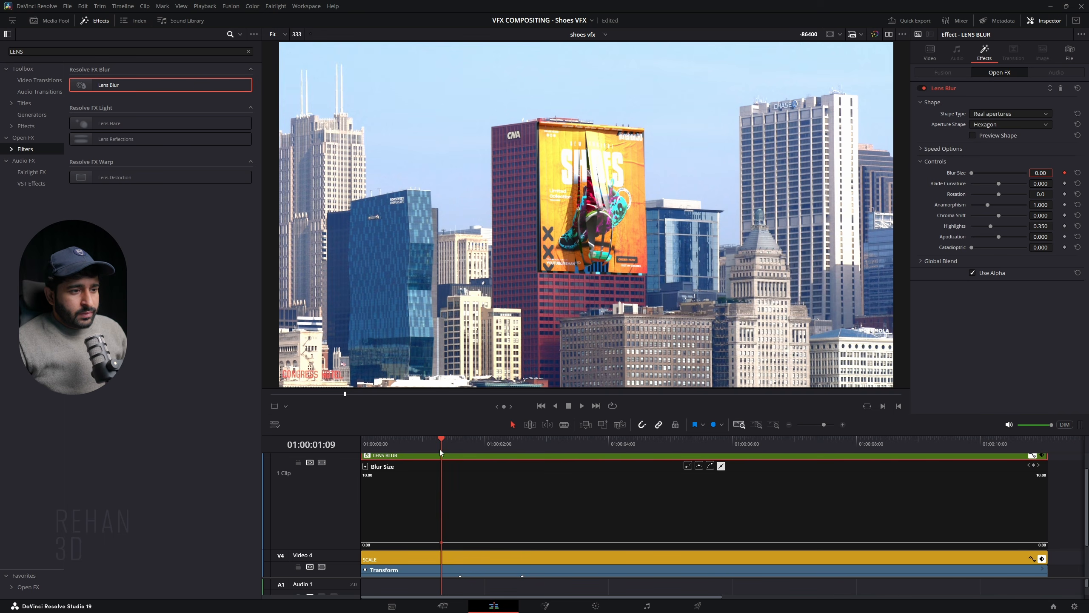
Keyframe the Blur Size at 4.00 at 01:00:02:01 and at 3.50 at 01:00:02:10
left_click_drag(456, 446, 489, 455)
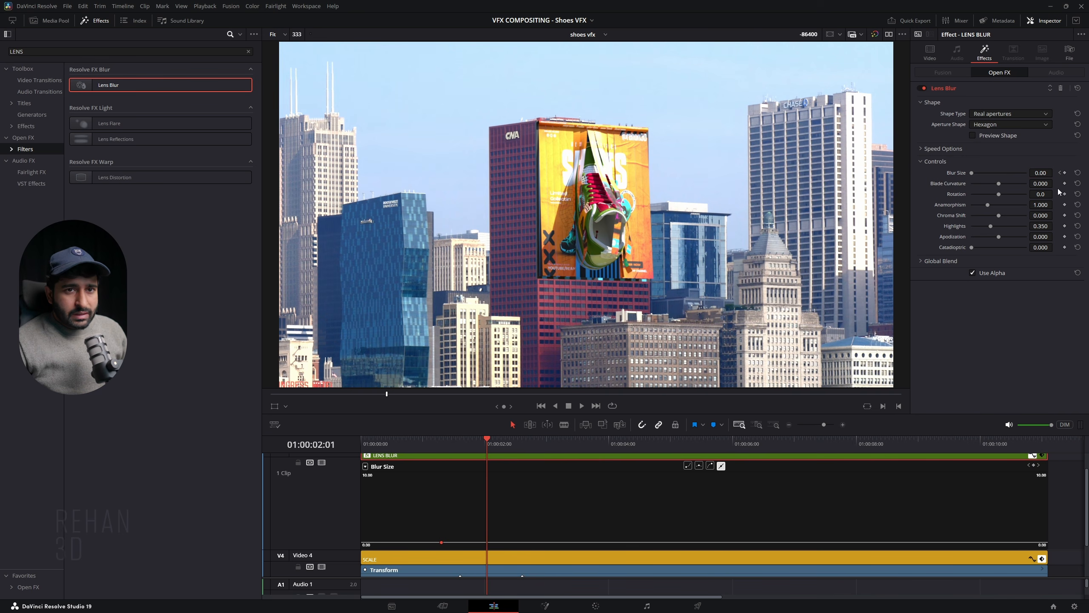
left_click_drag(1032, 172, 1038, 173)
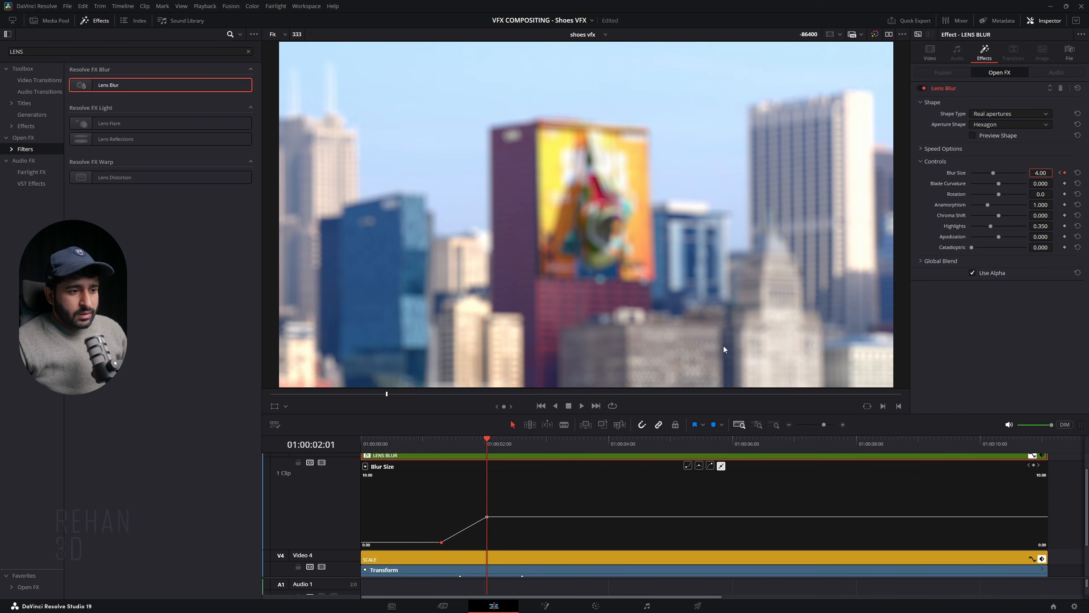
left_click_drag(487, 445, 505, 446)
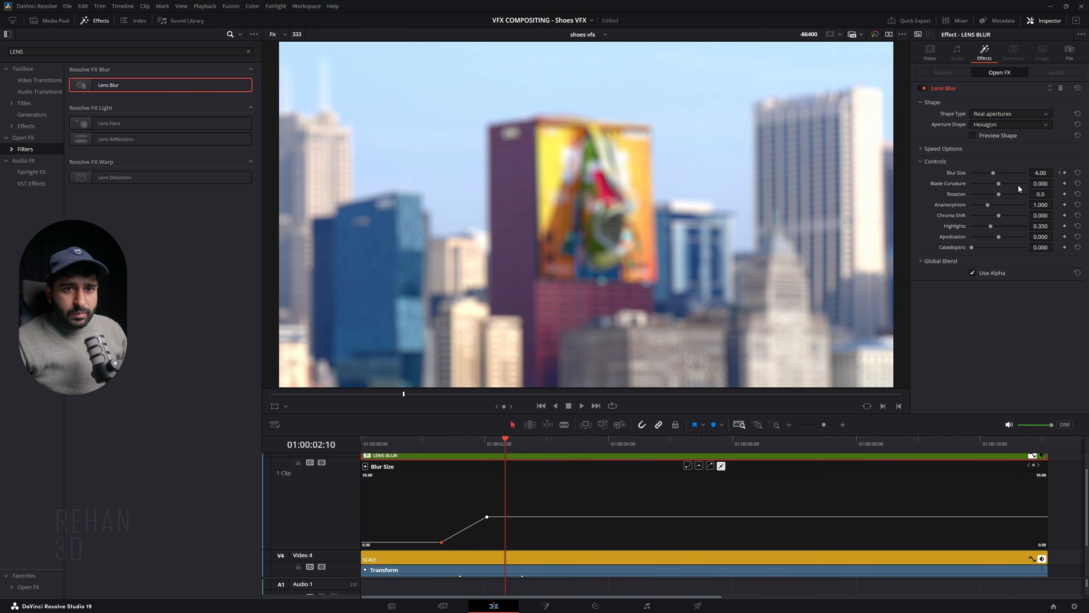
left_click_drag(1038, 169, 1035, 170)
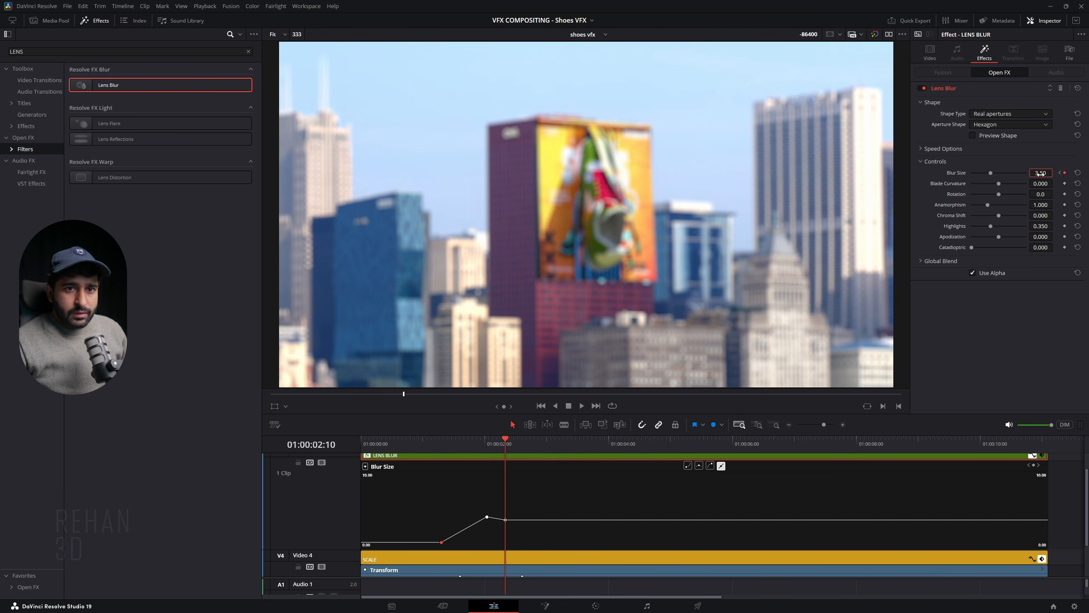
Keyframe the Blur Size back to 0 at 01:00:02:25 and play back the blur from its first keyframe
left_click_drag(529, 454, 538, 450)
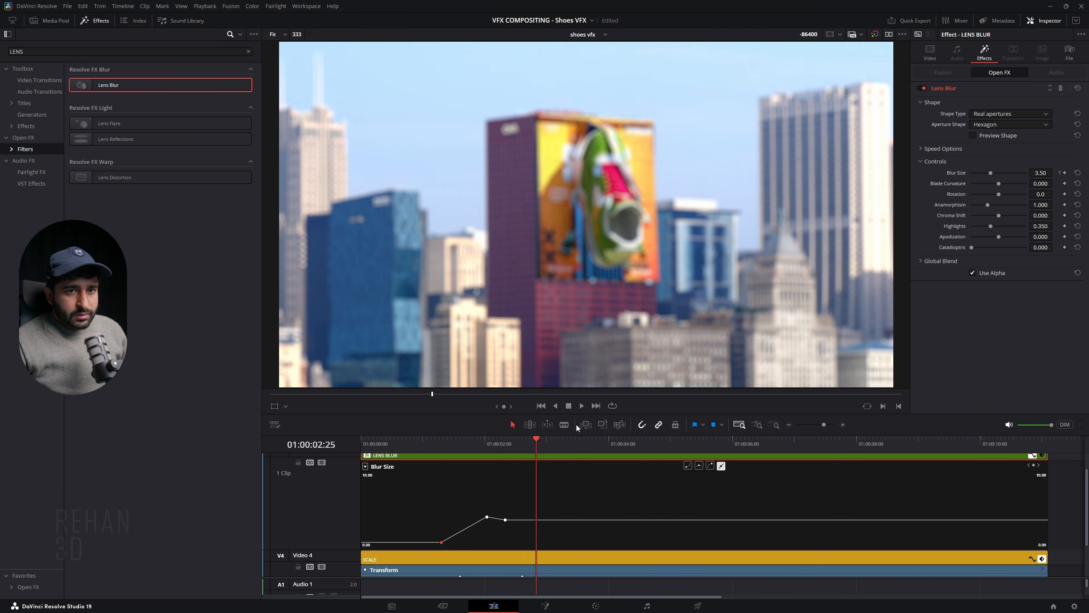
double_click(1043, 173)
type("0")
key("Return")
left_click(440, 443)
key("space")
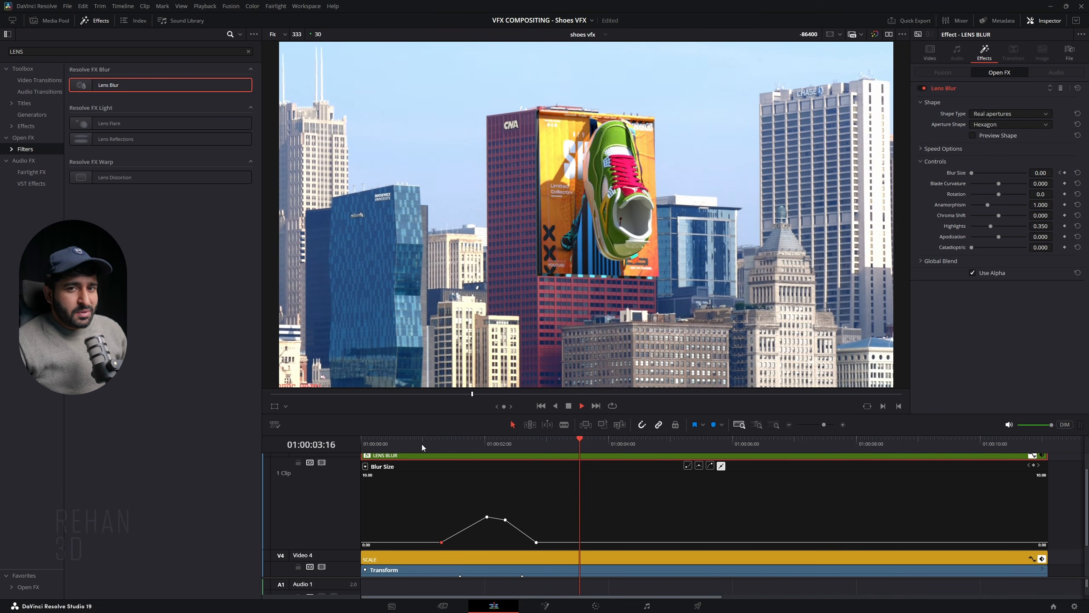
Play back the composite from about 01:00:01:00 to review the zoom and lens blur
left_click(422, 445)
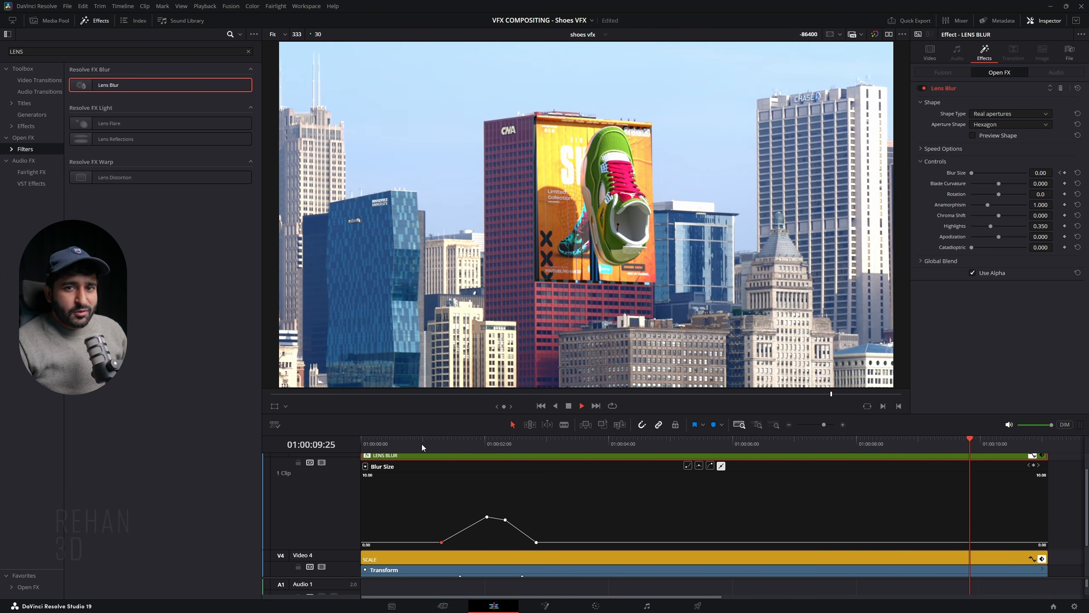
left_click(422, 444)
key("space")
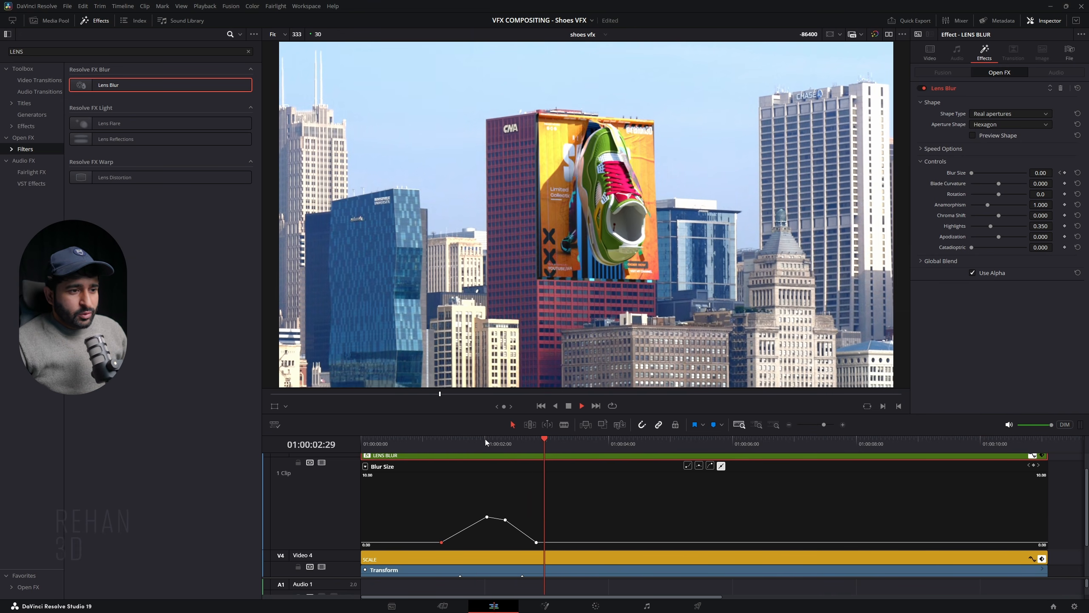
key("space")
Hide the LENS BLUR clip's curve and open the COLOR GRADE clip for grading, with the playhead at 01:00:05:00
left_click(1034, 455)
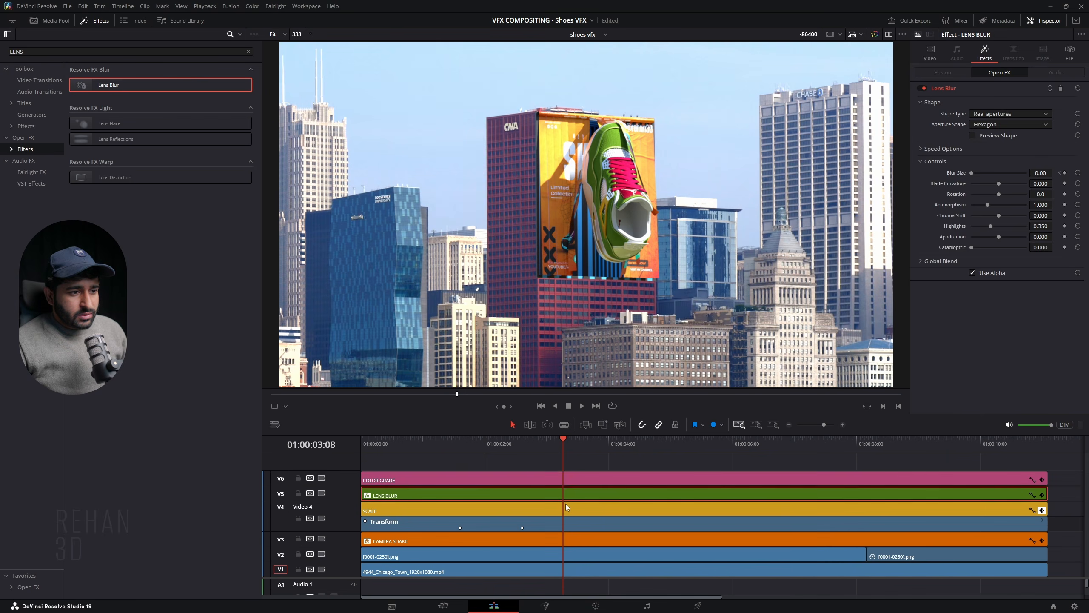
left_click(537, 477)
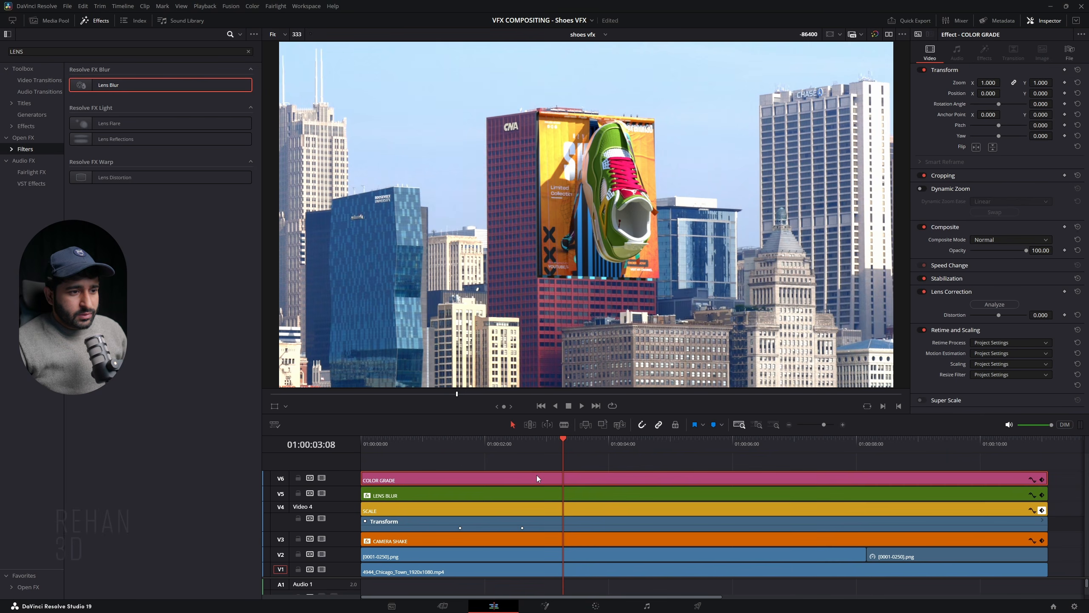
left_click(596, 607)
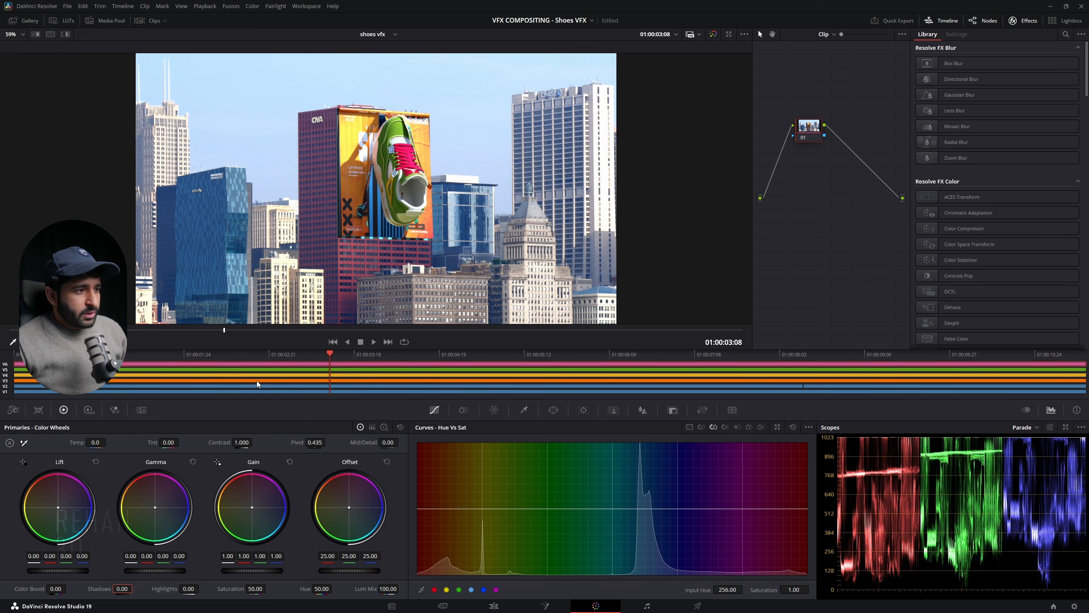
key("Home")
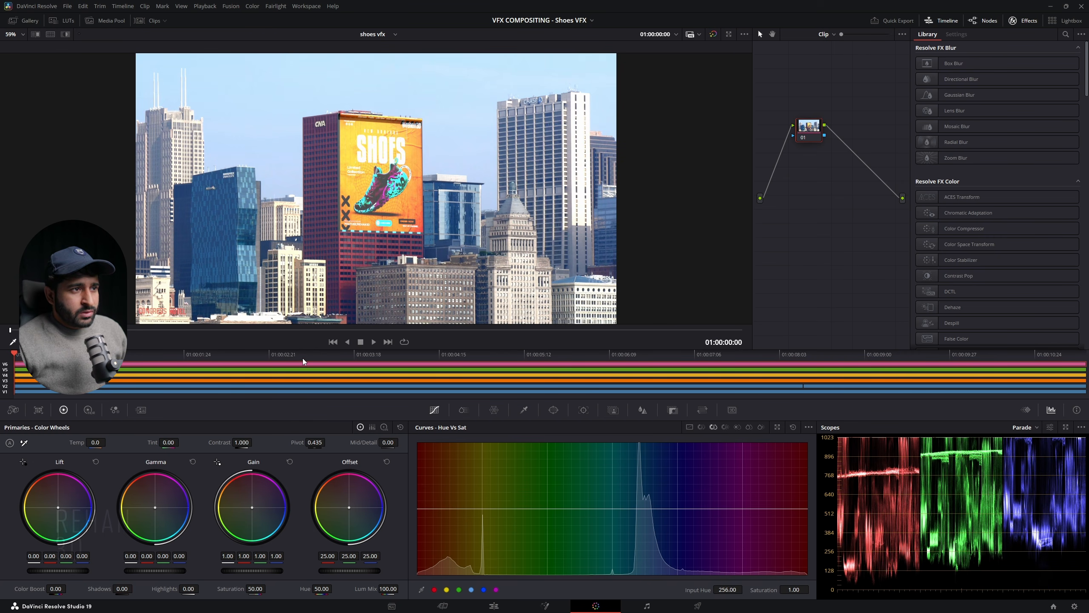
left_click_drag(353, 354, 497, 357)
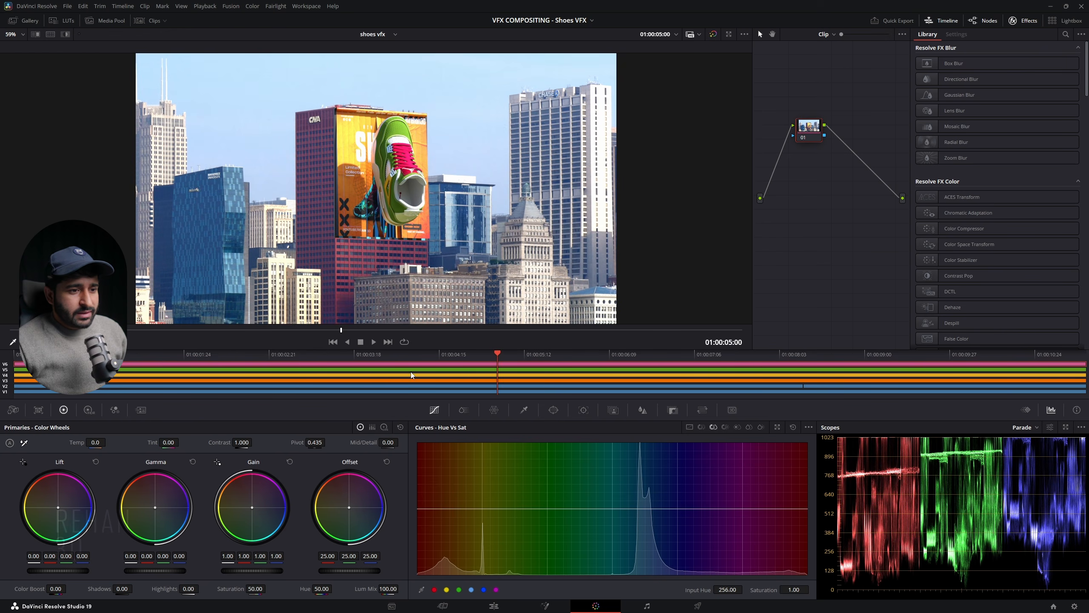
Shape the node's custom curve into a gentle S by raising the highlights and slightly lowering the shadows
left_click(689, 427)
left_click_drag(616, 490, 614, 473)
left_click_drag(520, 530, 526, 535)
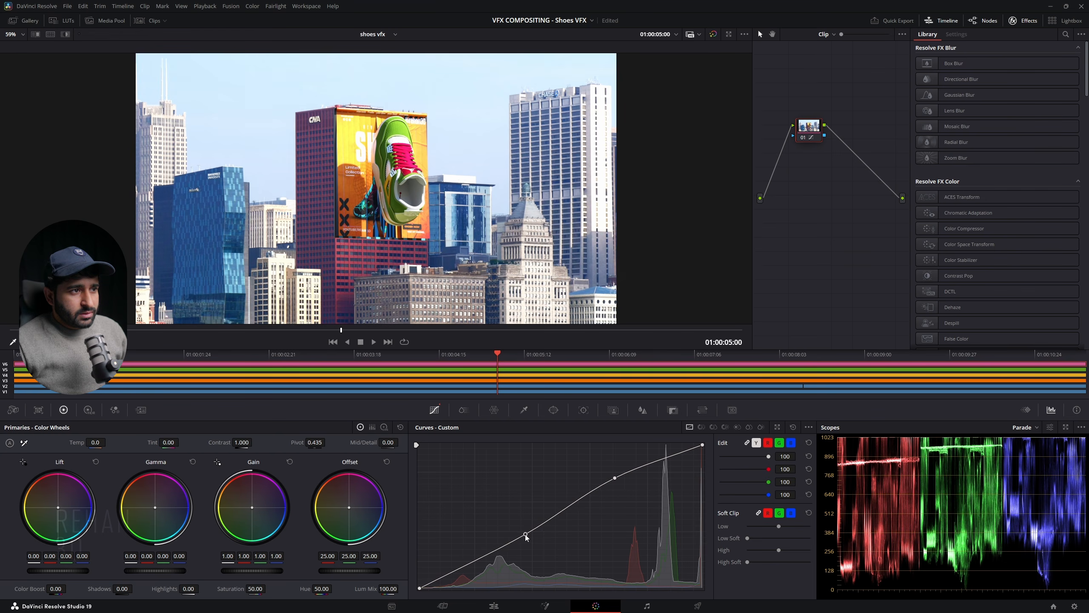
Add a Hue Vs Sat point on the billboard's orange, at input hue 316.72 with saturation 1.12
left_click(714, 427)
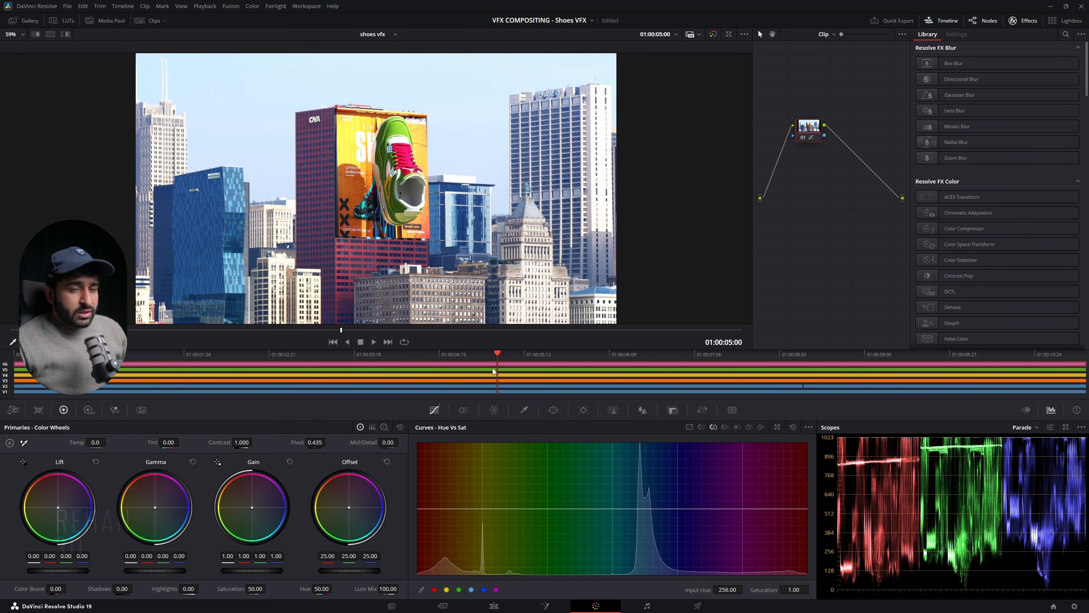
left_click(482, 509)
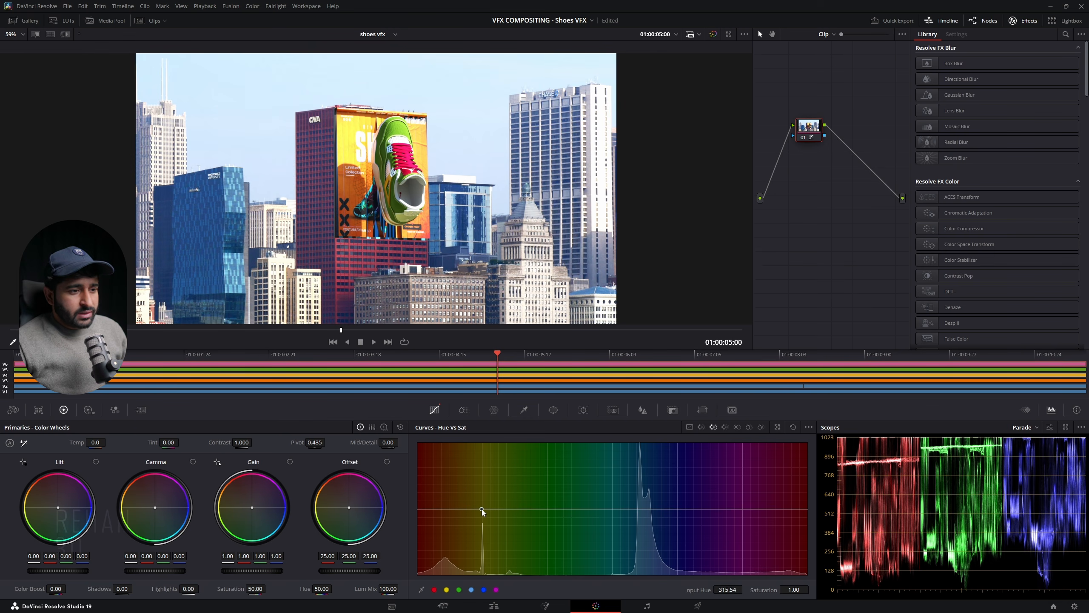
left_click_drag(482, 509, 478, 449)
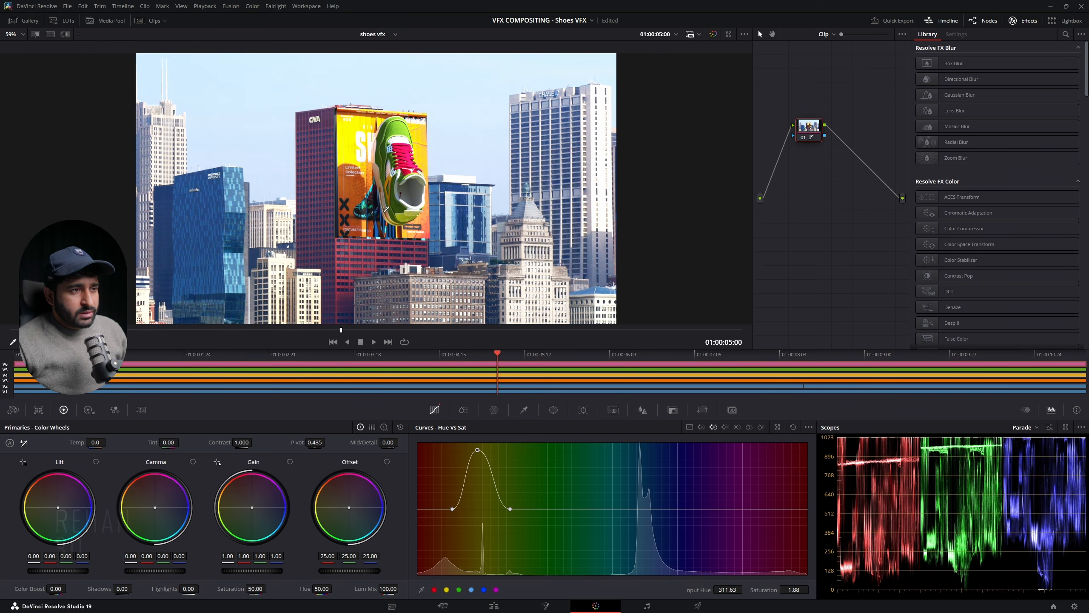
scroll(439, 287, "up", 12)
middle_click_drag(440, 286, 444, 317)
left_click_drag(478, 451, 484, 504)
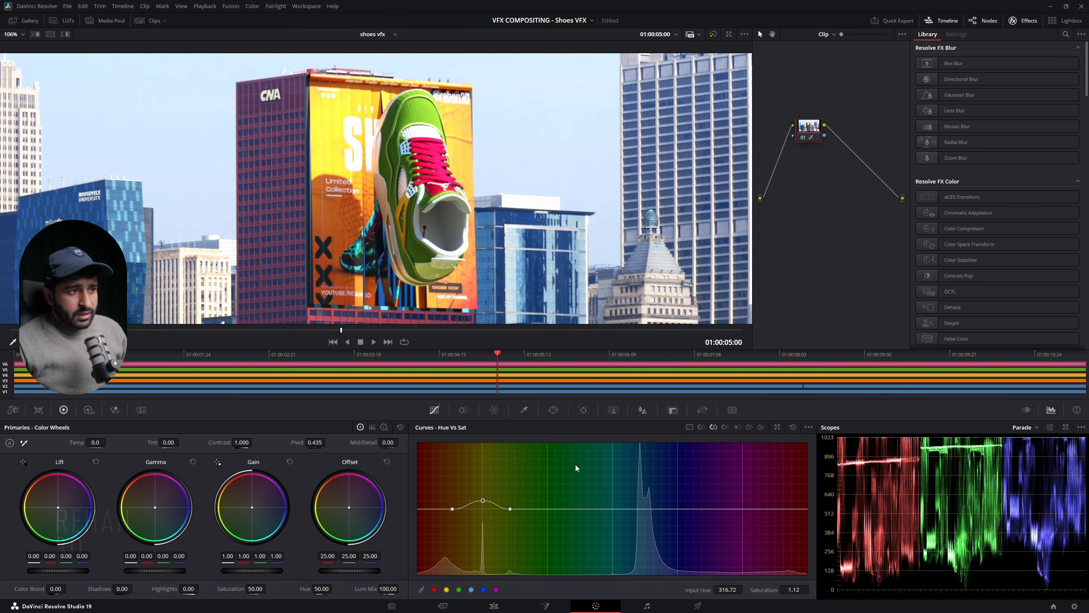
Isolate the blues on the Hue Vs Sat curve and raise their saturation to 1.15 at input hue 107.53
left_click(589, 509)
left_click(699, 509)
left_click_drag(652, 509, 659, 469)
middle_click_drag(67, 235, 394, 169)
left_click_drag(658, 468, 639, 457)
scroll(384, 206, "down", 3)
scroll(384, 207, "down", 2)
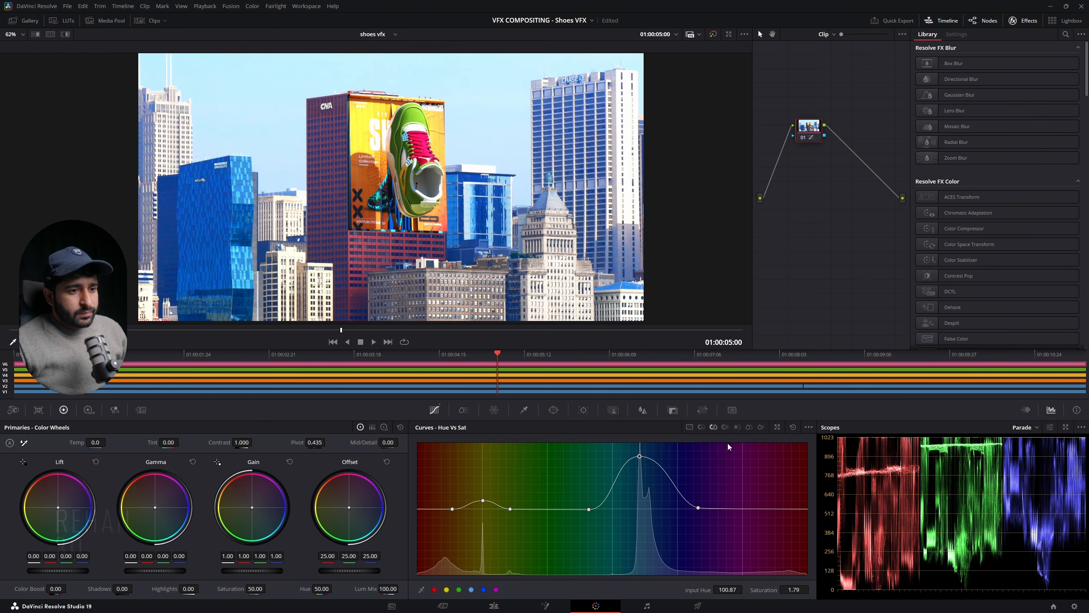
left_click_drag(640, 456, 647, 502)
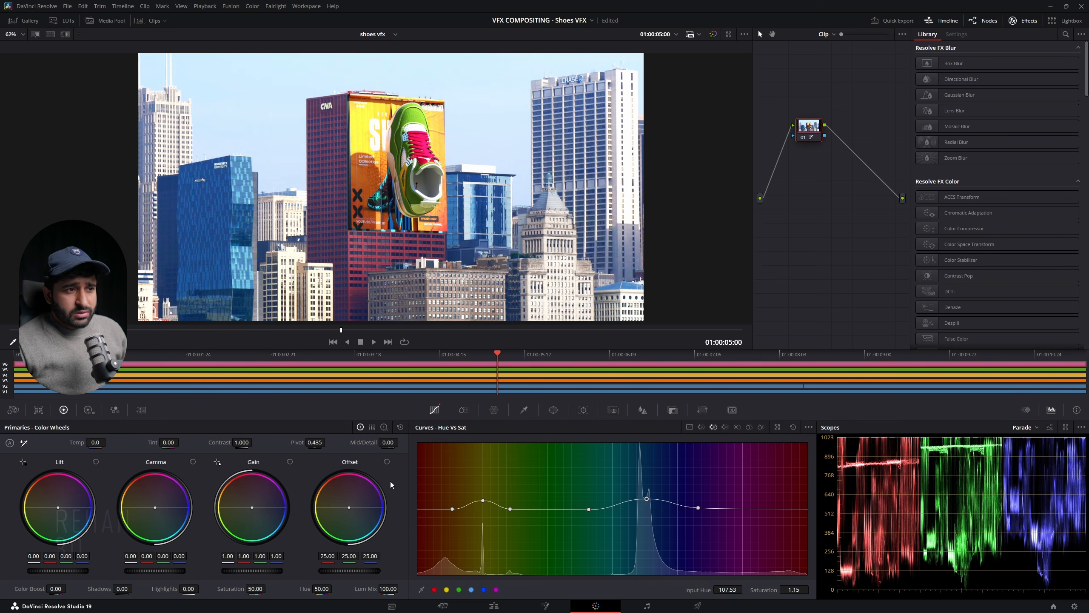
Set the grade's Highlights to 50.00
left_click_drag(184, 590, 256, 590)
double_click(256, 590)
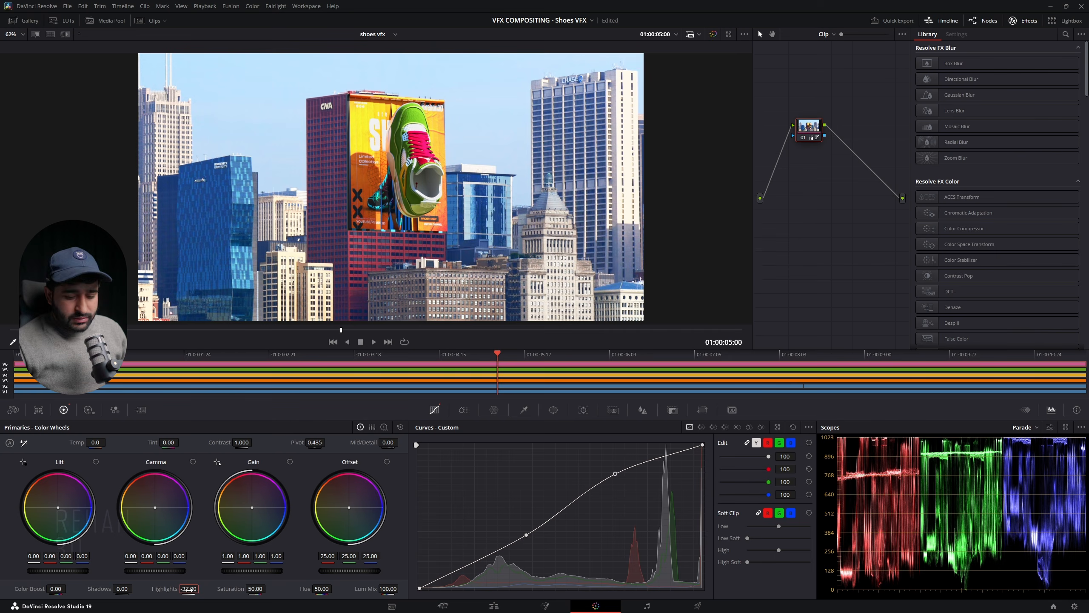
double_click(188, 590)
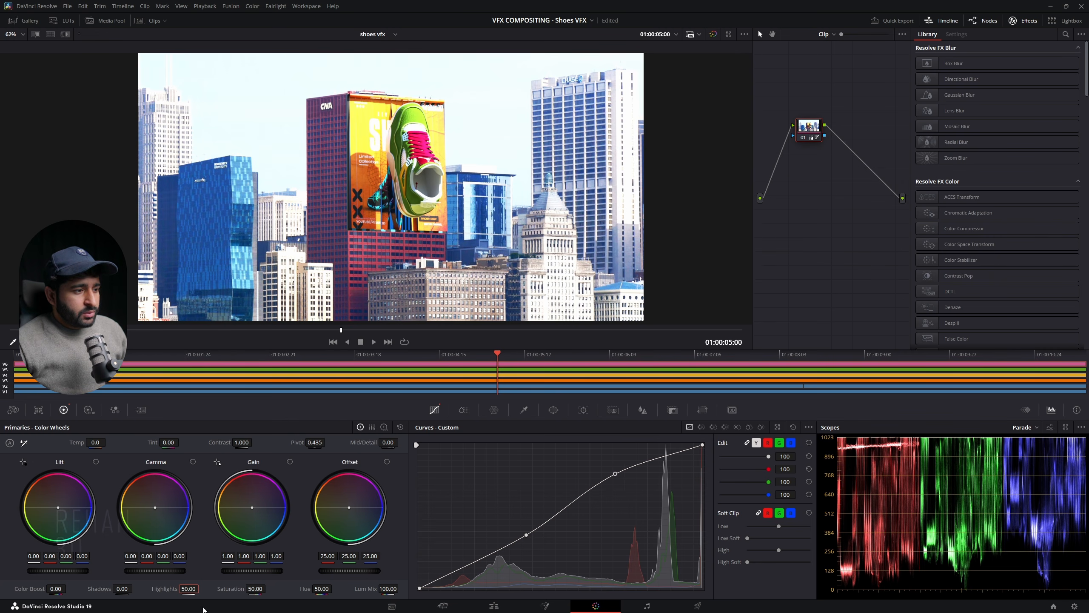
Lower the custom curve's upper point close to the straight diagonal and set Shadows to 1.50
left_click_drag(615, 473, 624, 486)
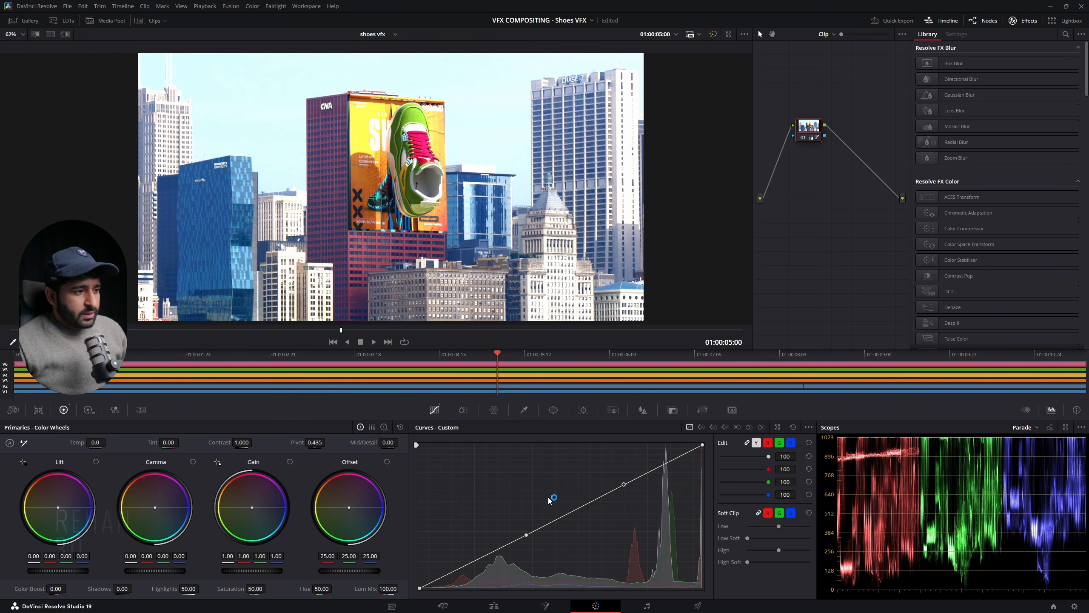
mouse_move(121, 589)
left_mouse_down()
mouse_move(146, 589)
mouse_move(120, 590)
left_mouse_up()
left_click_drag(624, 485, 628, 486)
Set the orange Hue Vs Sat point's saturation to 1.00 and return to the editing timeline
left_click(713, 427)
left_click_drag(487, 521, 481, 509)
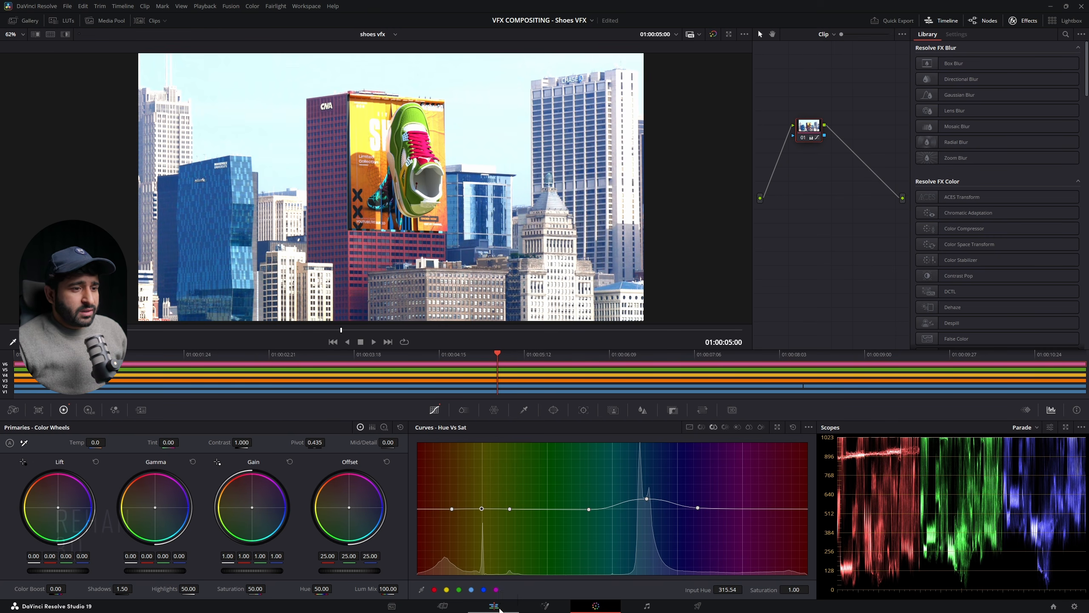
left_click(499, 608)
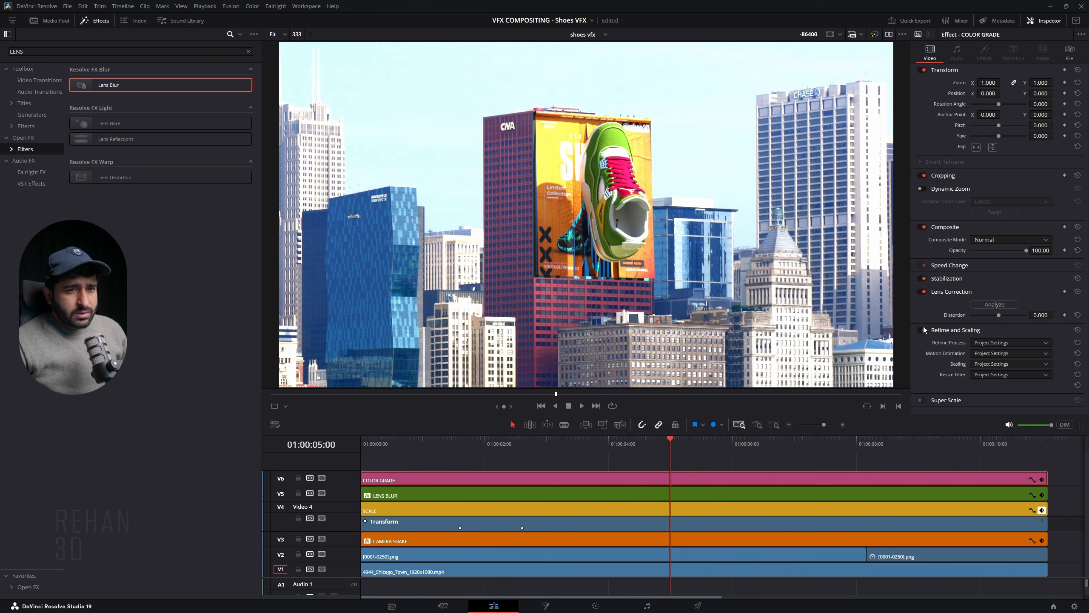
Switch off the Composite settings of the COLOR GRADE clip
left_click(923, 227)
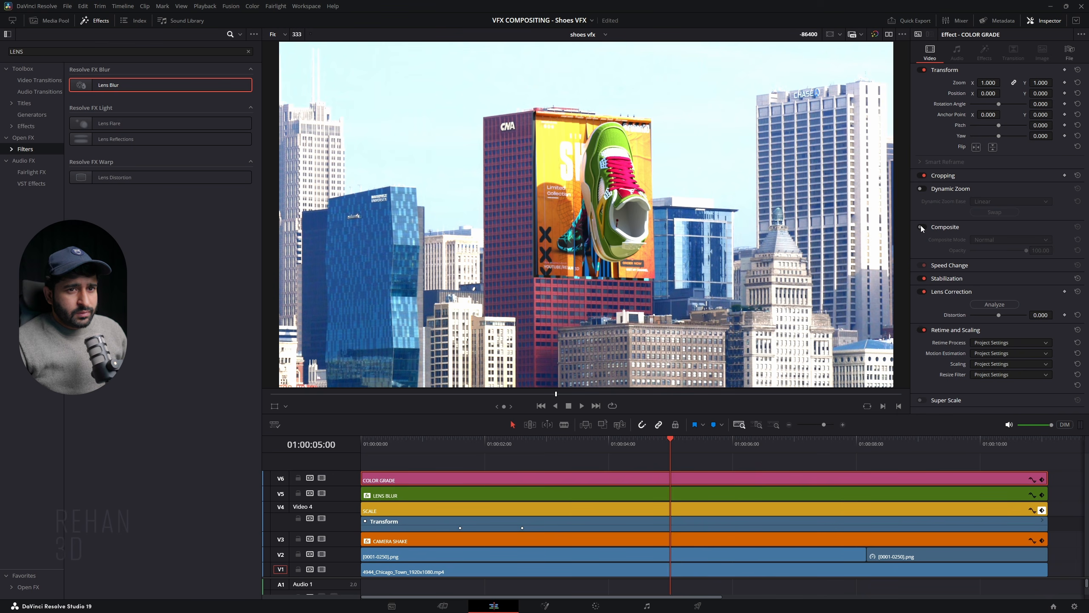
scroll(568, 234, "down", 4)
scroll(568, 234, "up", 1)
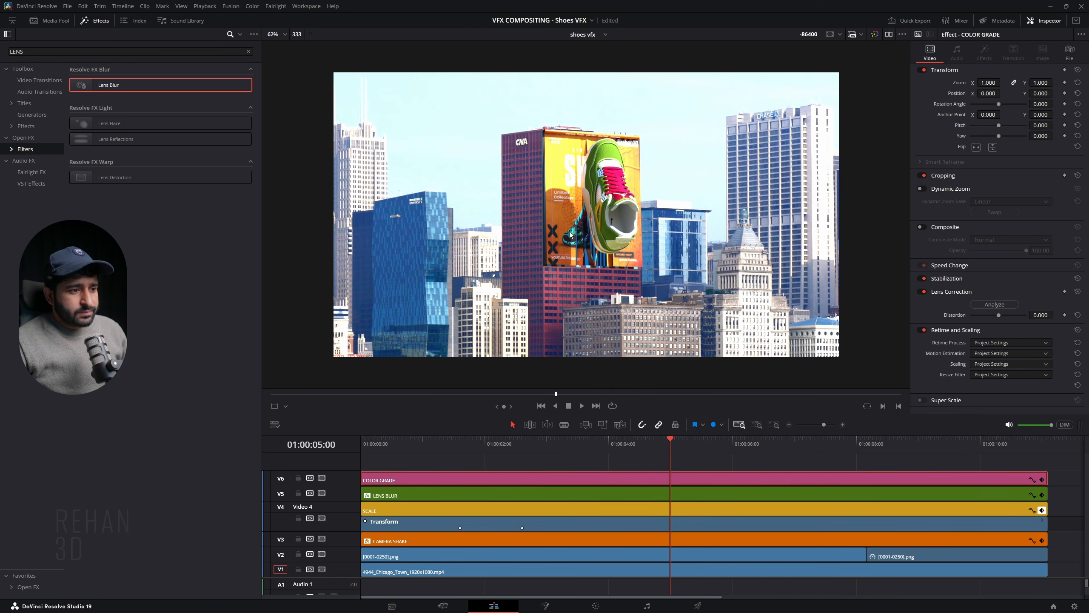
Return the playhead to the start of the timeline, hide the effects library and fit the full timeline in view
left_click_drag(685, 439, 372, 499)
left_click(97, 22)
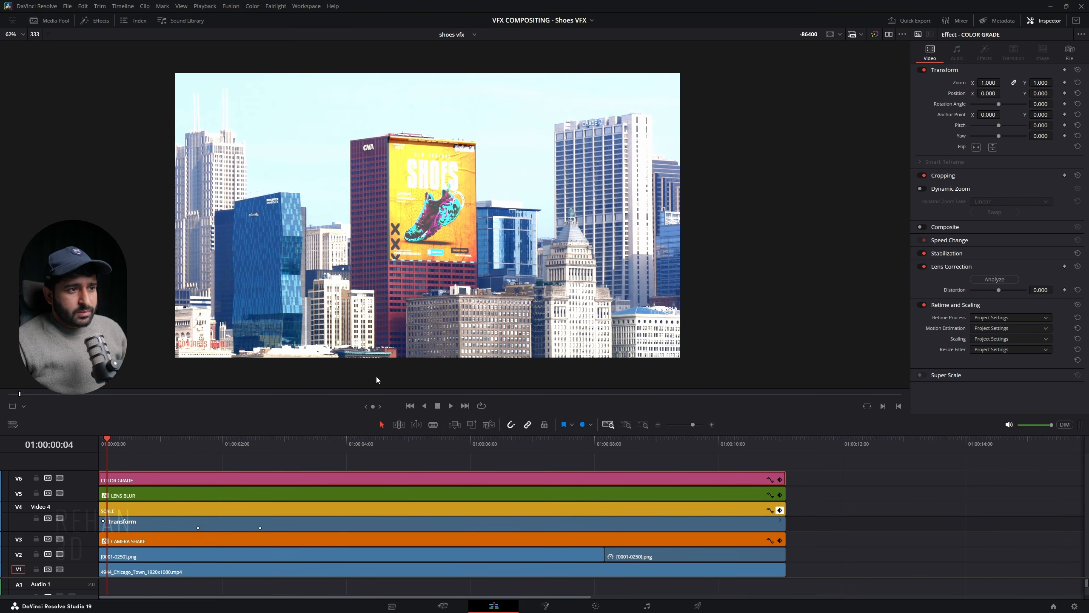
left_click(610, 425)
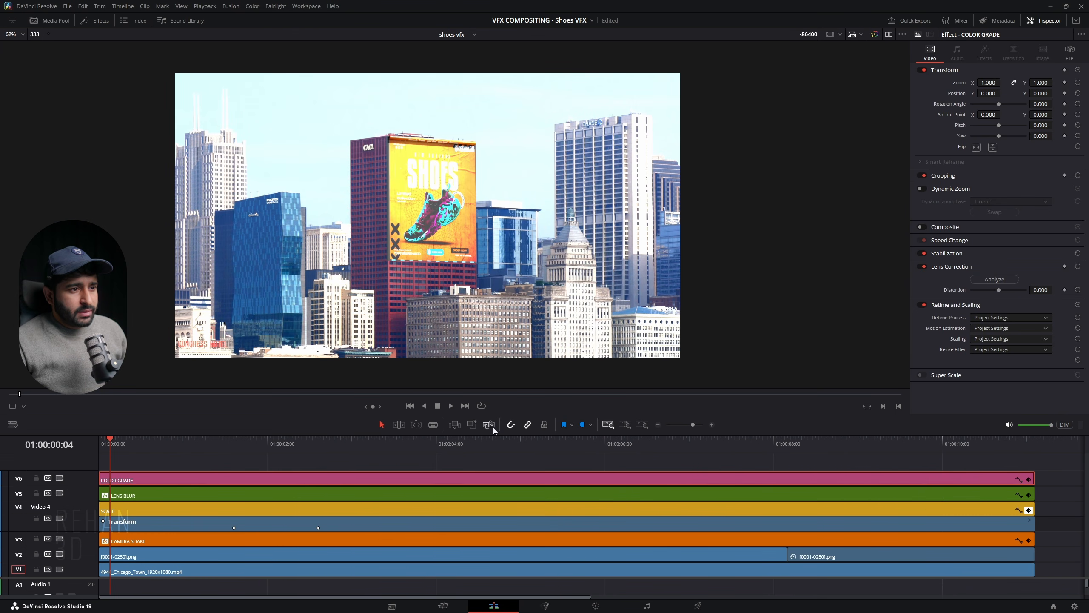
Play the graded composite from the start, and replay it from about 01:00:04:12
scroll(636, 280, "up", 3)
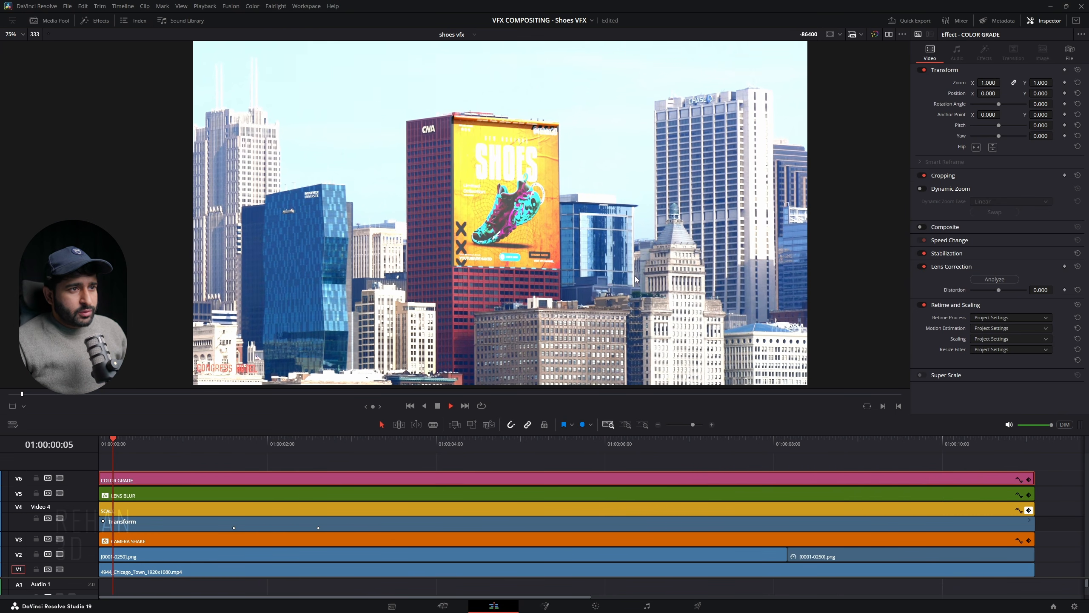
key("space")
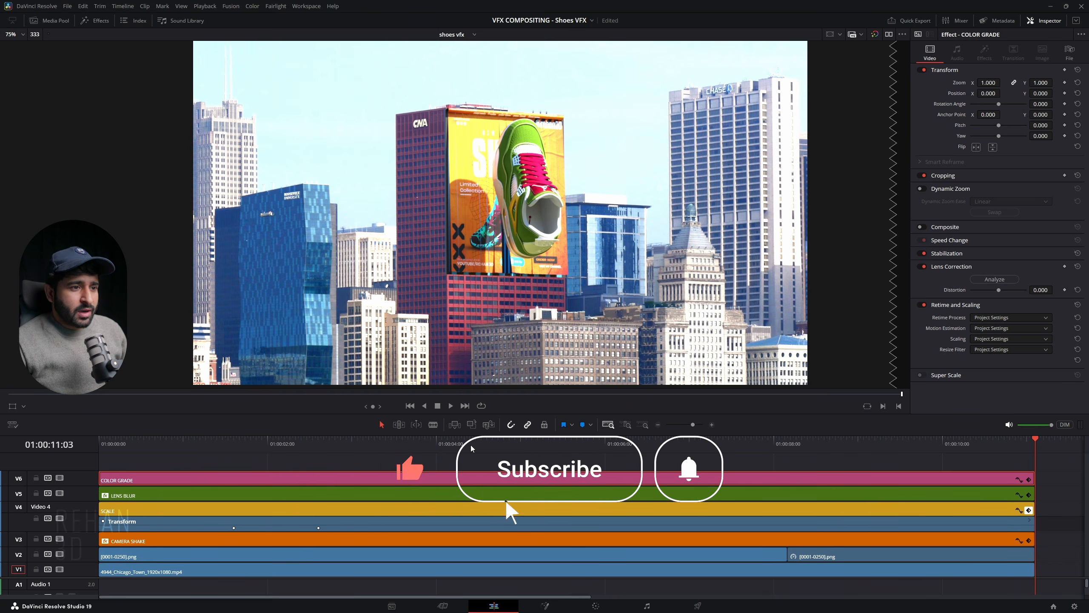
left_click(471, 448)
key("space")
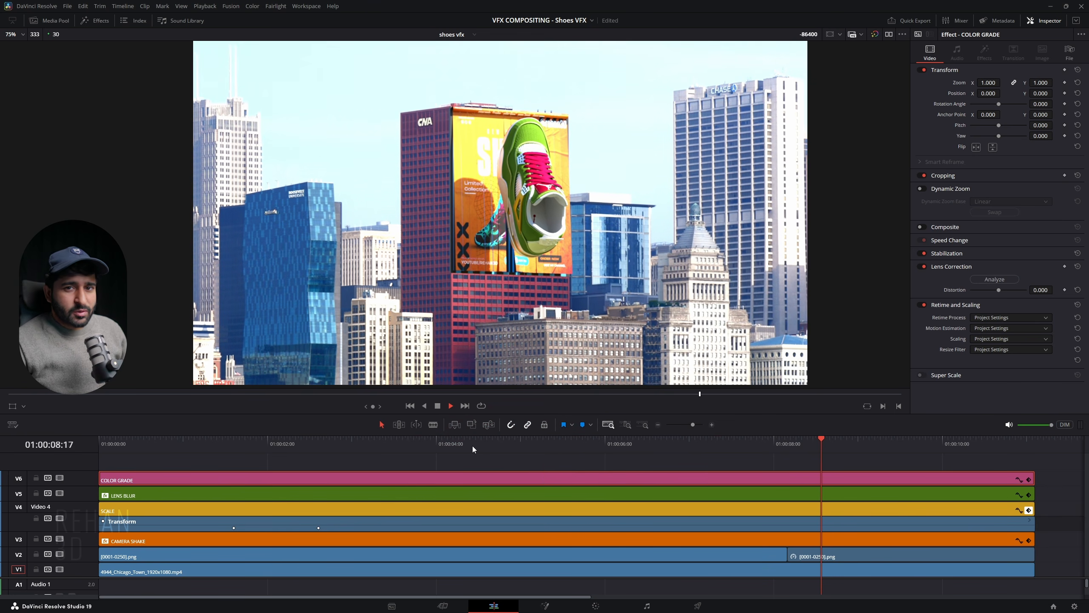
Disable video tracks V6, V5, V4 and V3 to preview the composite without its adjustment layers
left_click(60, 478)
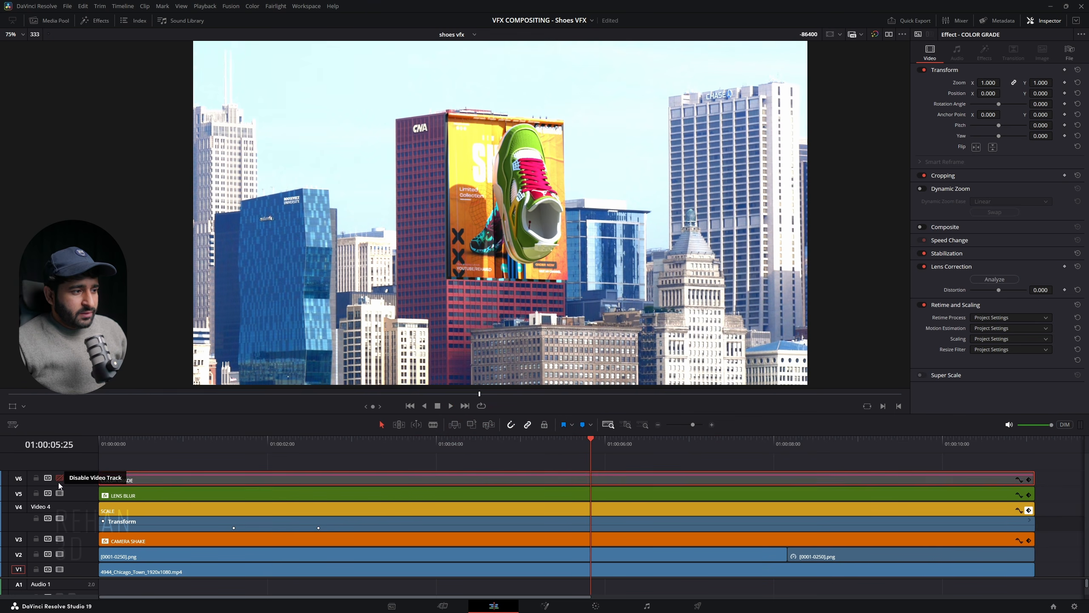
left_click(59, 493)
left_click(60, 518)
left_click(60, 539)
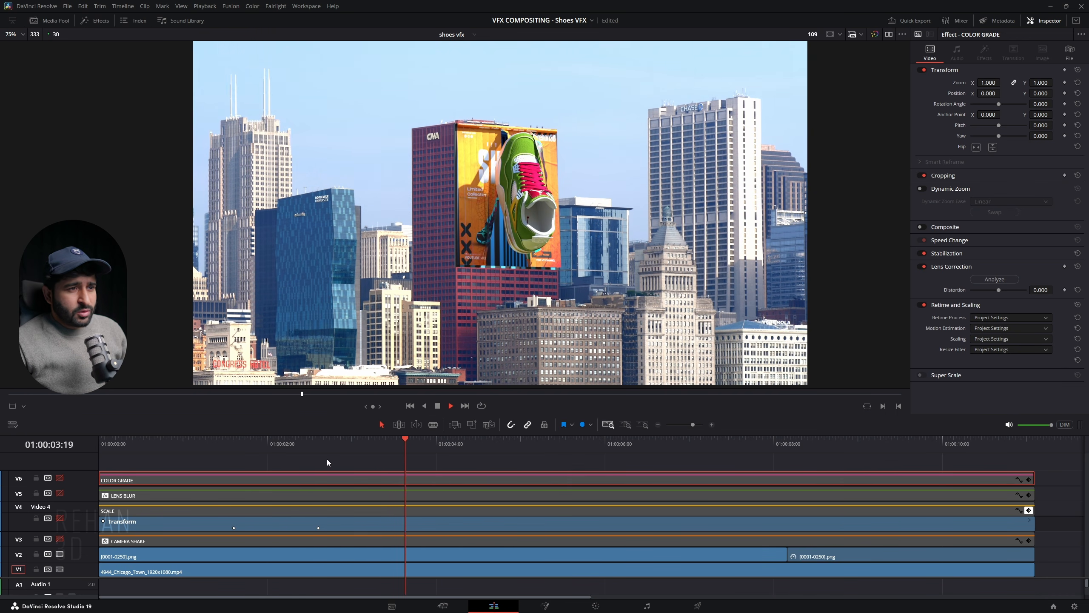
Re-enable video tracks V3 to V6 and replay the composite from near the start
left_click(60, 539)
left_click(60, 518)
left_click(59, 493)
left_click(59, 477)
left_click(126, 443)
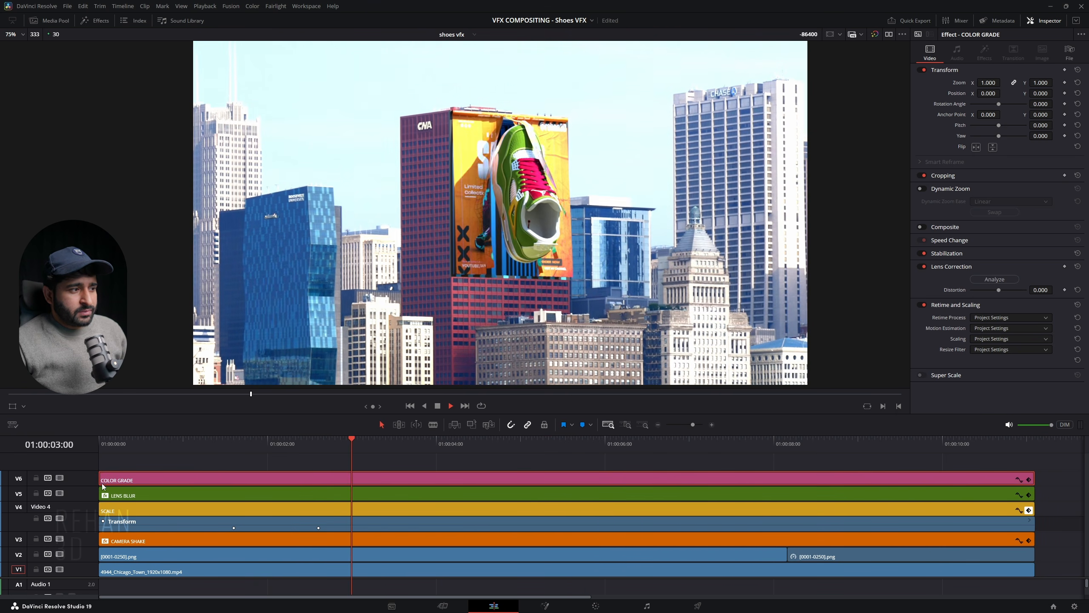
Disable the COLOR GRADE track, play the shot from about one second in for comparison, and re-enable the track
left_click(60, 478)
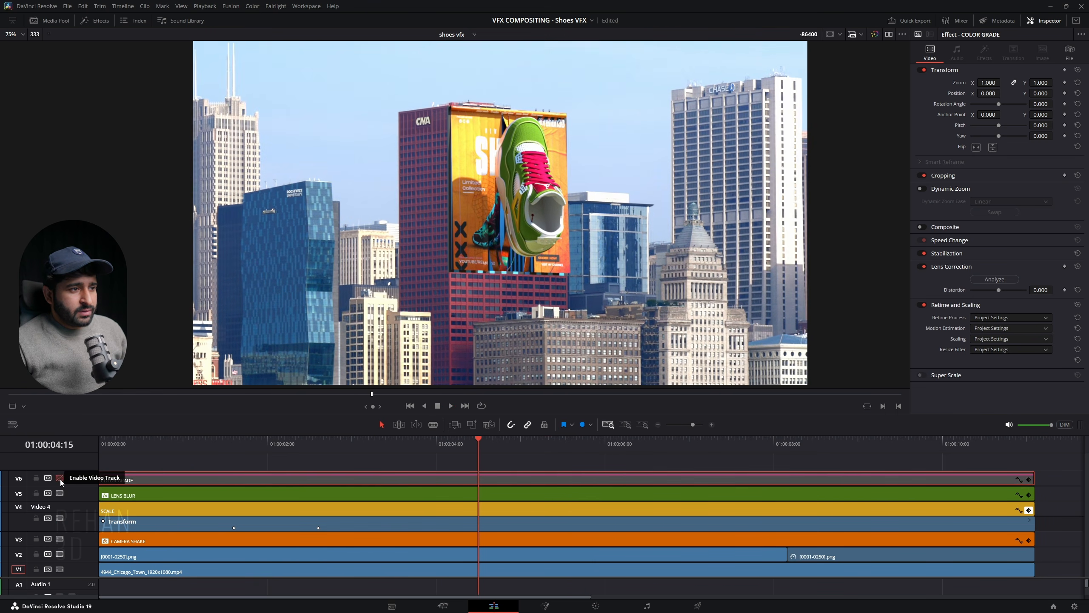
left_click(185, 438)
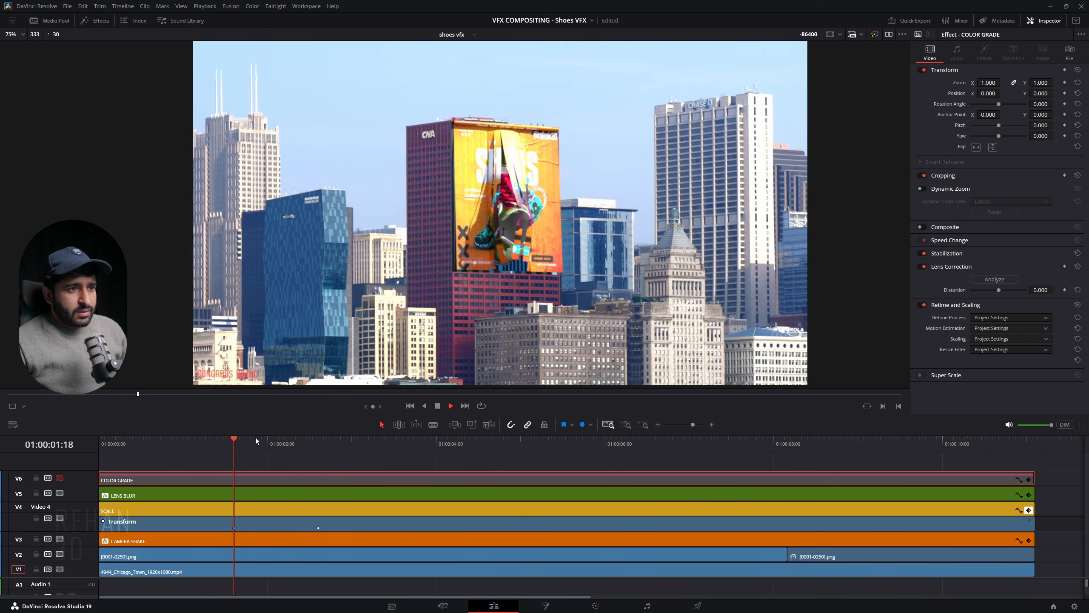
key("space")
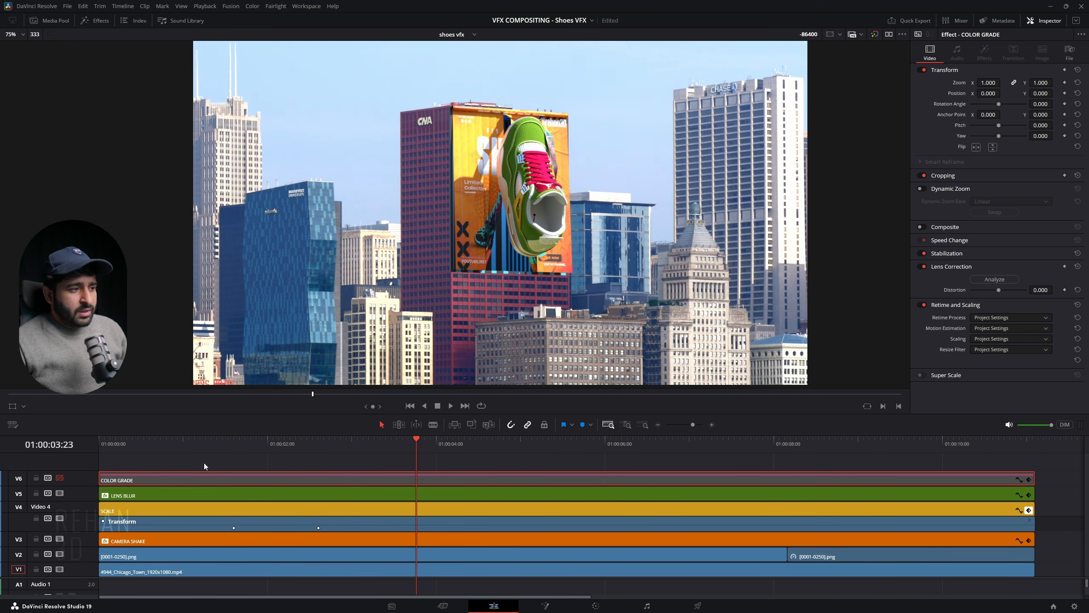
left_click(60, 477)
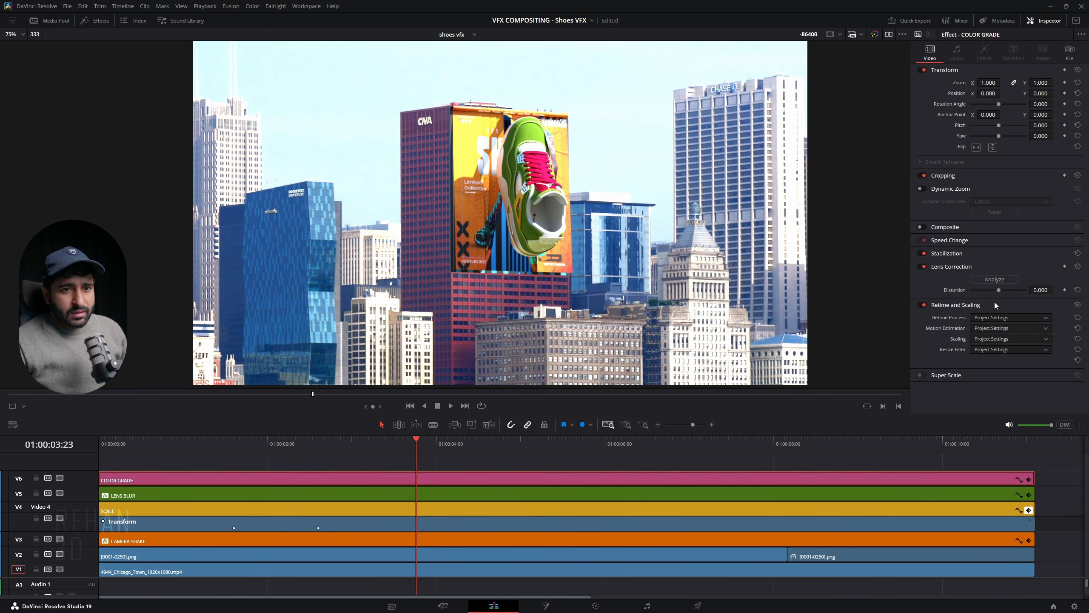
Enable Composite on the COLOR GRADE clip, set its Opacity to 32.06 and play the result from the start
left_click(946, 226)
left_click_drag(1027, 250, 973, 253)
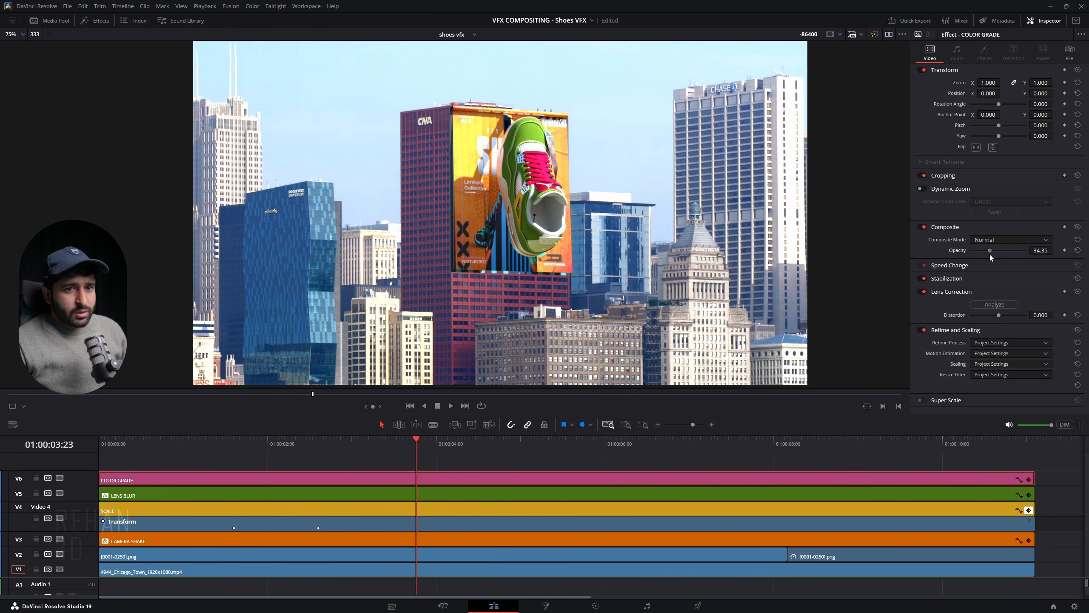
left_click(139, 460)
key("space")
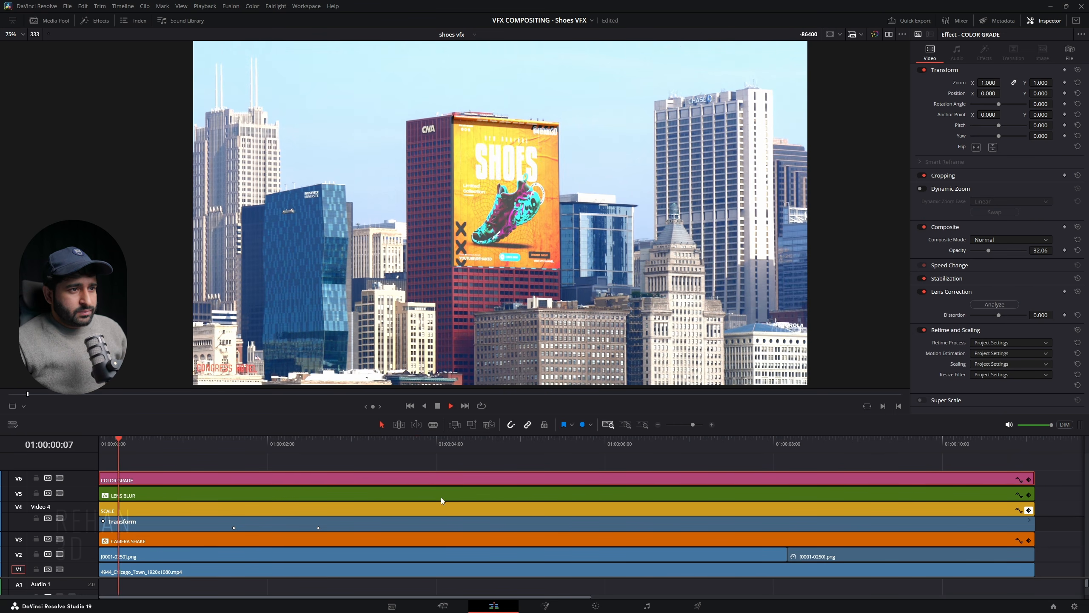